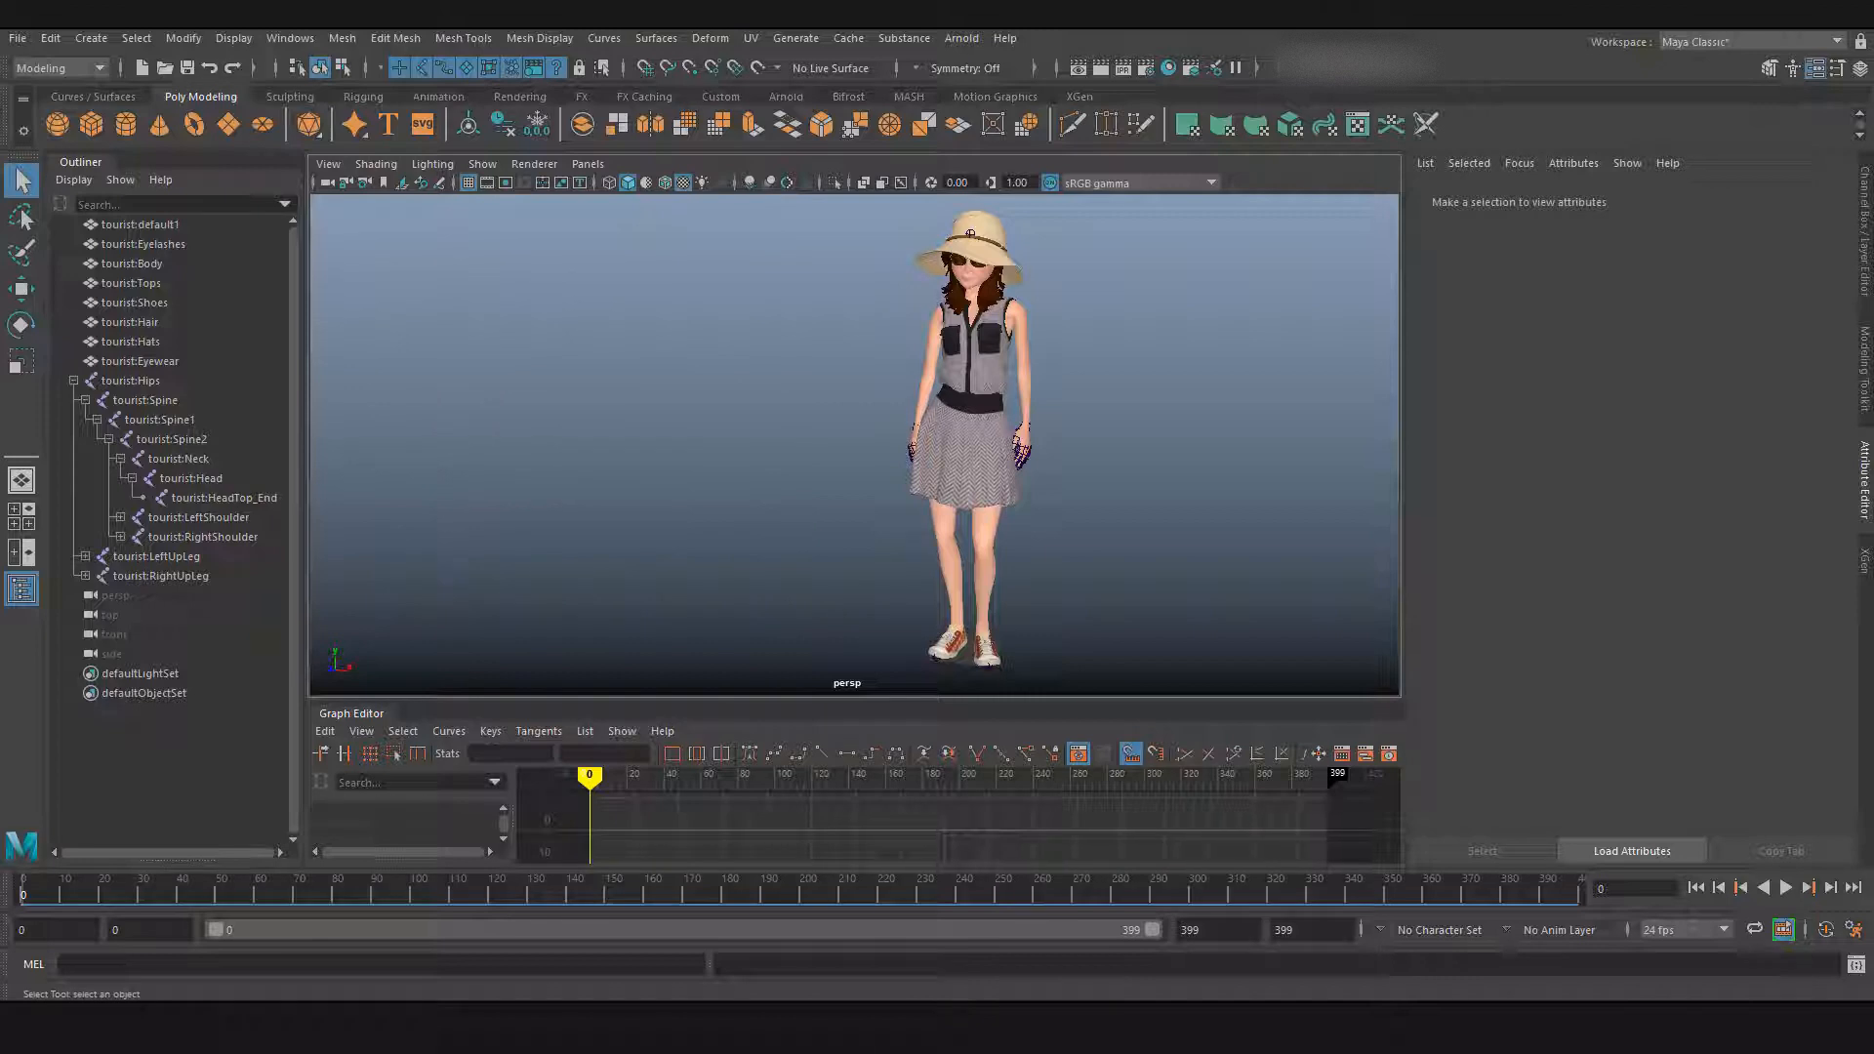
Step: Open the Namespace Editor and inspect the root and tourist namespaces
left_click(292, 39)
mouse_move(439, 107)
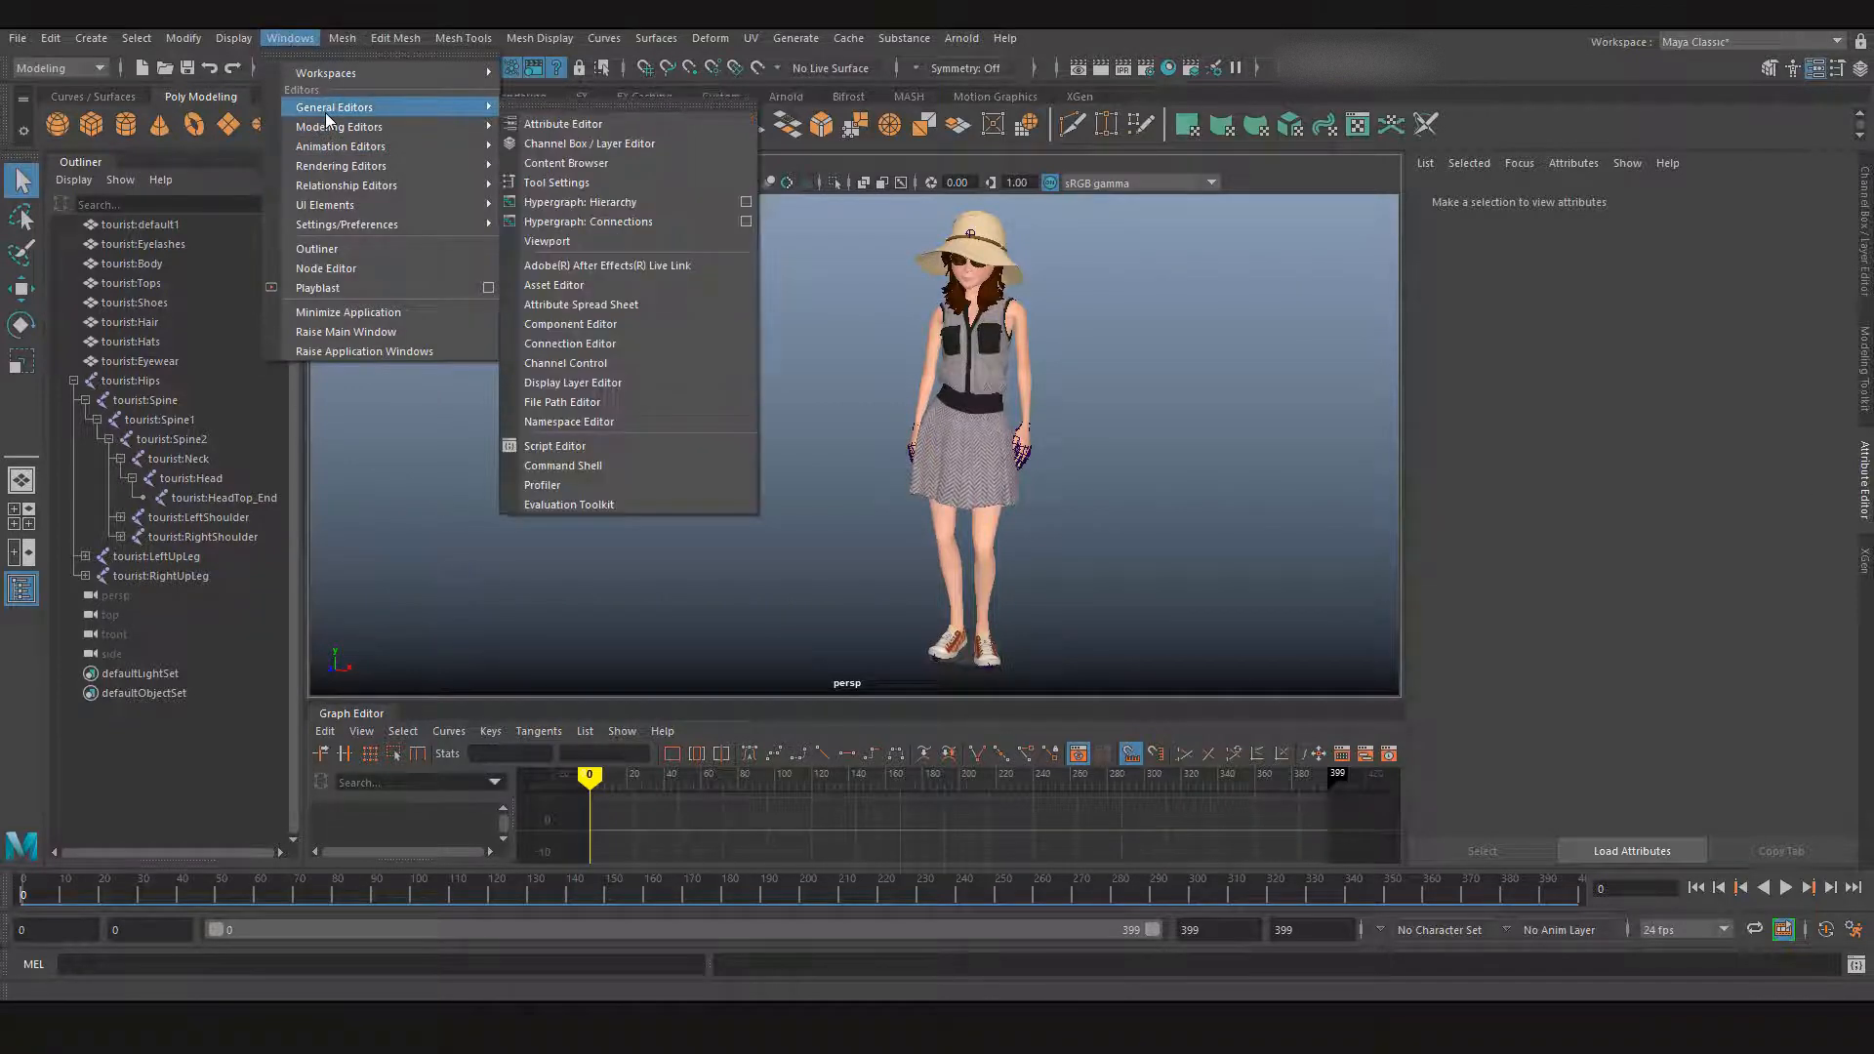
left_click(634, 426)
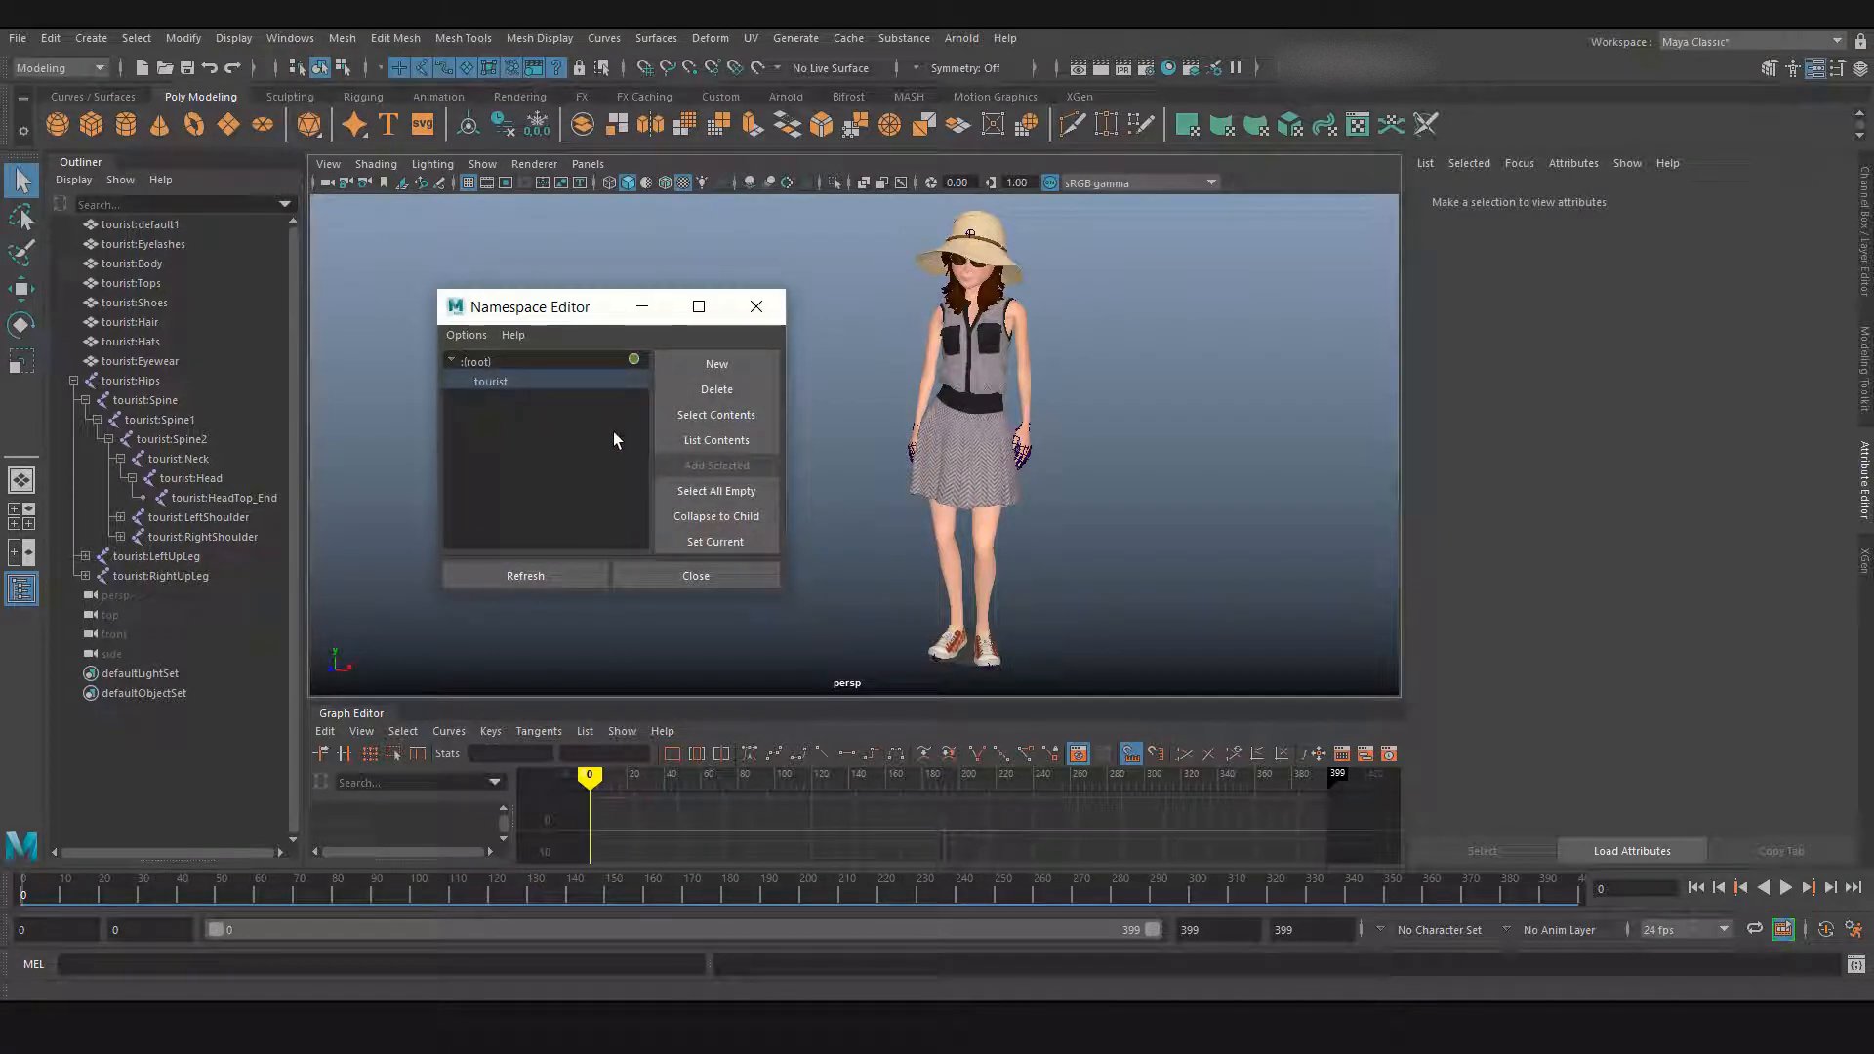
left_click_drag(570, 311, 599, 297)
left_click(499, 357)
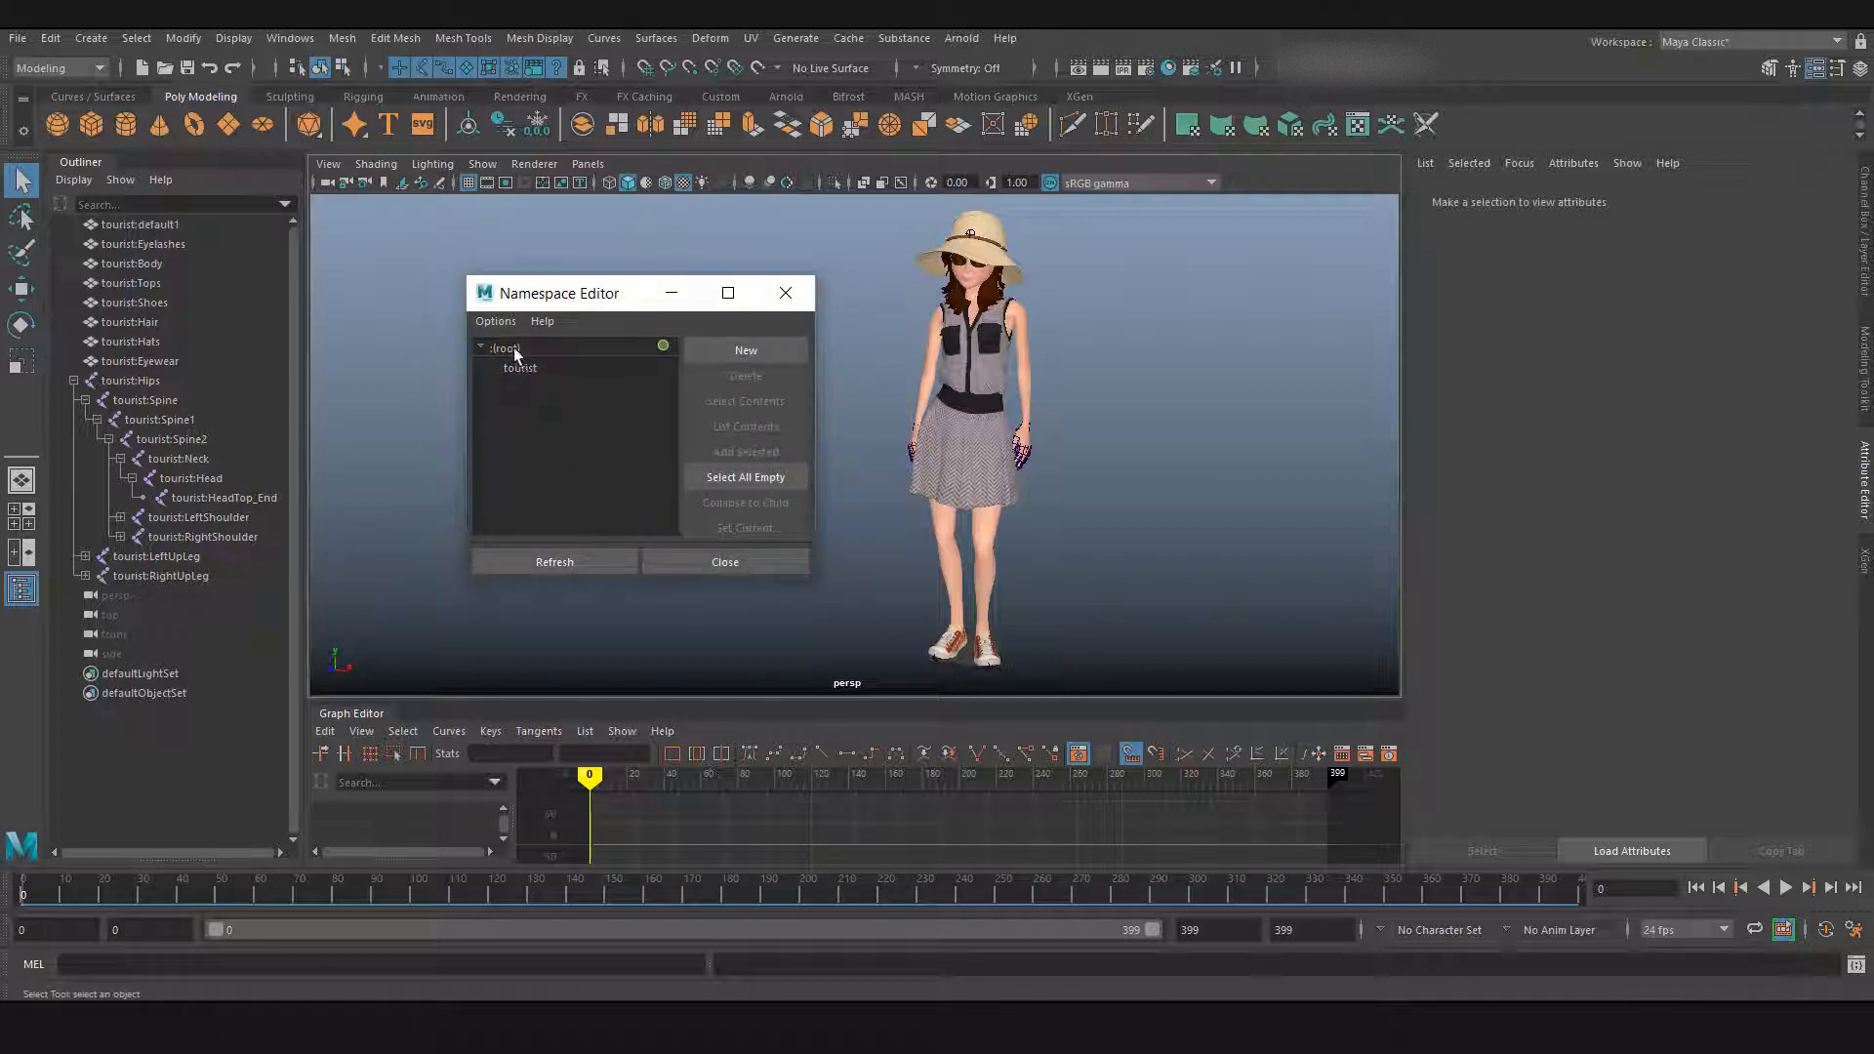
left_click(513, 350)
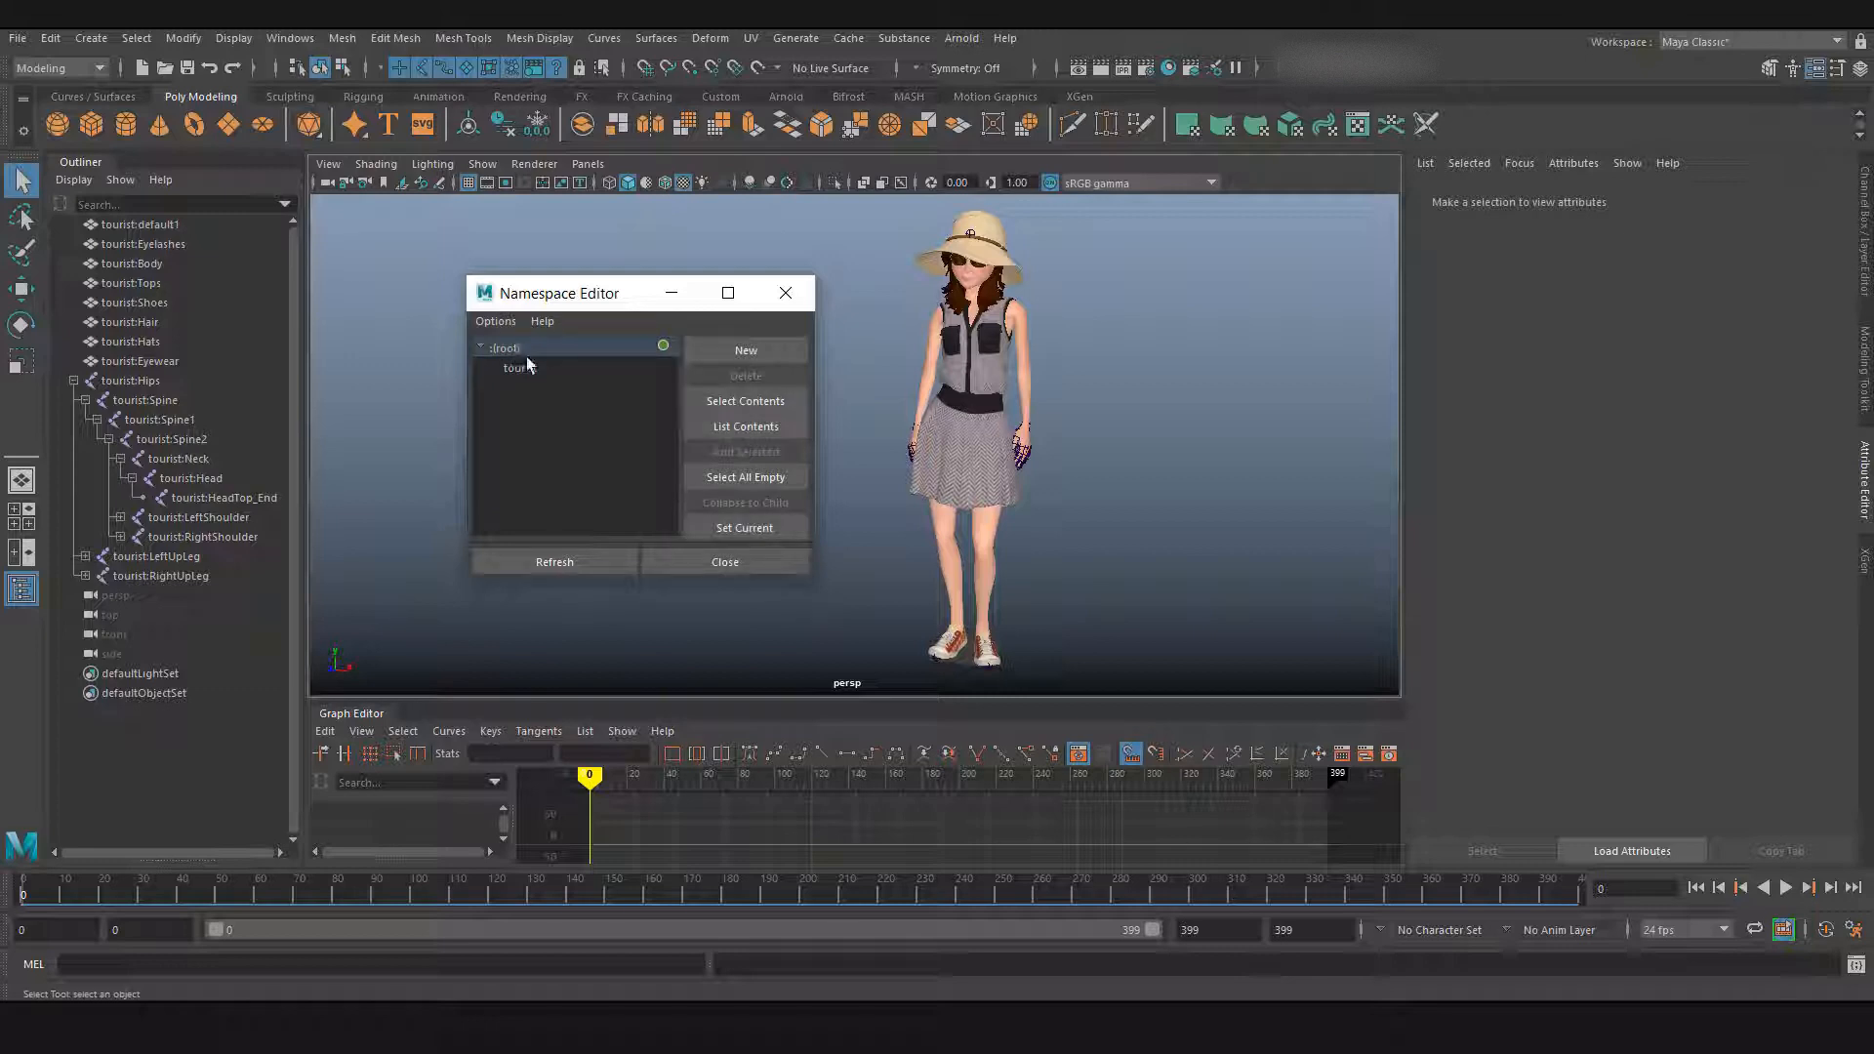
left_click(527, 369)
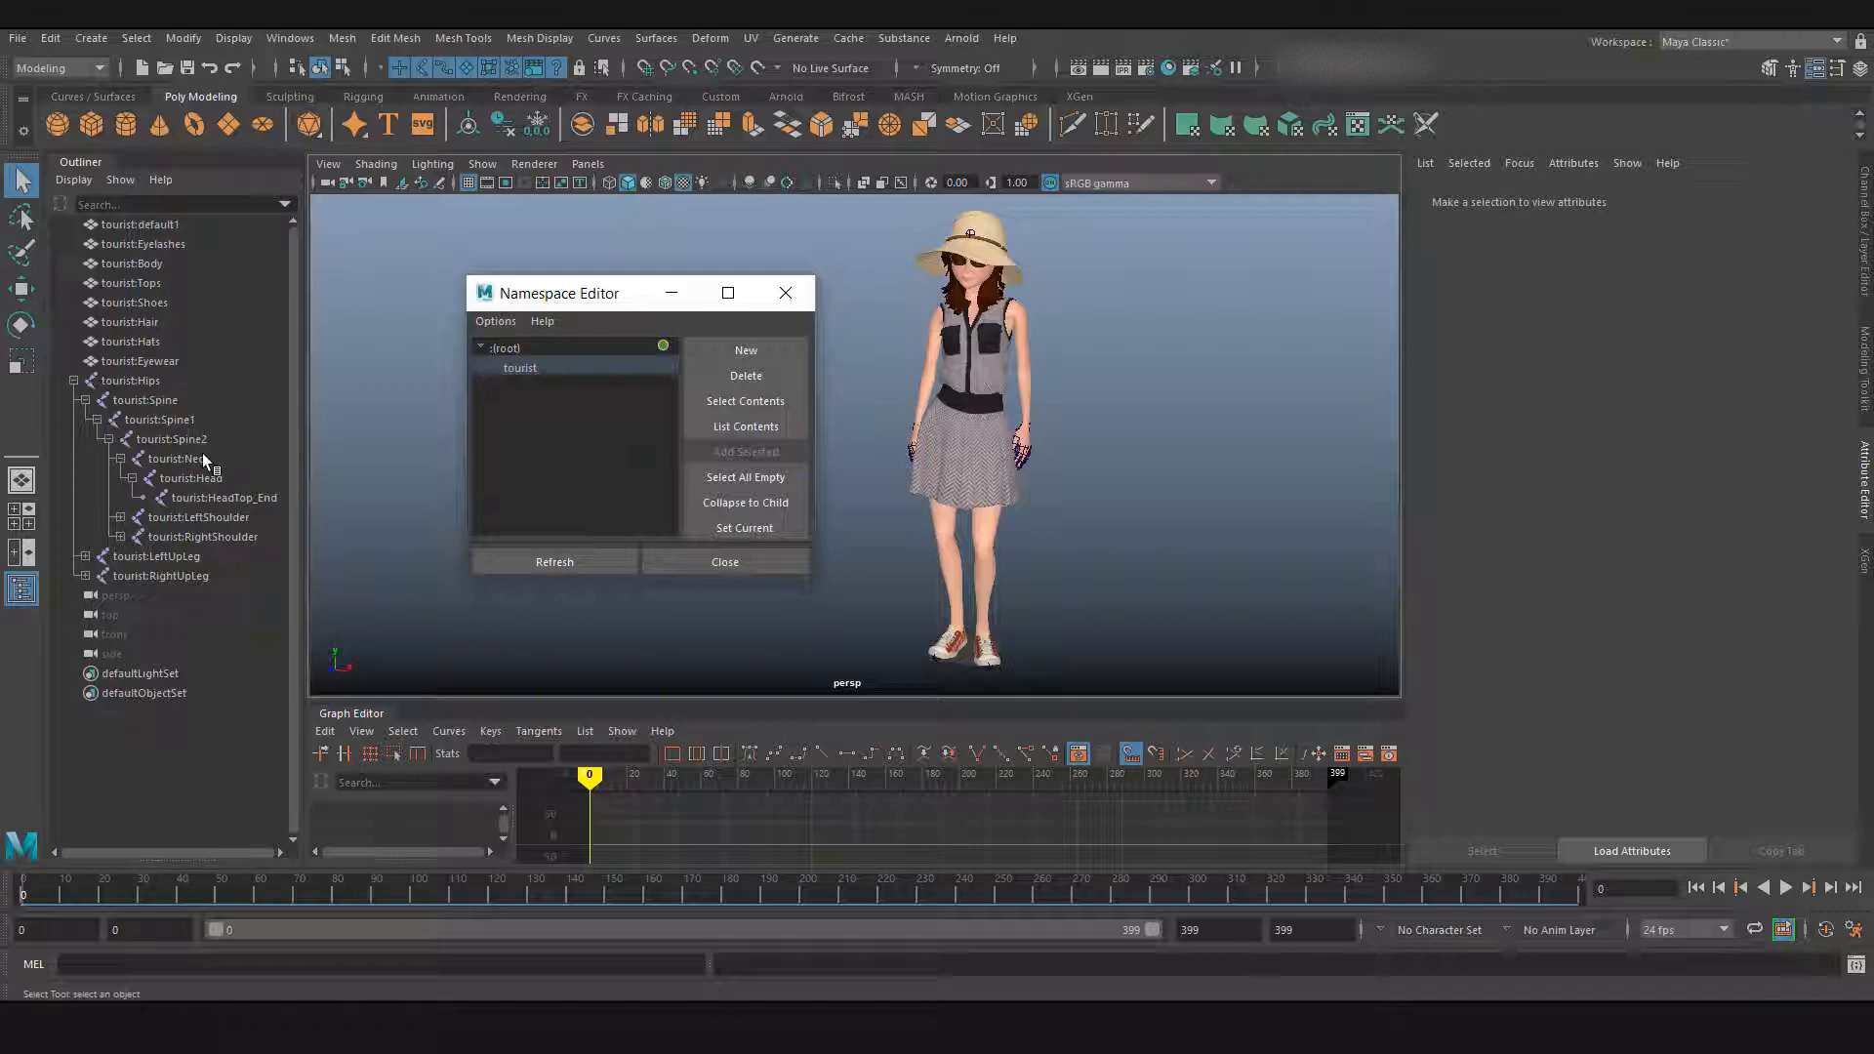
left_click(566, 410)
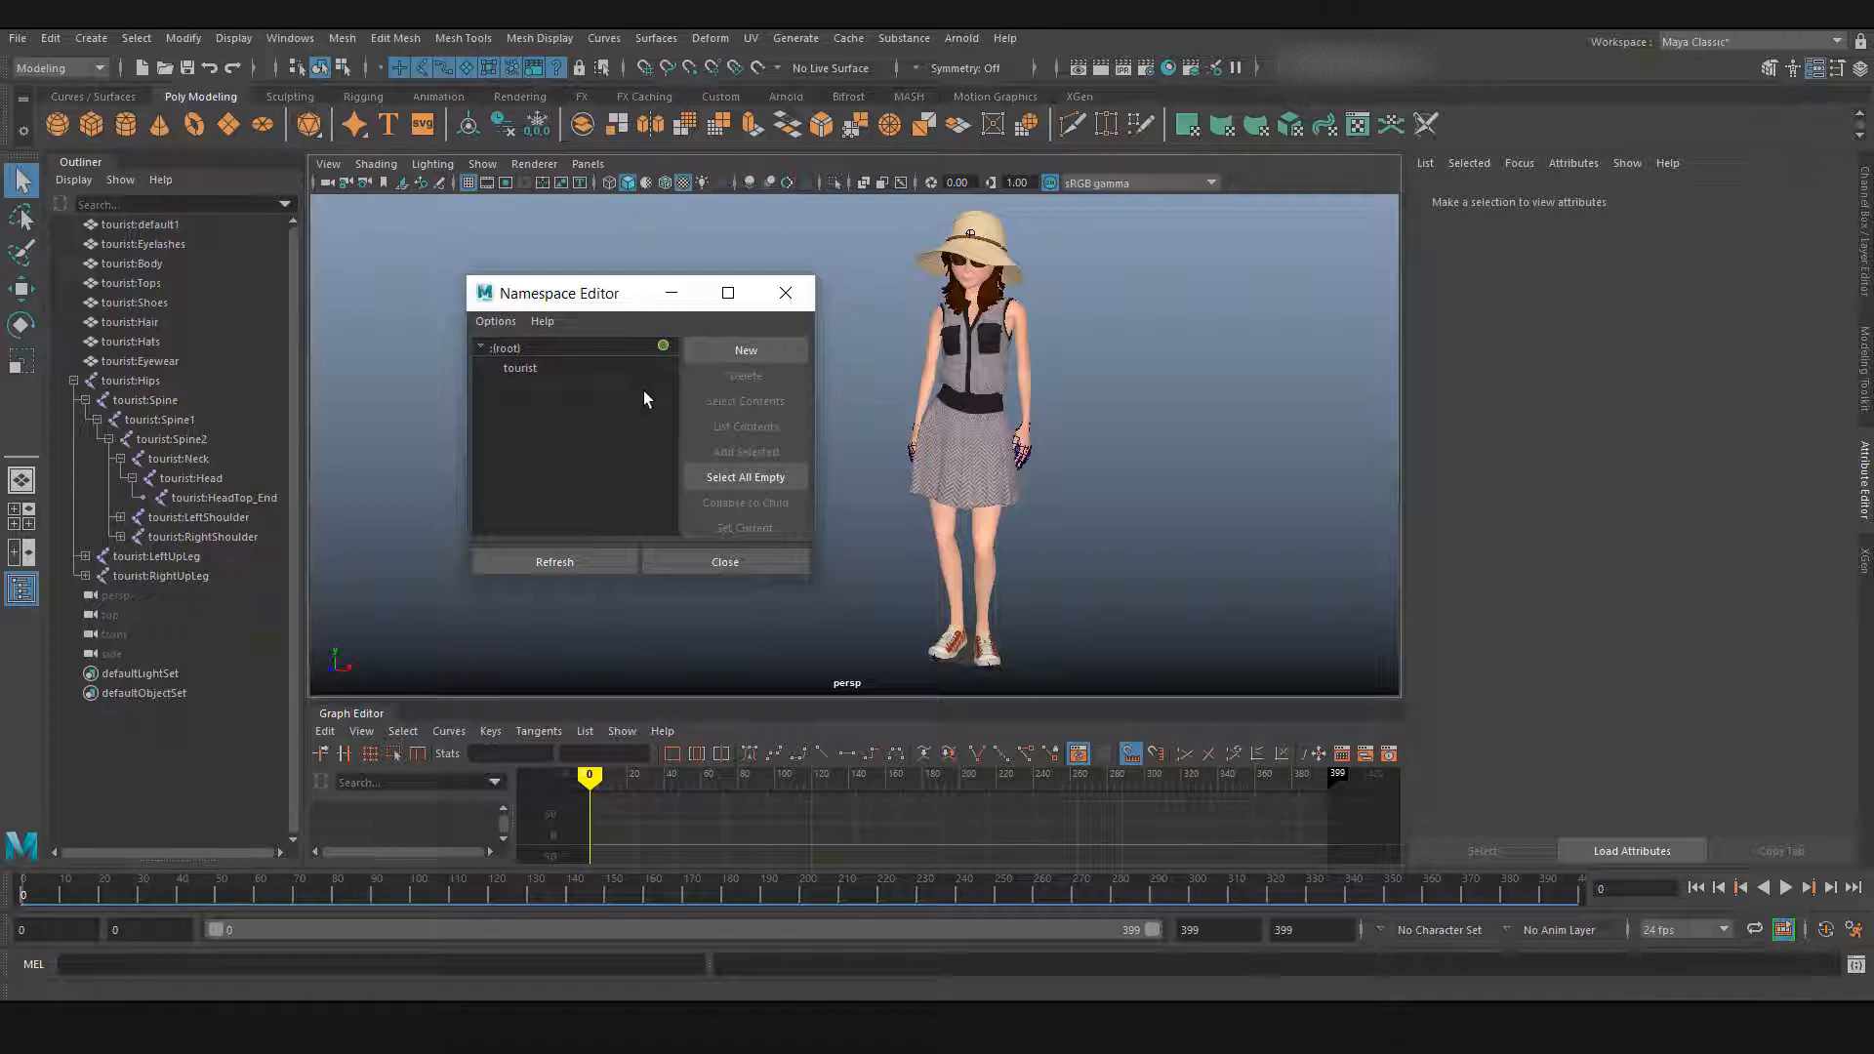
Step: Create a new namespace under root and rename it MyNamespace
left_click(722, 348)
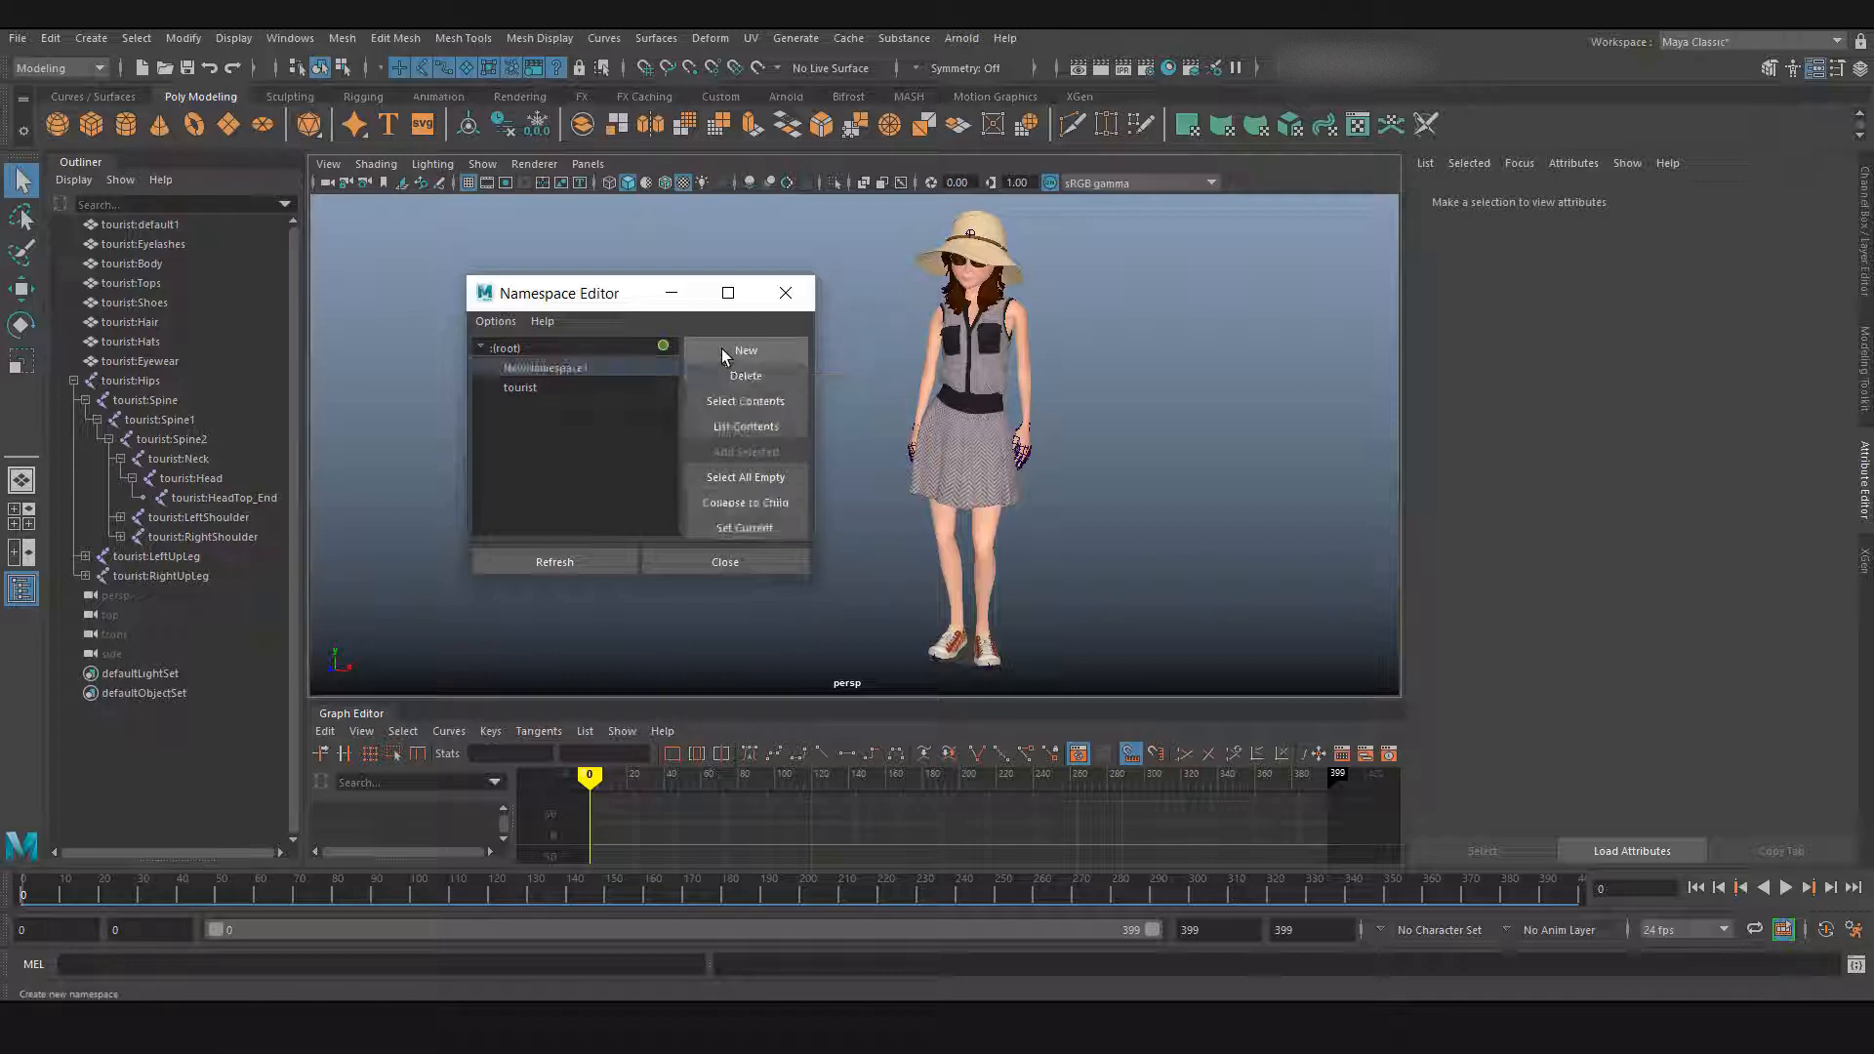
double_click(552, 369)
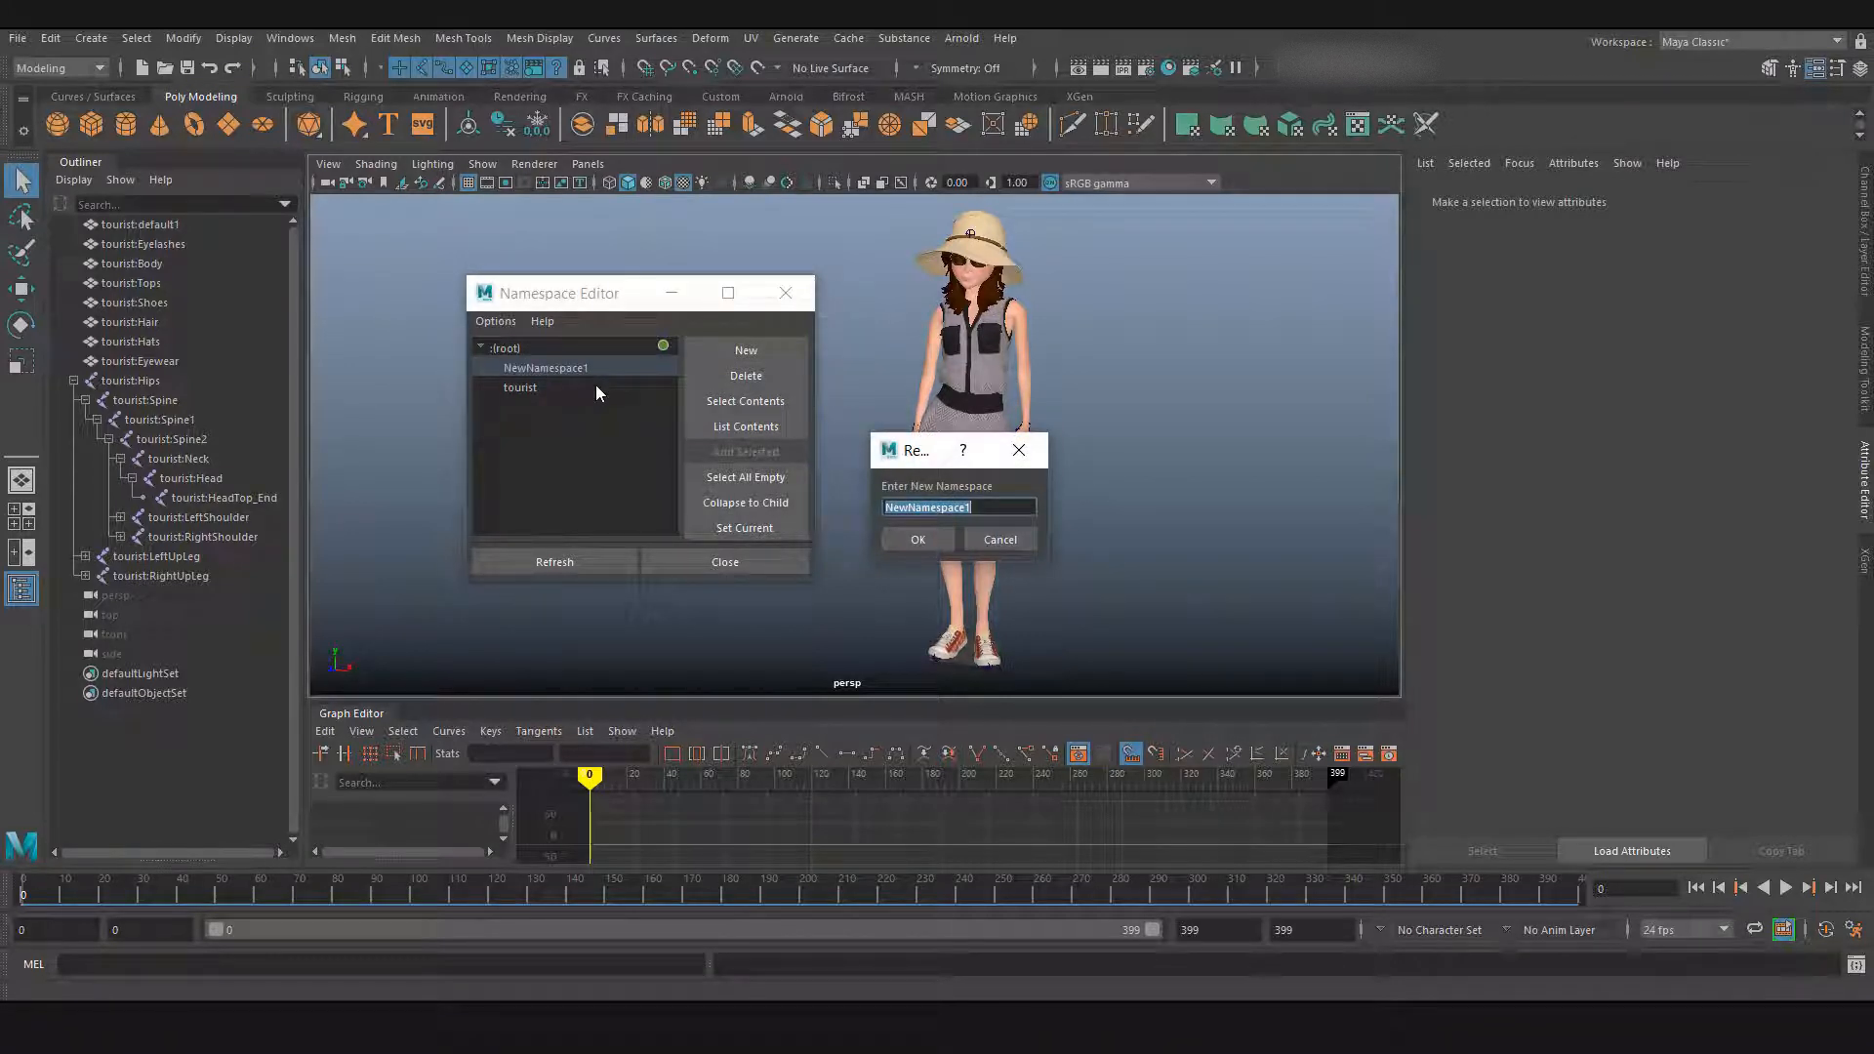
type("MyNamespace")
left_click(917, 540)
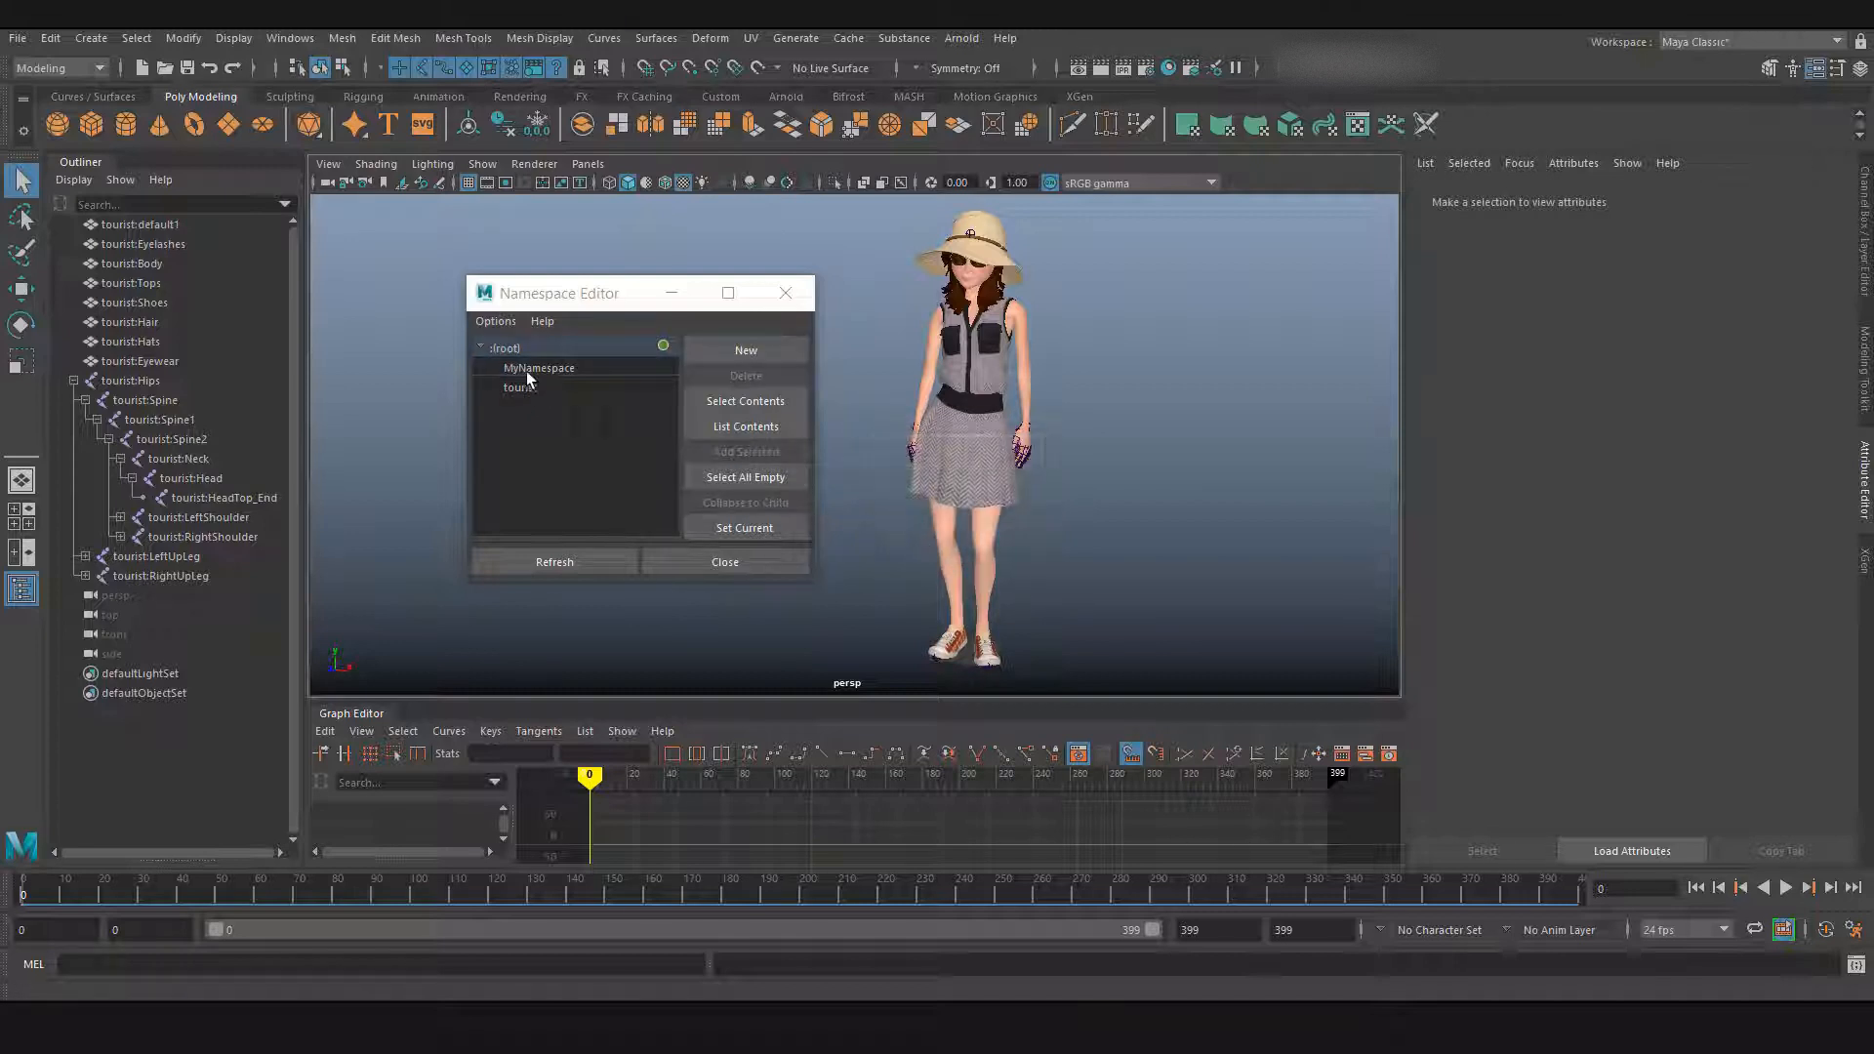
left_click(607, 449)
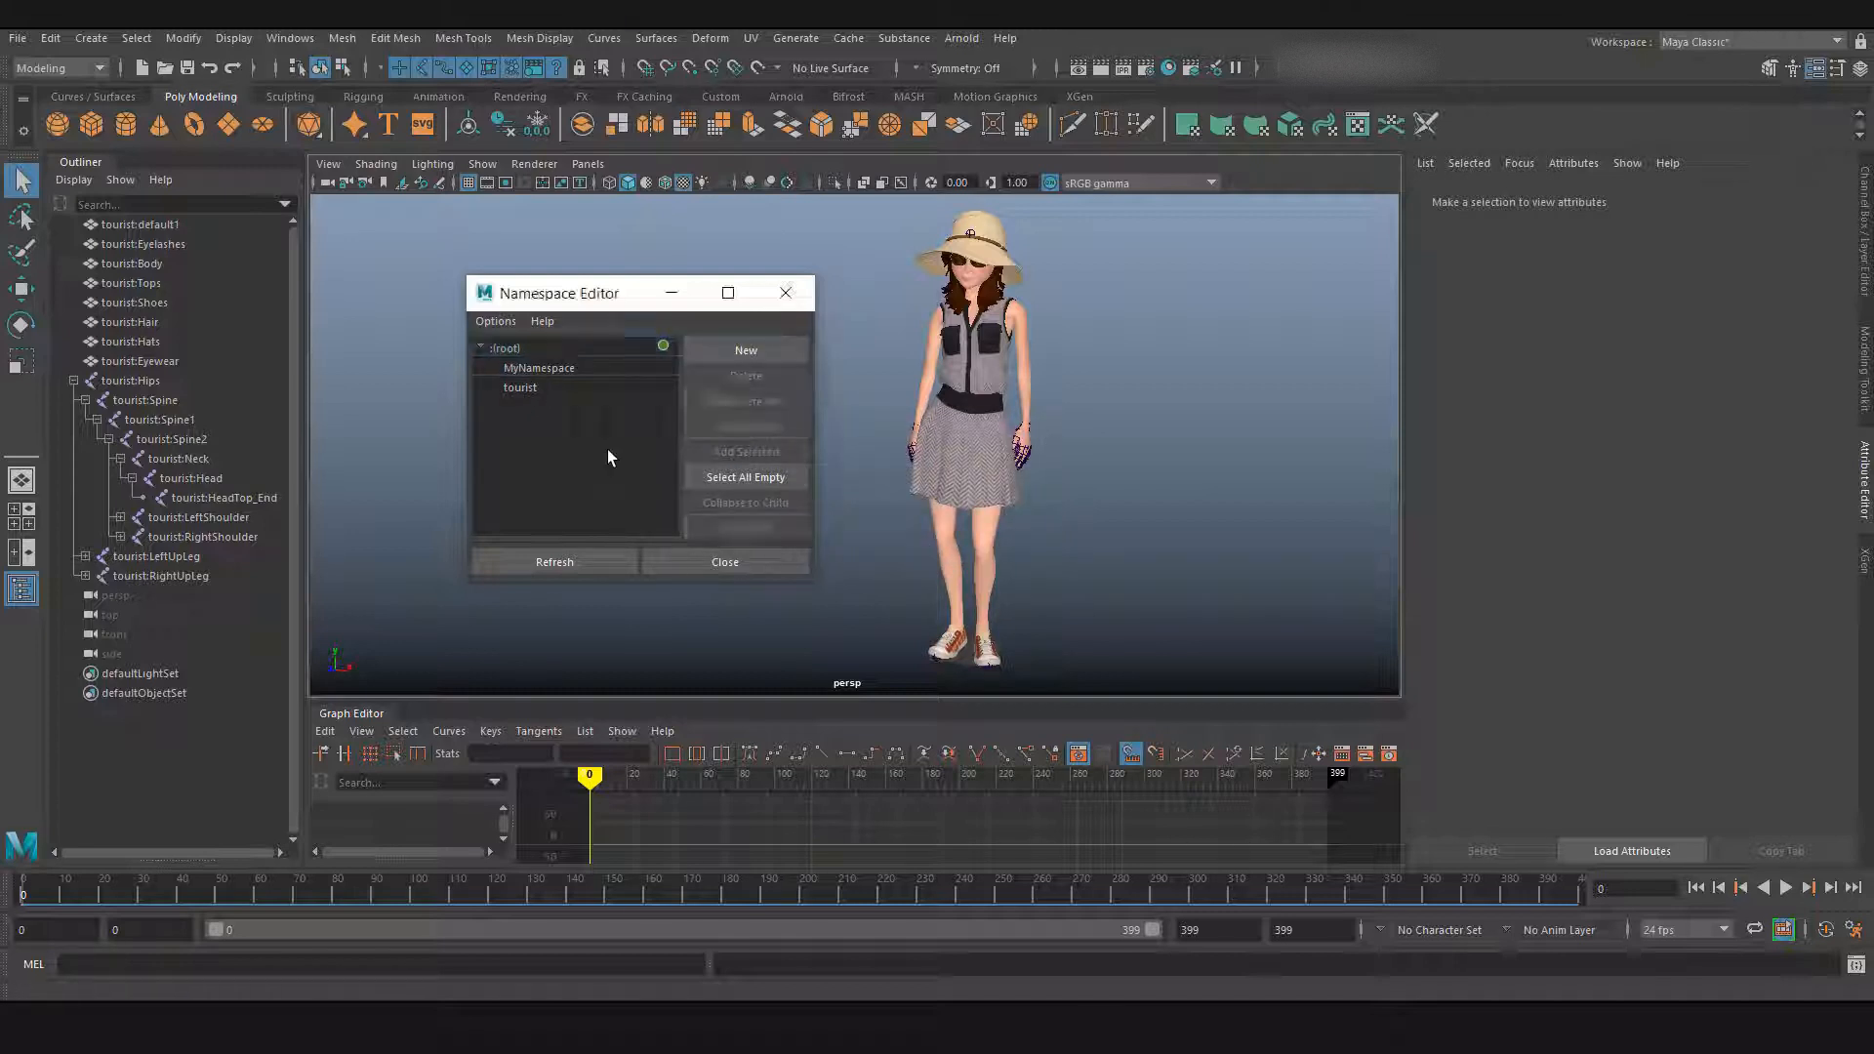
Step: Compare the MyNamespace and tourist namespaces and check the tourist prefix on the Body mesh
left_click(532, 368)
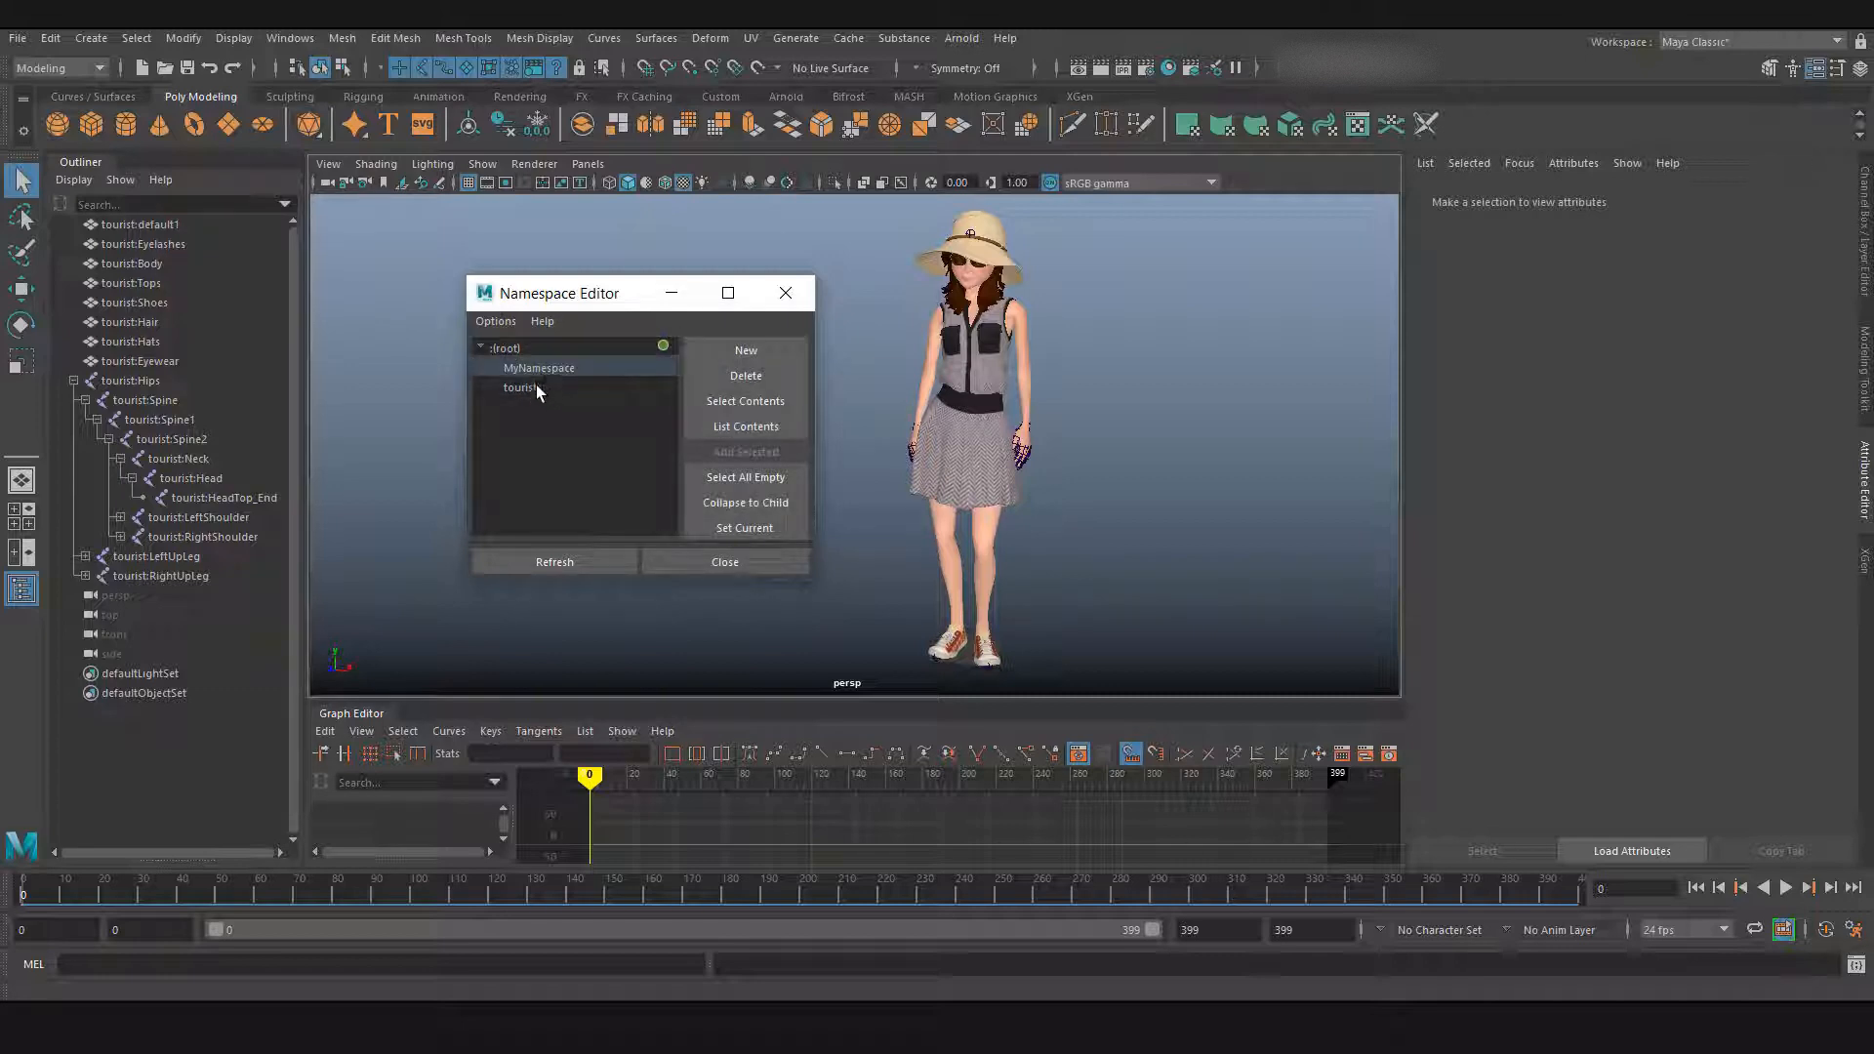
left_click(536, 386)
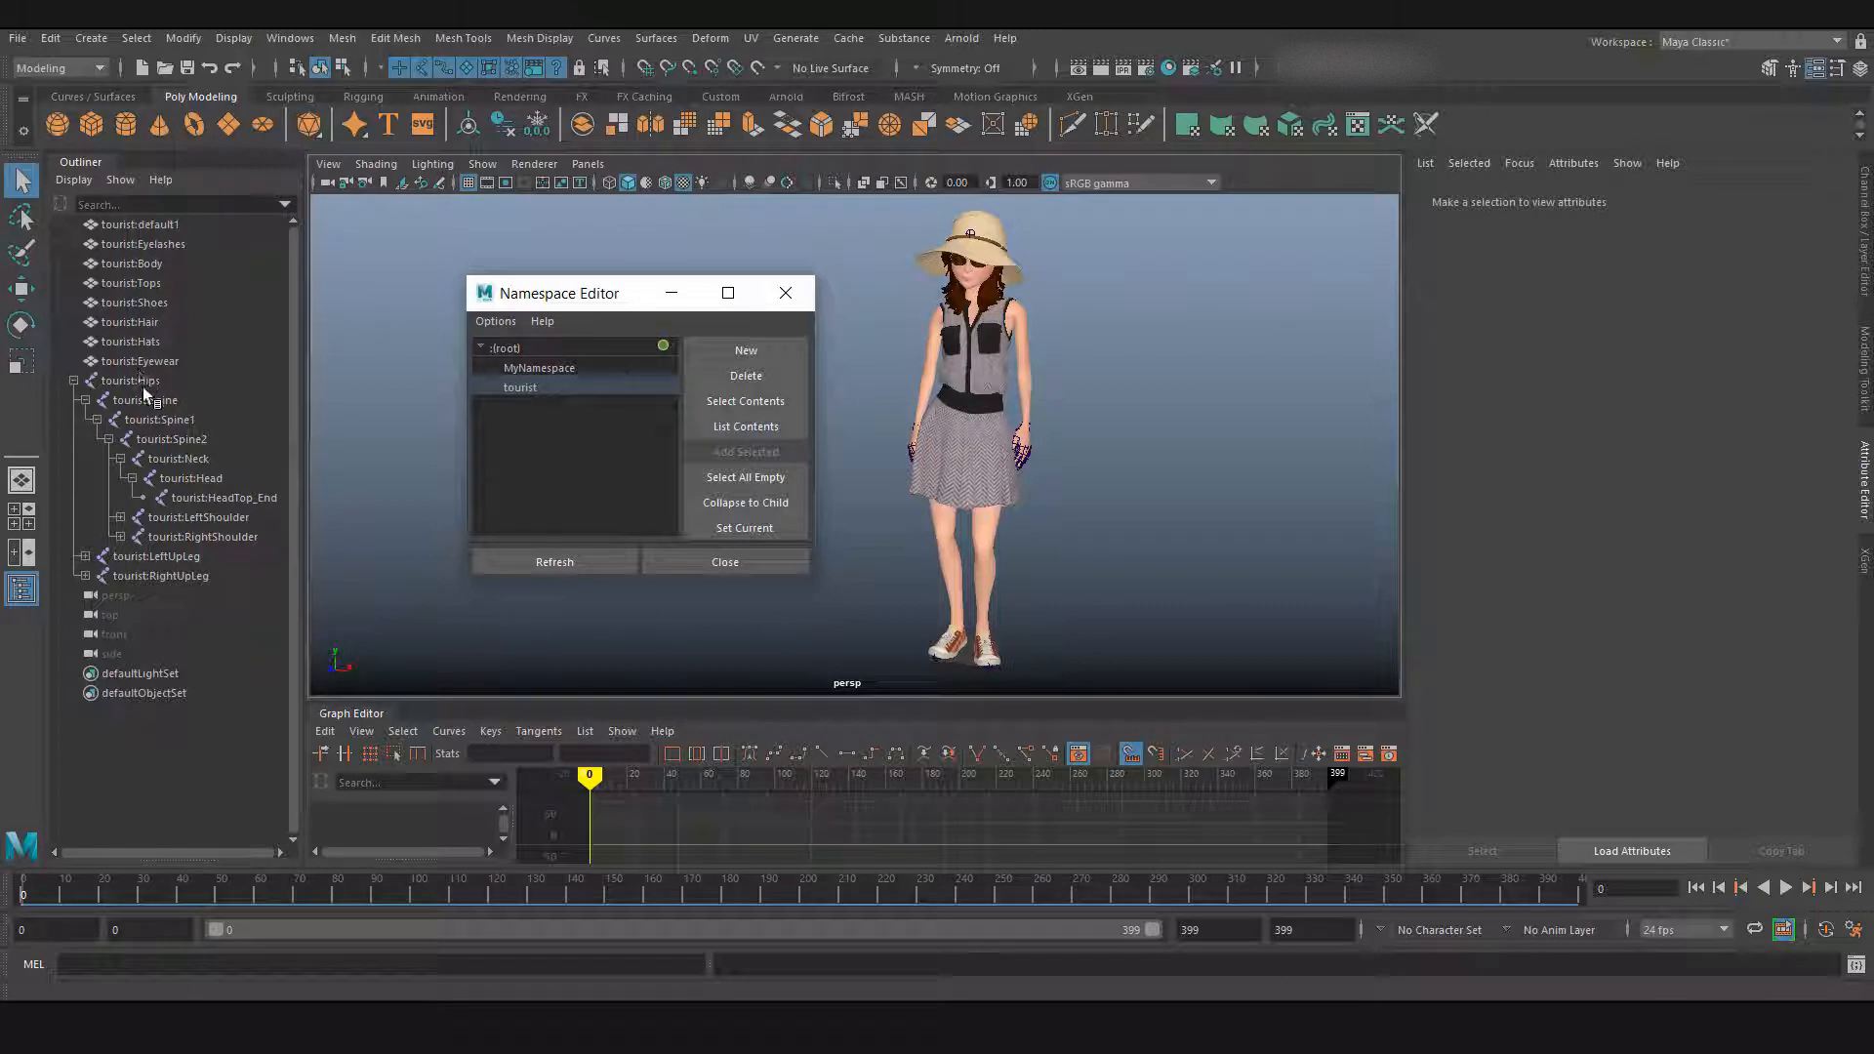
left_click(149, 264)
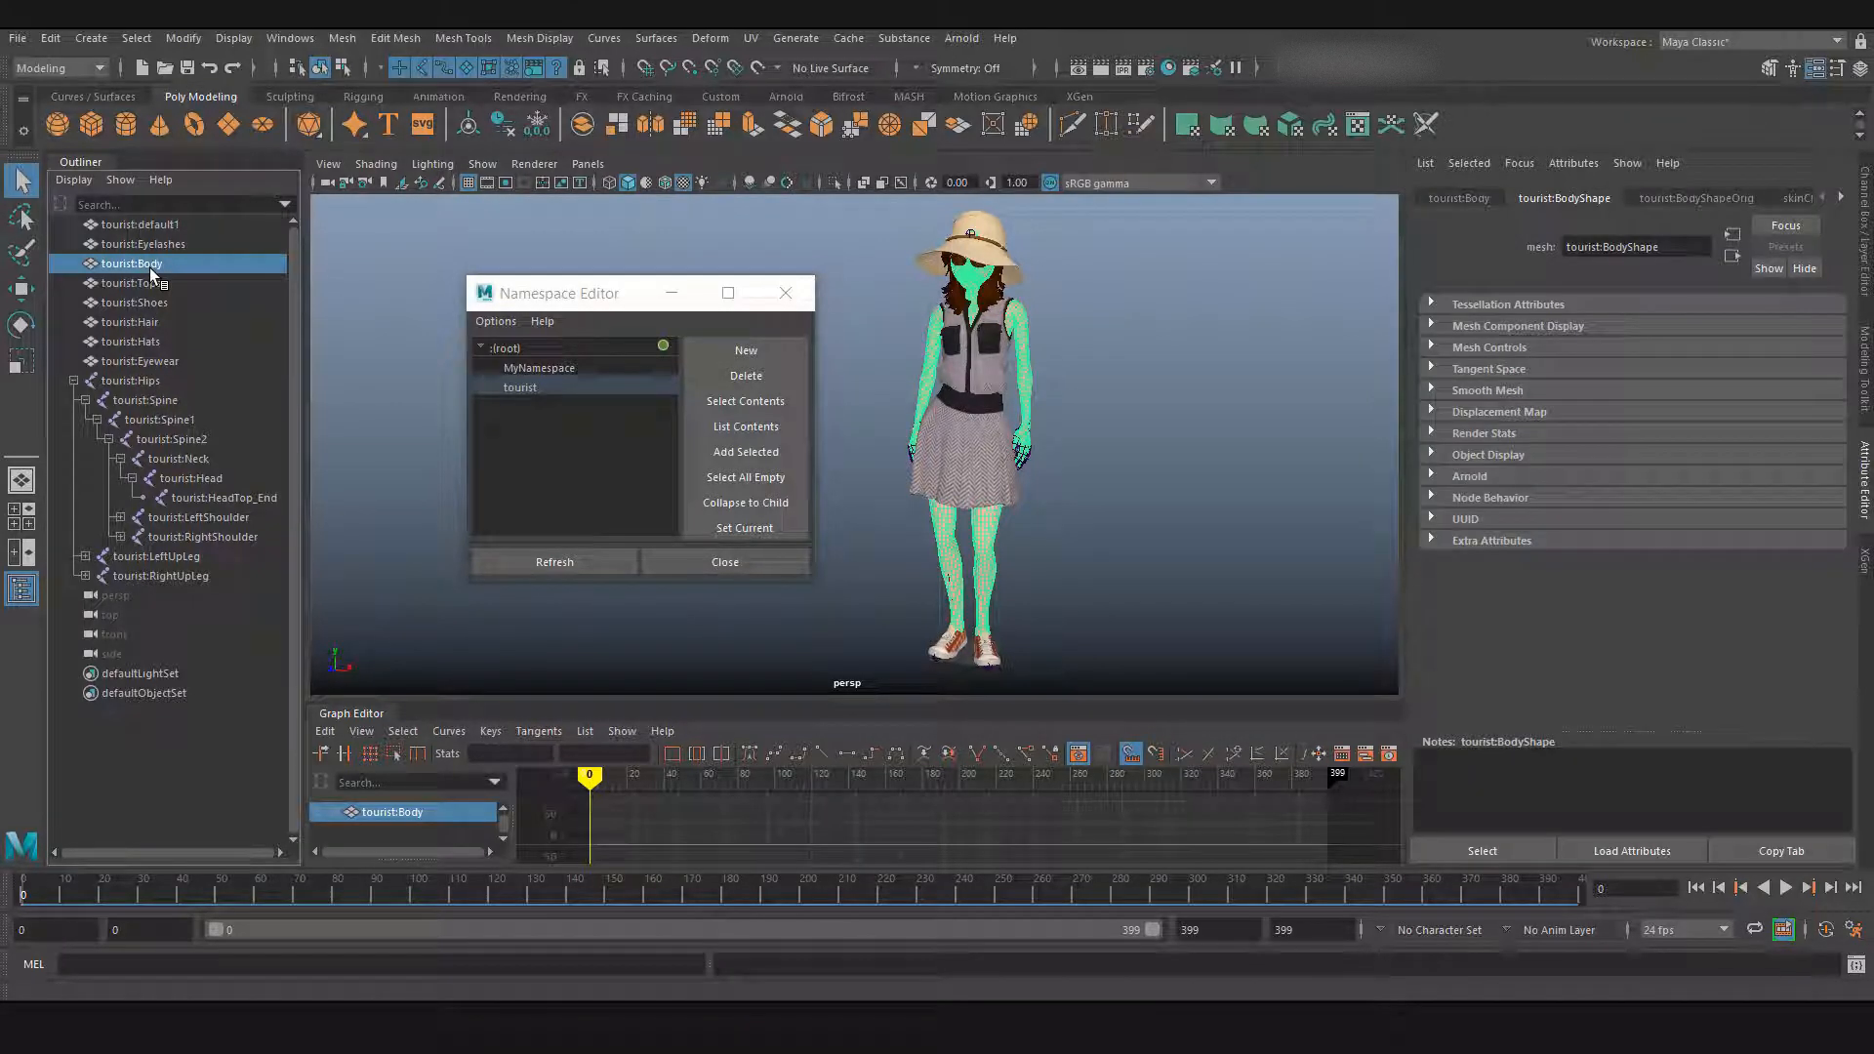
left_click(422, 350)
left_click(596, 459)
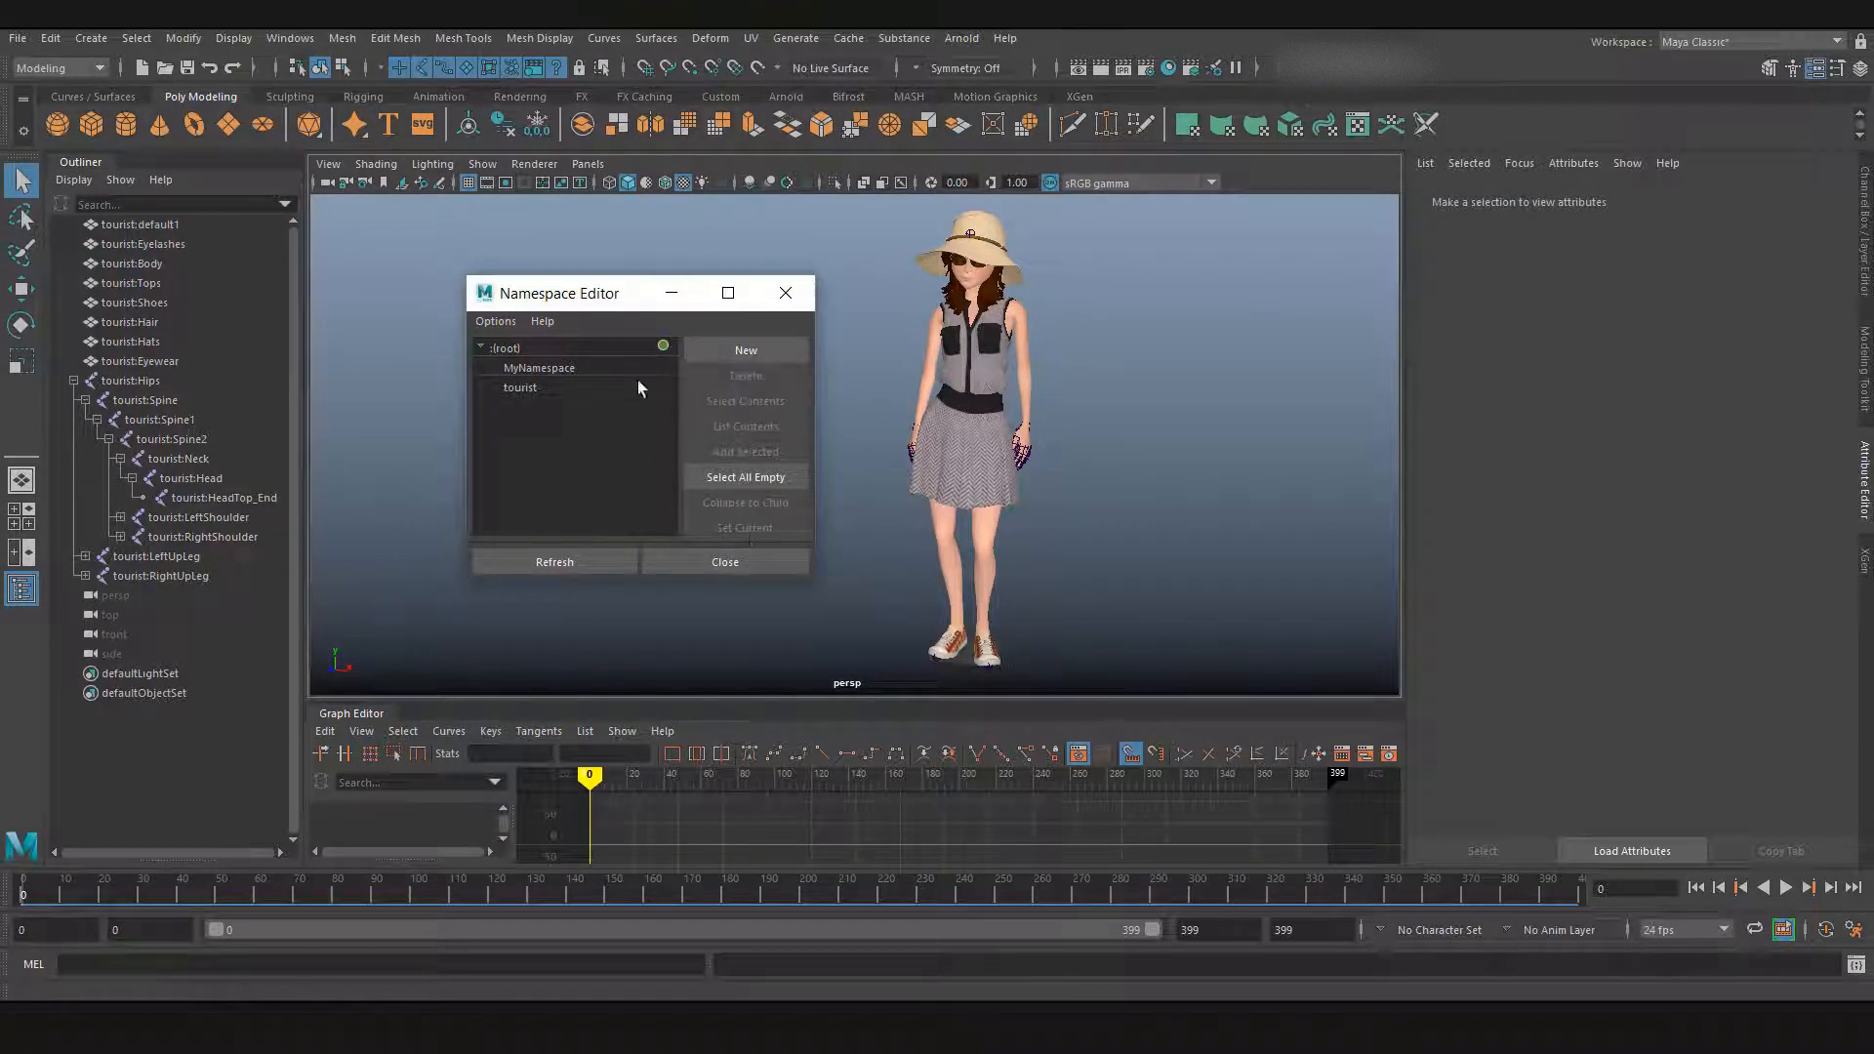
Step: Delete the MyNamespace namespace, and delete the tourist namespace by merging its contents with root
left_click(541, 369)
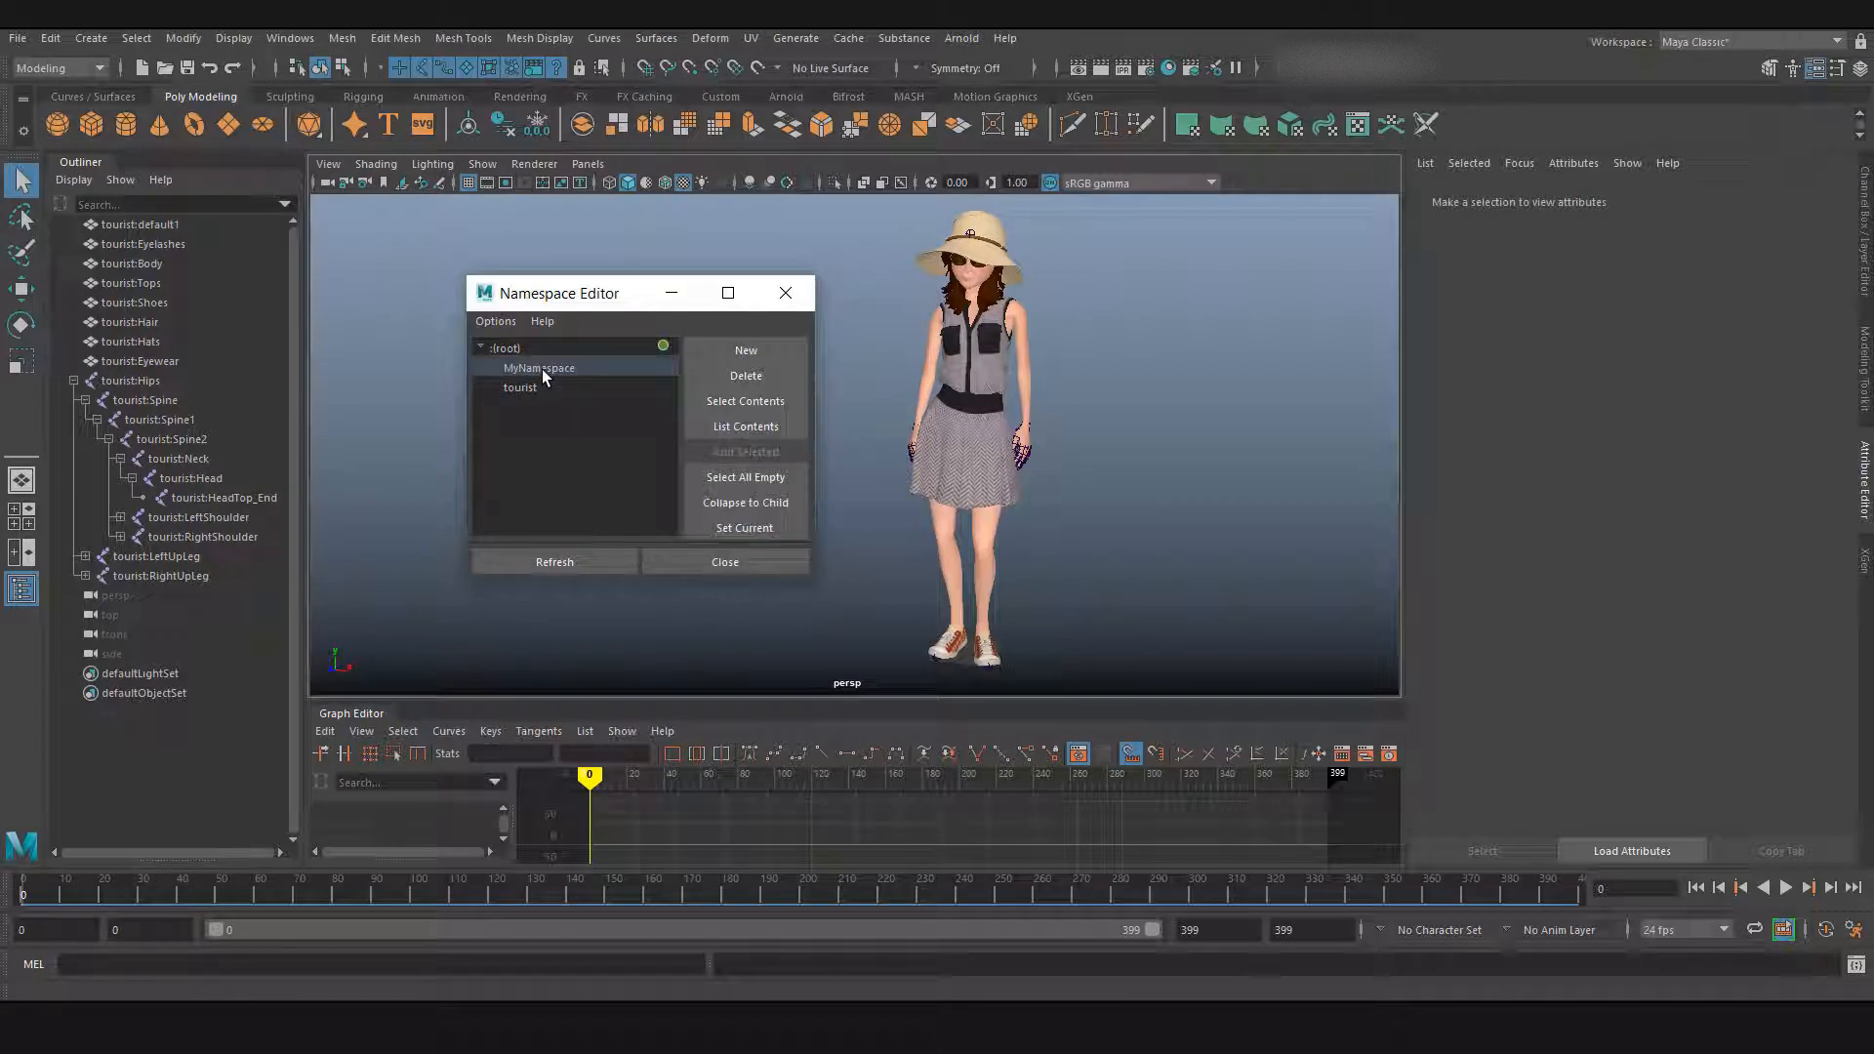
left_click(752, 377)
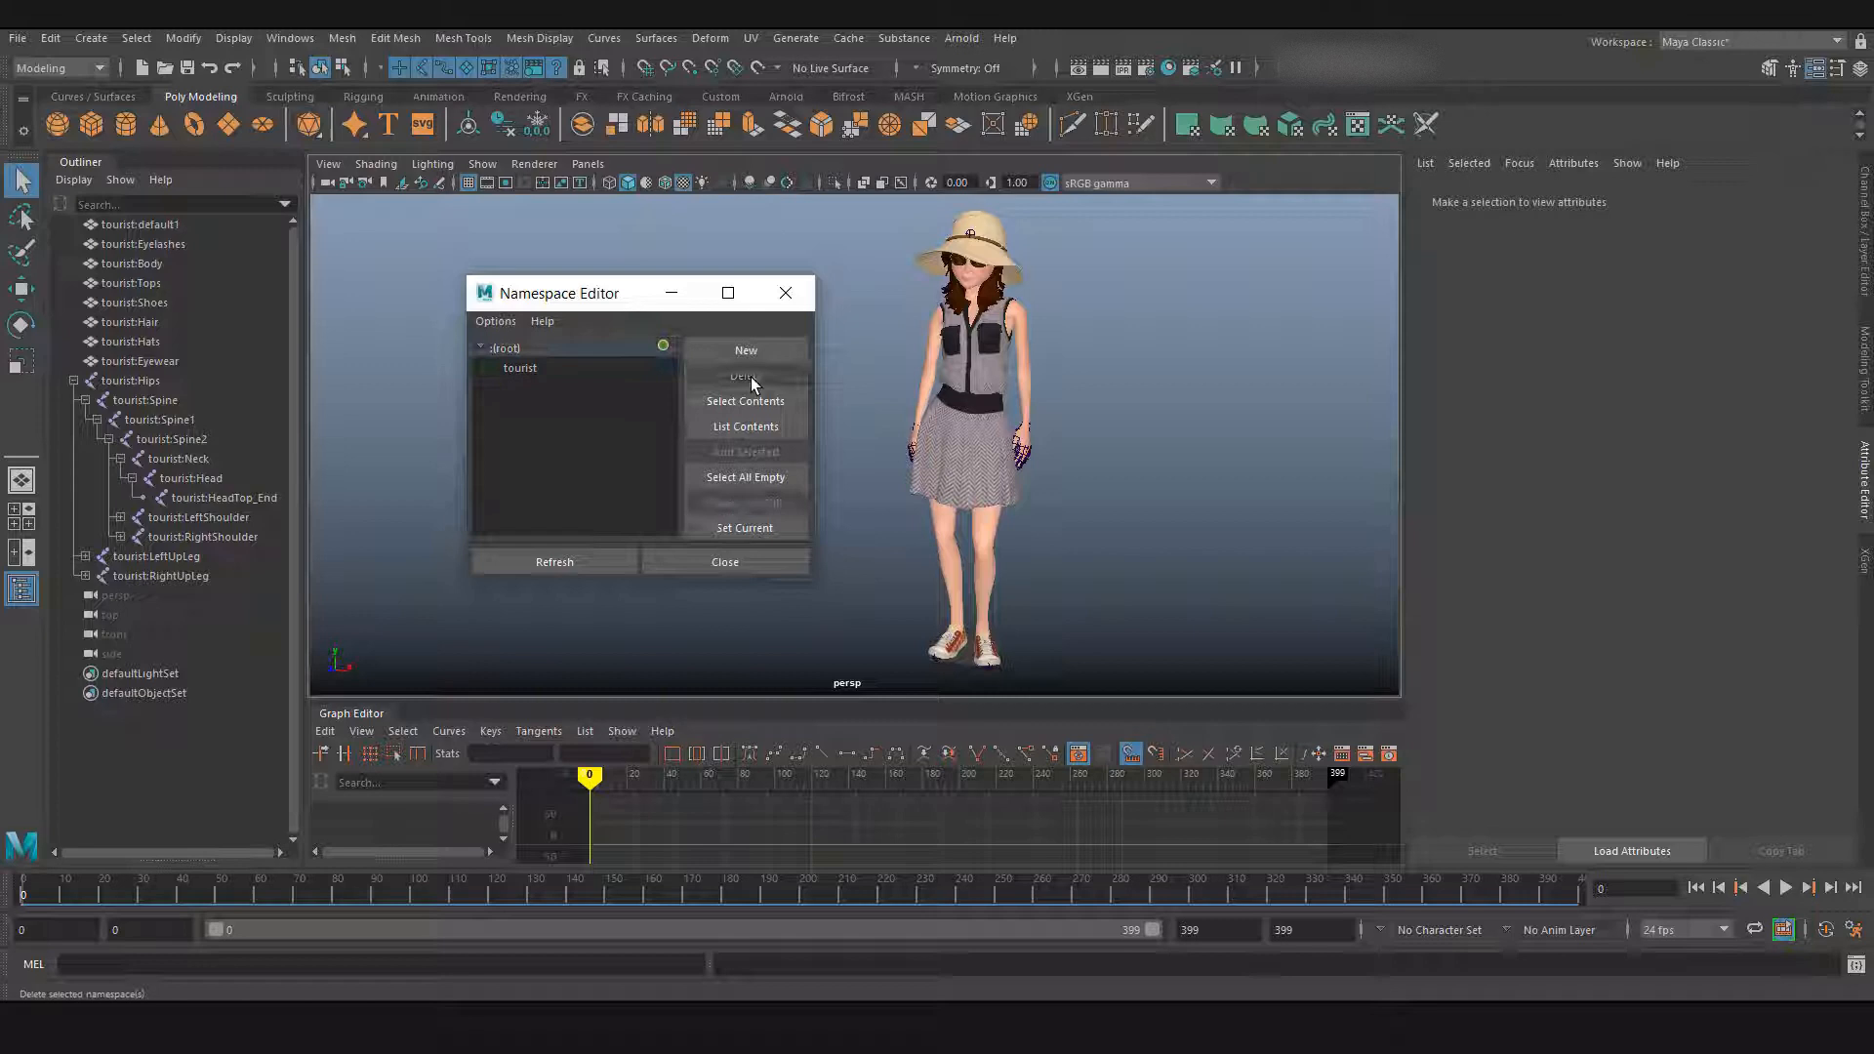
left_click(527, 371)
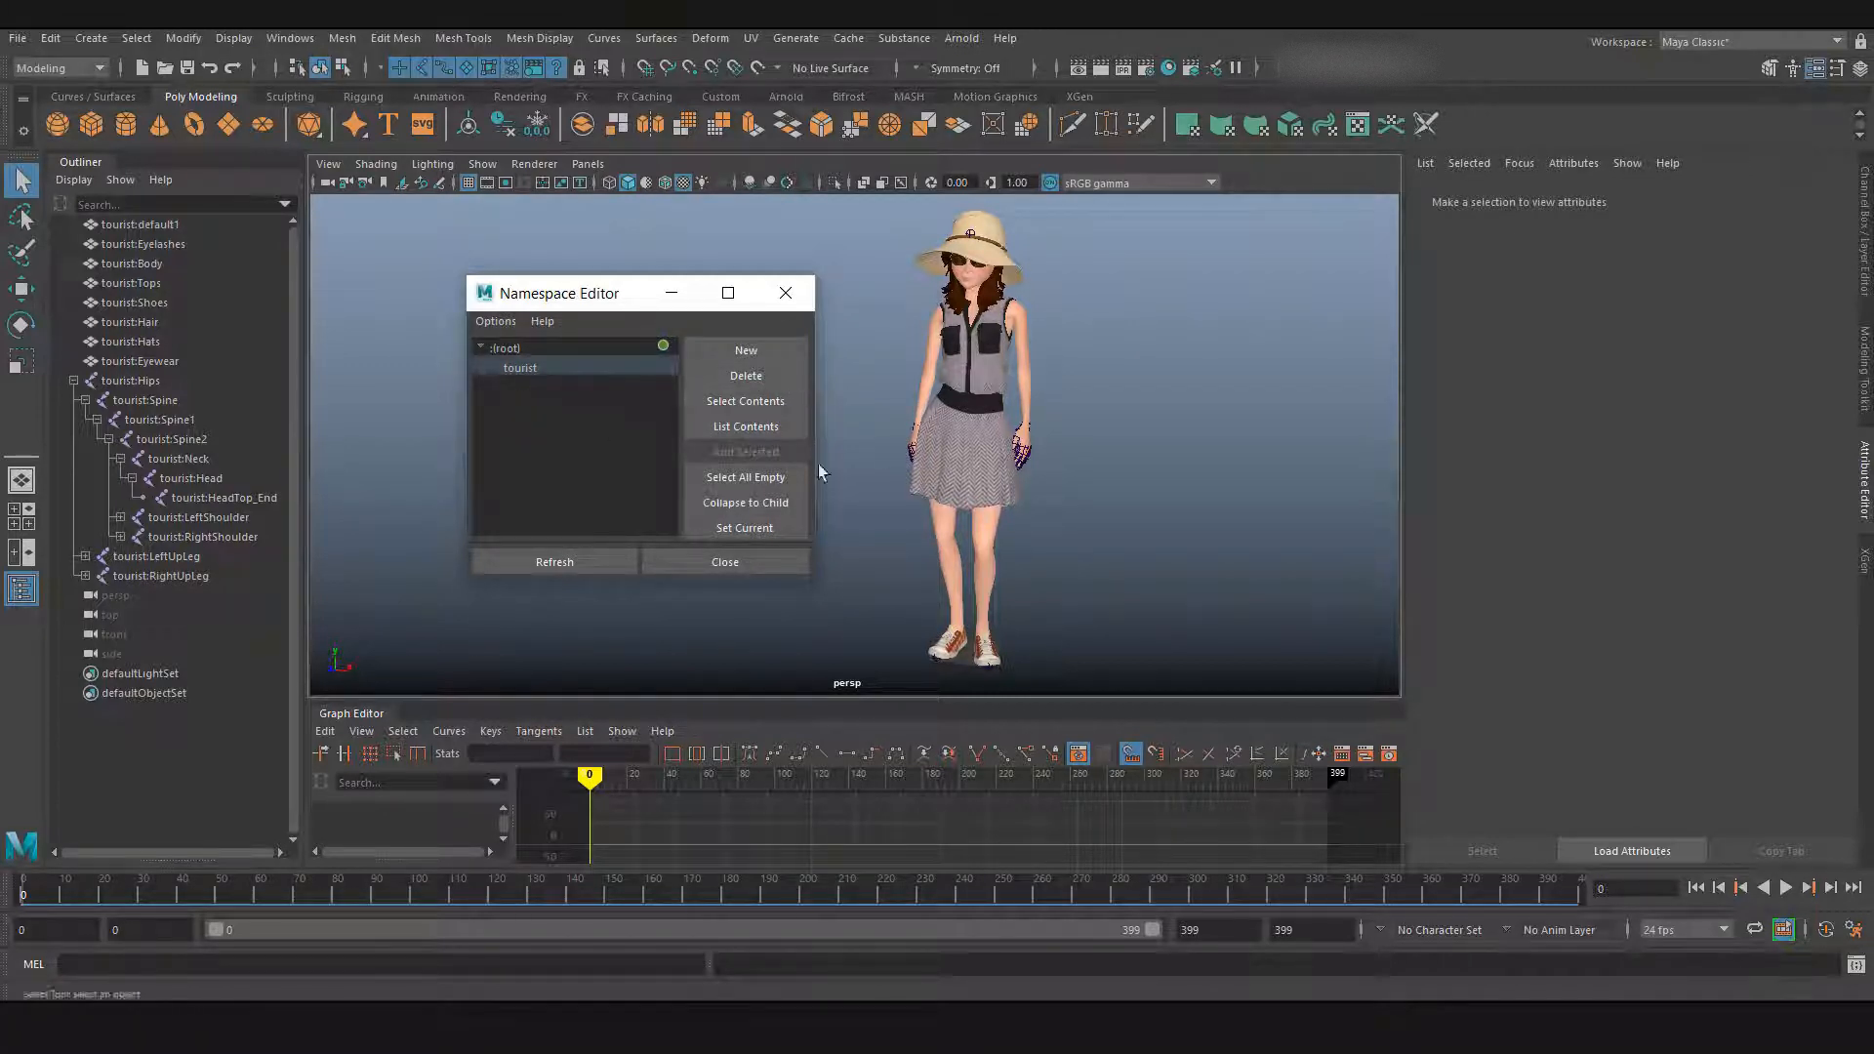
left_click(744, 376)
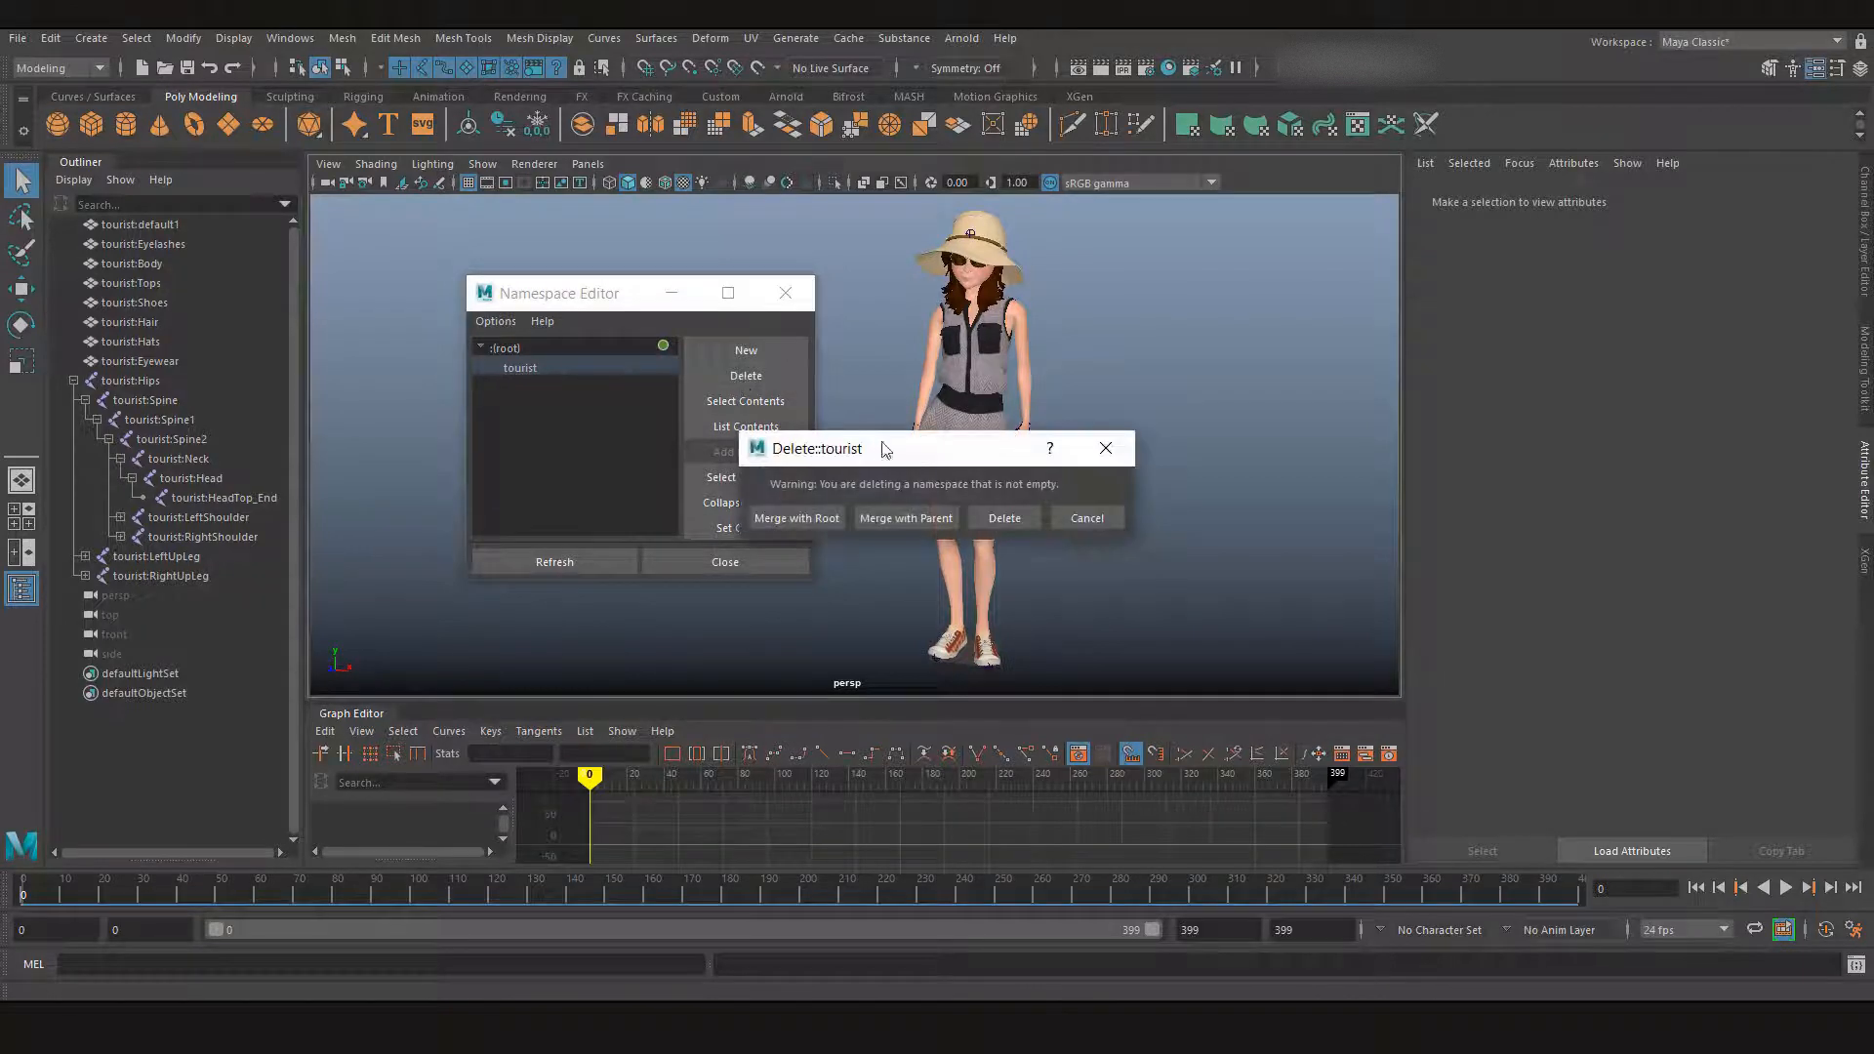
left_click_drag(855, 451, 919, 402)
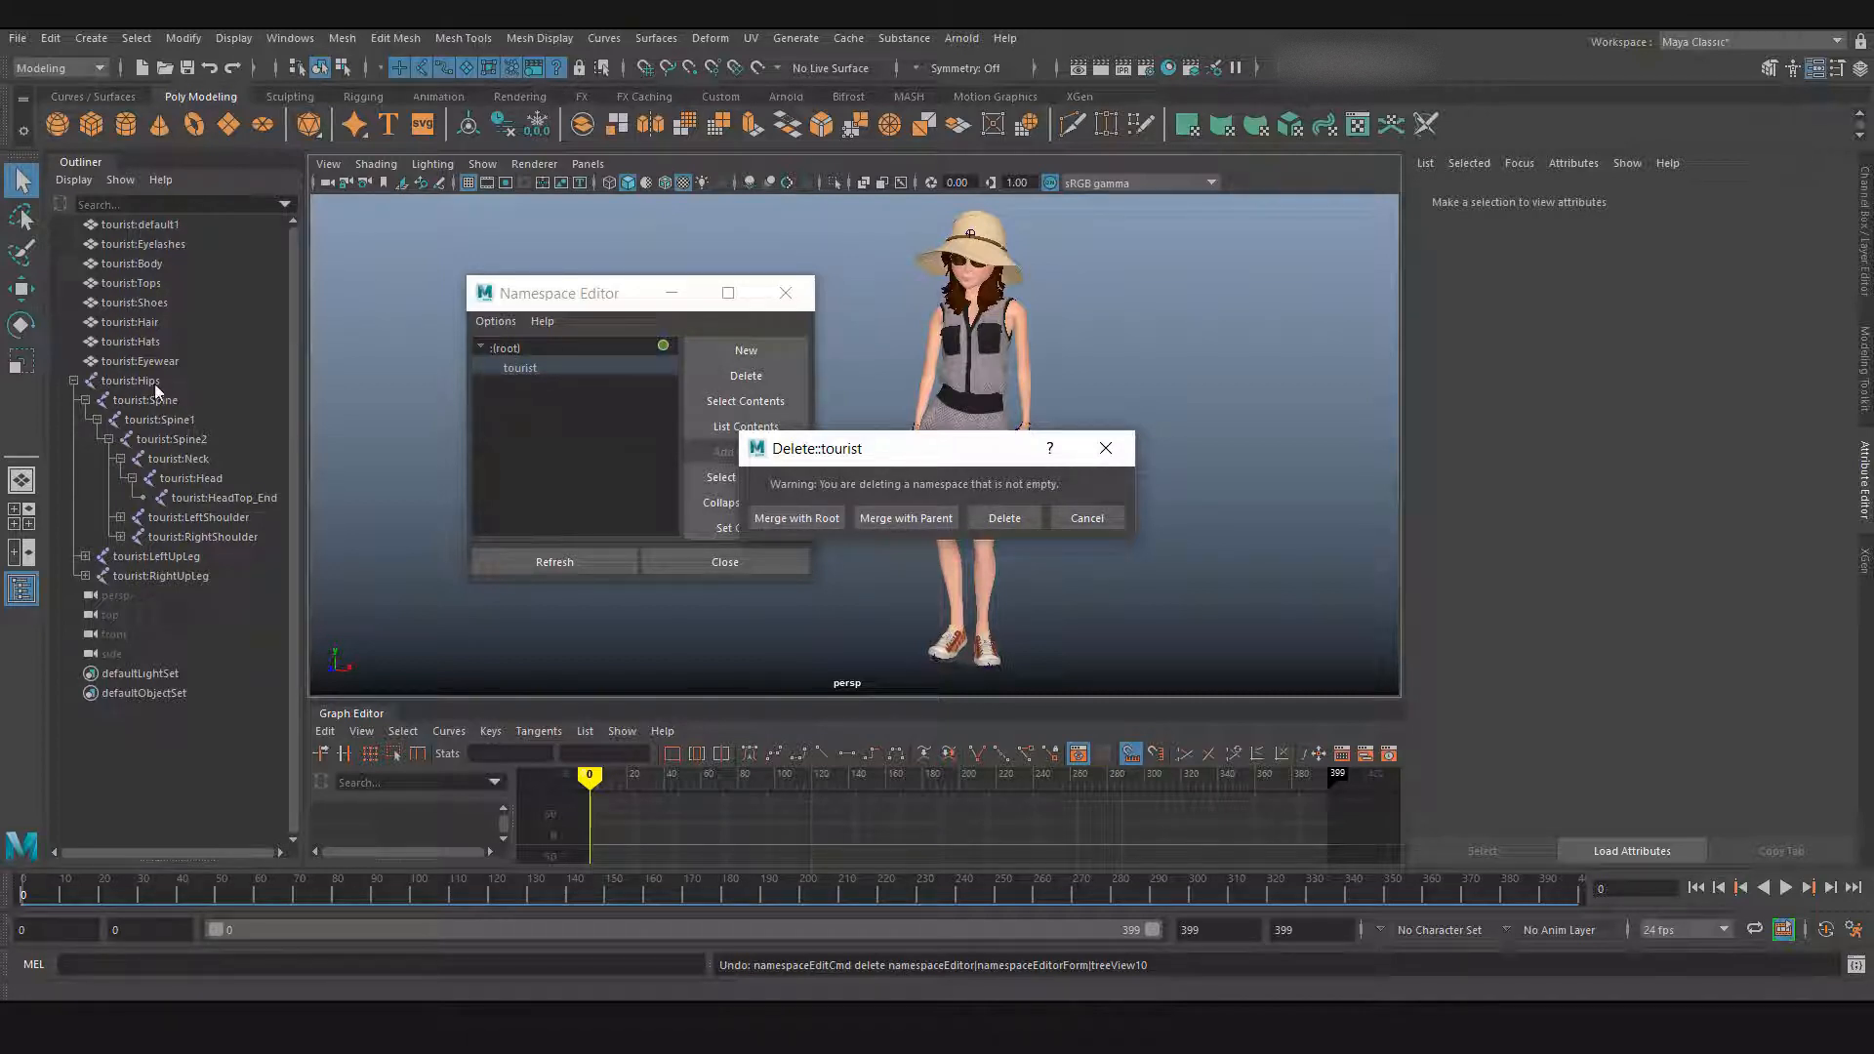
left_click(752, 521)
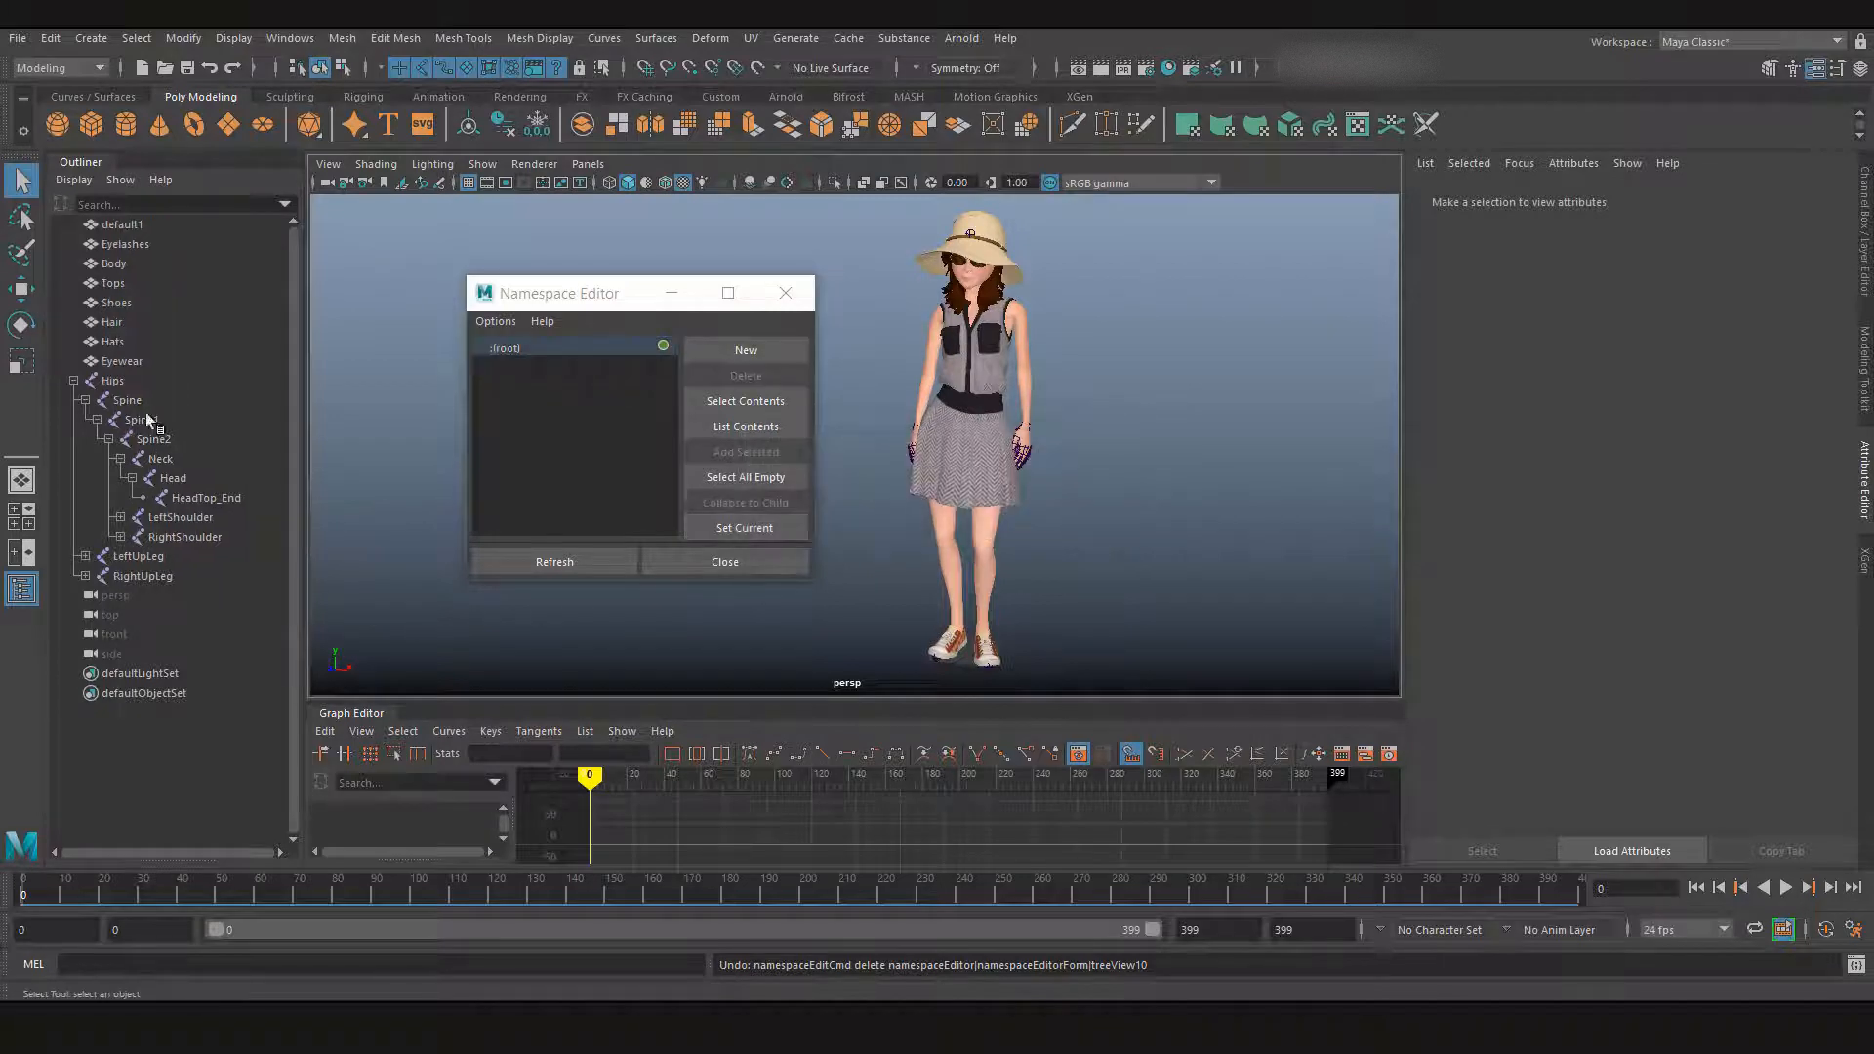
Step: Check the names of the joints in the character's skeleton one by one from Hips up to Head
left_click(114, 380)
left_click(148, 401)
left_click(172, 422)
left_click(184, 442)
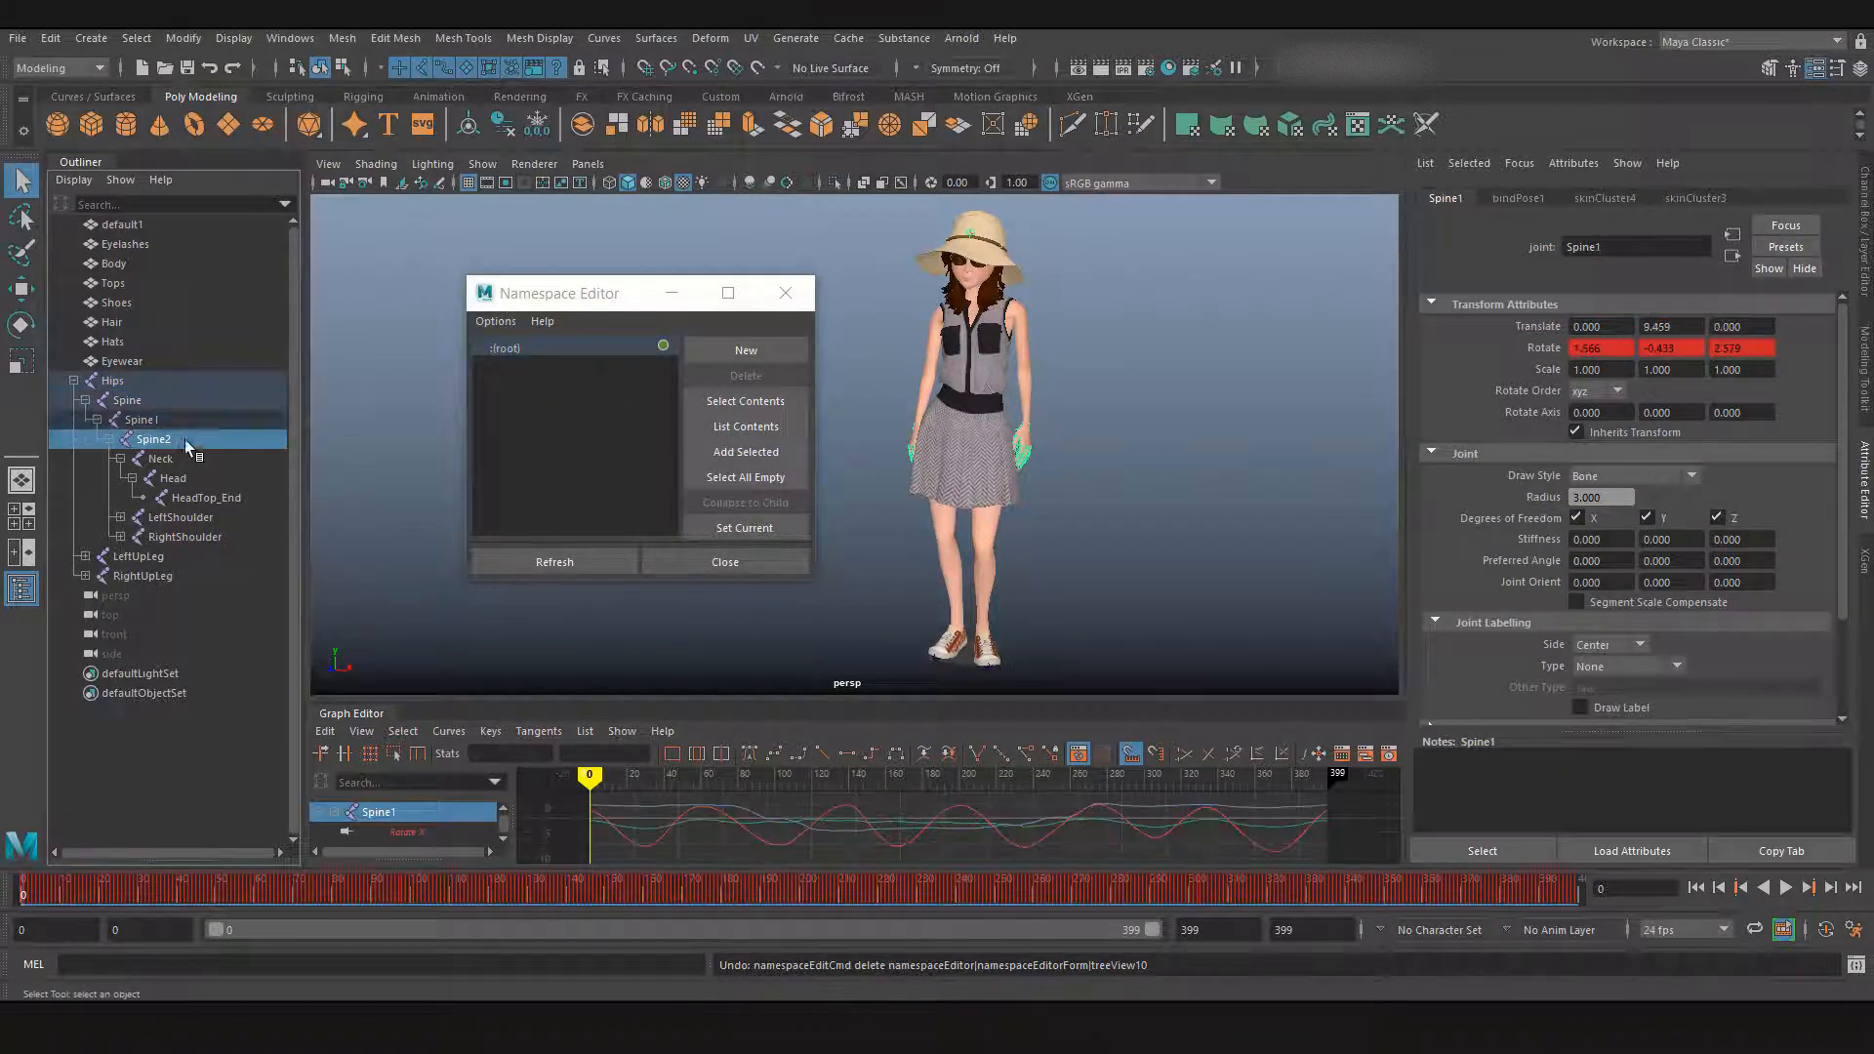
left_click(187, 460)
left_click(203, 476)
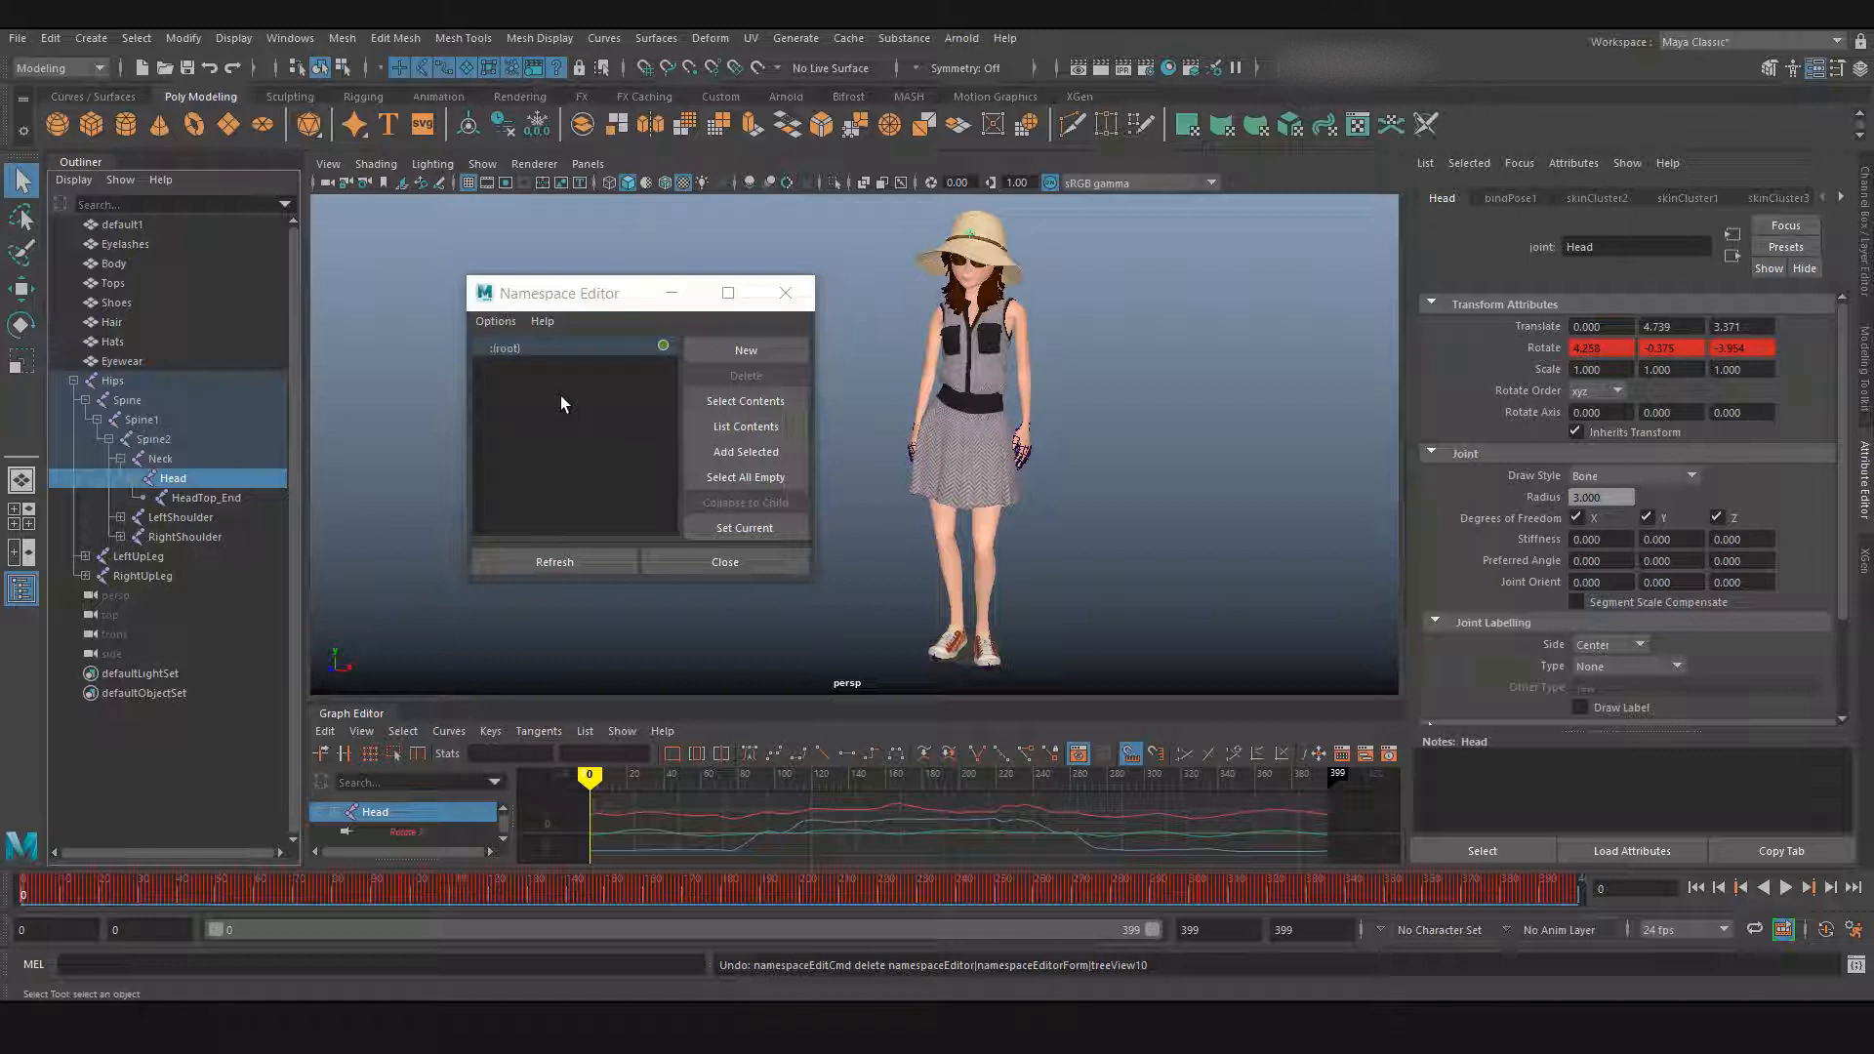
Step: Undo the joint selections and the deletions of the tourist and MyNamespace namespaces
key("Up")
key("Up")
key("Up")
key("Up")
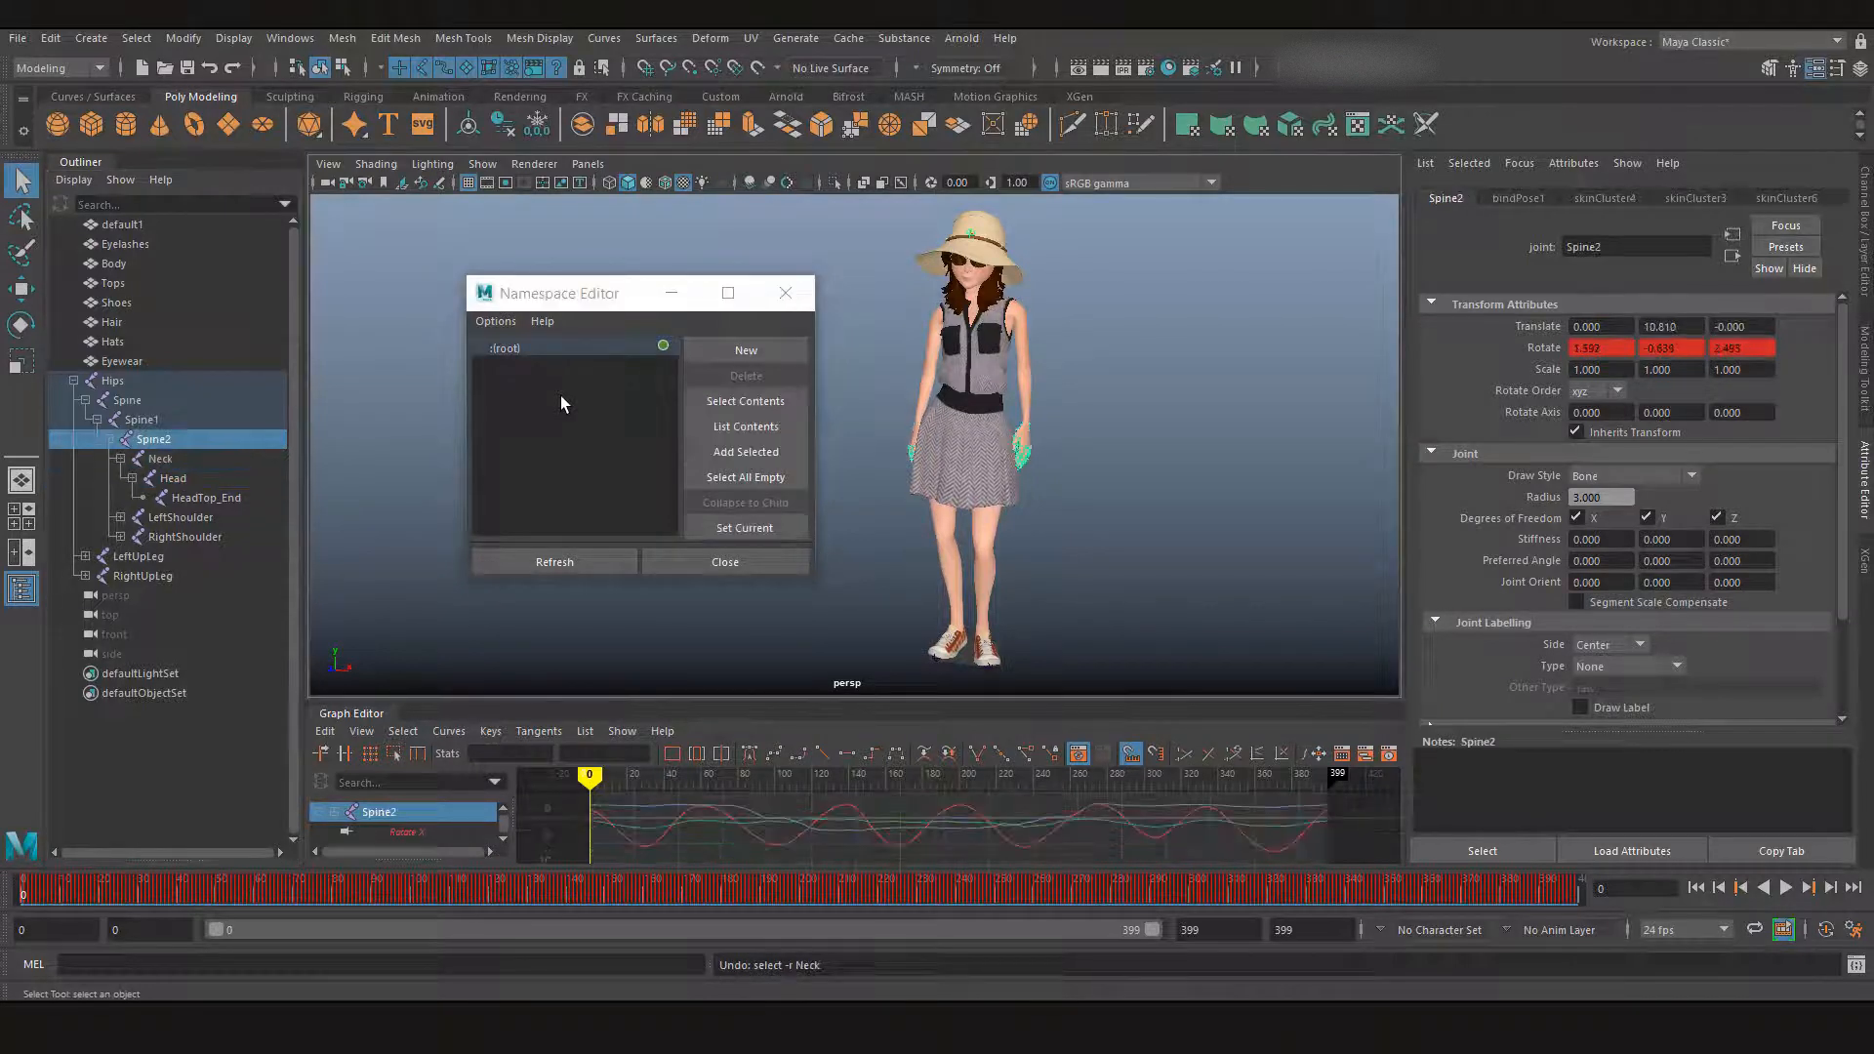
key("ctrl+z")
key("ctrl+z")
key("ctrl+z")
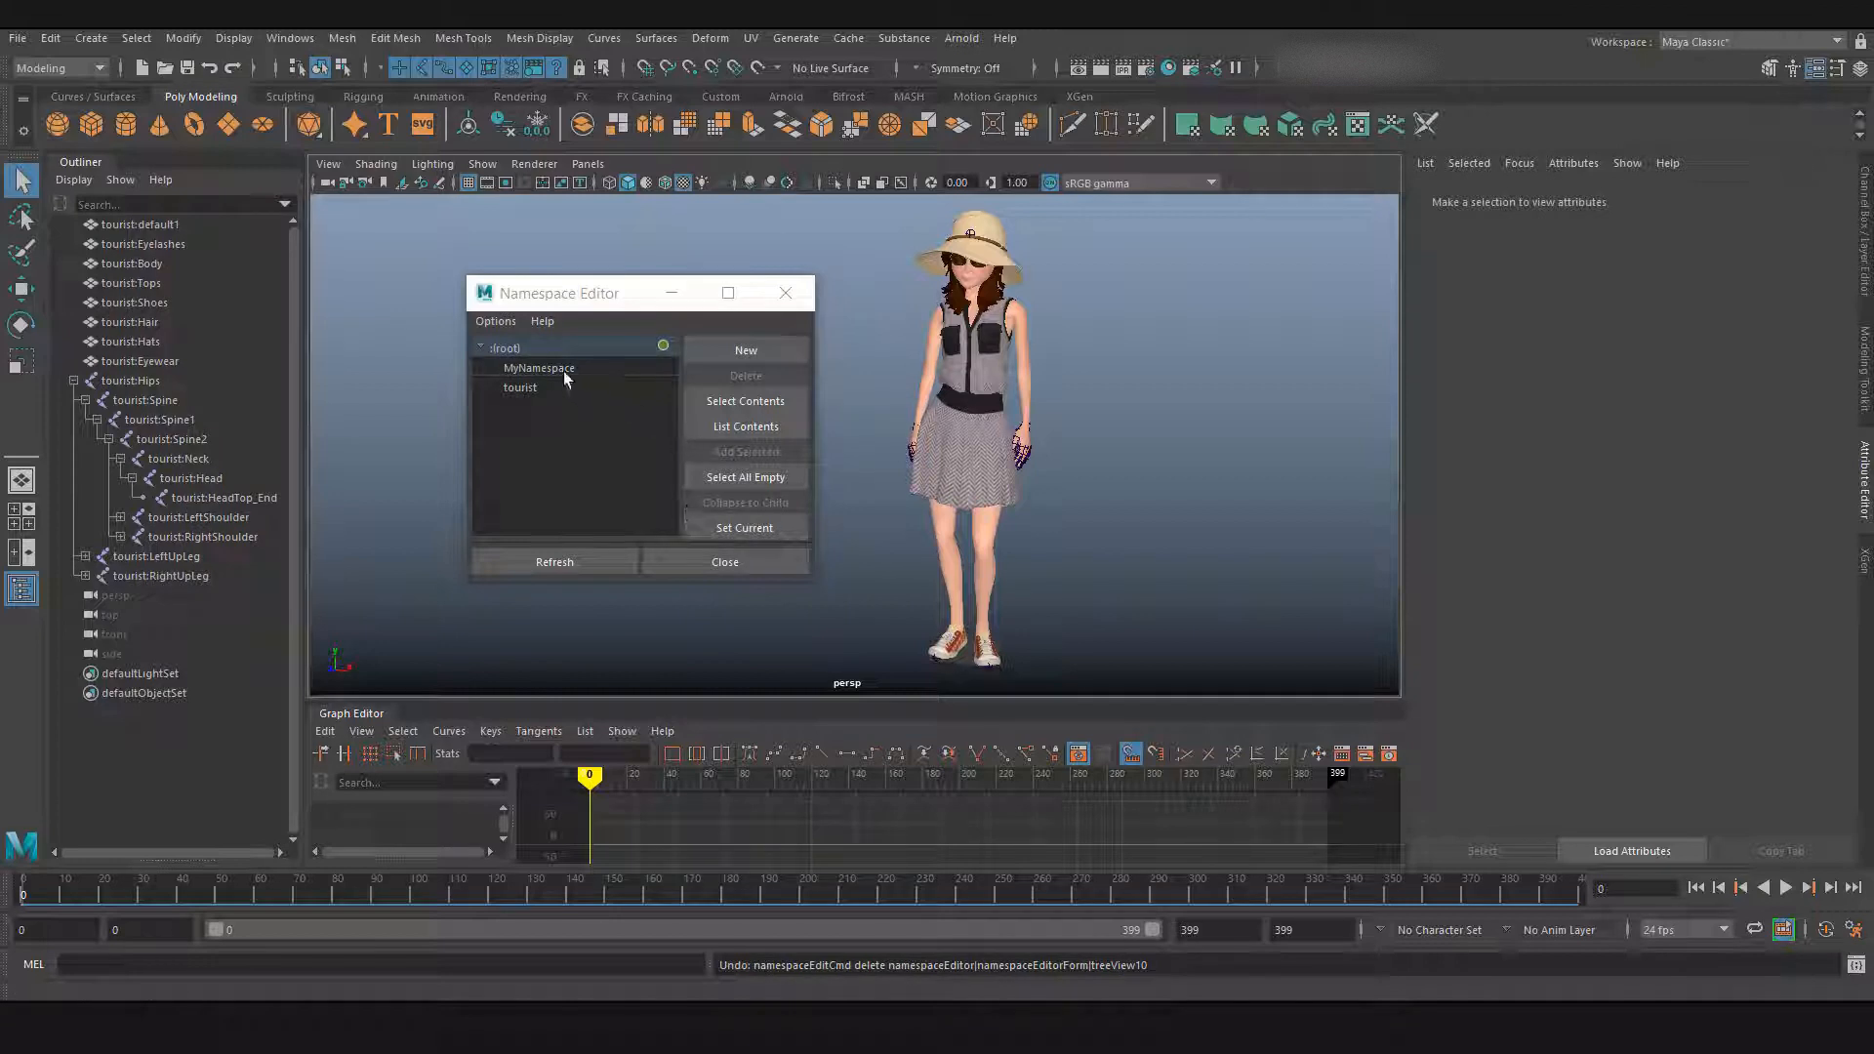
Step: Import the animation file Falling Back Death.fbx into the scene
left_click(564, 379)
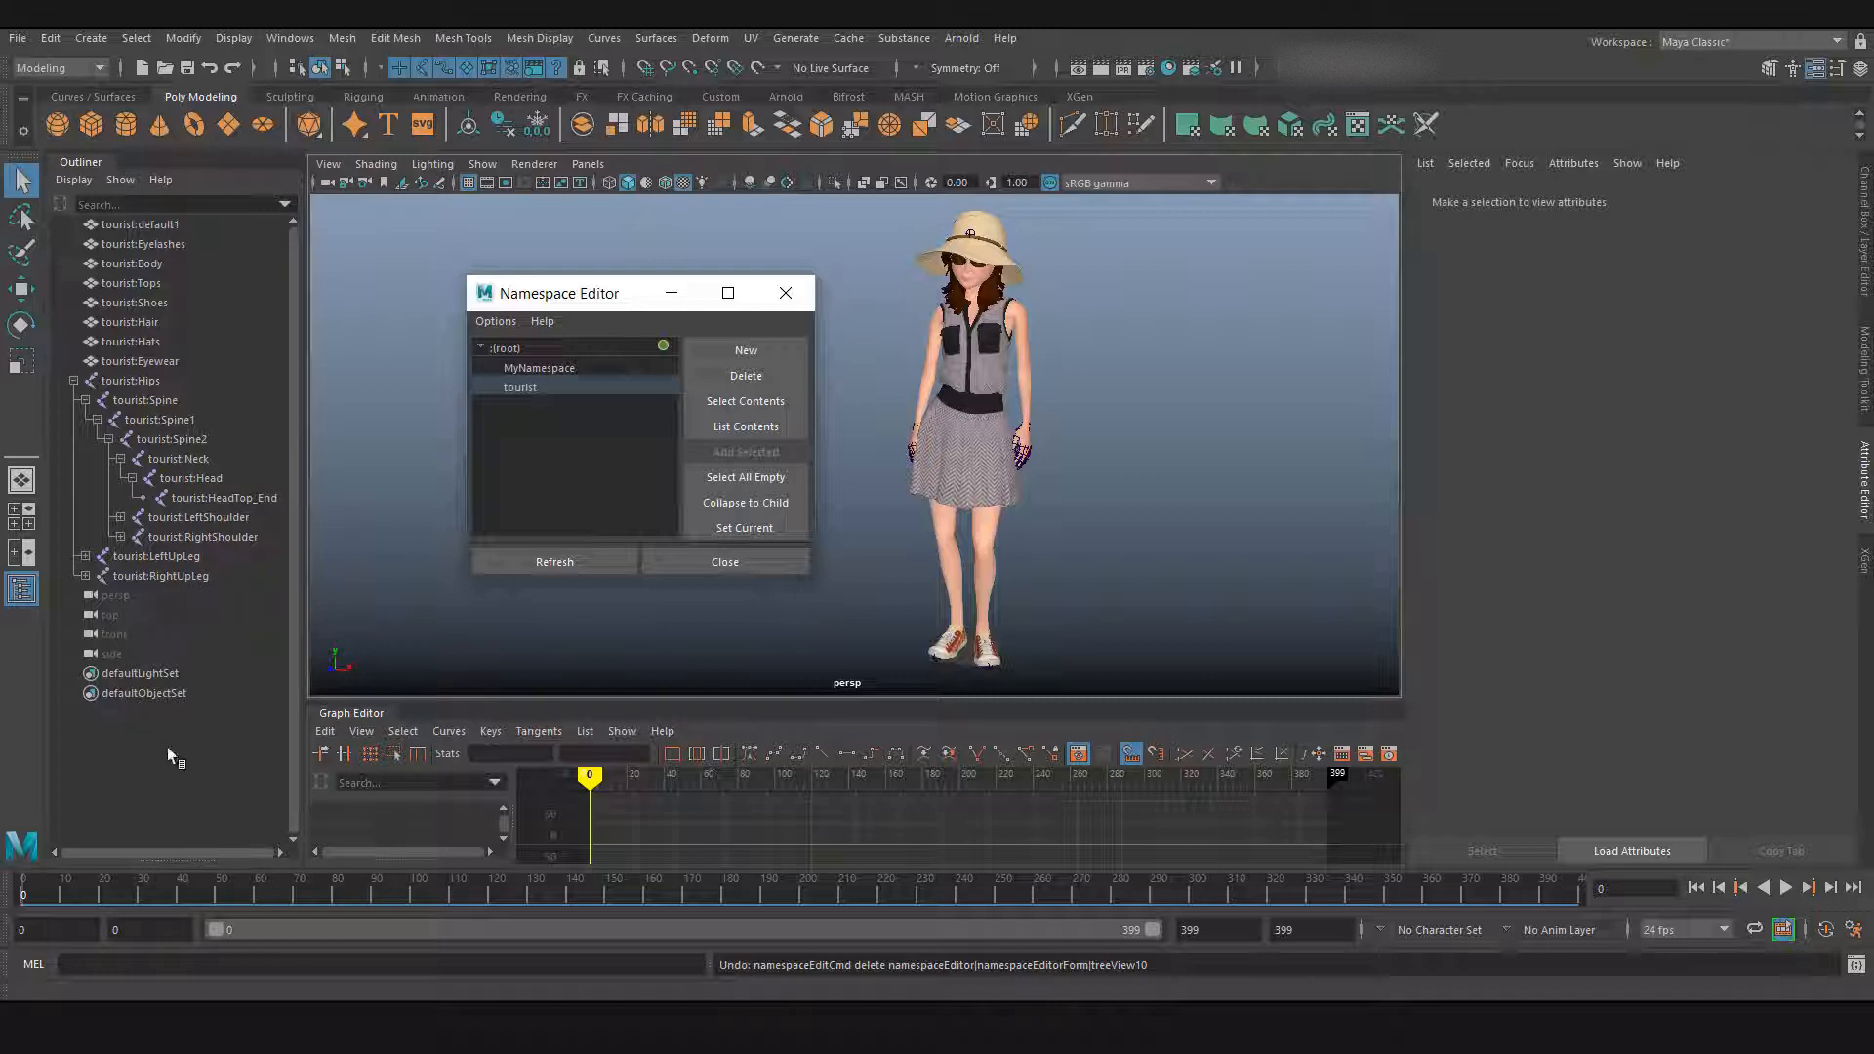
left_click(19, 44)
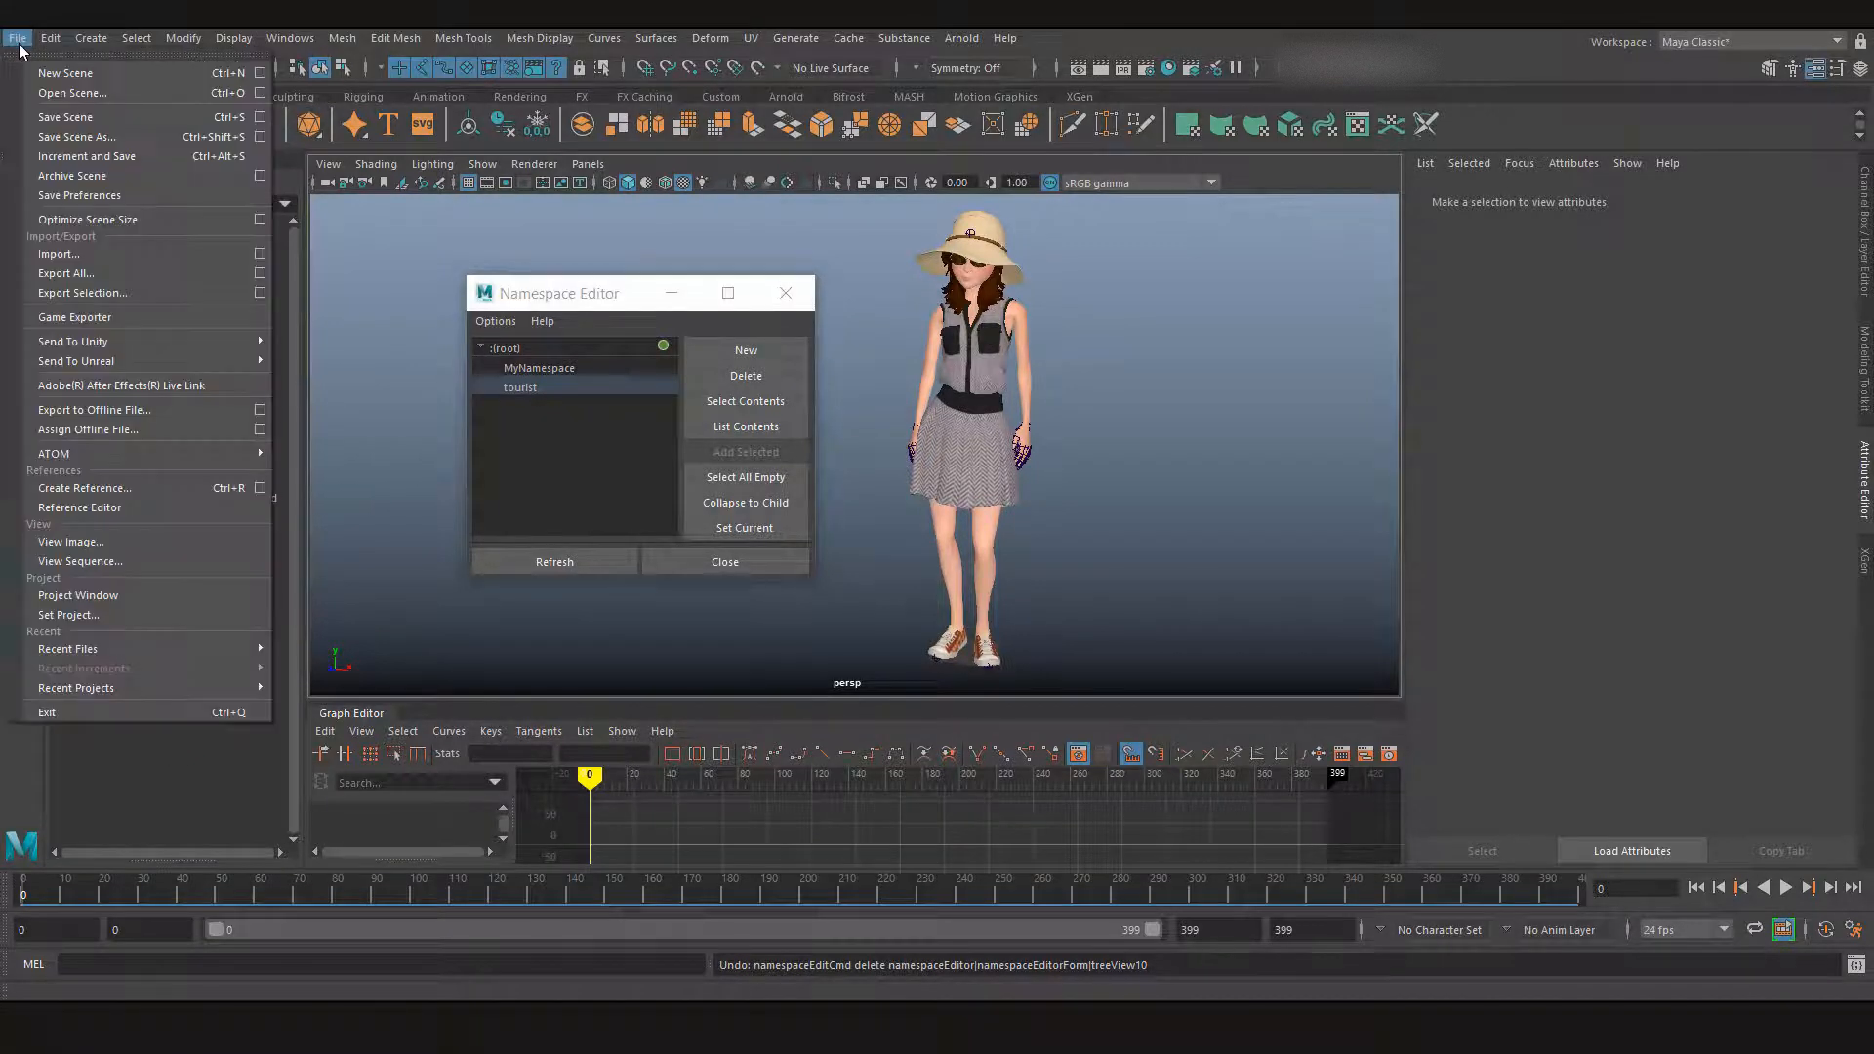
left_click(59, 254)
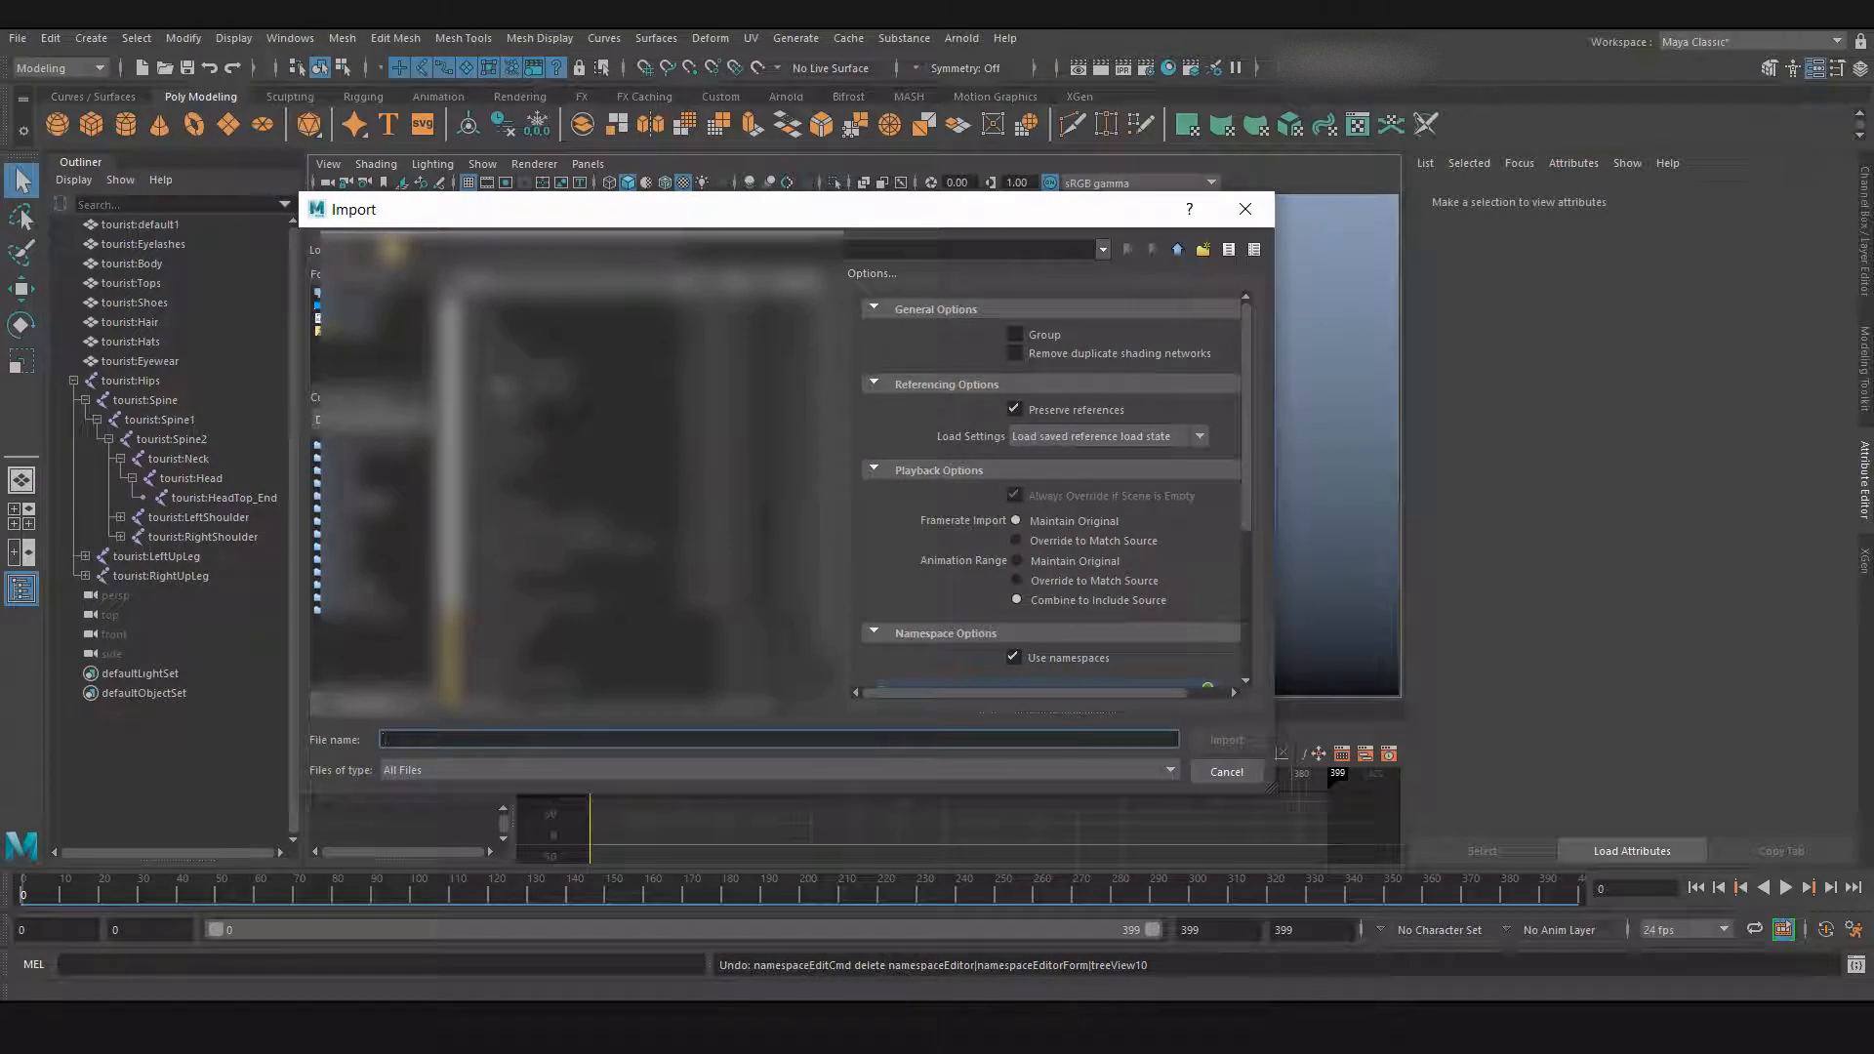
left_click(634, 386)
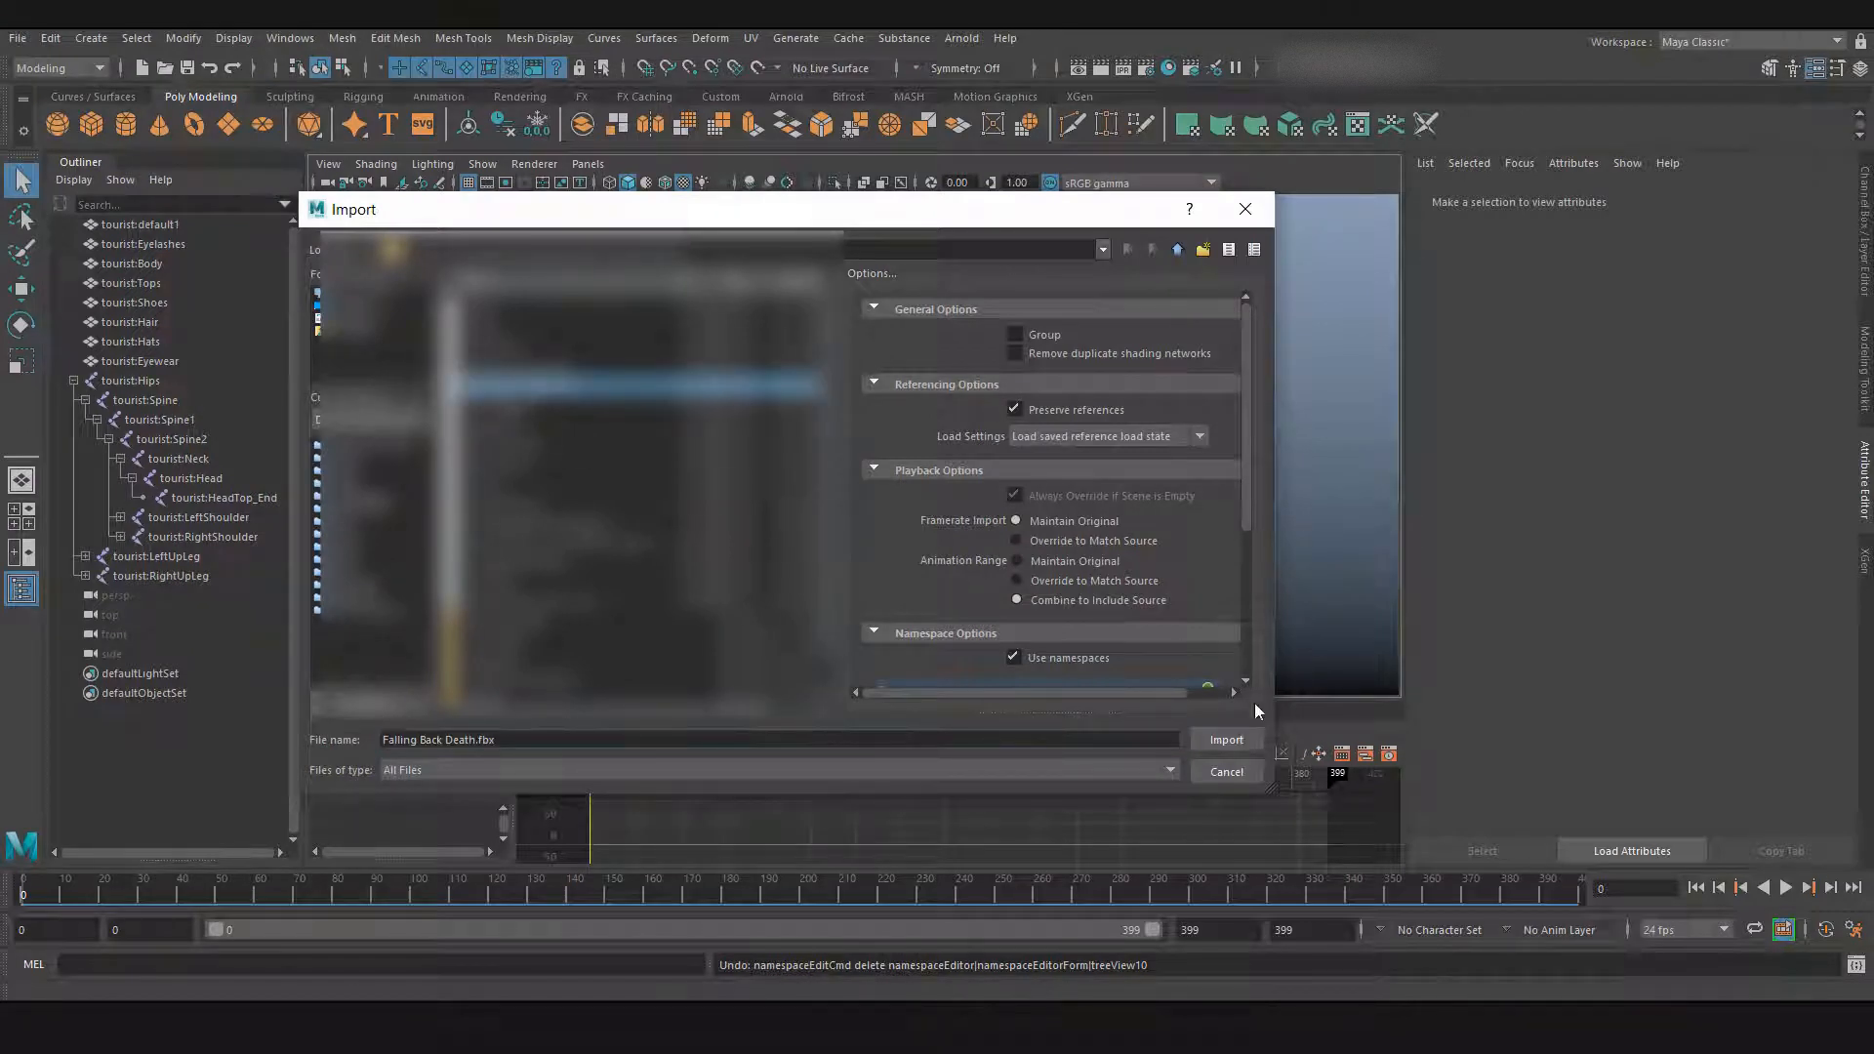
left_click(1227, 735)
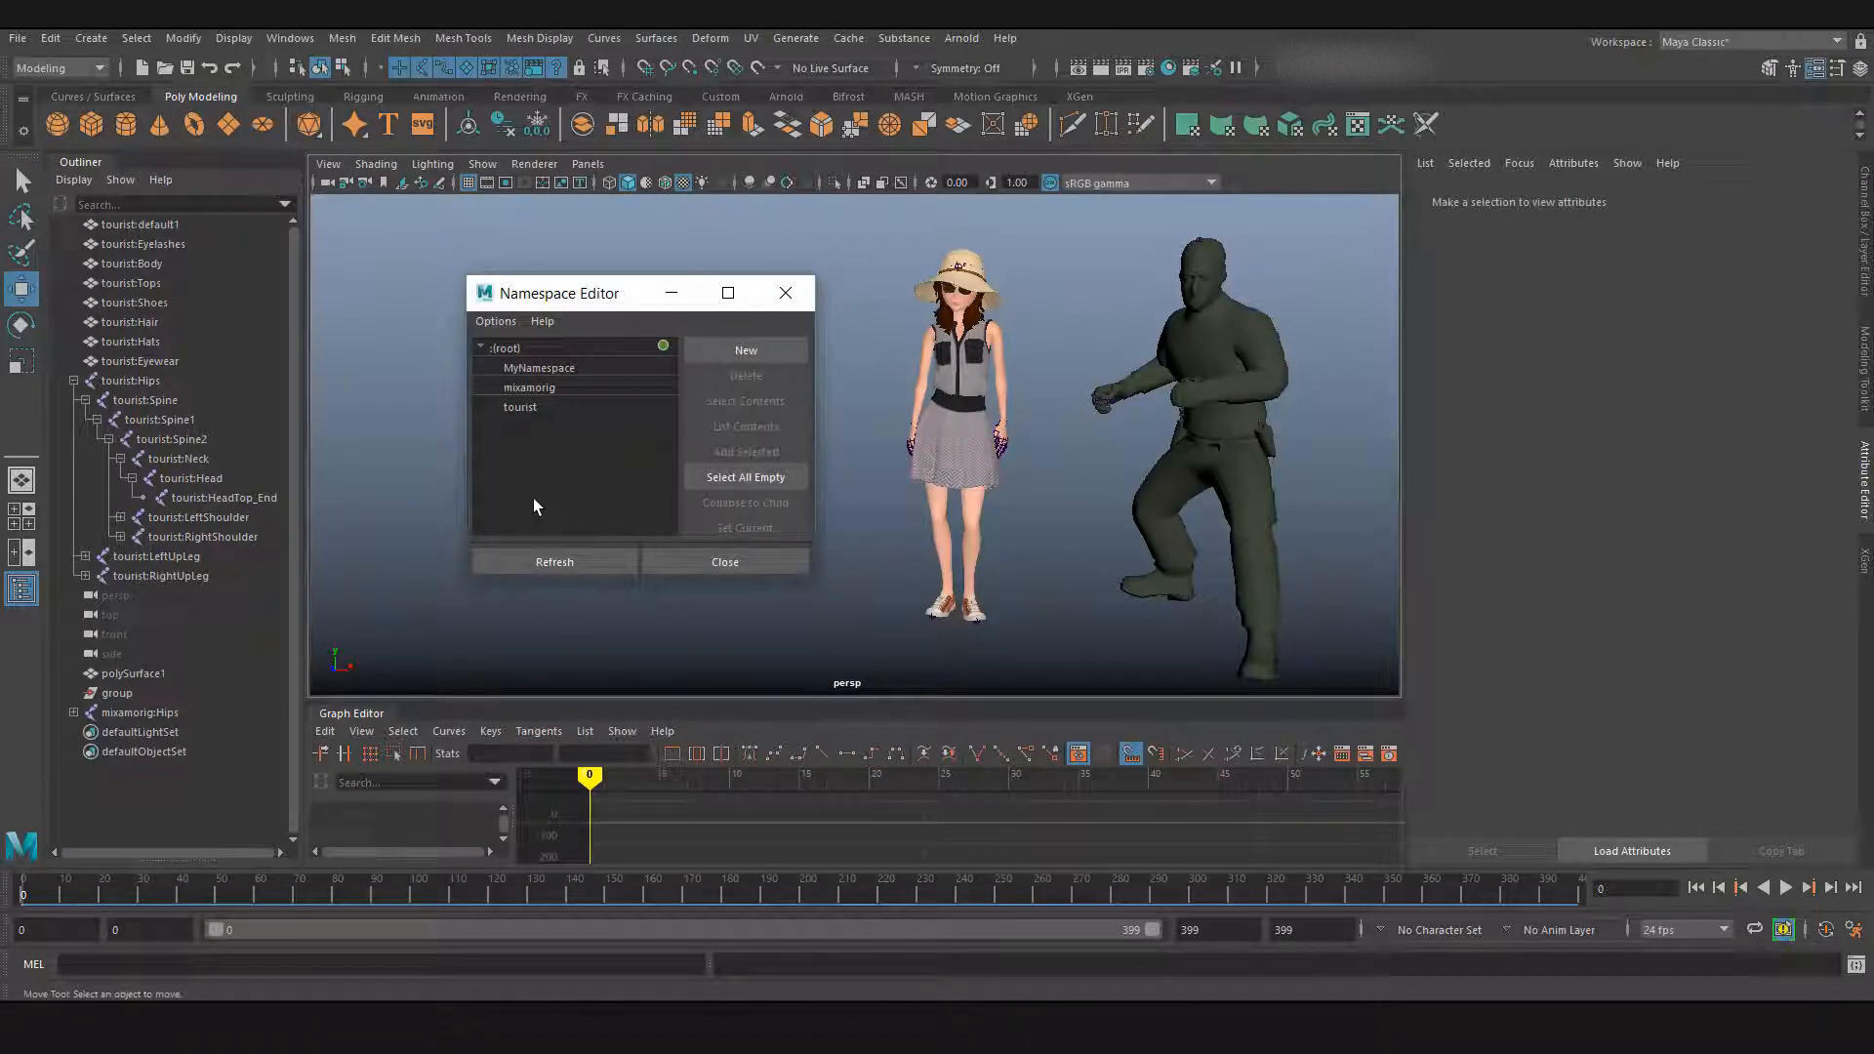
Step: Look through the mixamorig, tourist, MyNamespace and root entries in the Namespace Editor
left_click(518, 389)
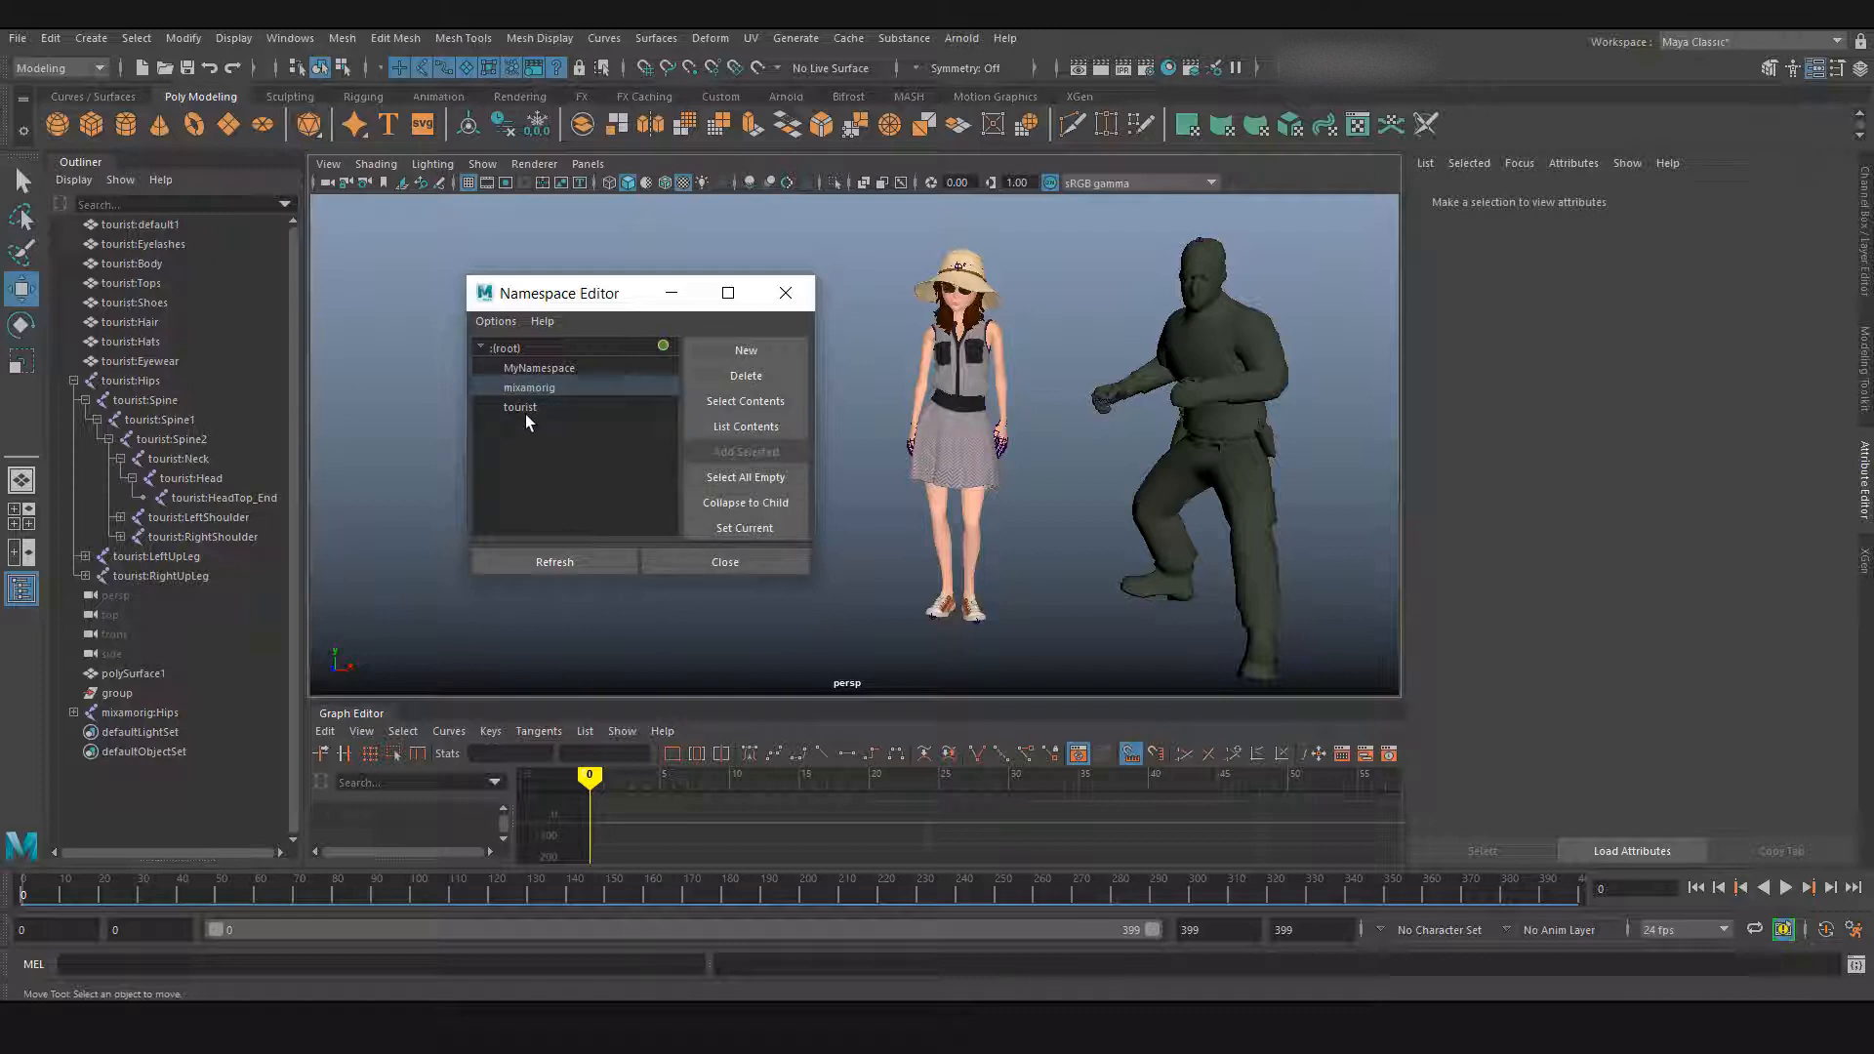
left_click(525, 414)
left_click(531, 389)
left_click(524, 367)
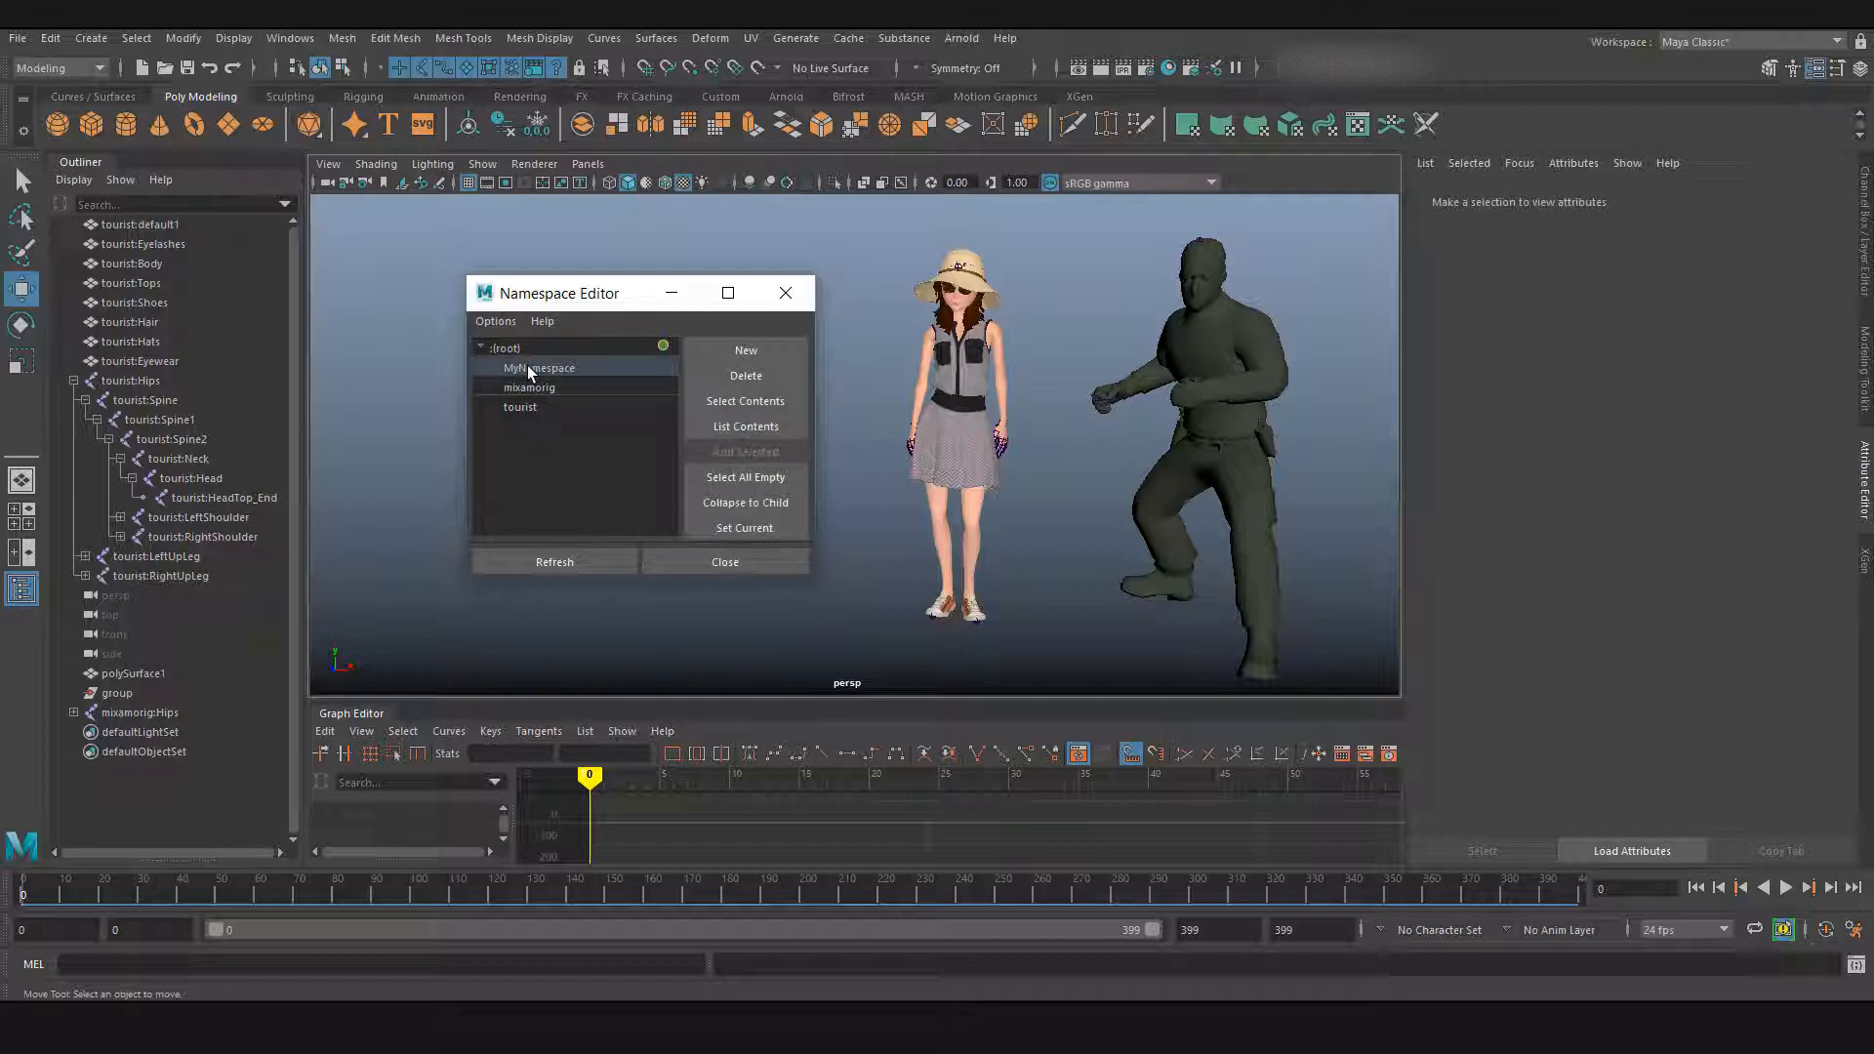
left_click(510, 350)
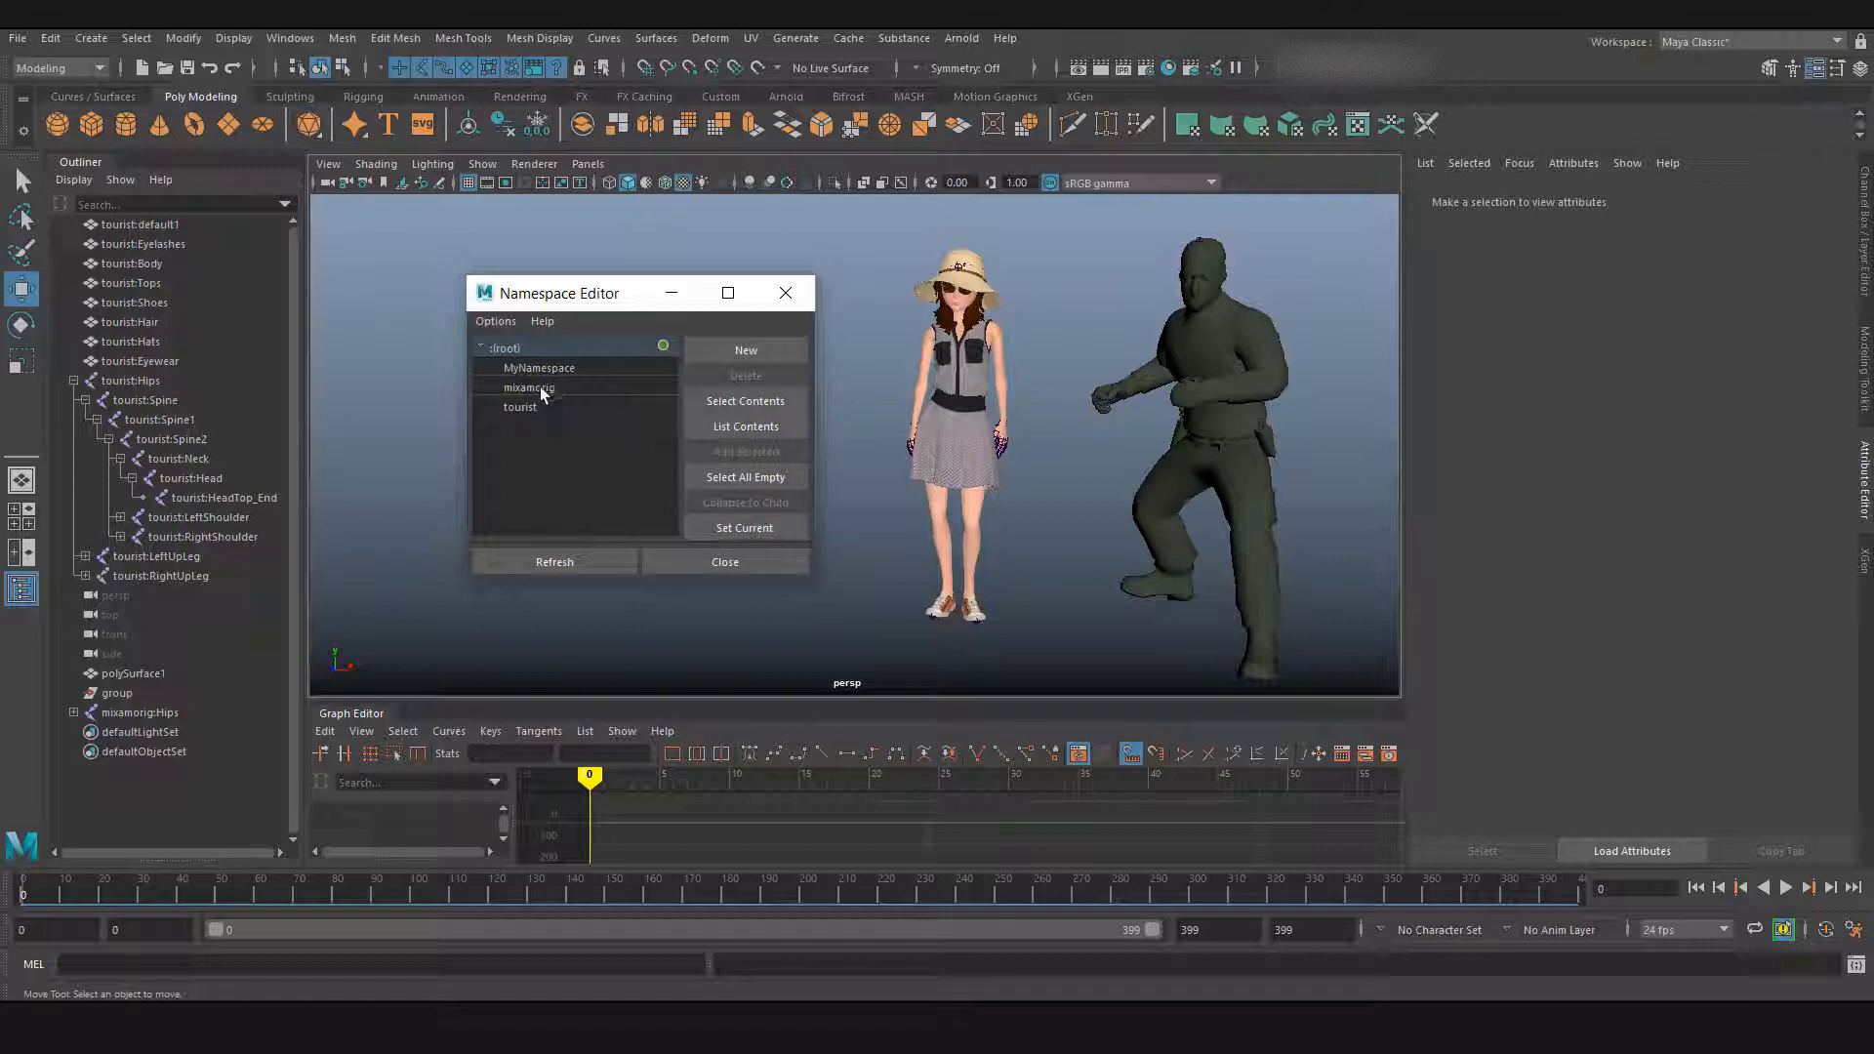
Step: Select the contents of the mixamorig namespace and expand its Hips joint in the Outliner
left_click(541, 387)
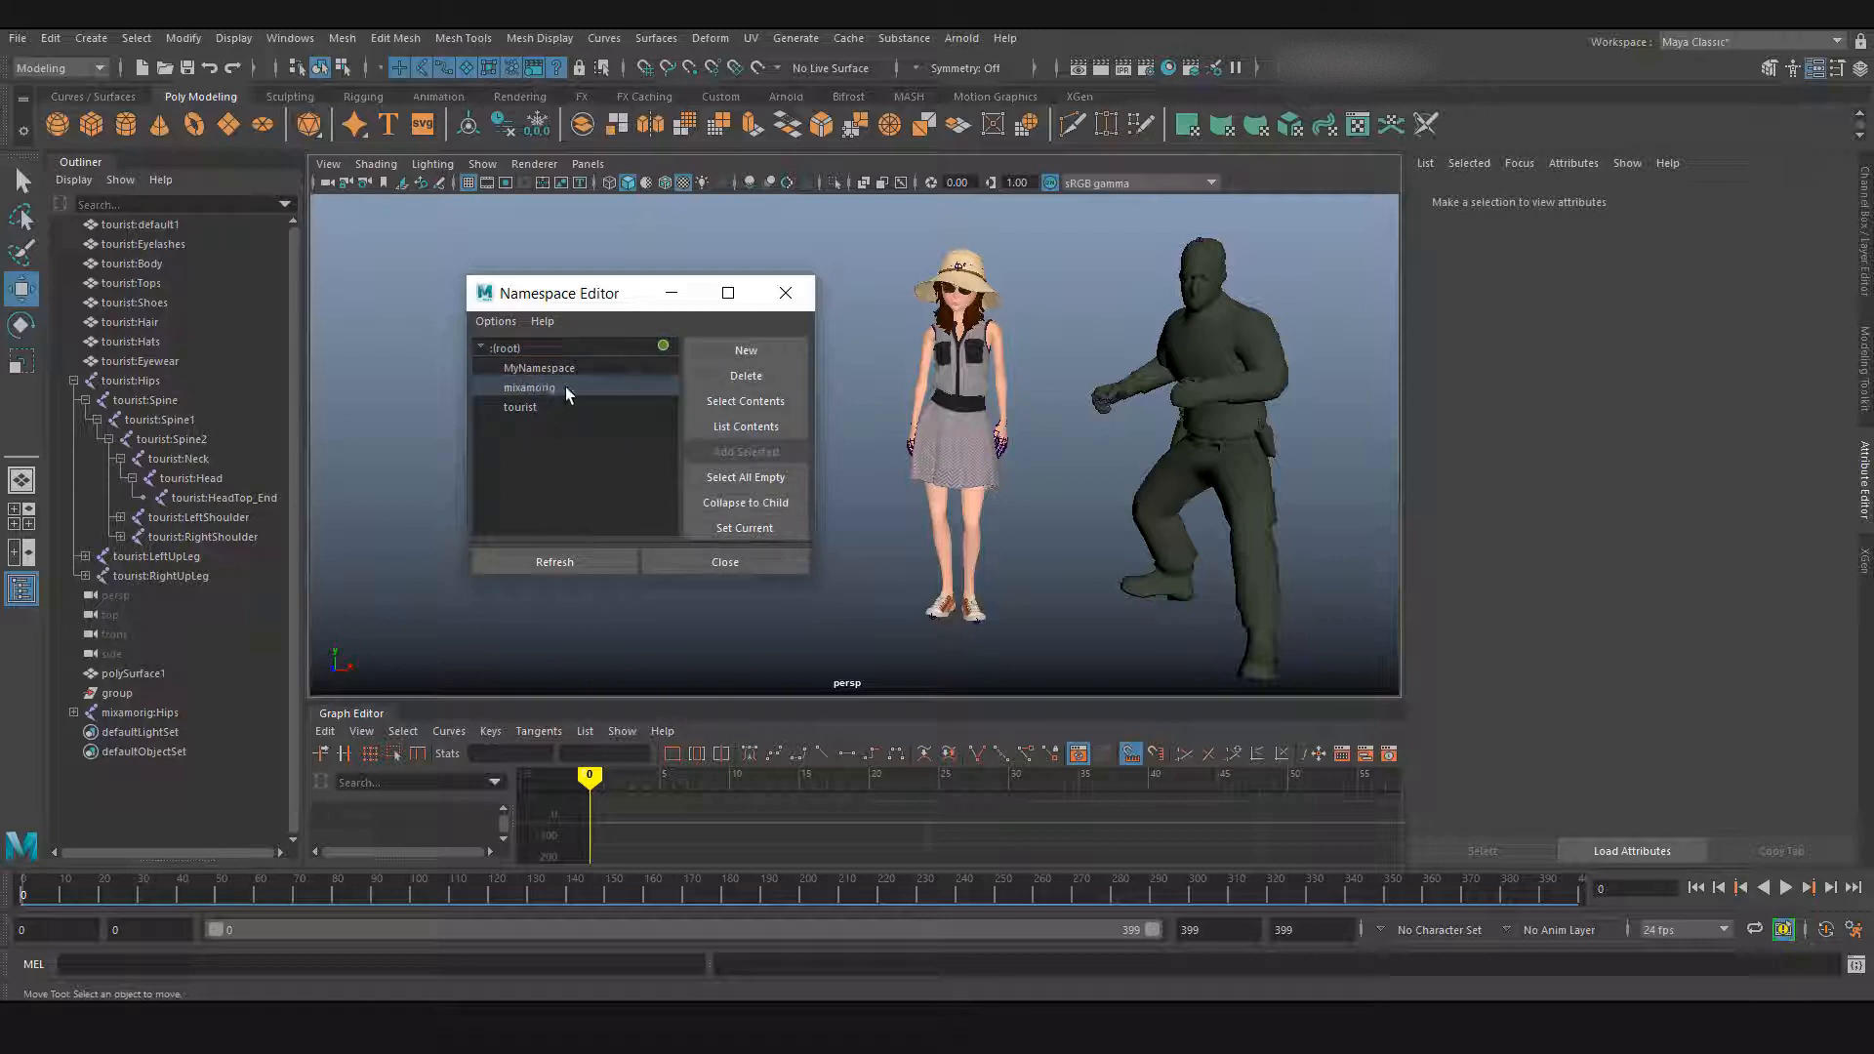
left_click(742, 402)
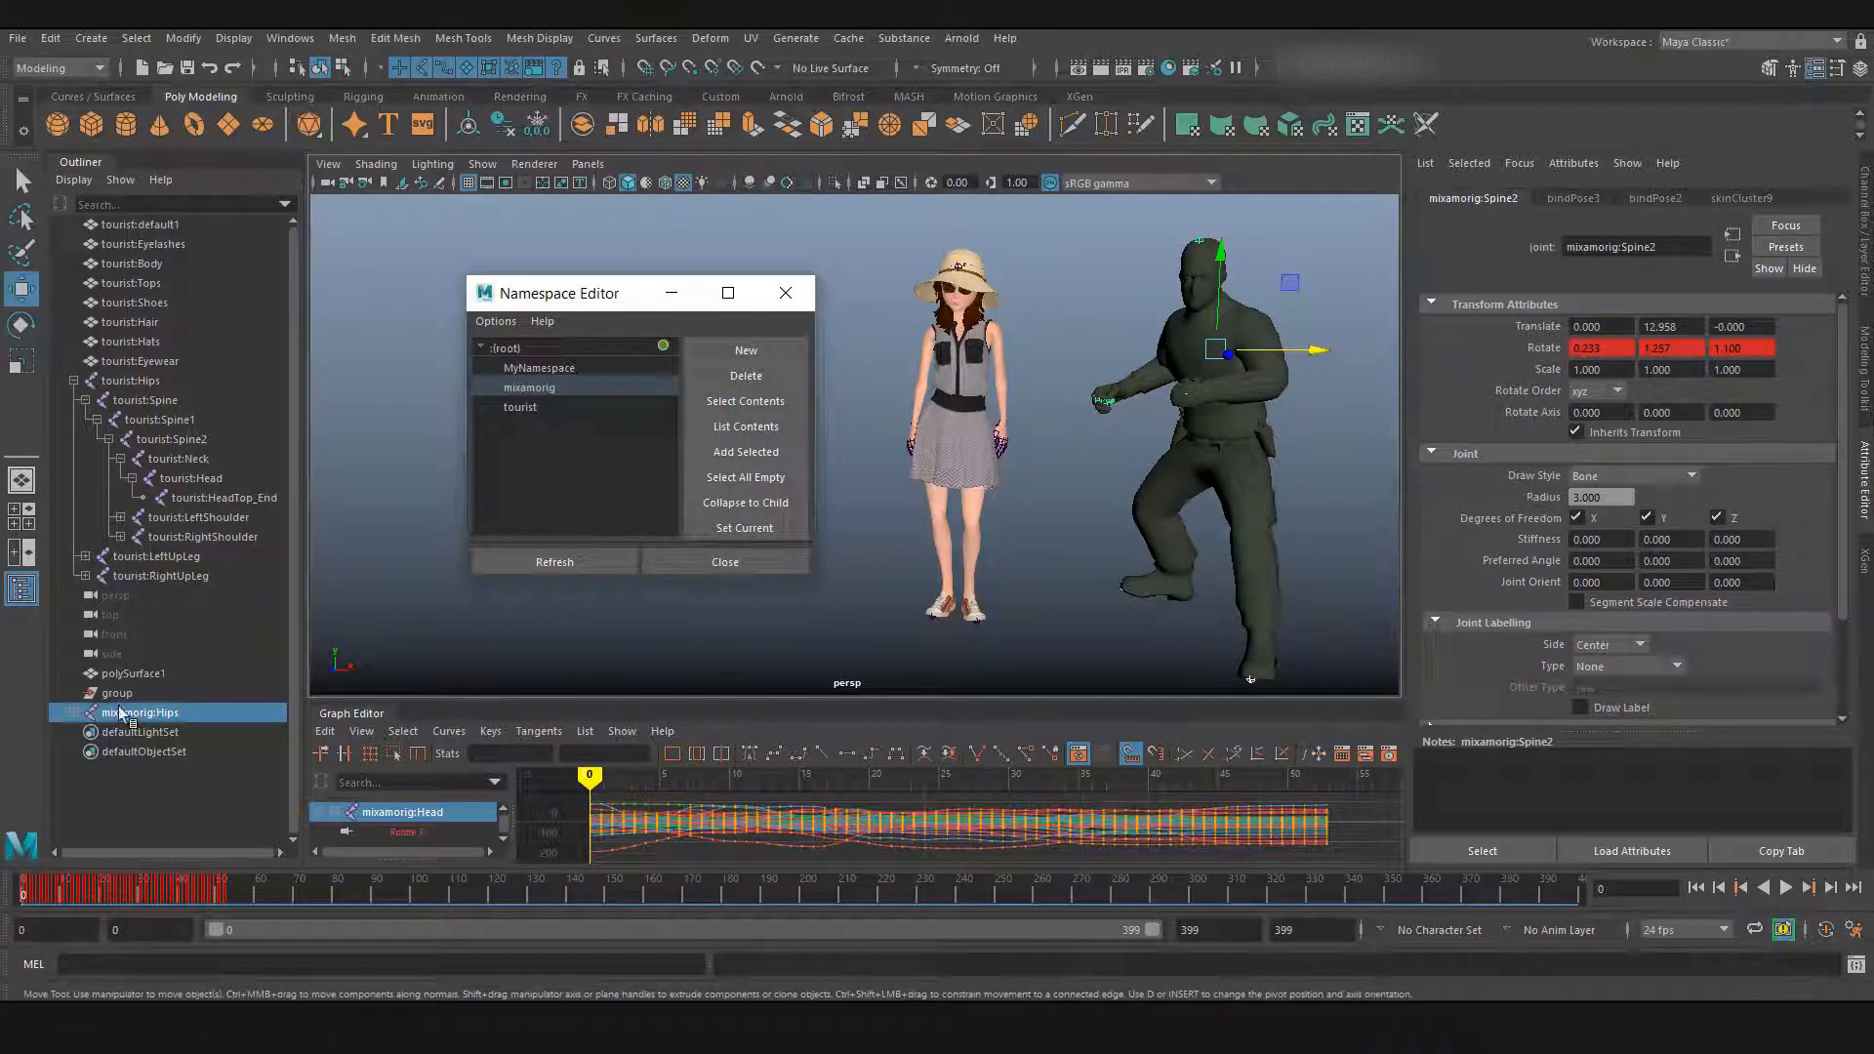
left_click(73, 712)
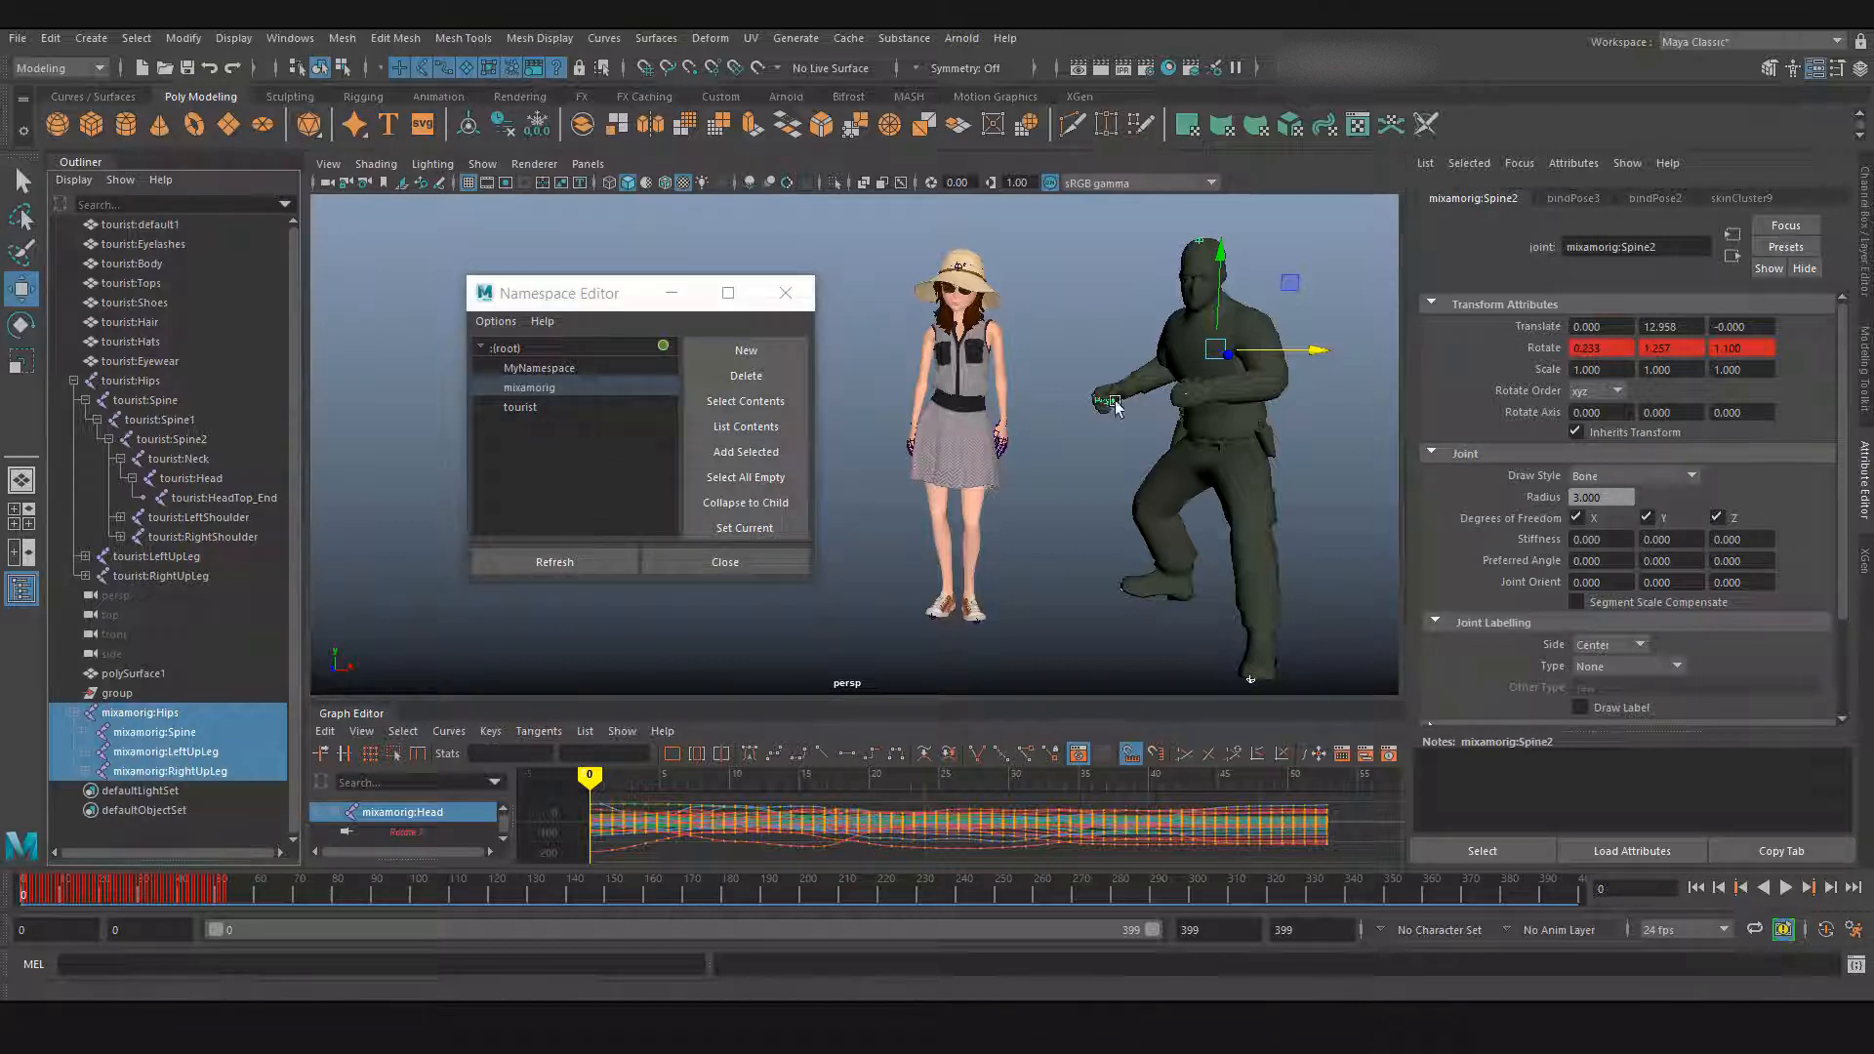
Step: Add the male character's polySurface1 mesh to the mixamorig namespace and clear the object selection
left_click(1177, 283)
left_click(1177, 280)
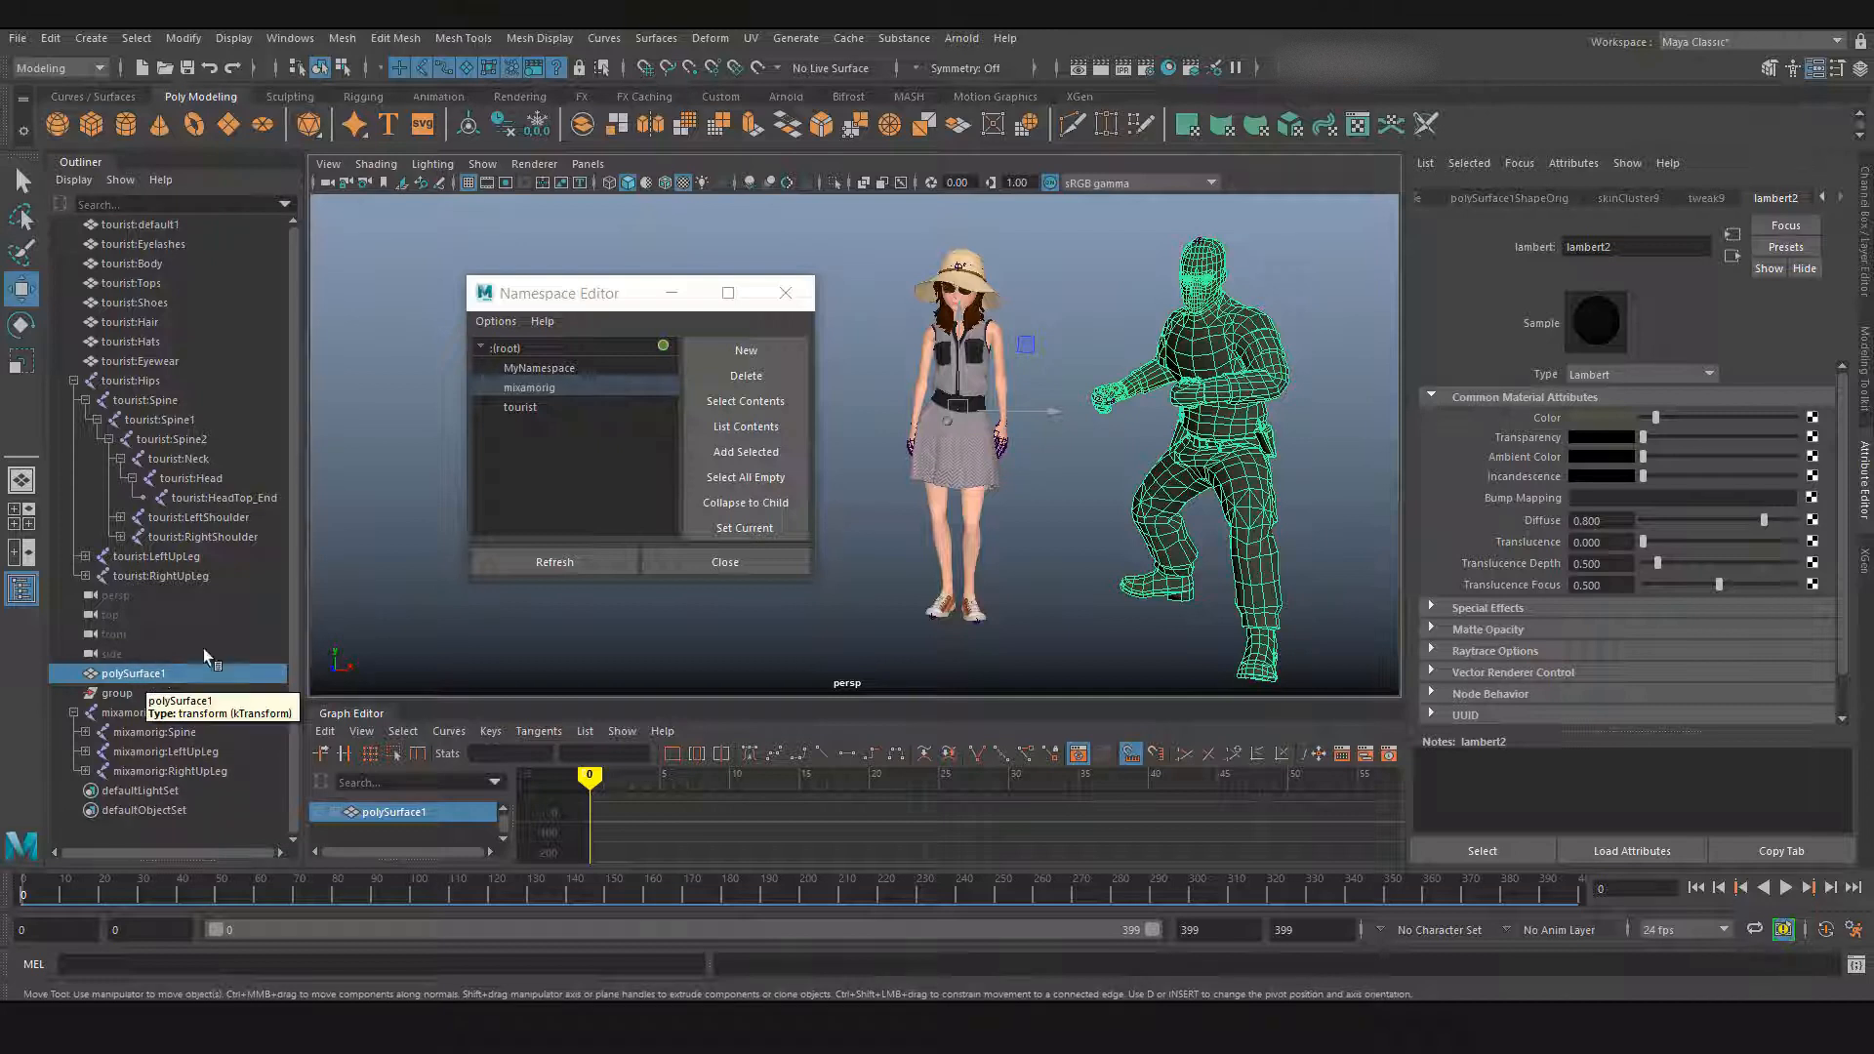
left_click(527, 392)
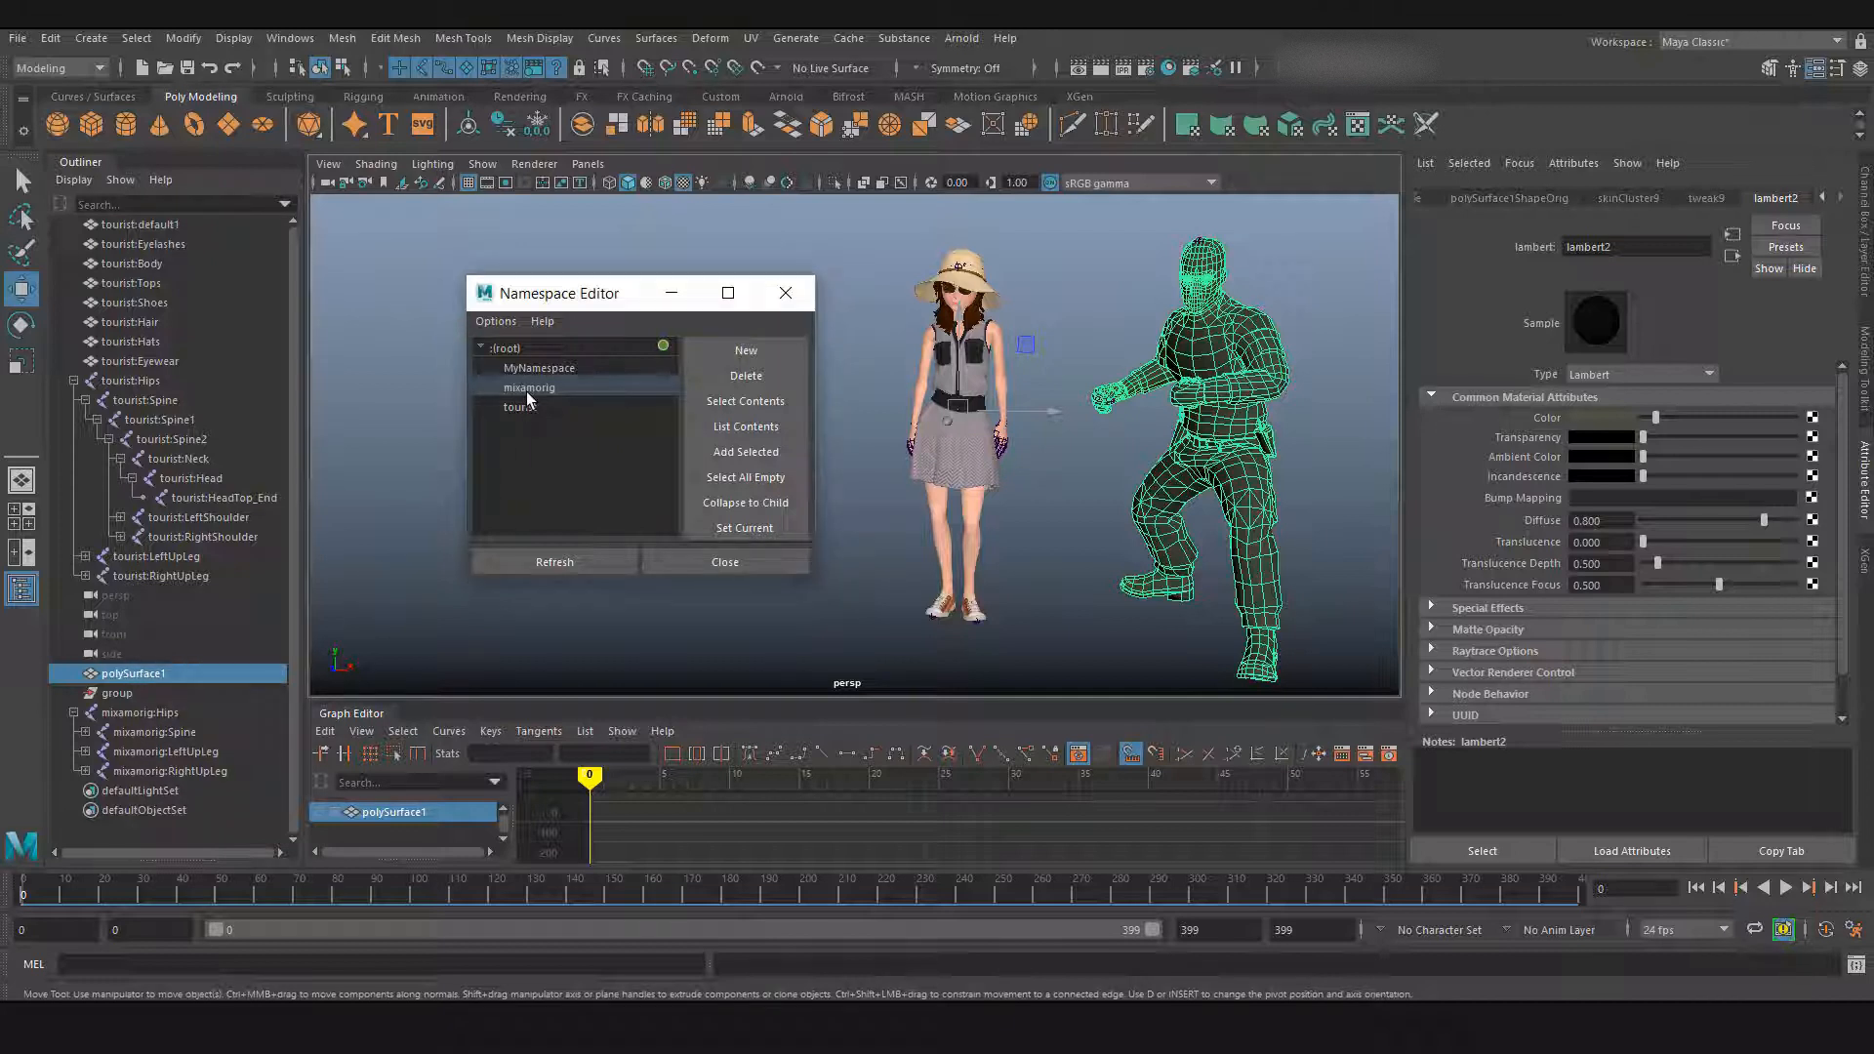
left_click(740, 455)
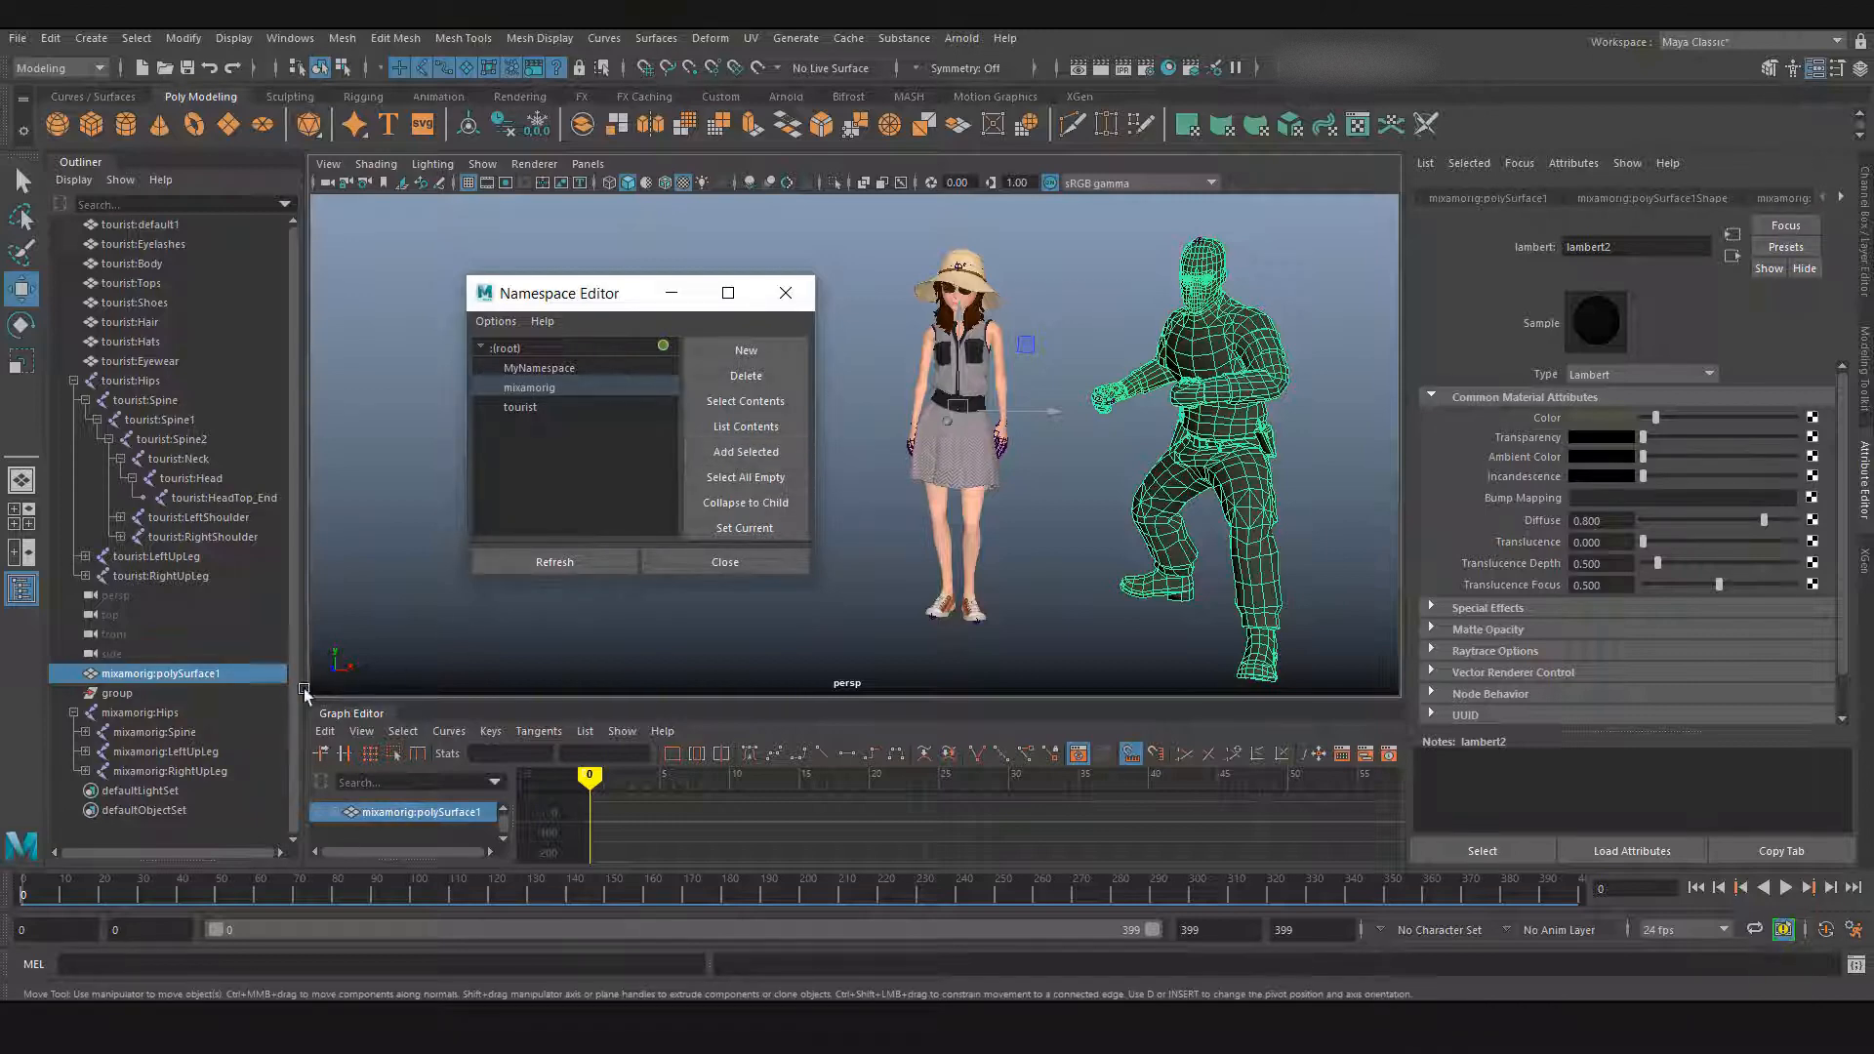
left_click(140, 713)
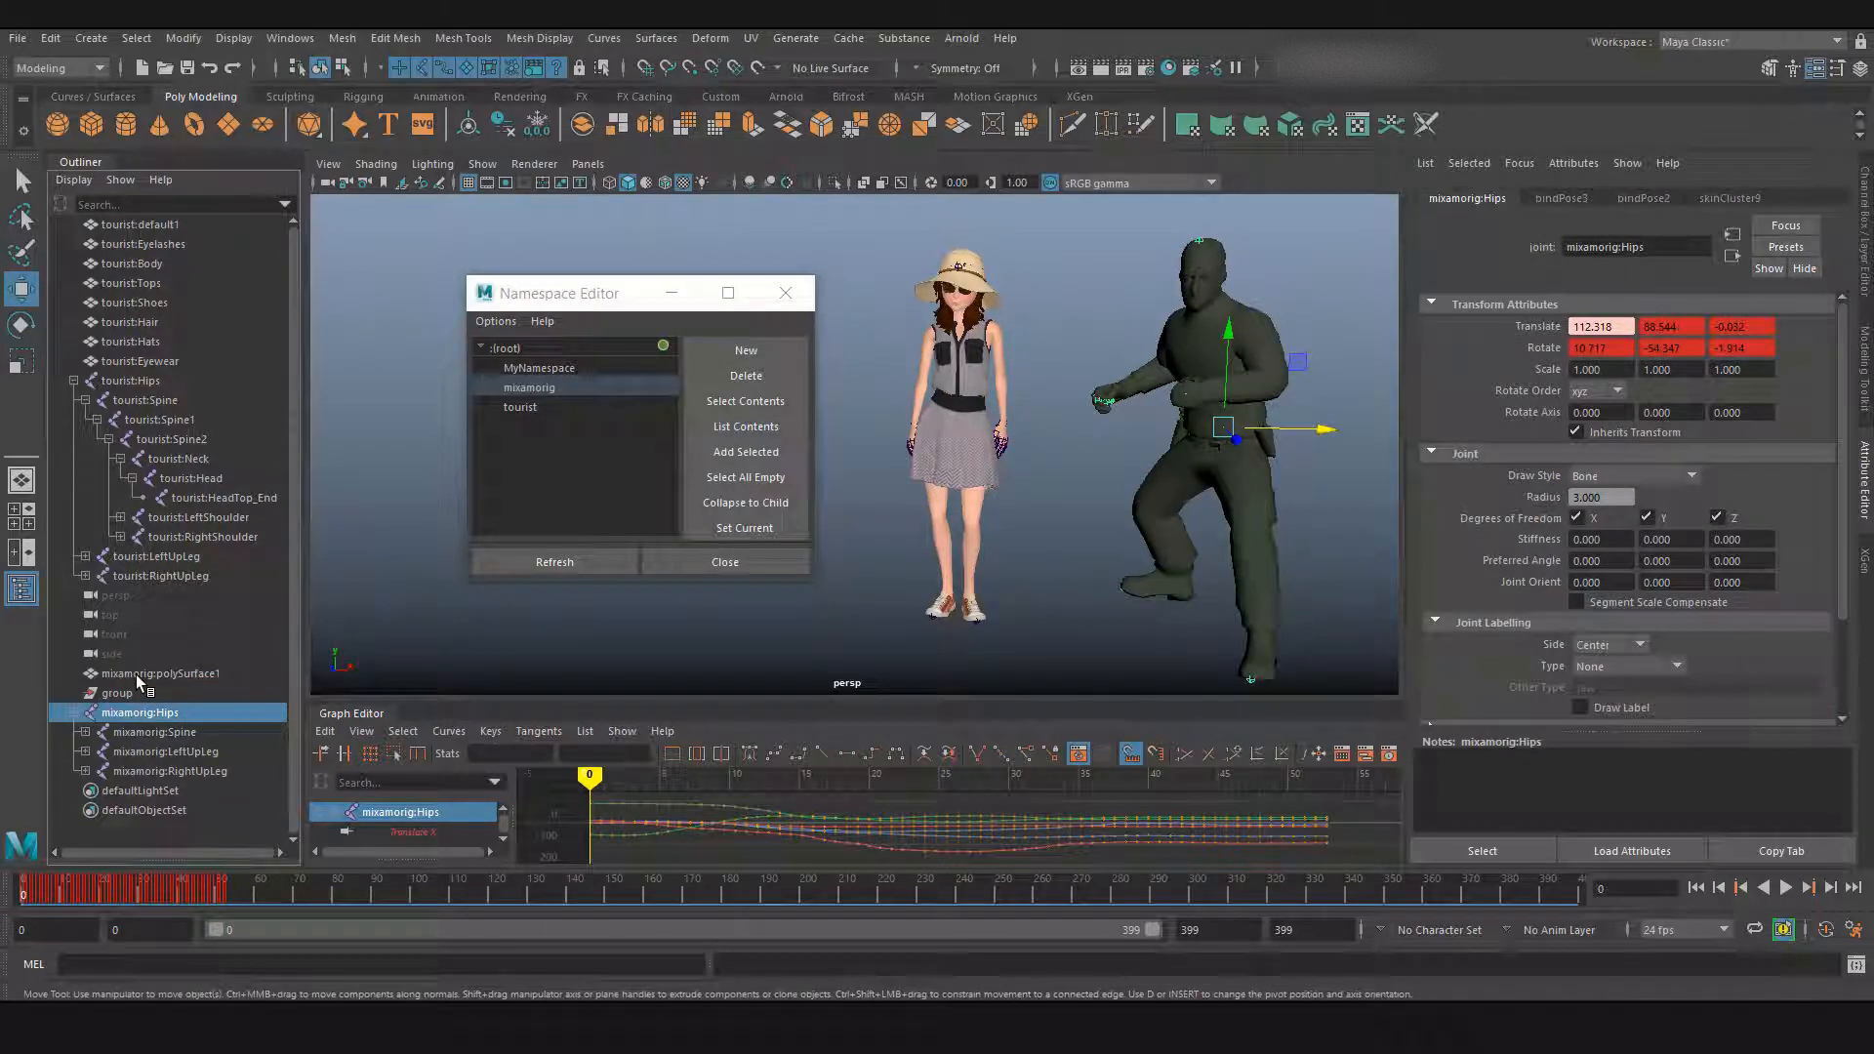
left_click(138, 675)
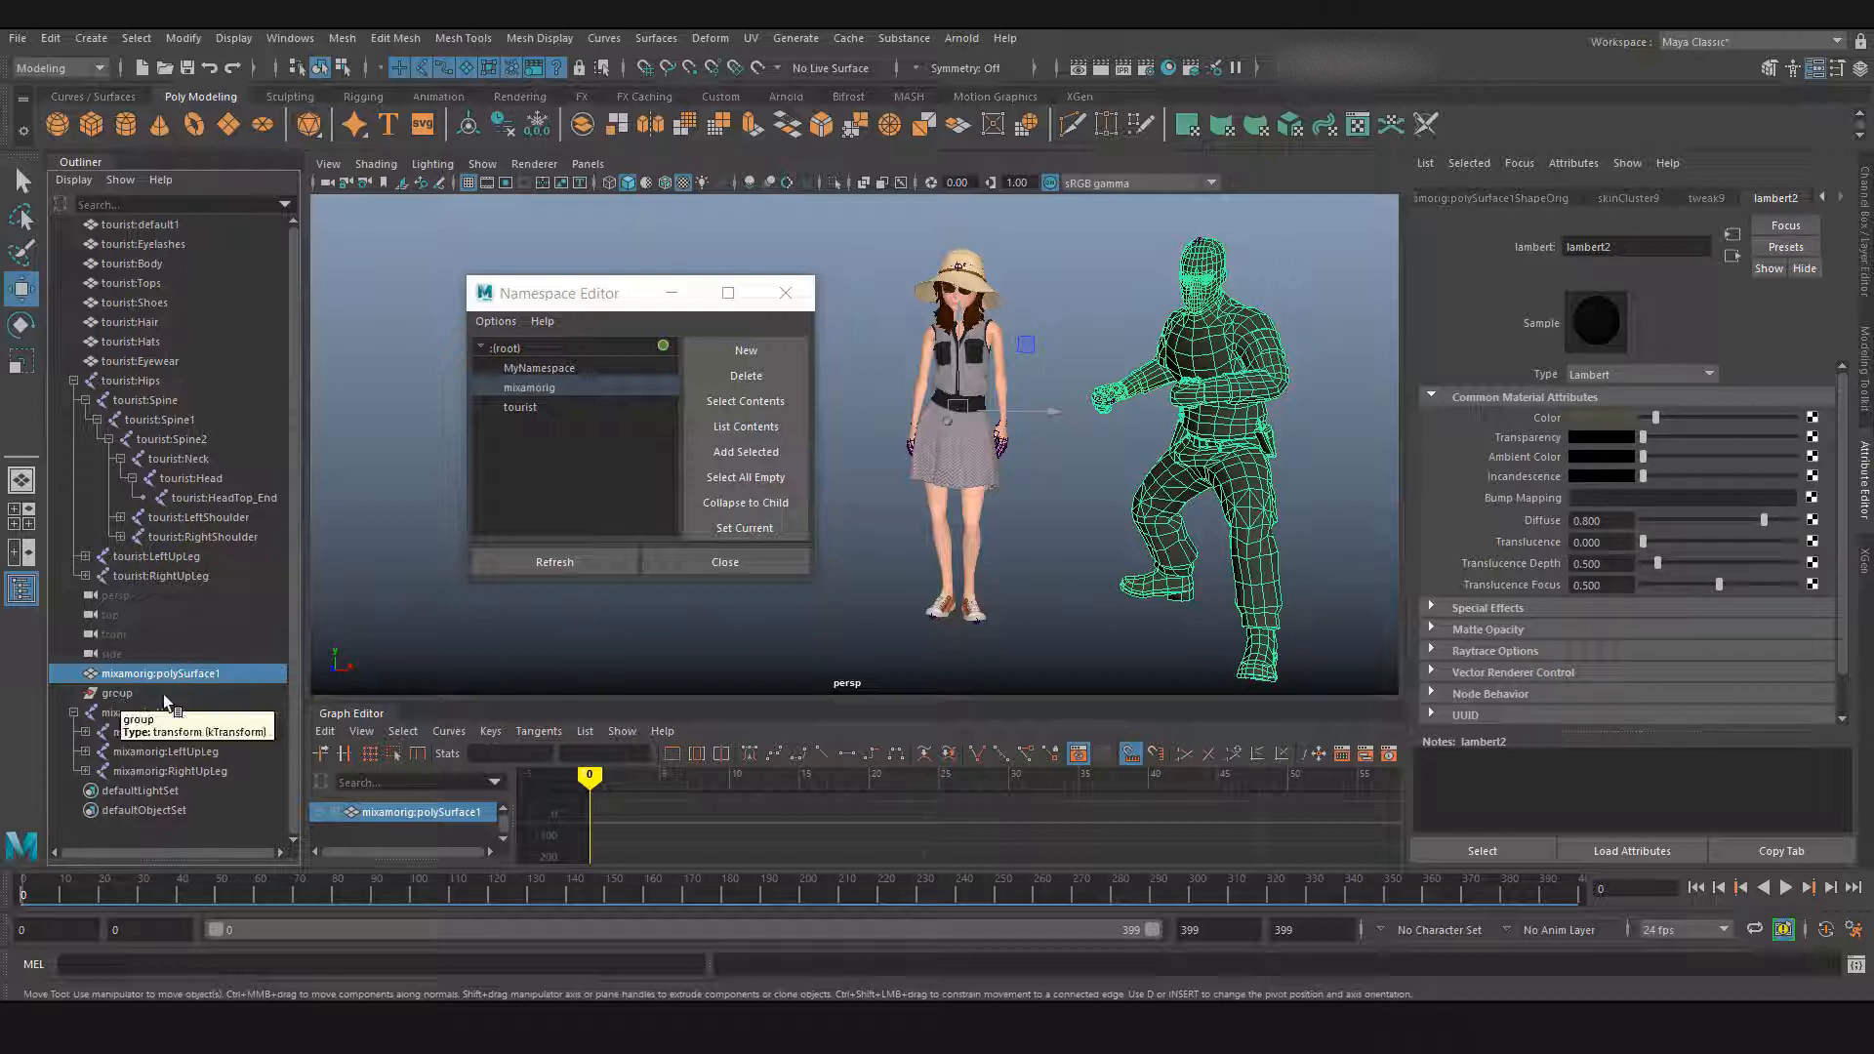
left_click(556, 660)
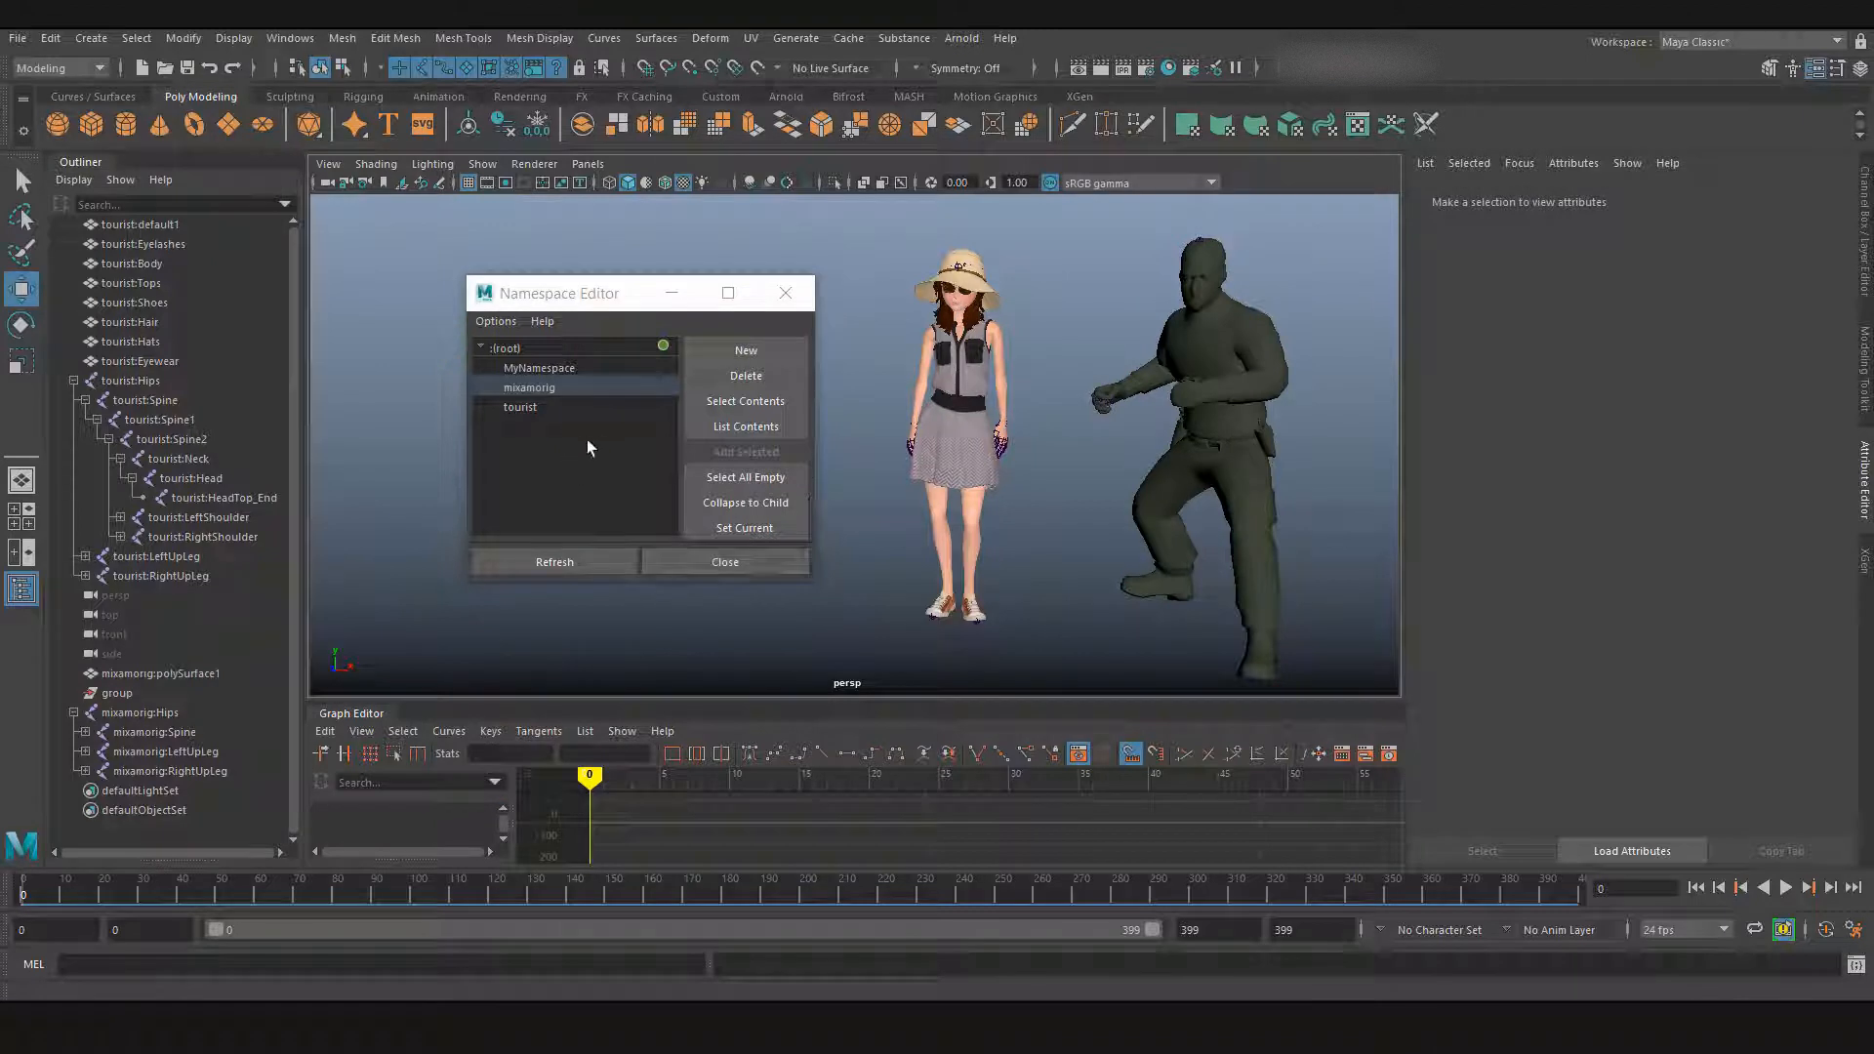
Step: List the contents of the tourist namespace, pick its Body mesh, and close the list
left_click(519, 408)
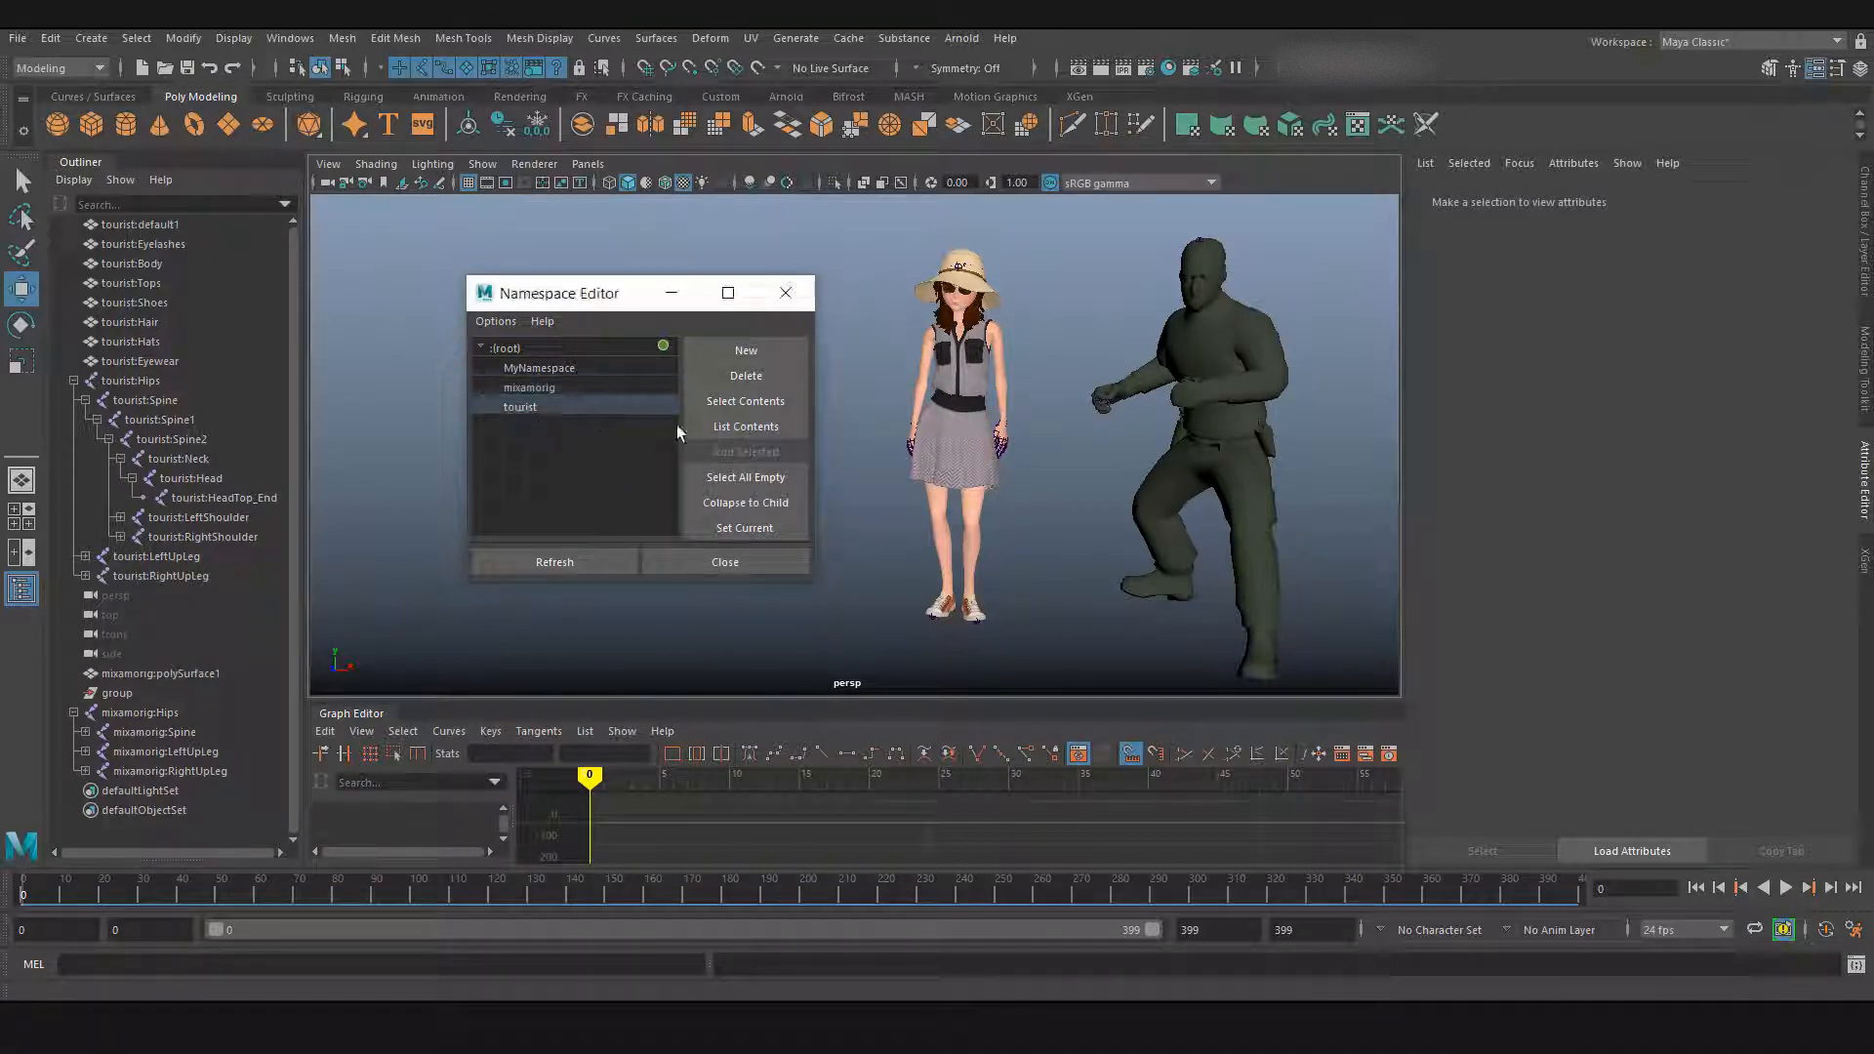
left_click(744, 430)
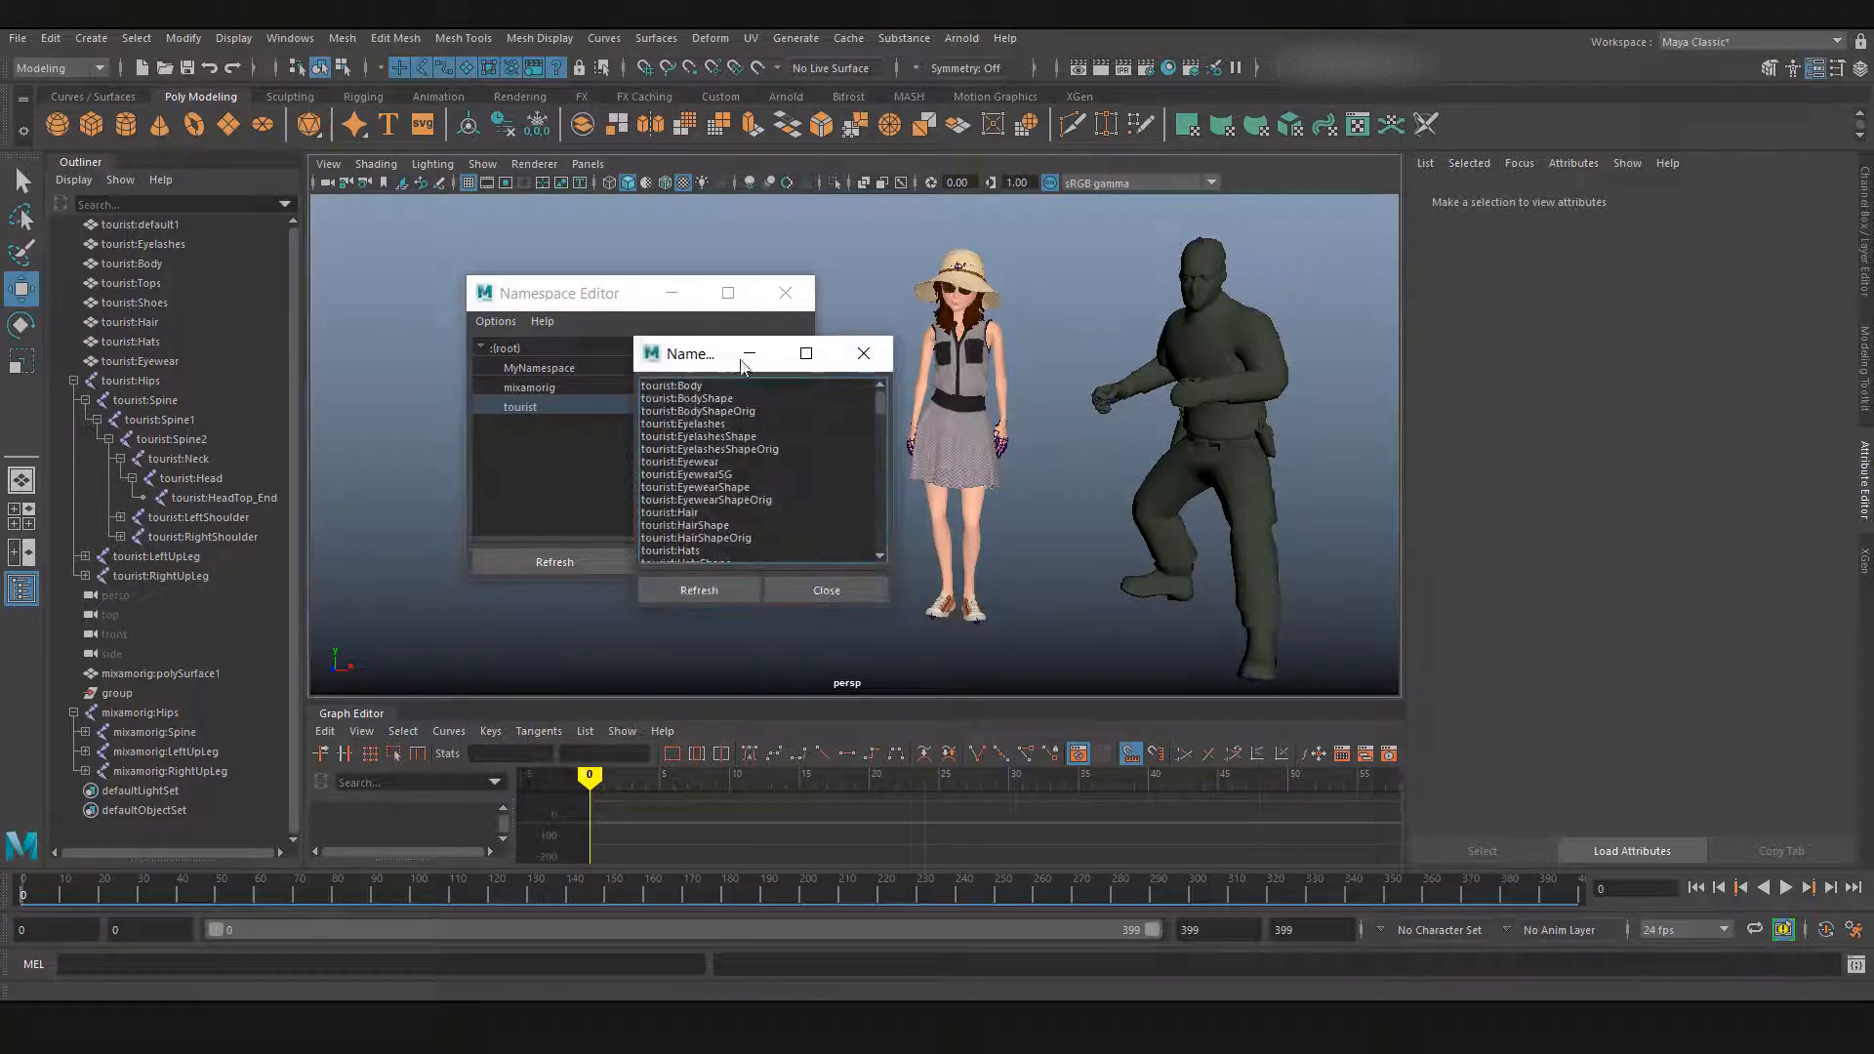
left_click_drag(707, 342, 1108, 314)
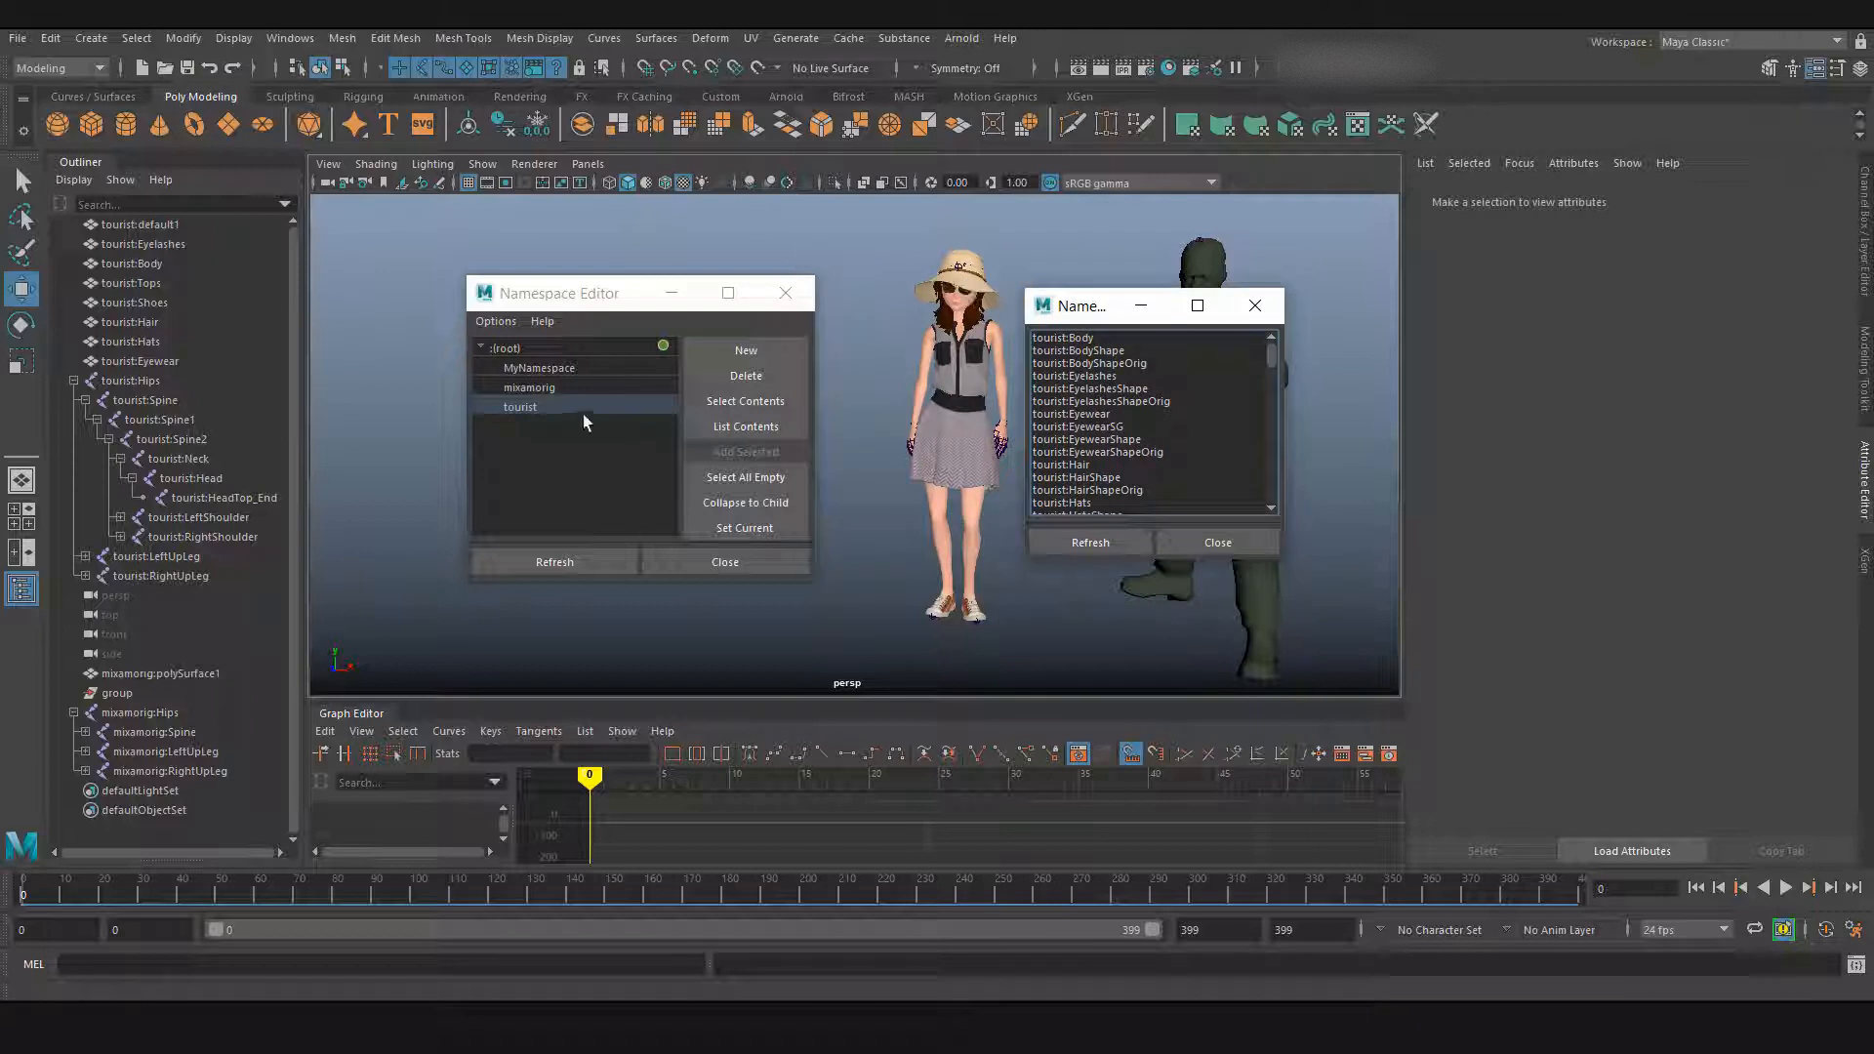
left_click(1066, 339)
left_click(133, 264)
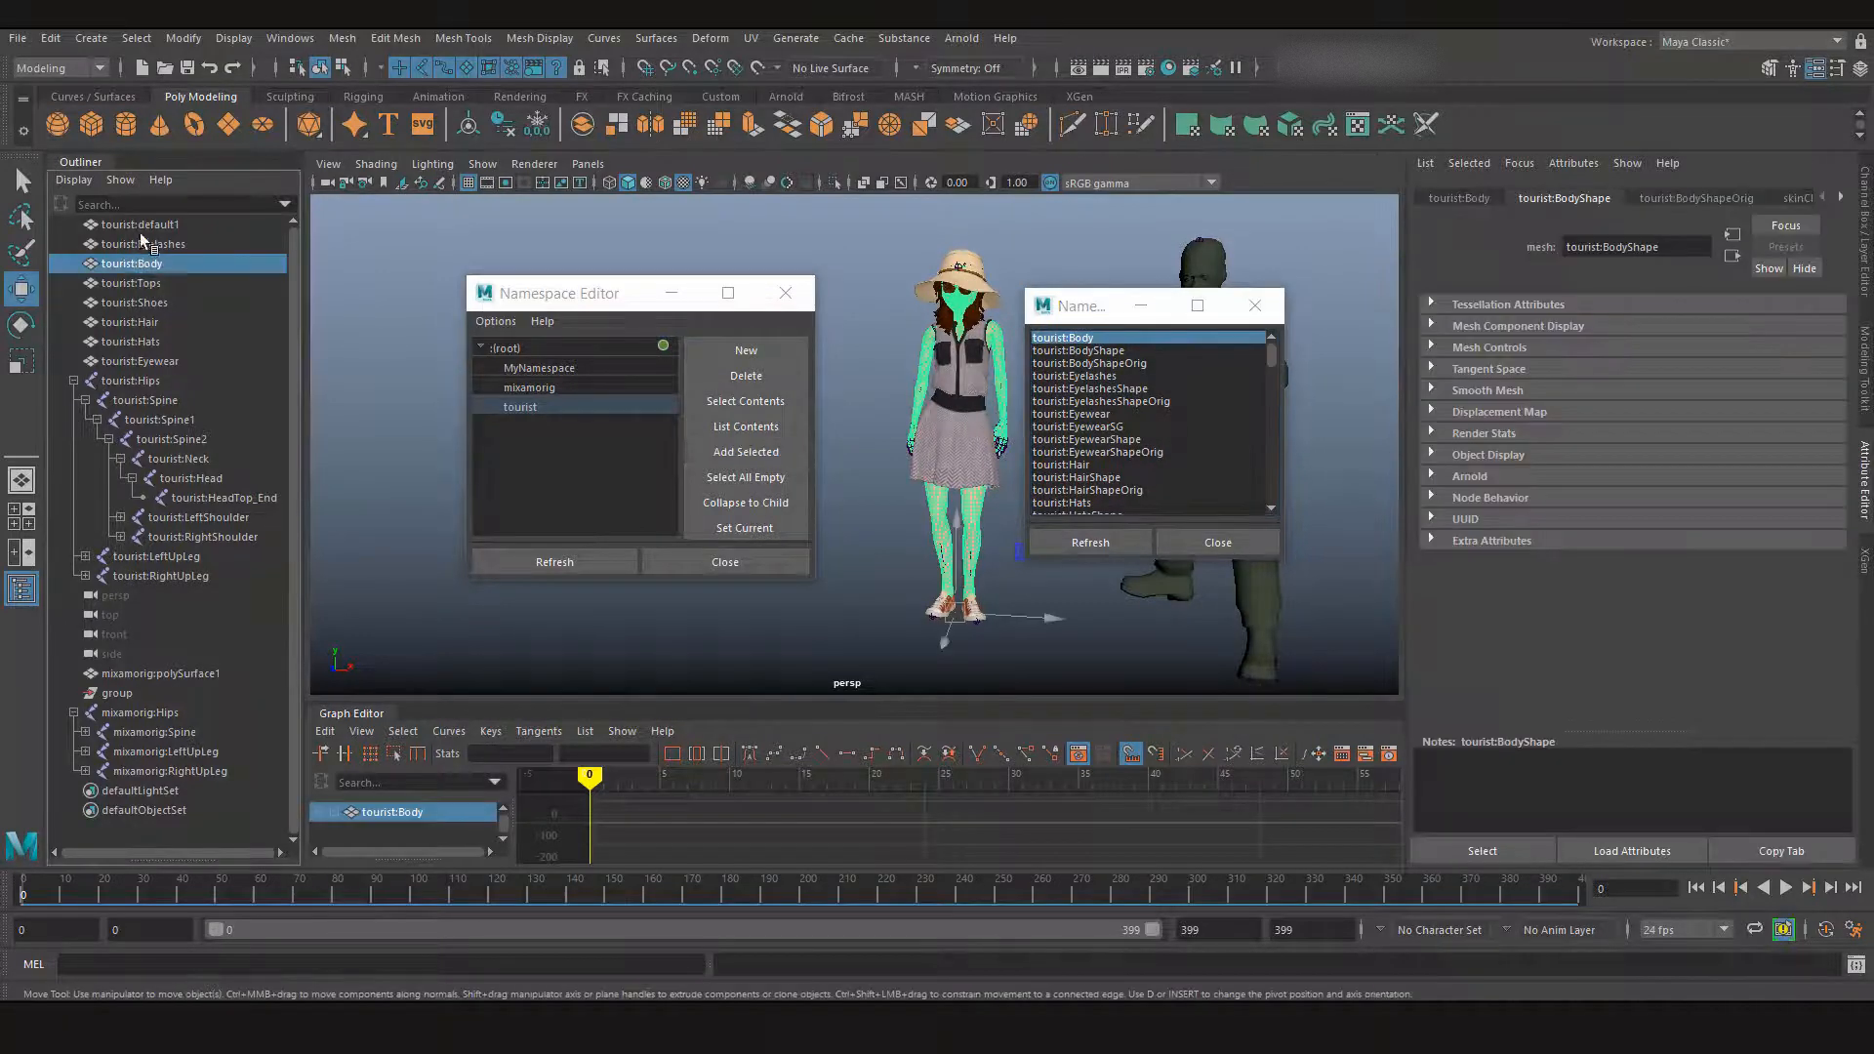
left_click(1111, 477)
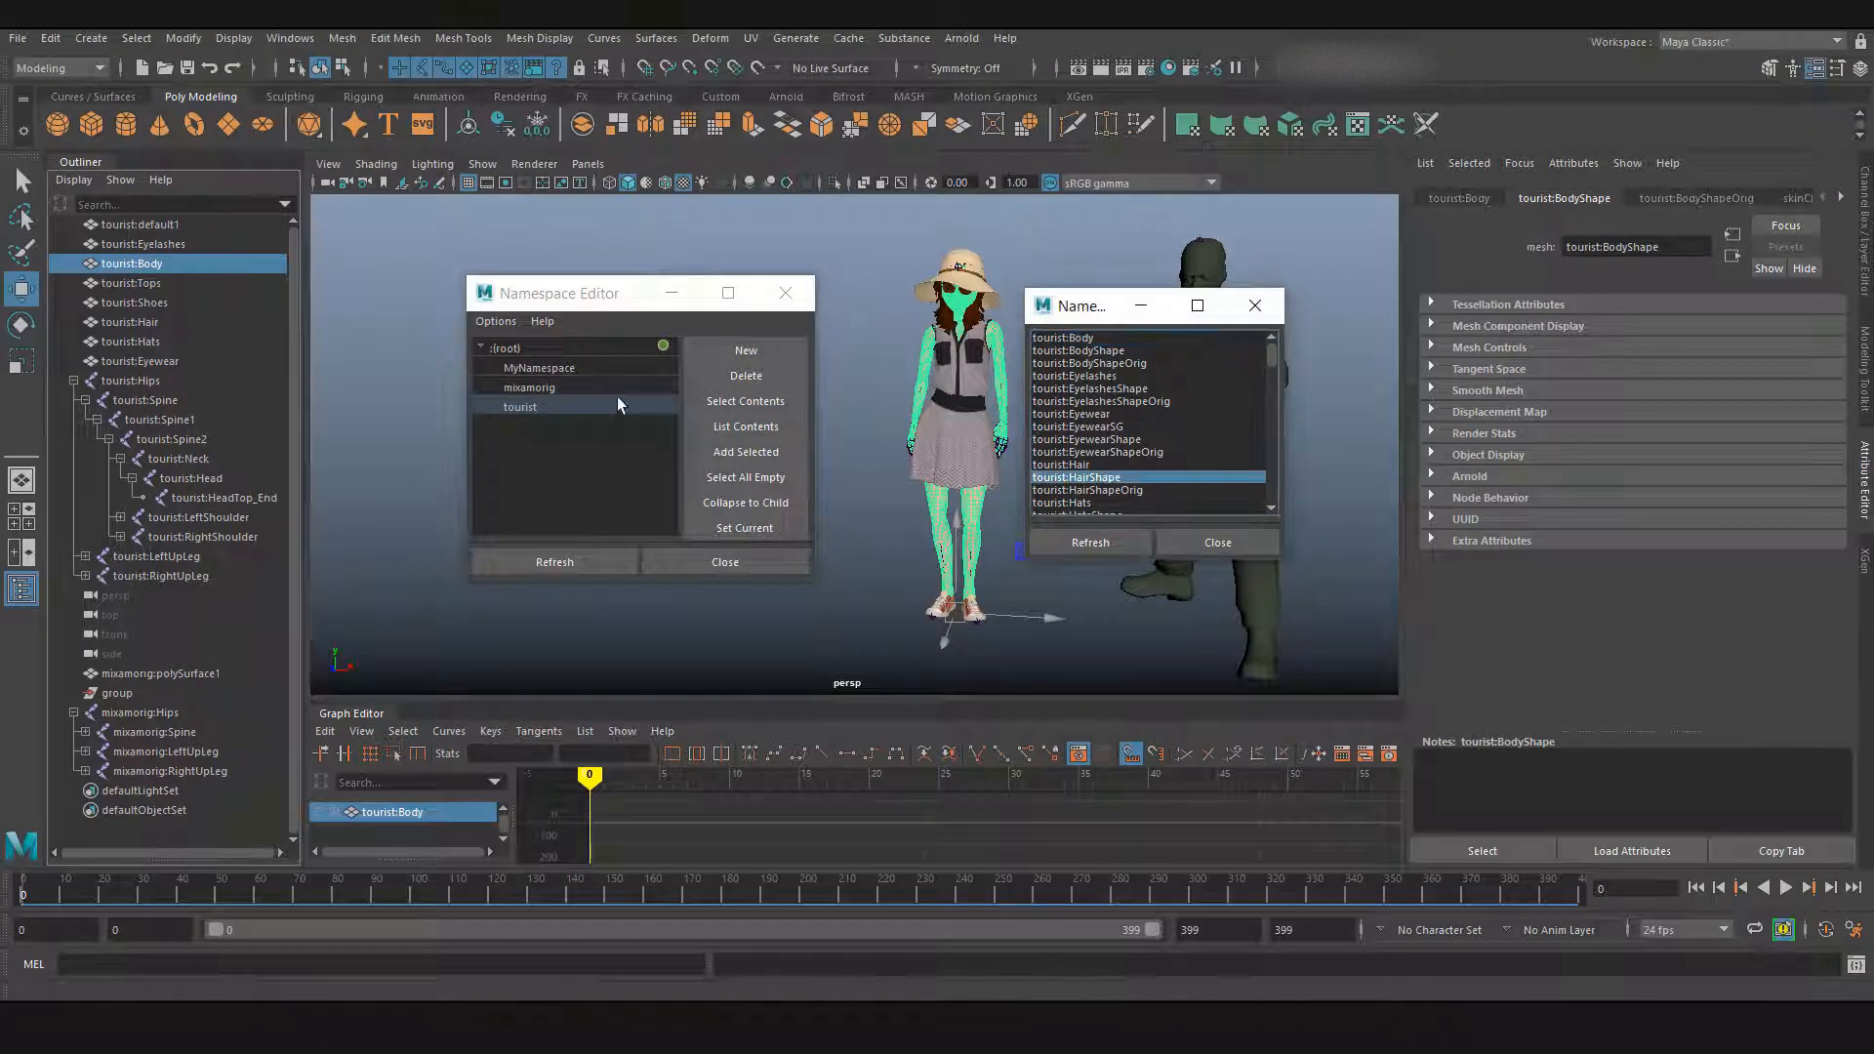
left_click(1210, 542)
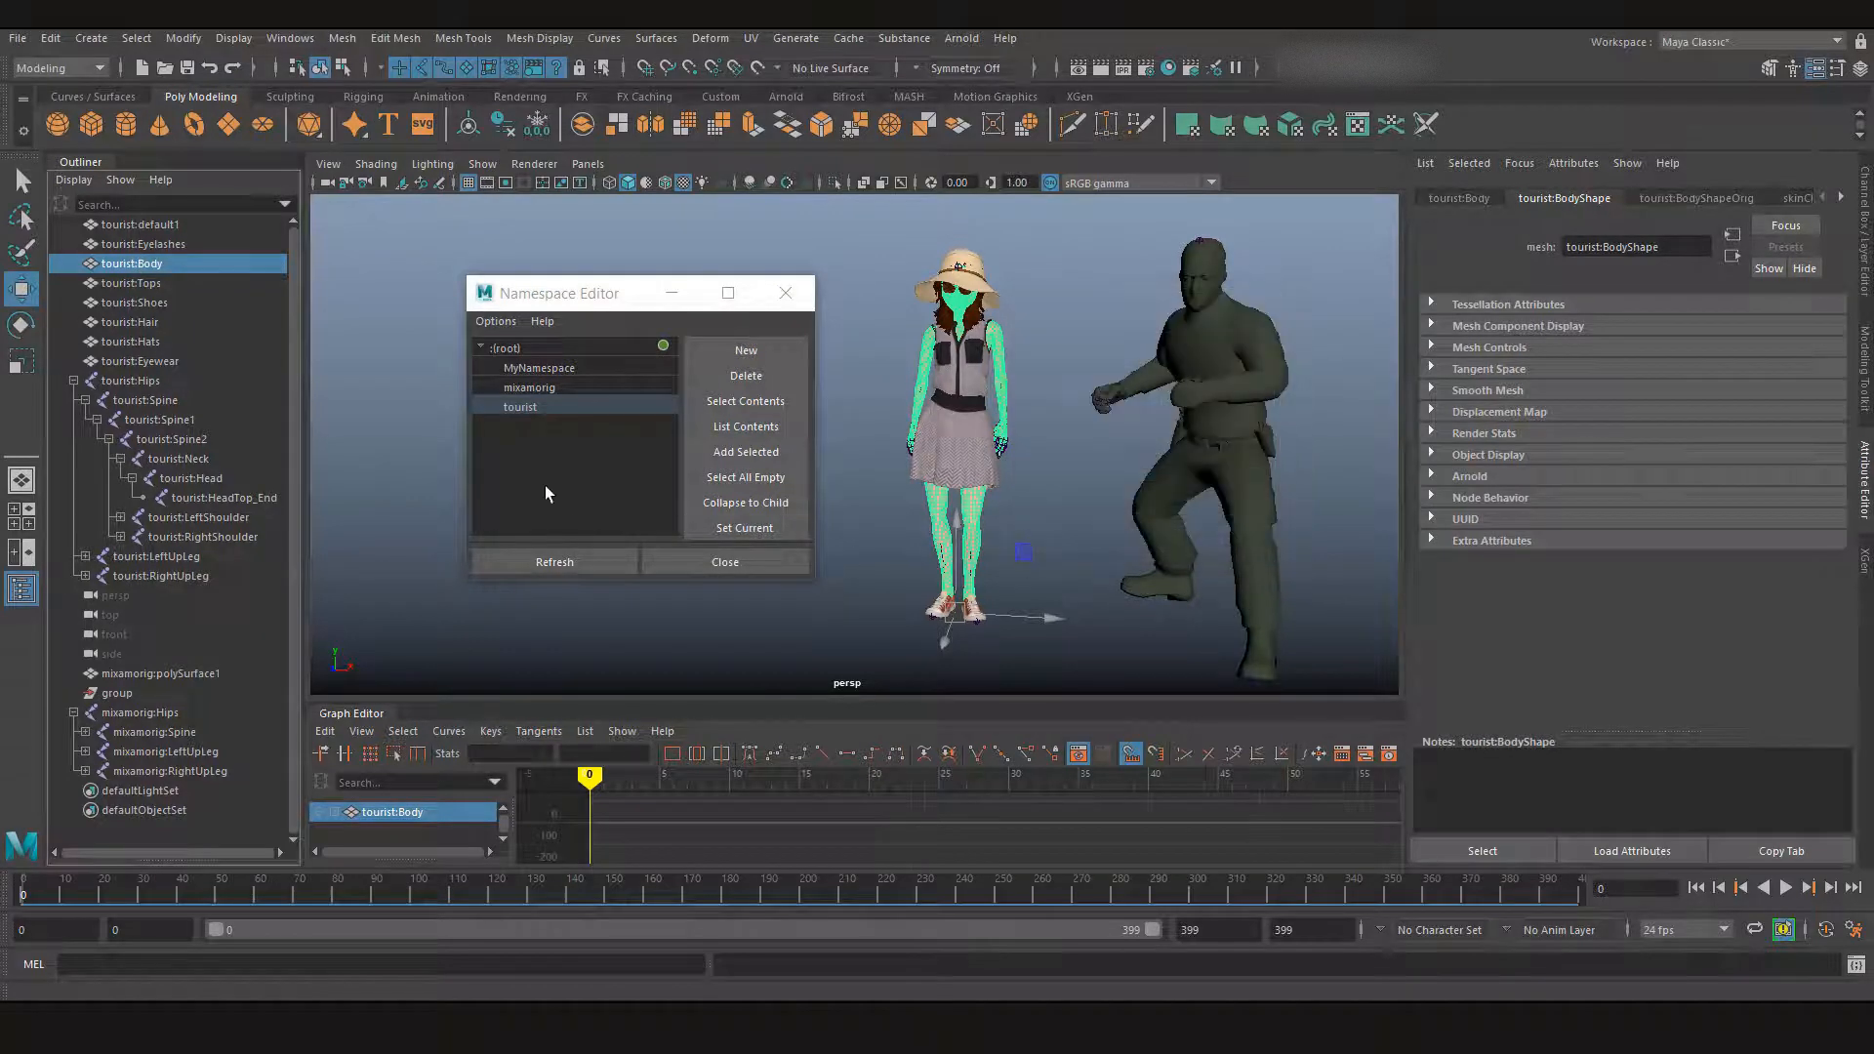
Step: Add the tourist:Body mesh to MyNamespace and select that namespace's contents
left_click(757, 459)
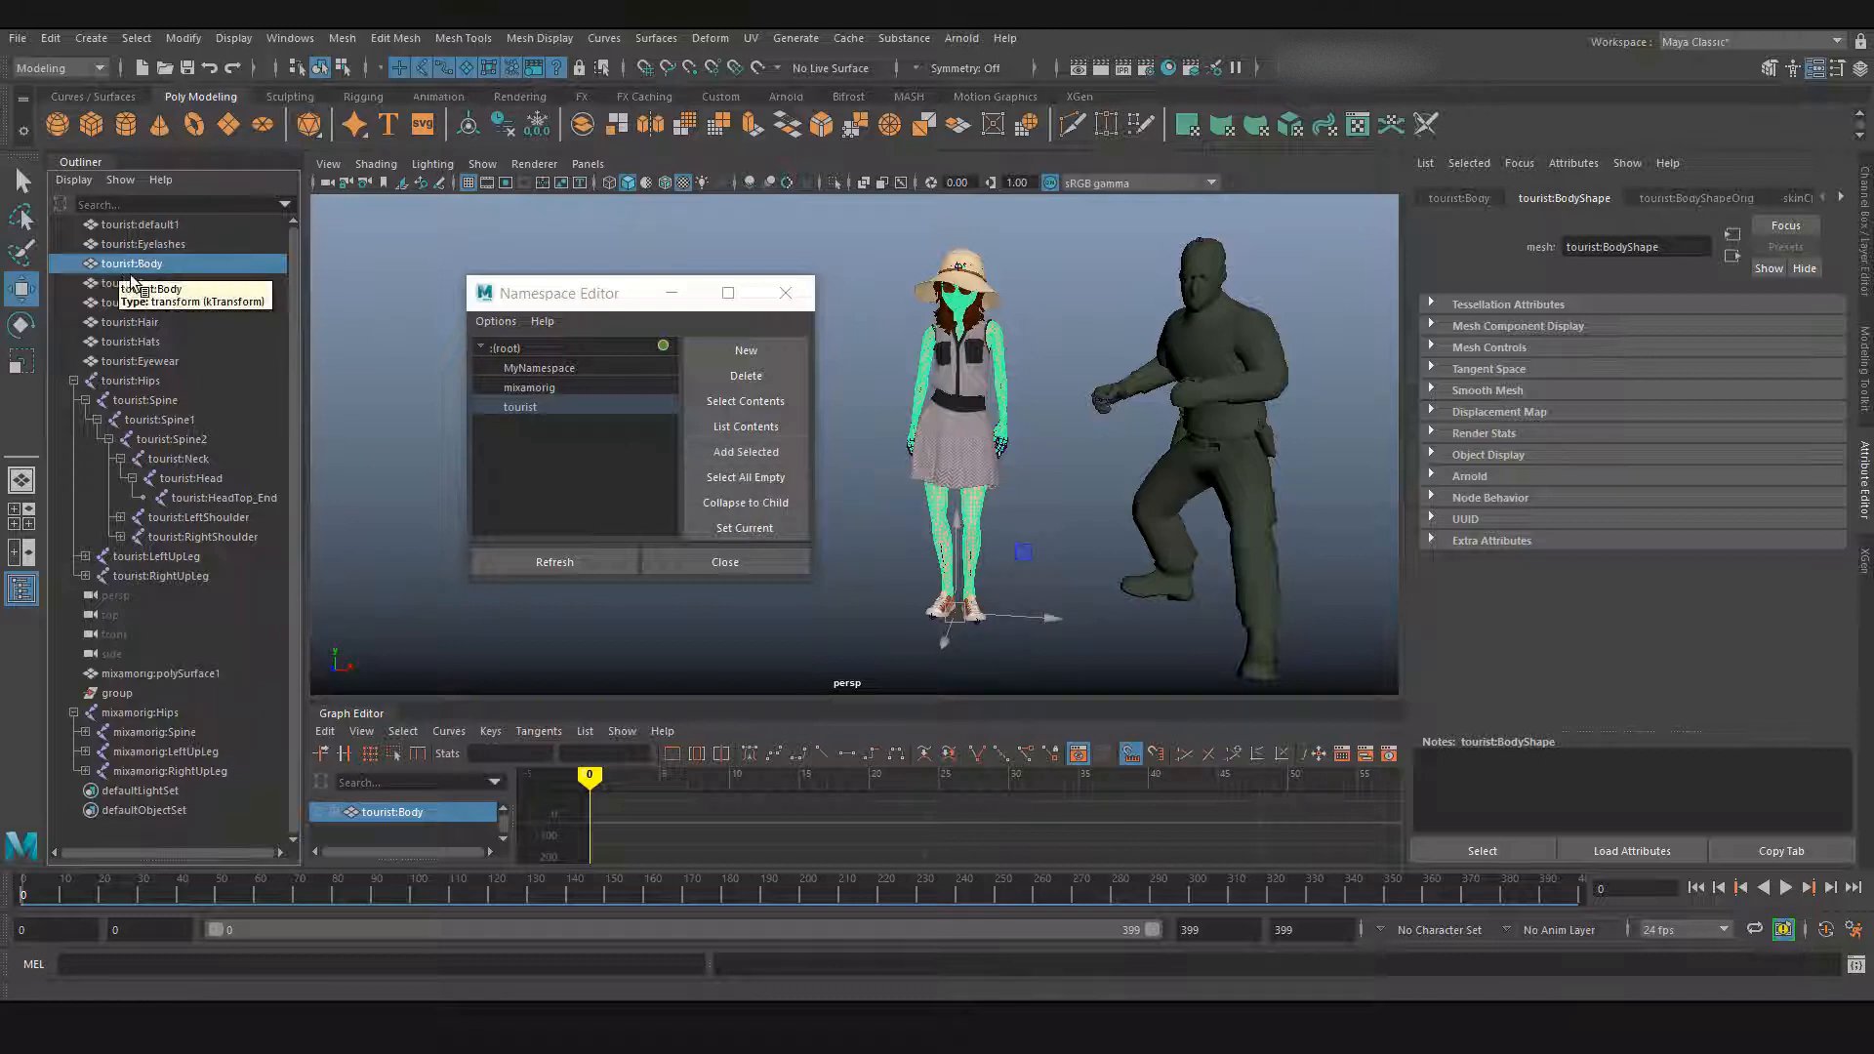
left_click(533, 367)
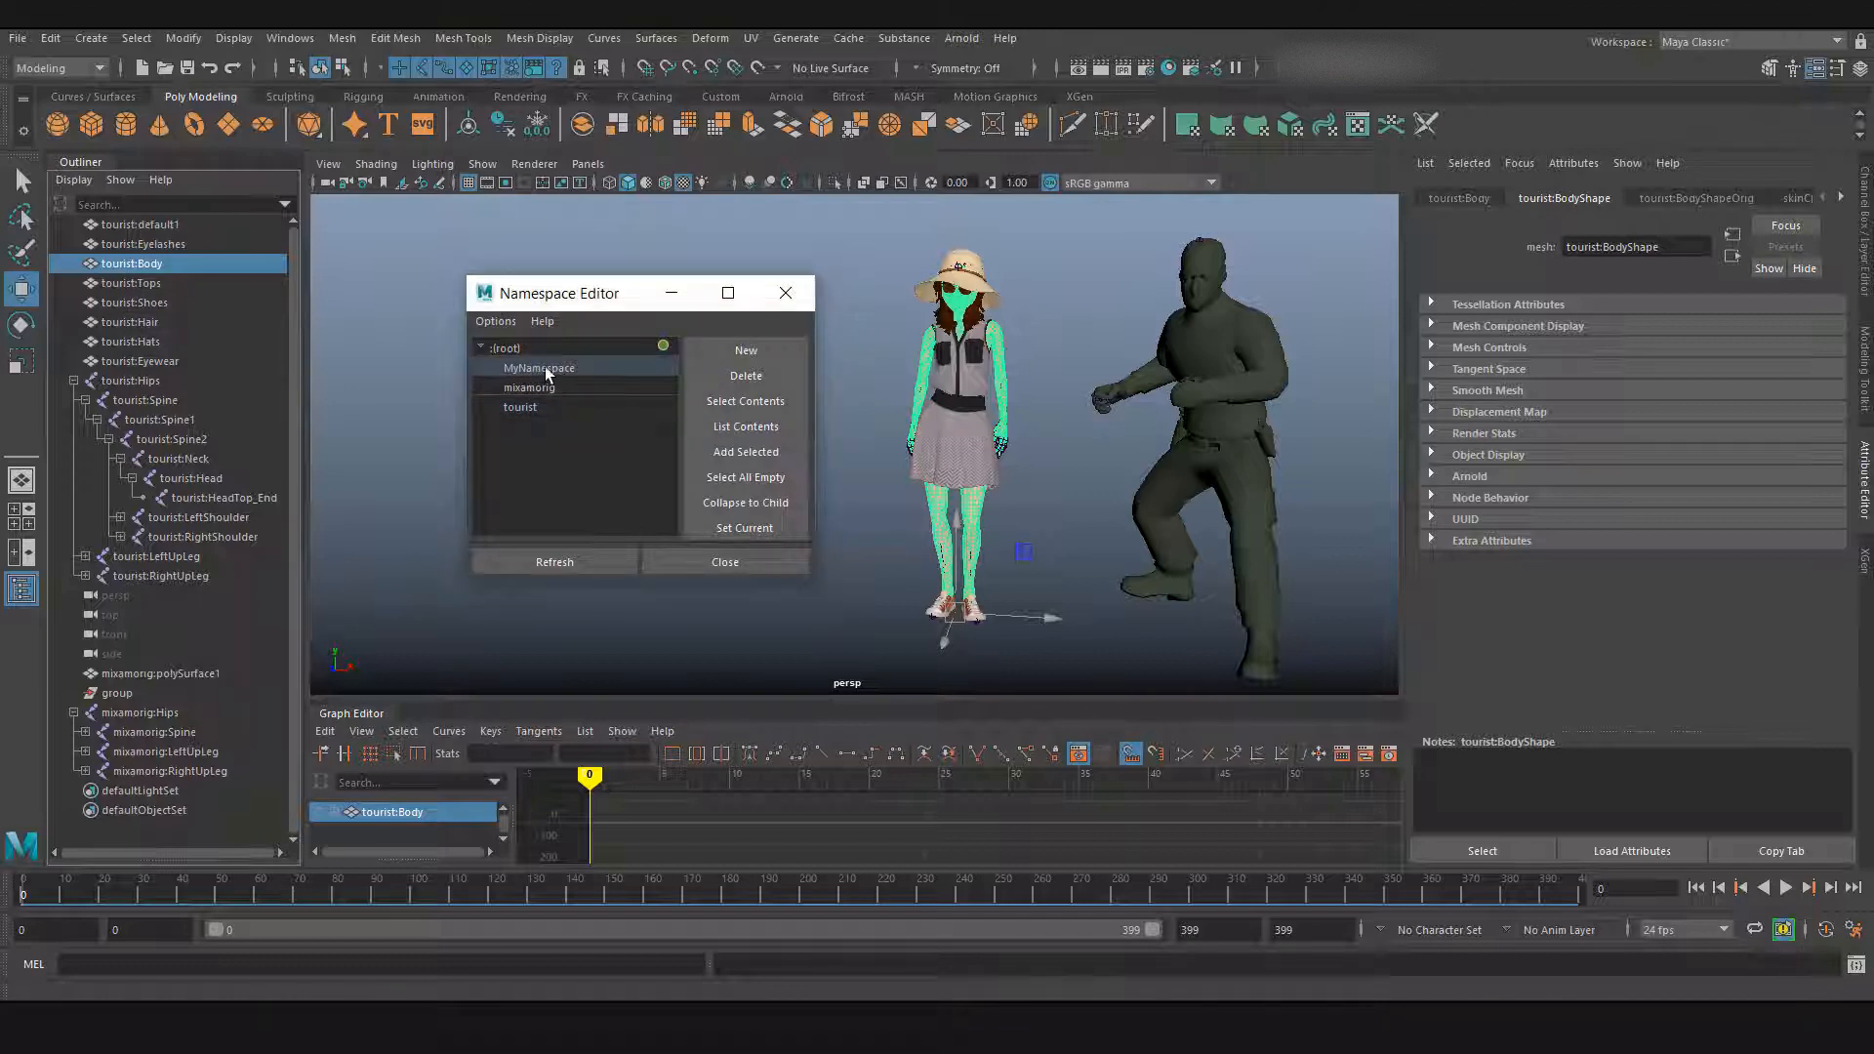
left_click(758, 455)
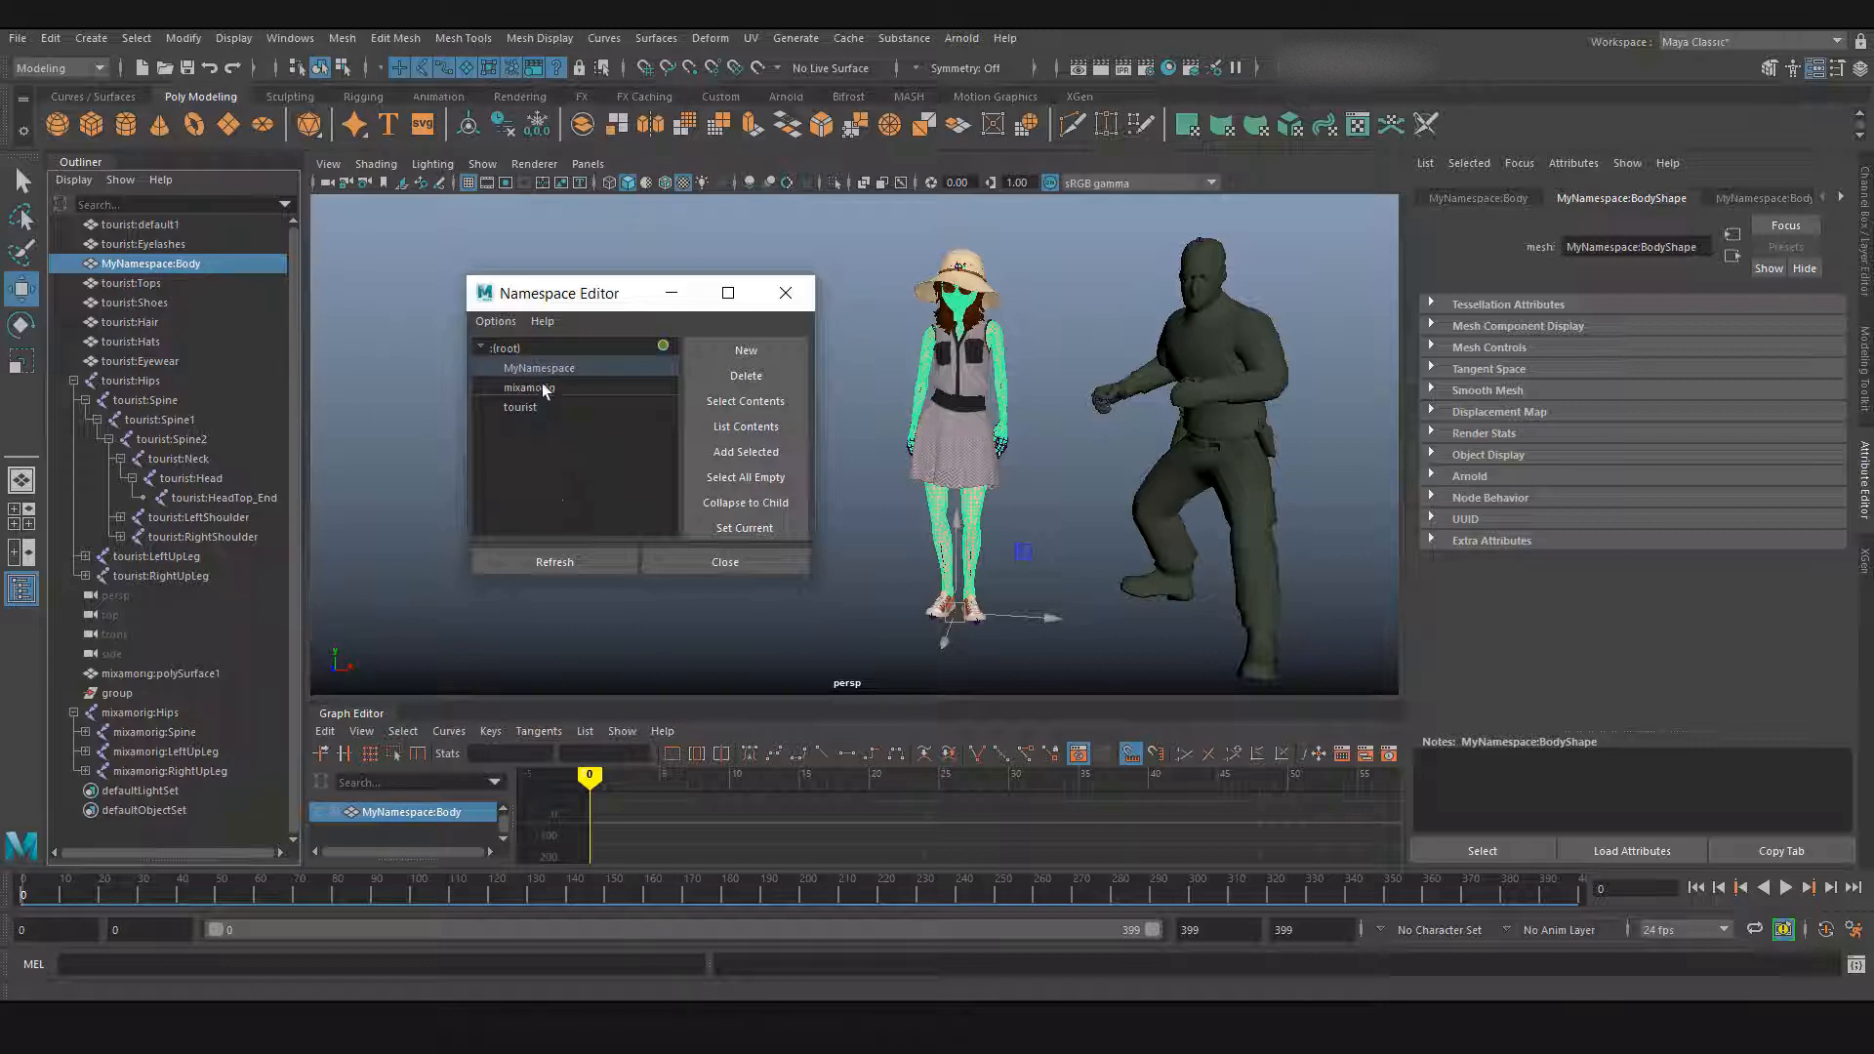
left_click(760, 403)
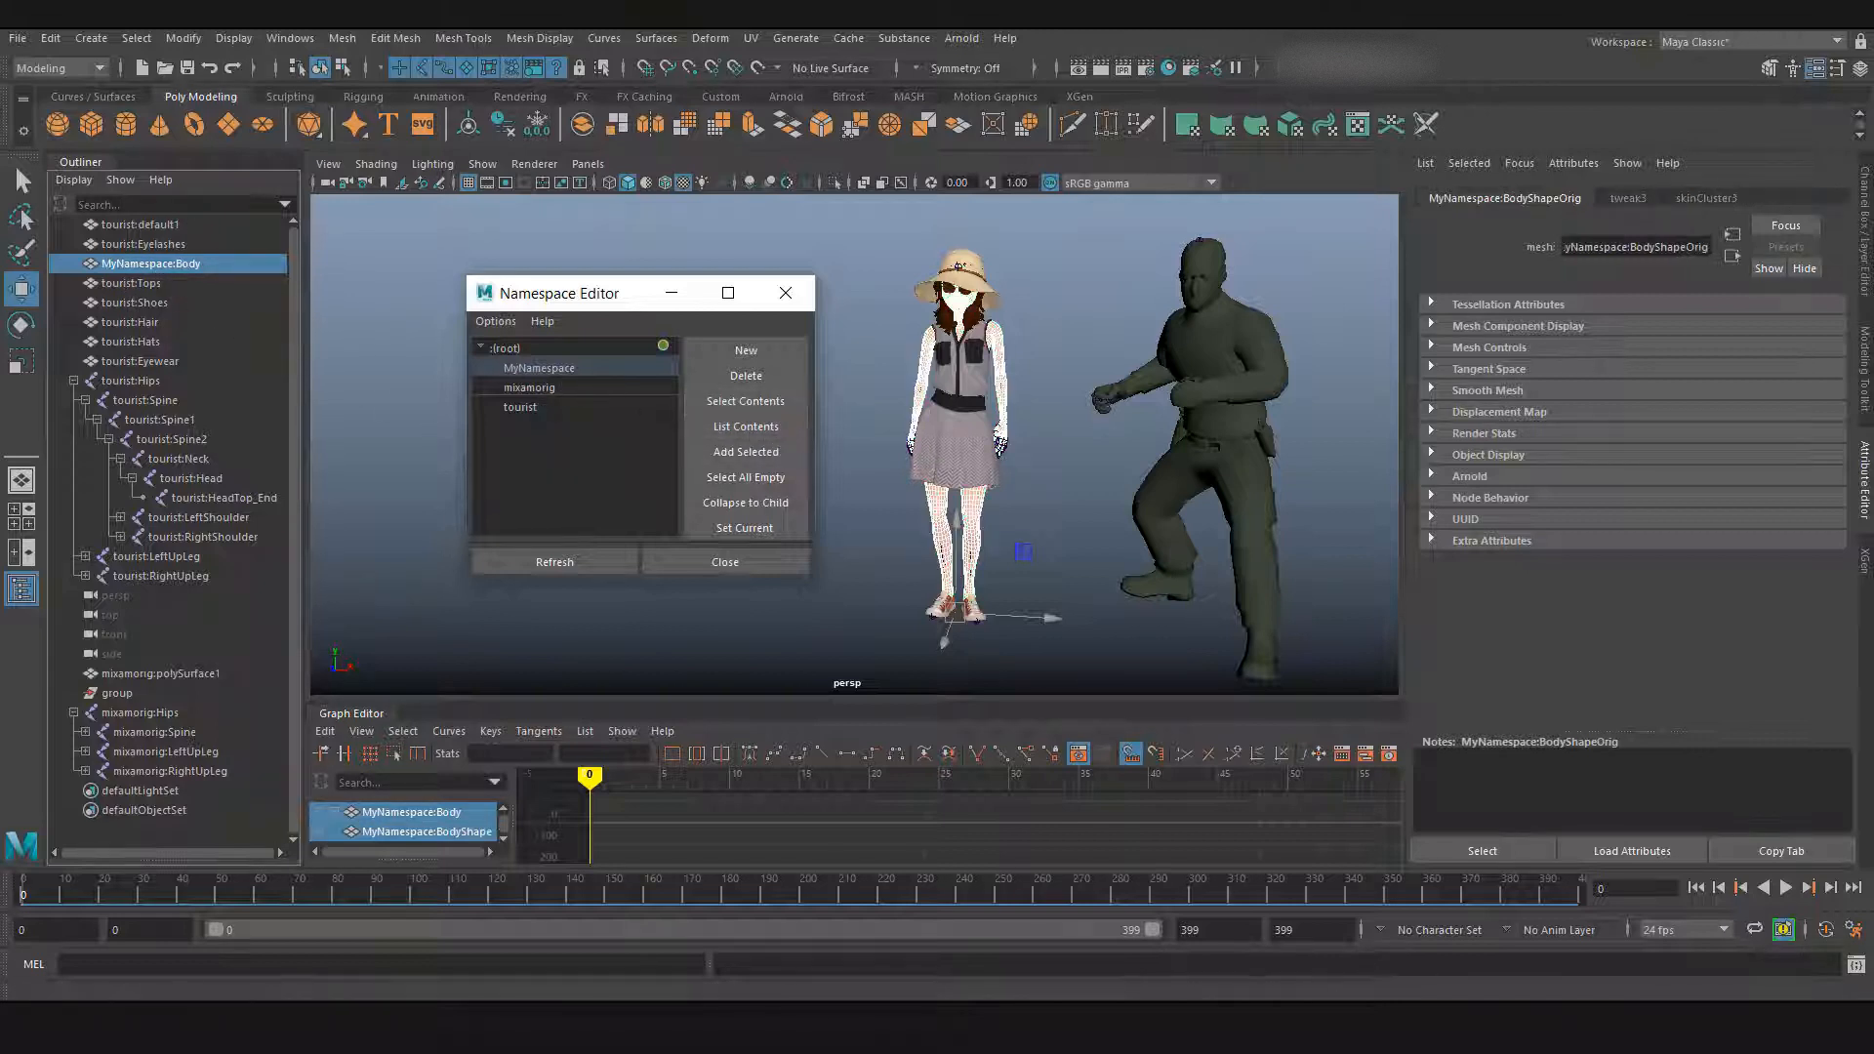
left_click(389, 405)
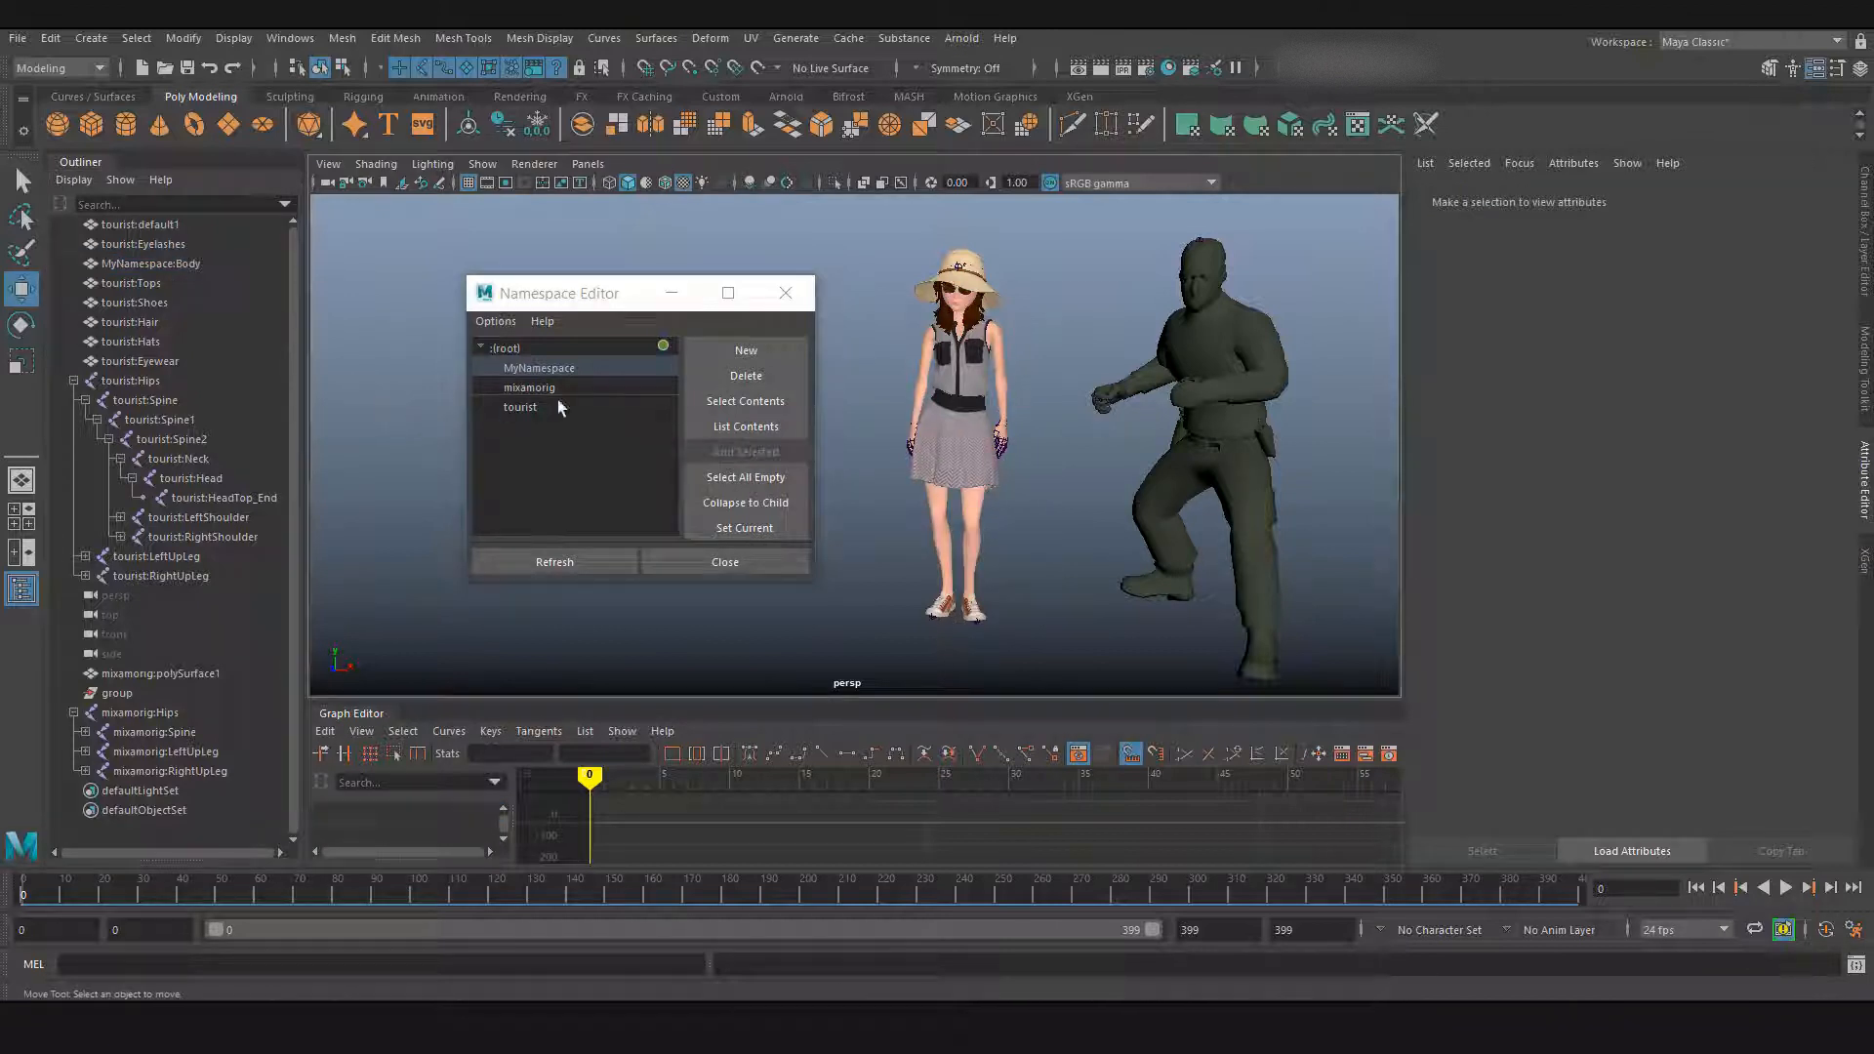
left_click(745, 404)
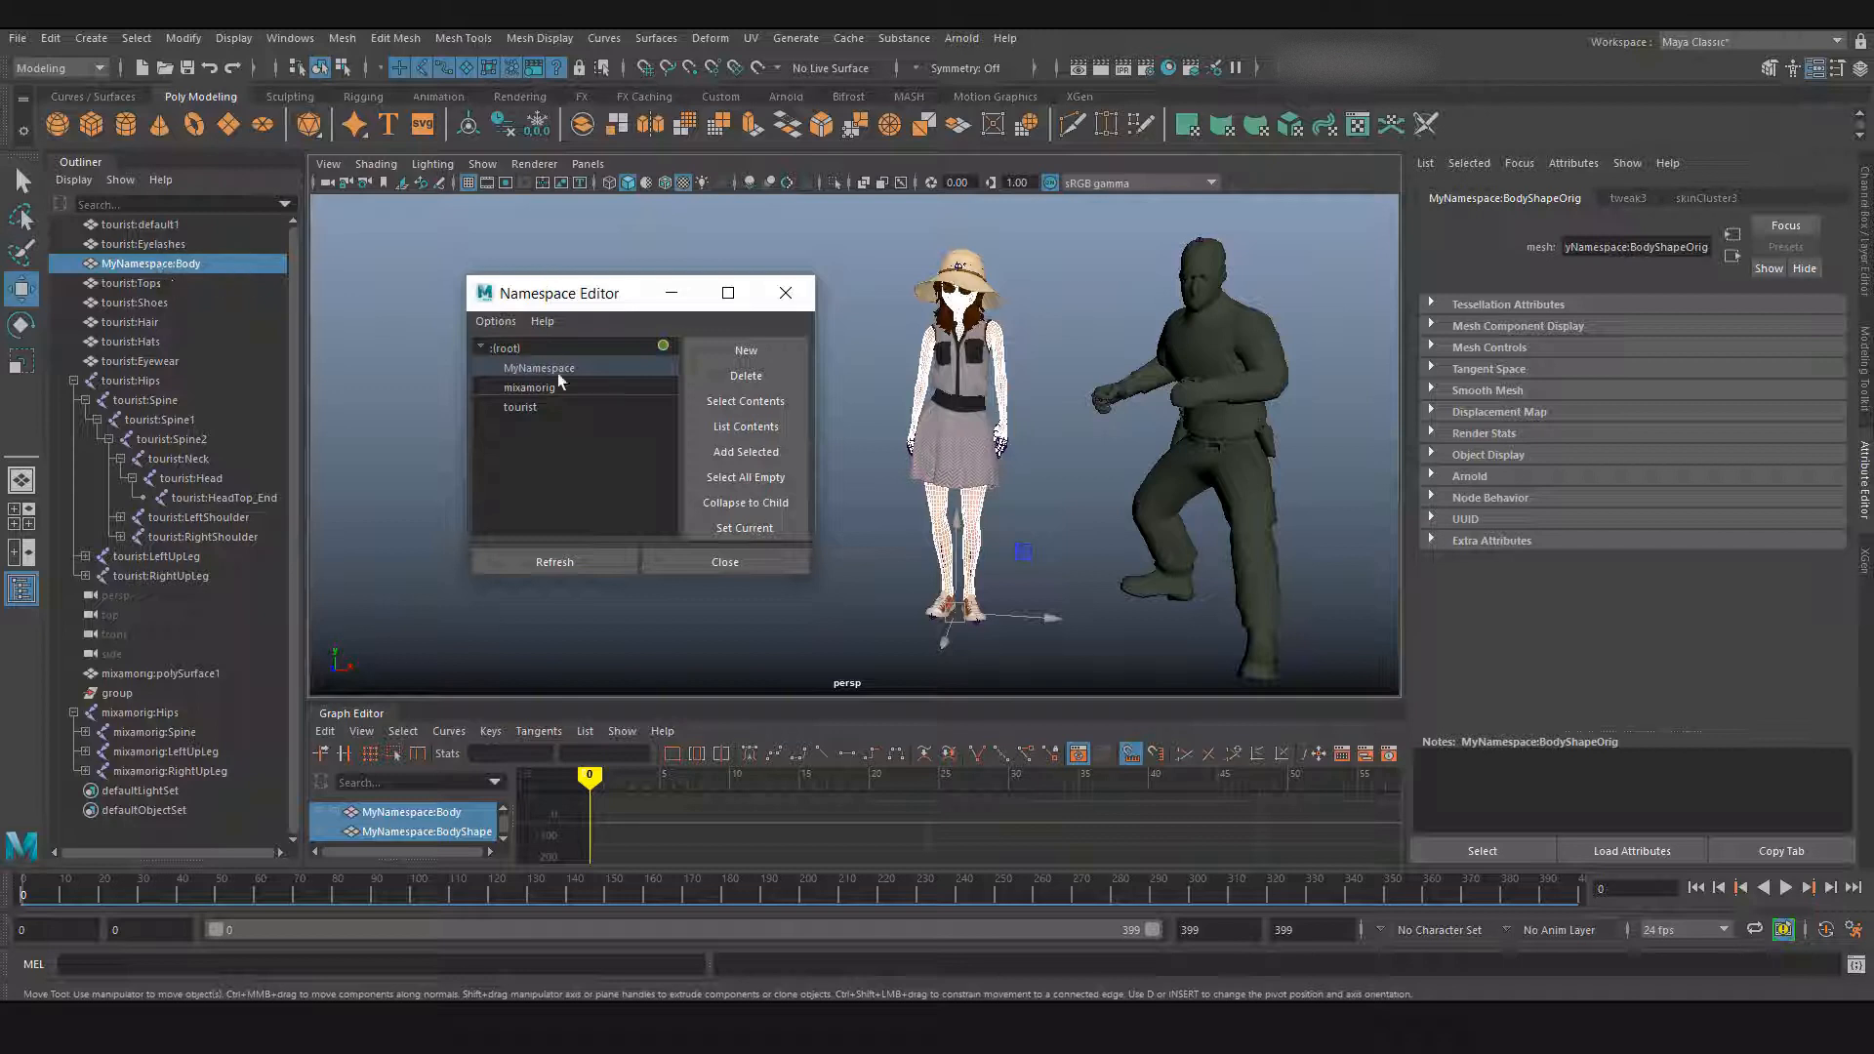
Step: Move the selected body mesh and its shapes back into the tourist namespace
left_click(522, 407)
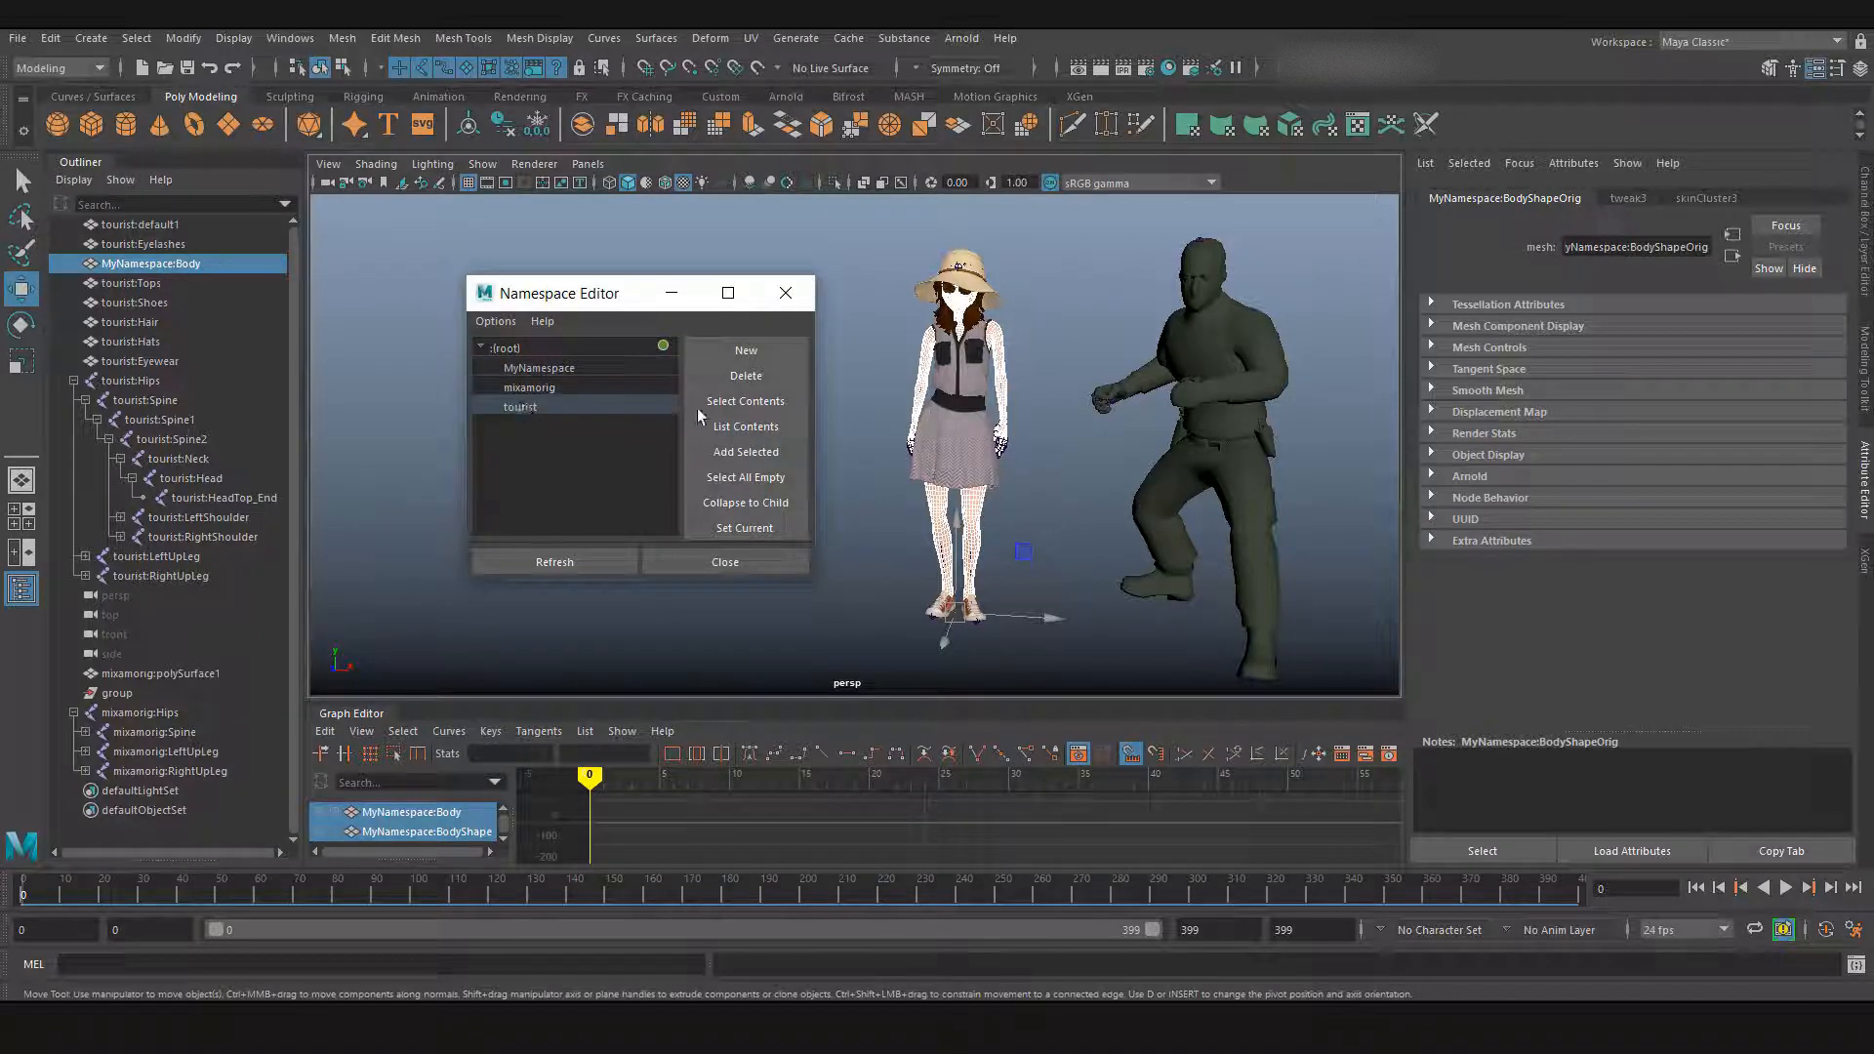
left_click(776, 453)
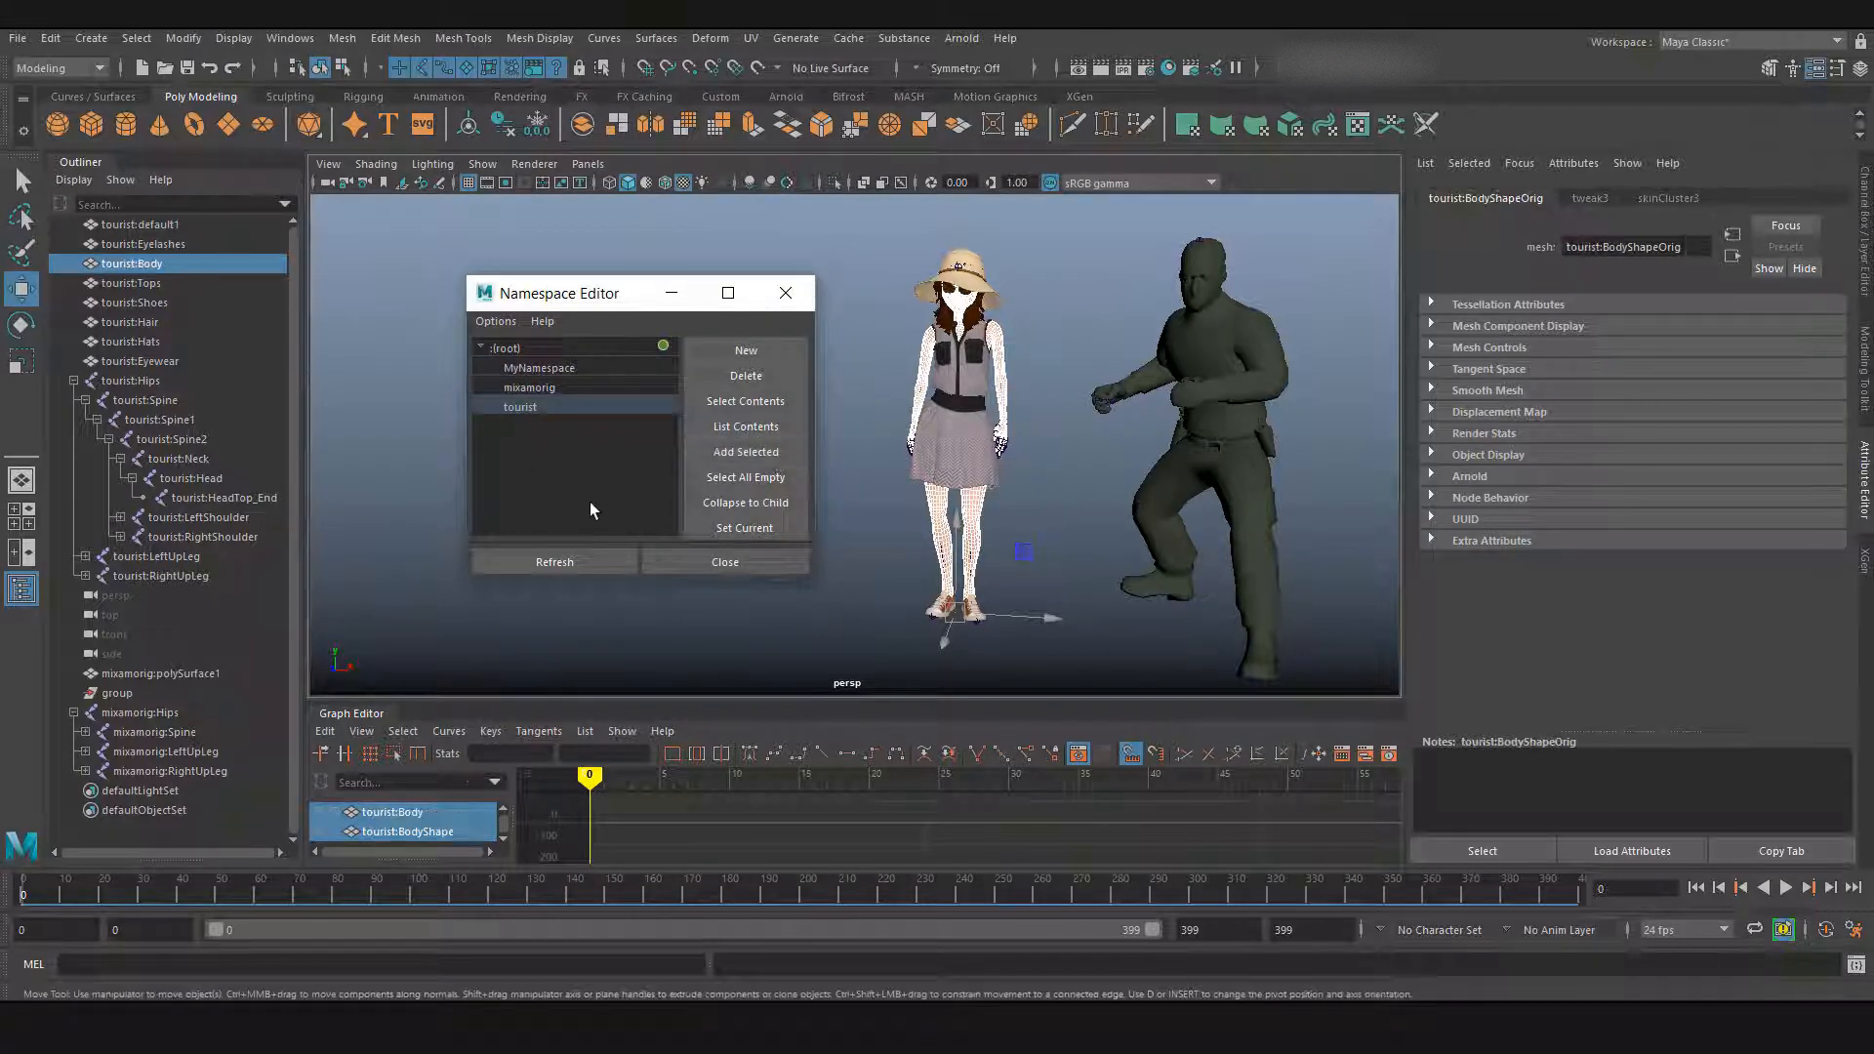
left_click(642, 495)
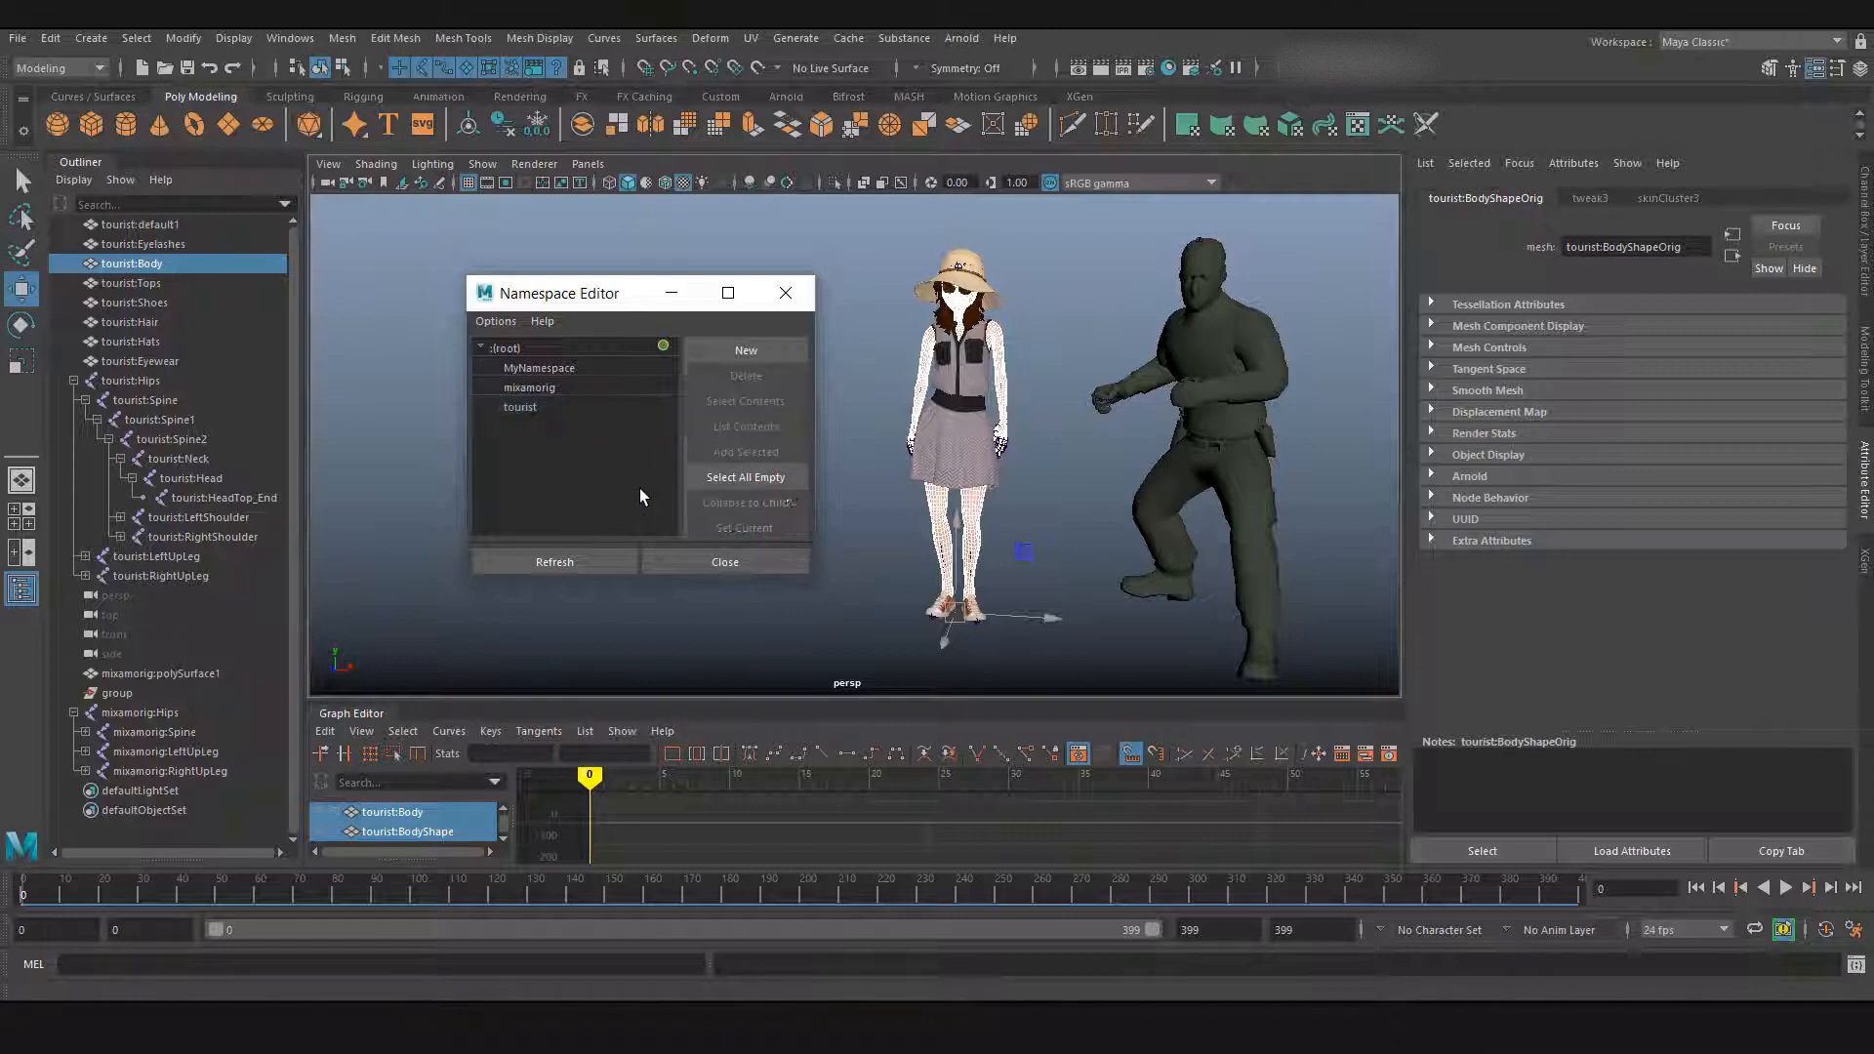
Step: Select all empty namespaces and delete MyNamespace
left_click(718, 481)
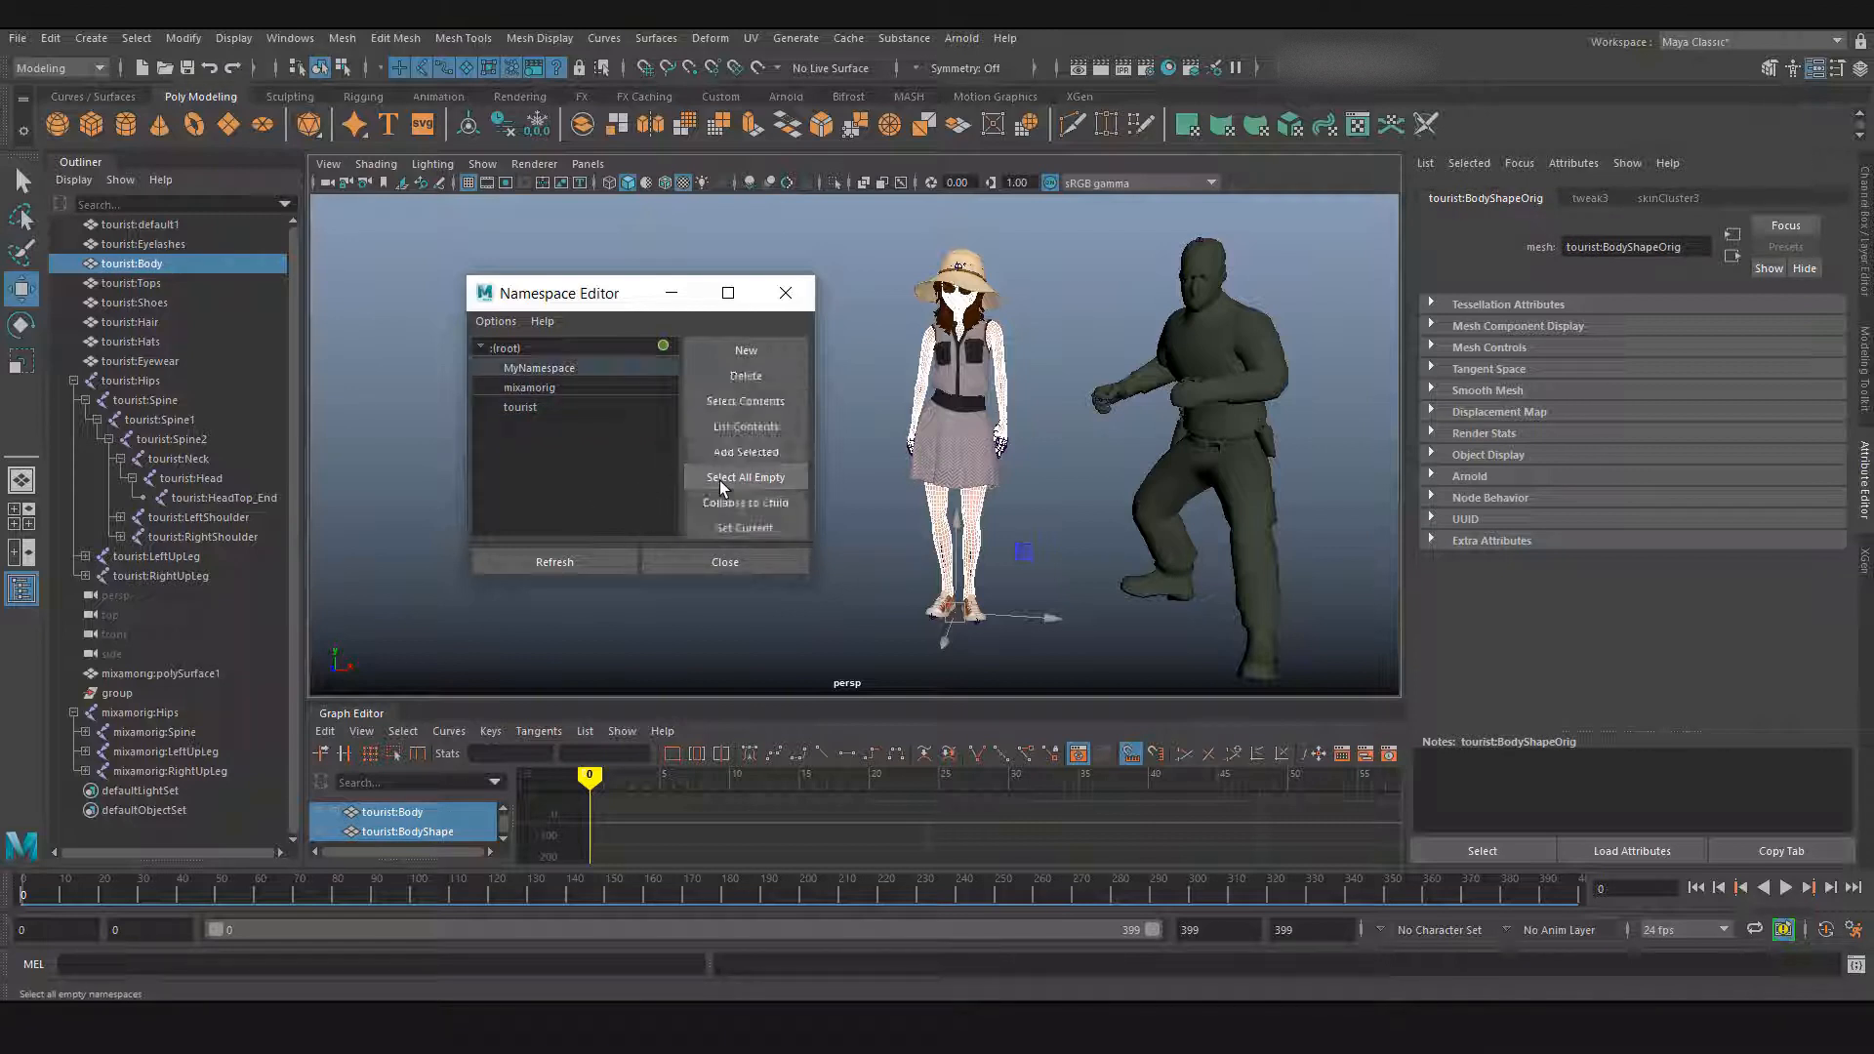
left_click(535, 408)
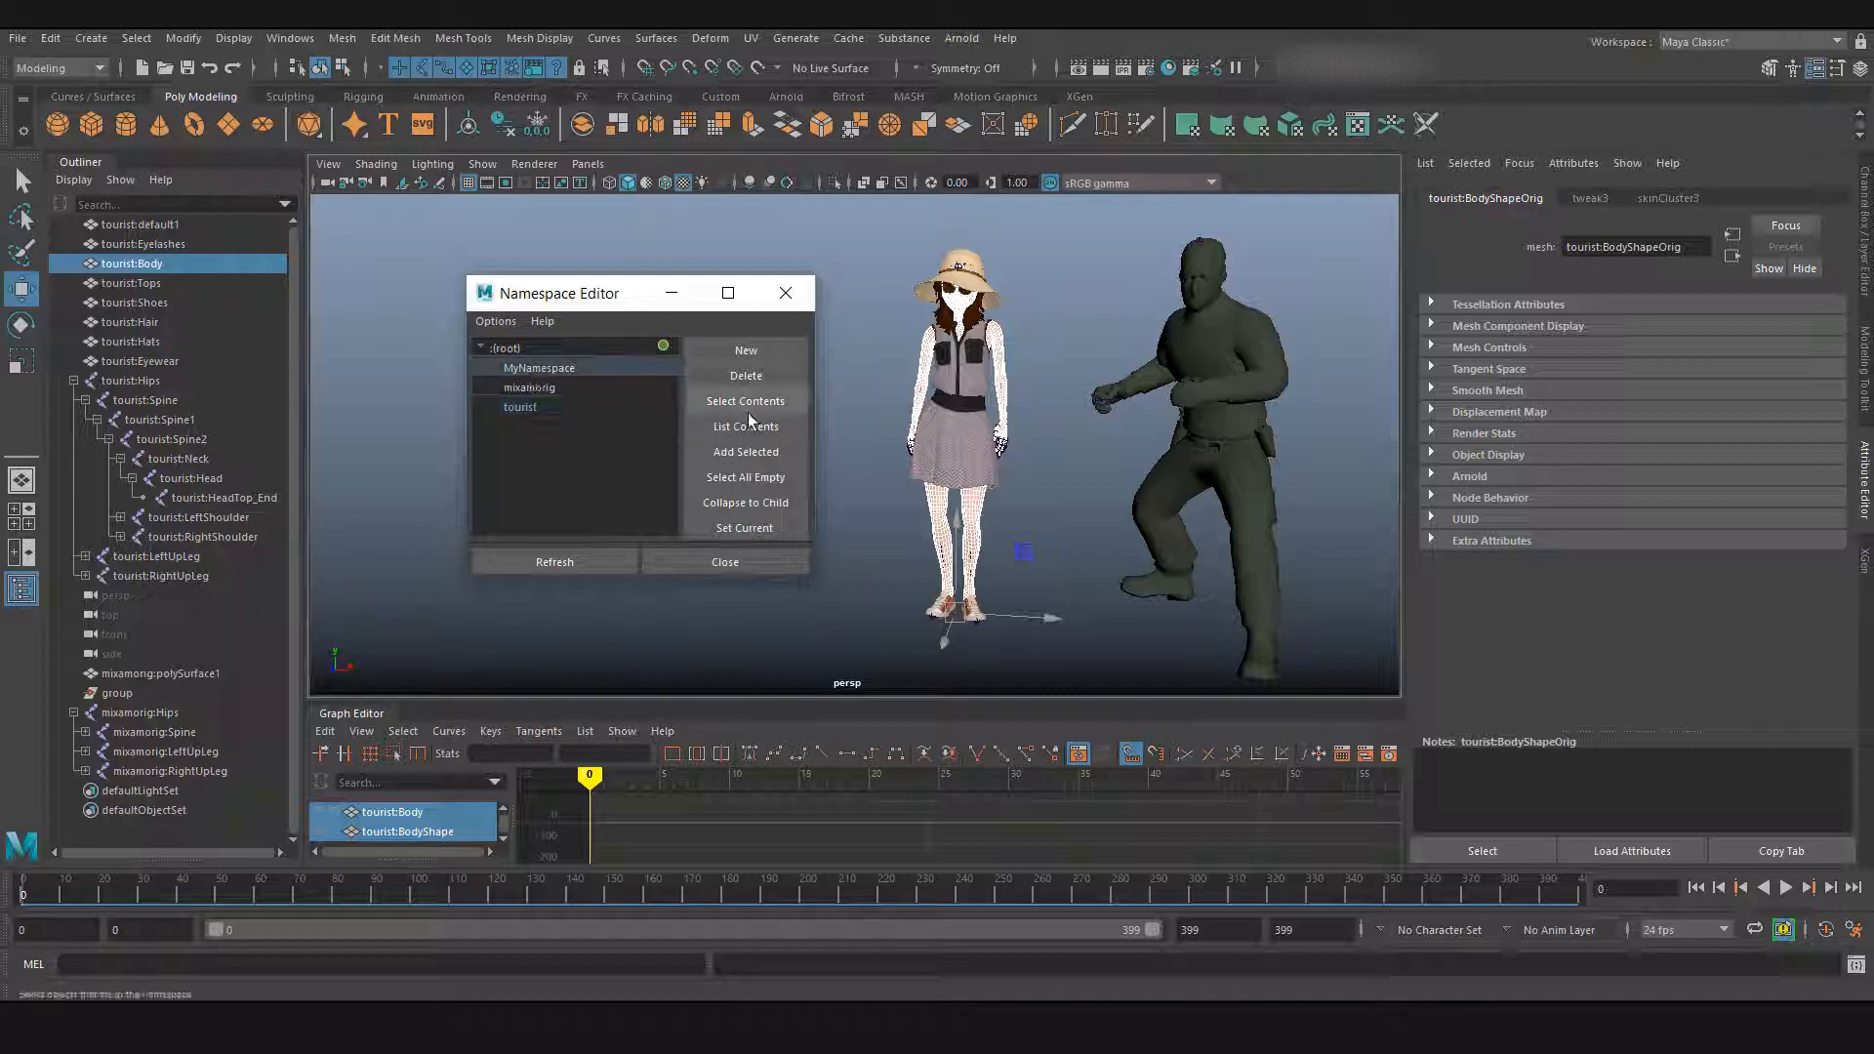
left_click(706, 406)
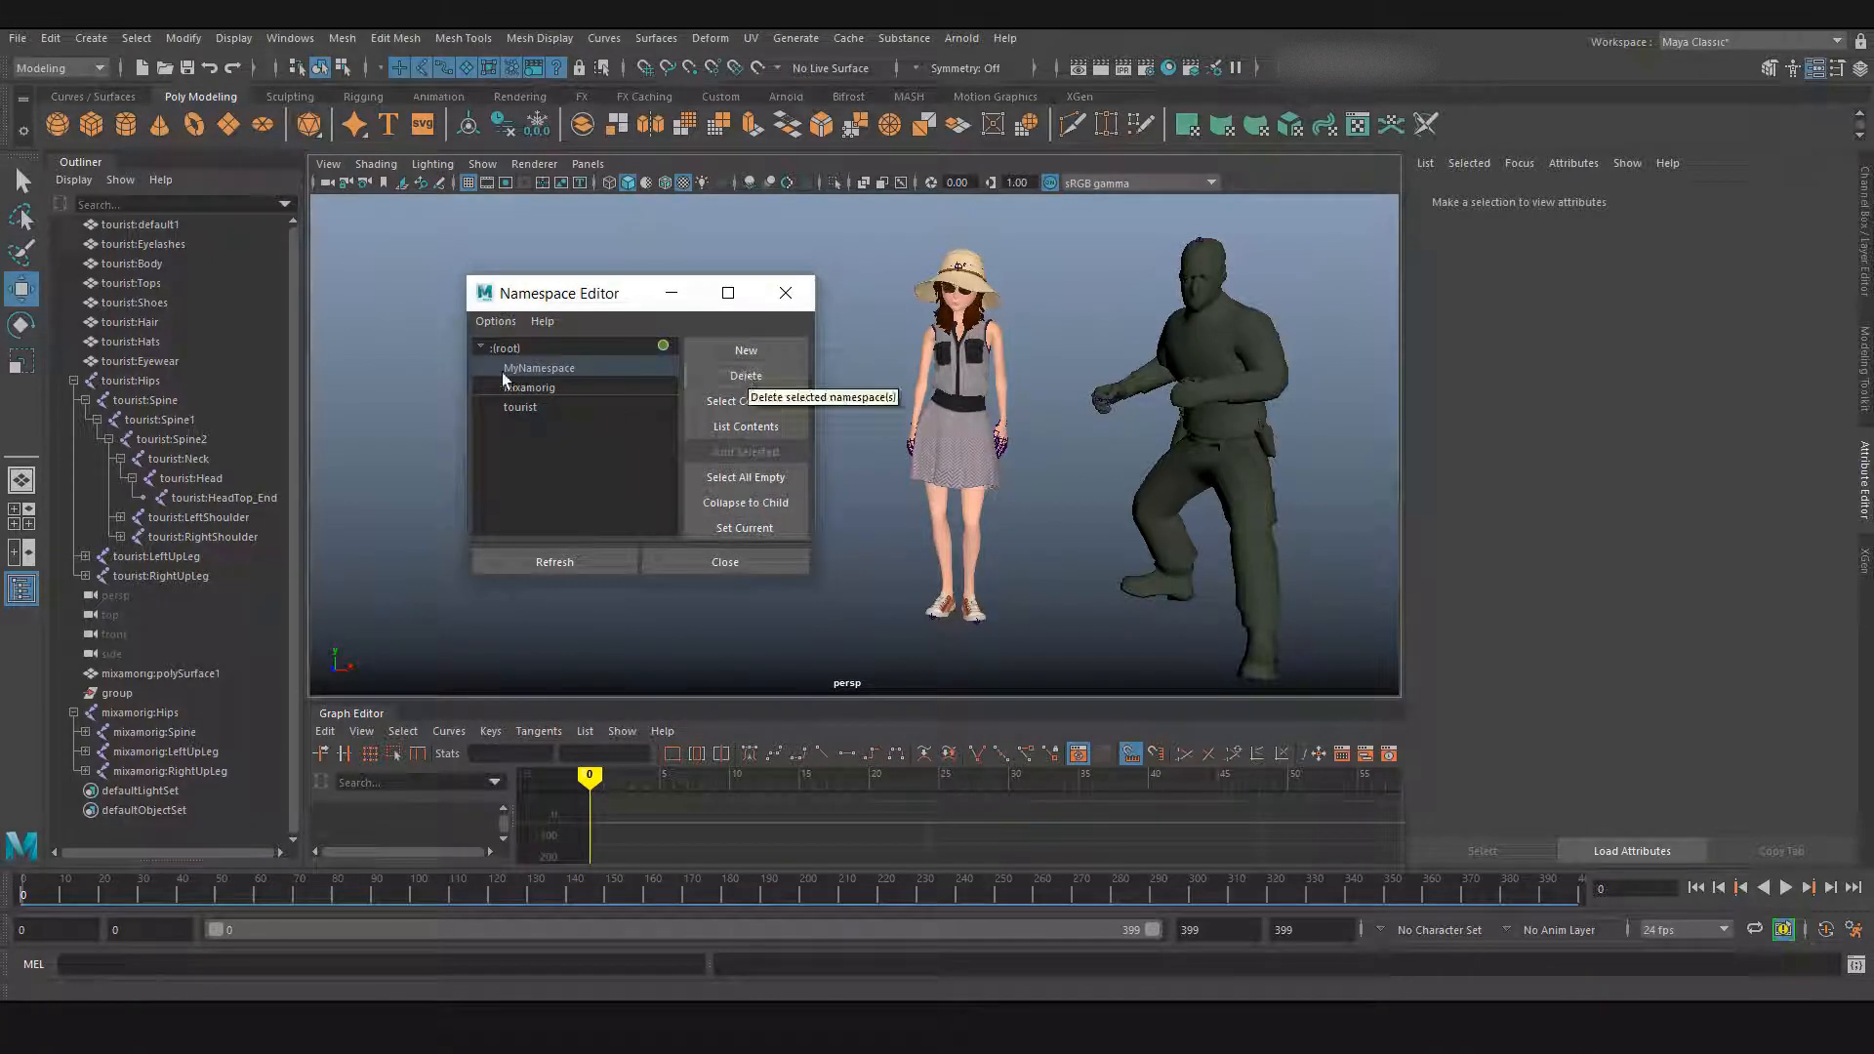
left_click(746, 378)
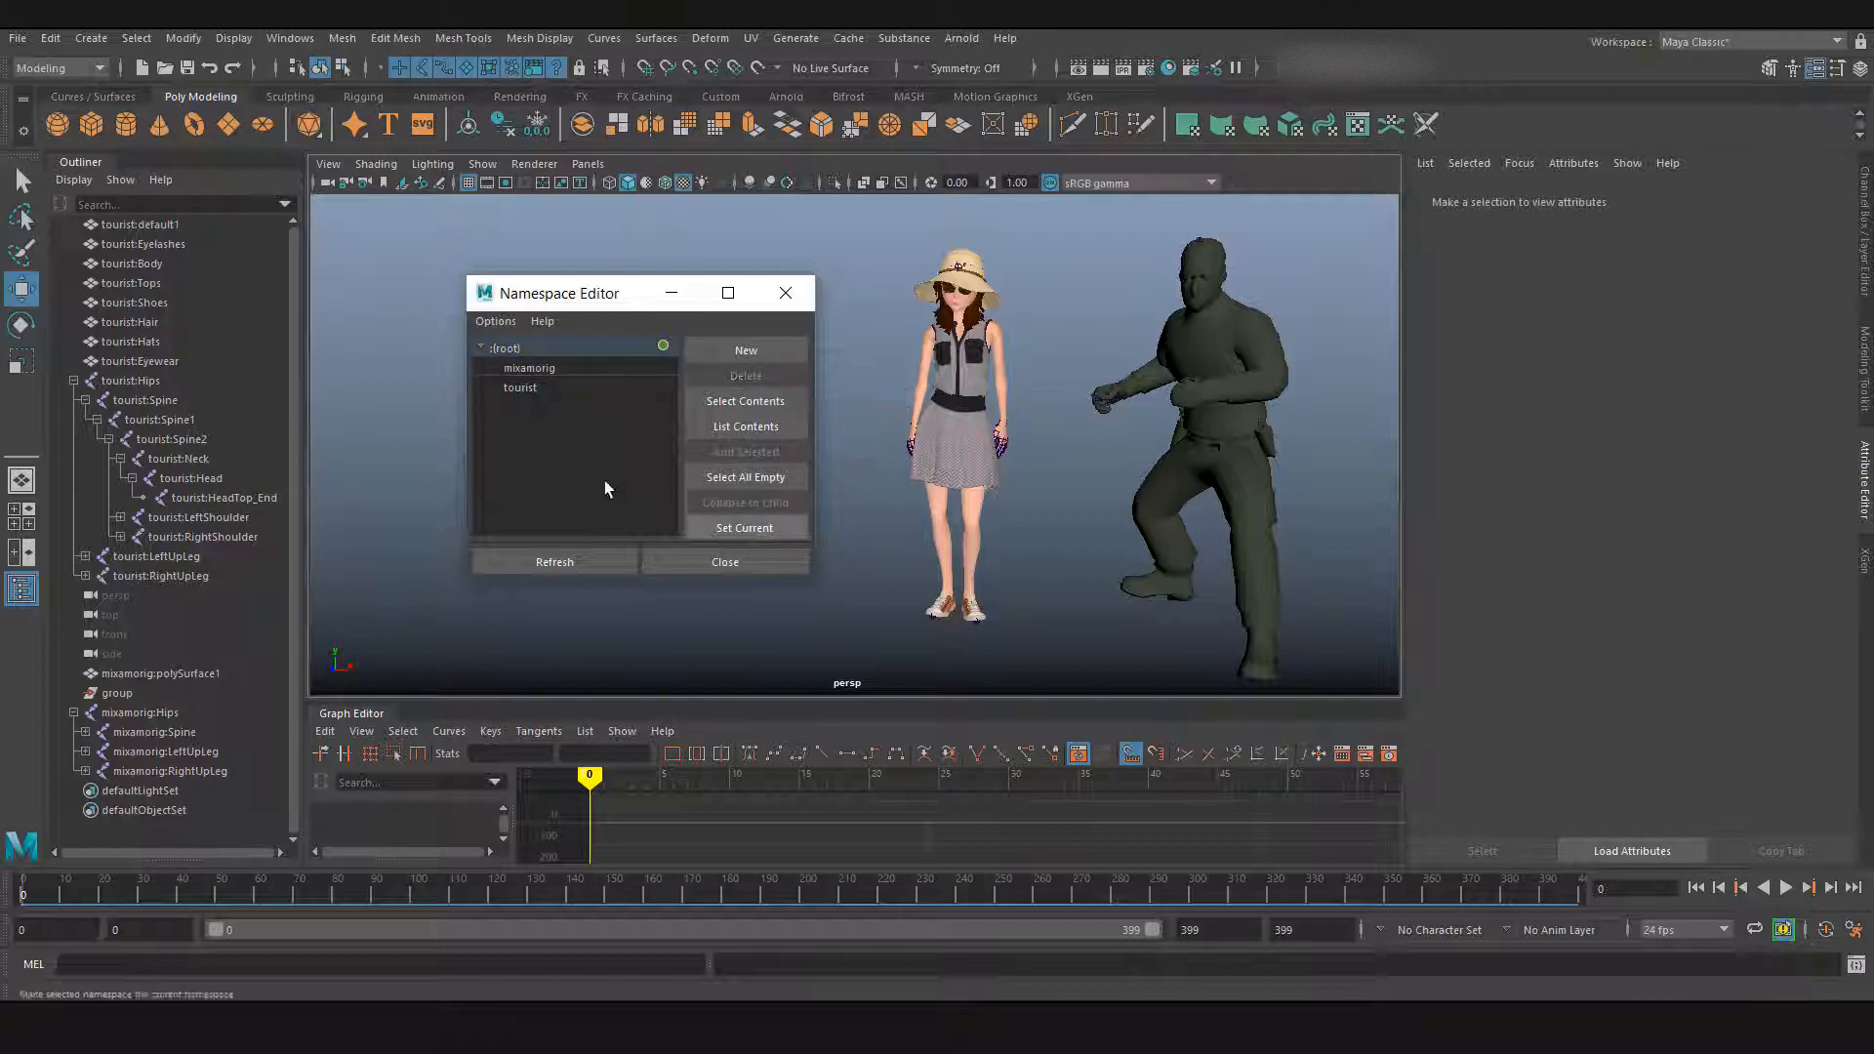
left_click(531, 372)
left_click(533, 384)
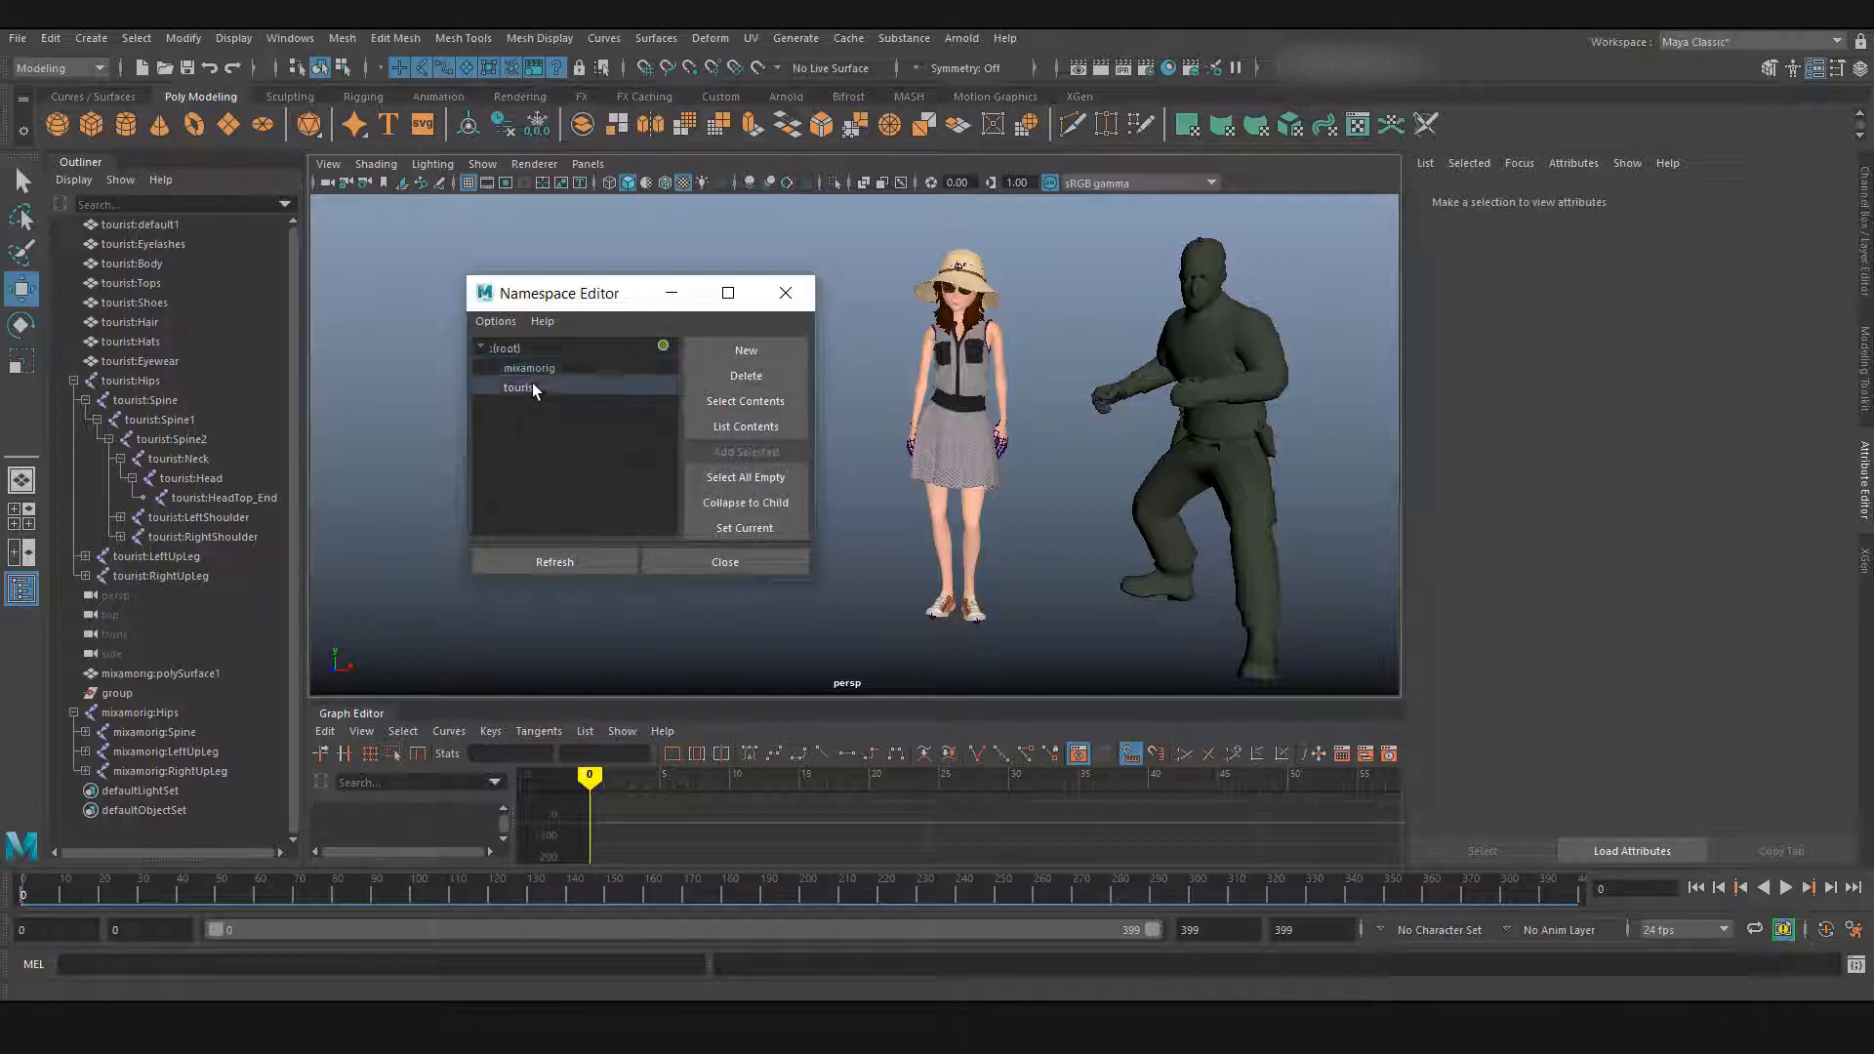
left_click(531, 437)
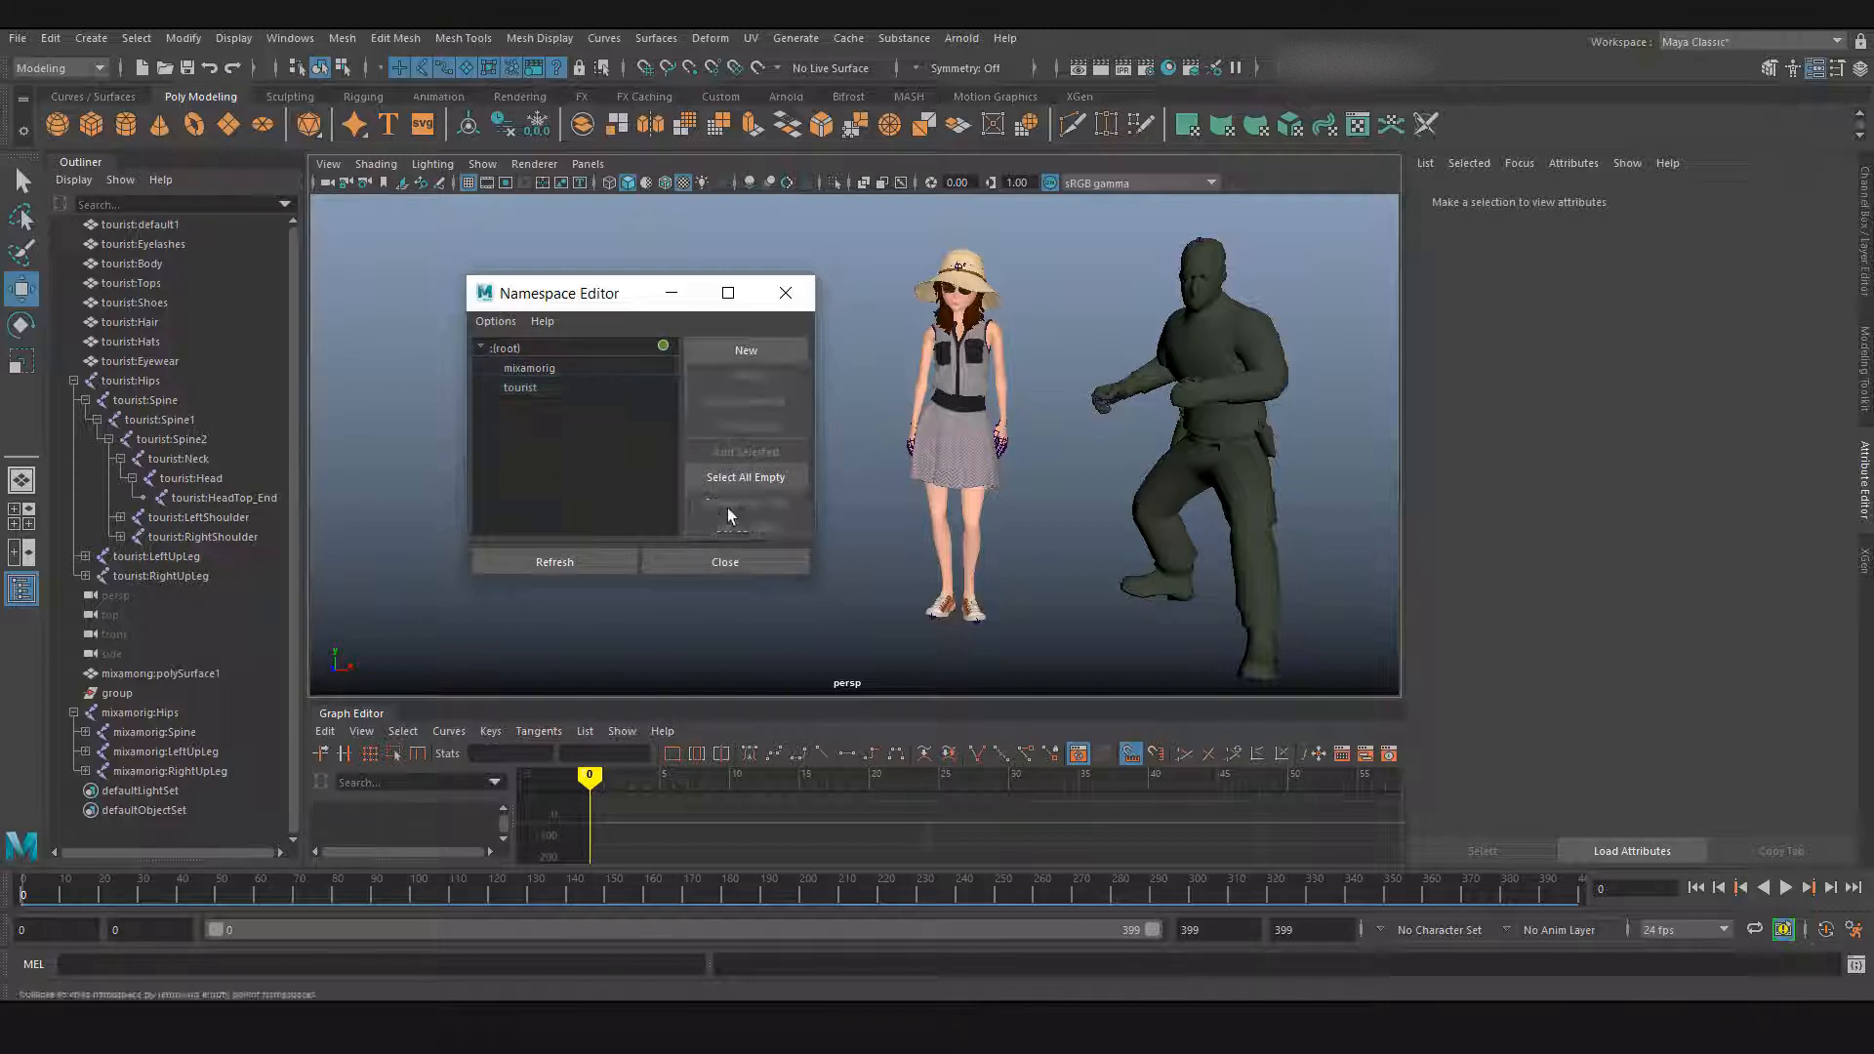
left_click(528, 387)
left_click(576, 457)
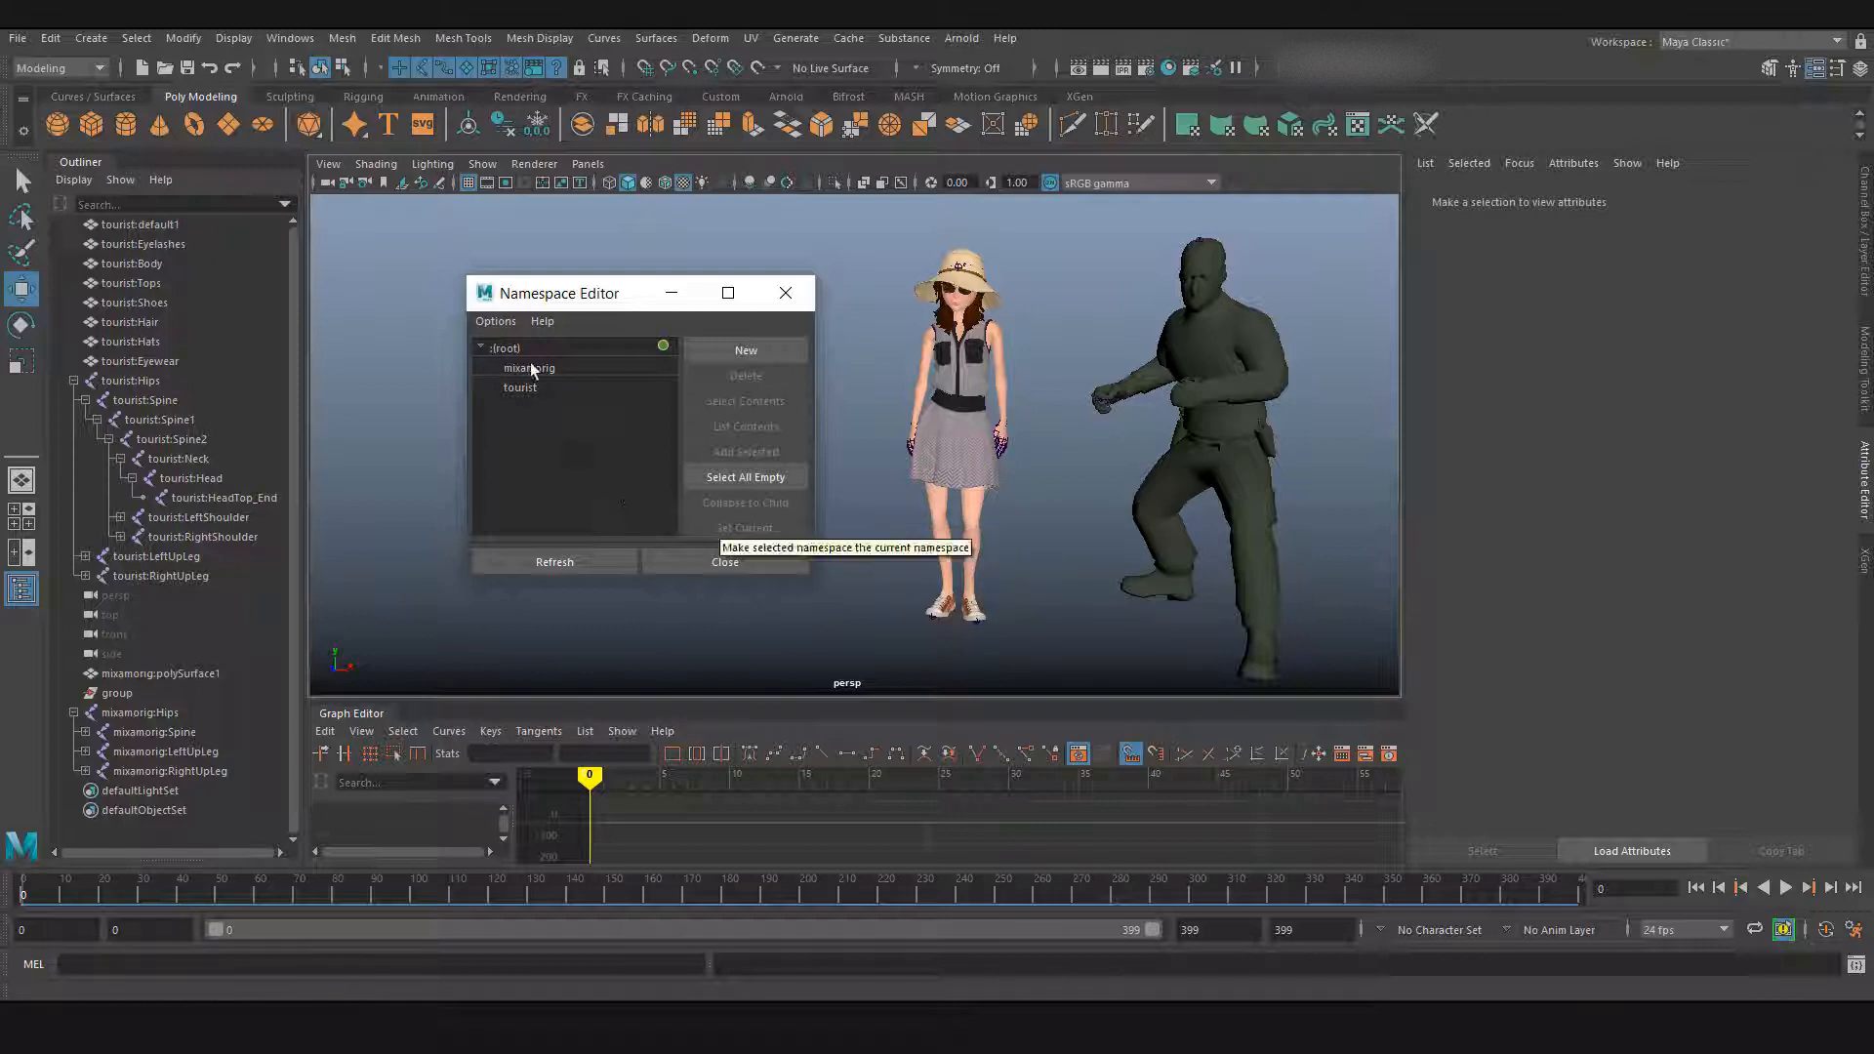
left_click(523, 388)
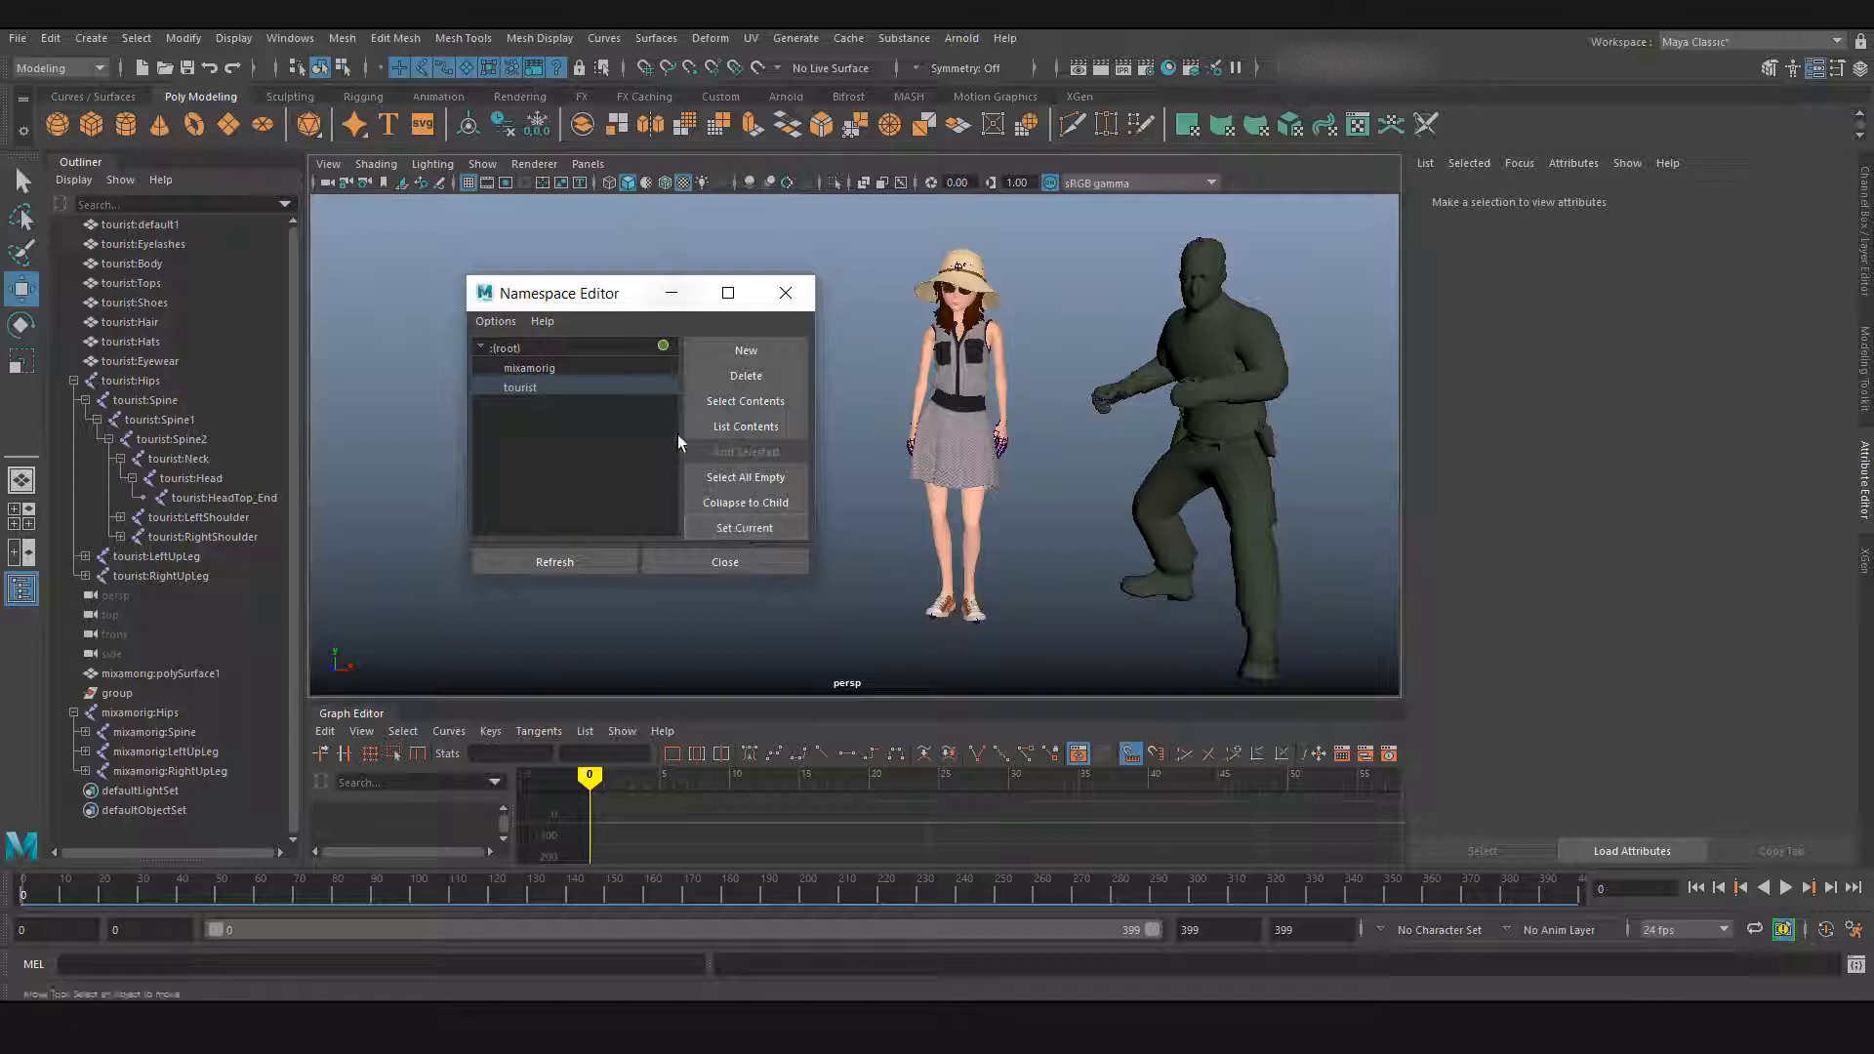
Step: Move the Namespace Editor clear of the characters and create a polygon cube in the root namespace
left_click_drag(586, 293, 445, 239)
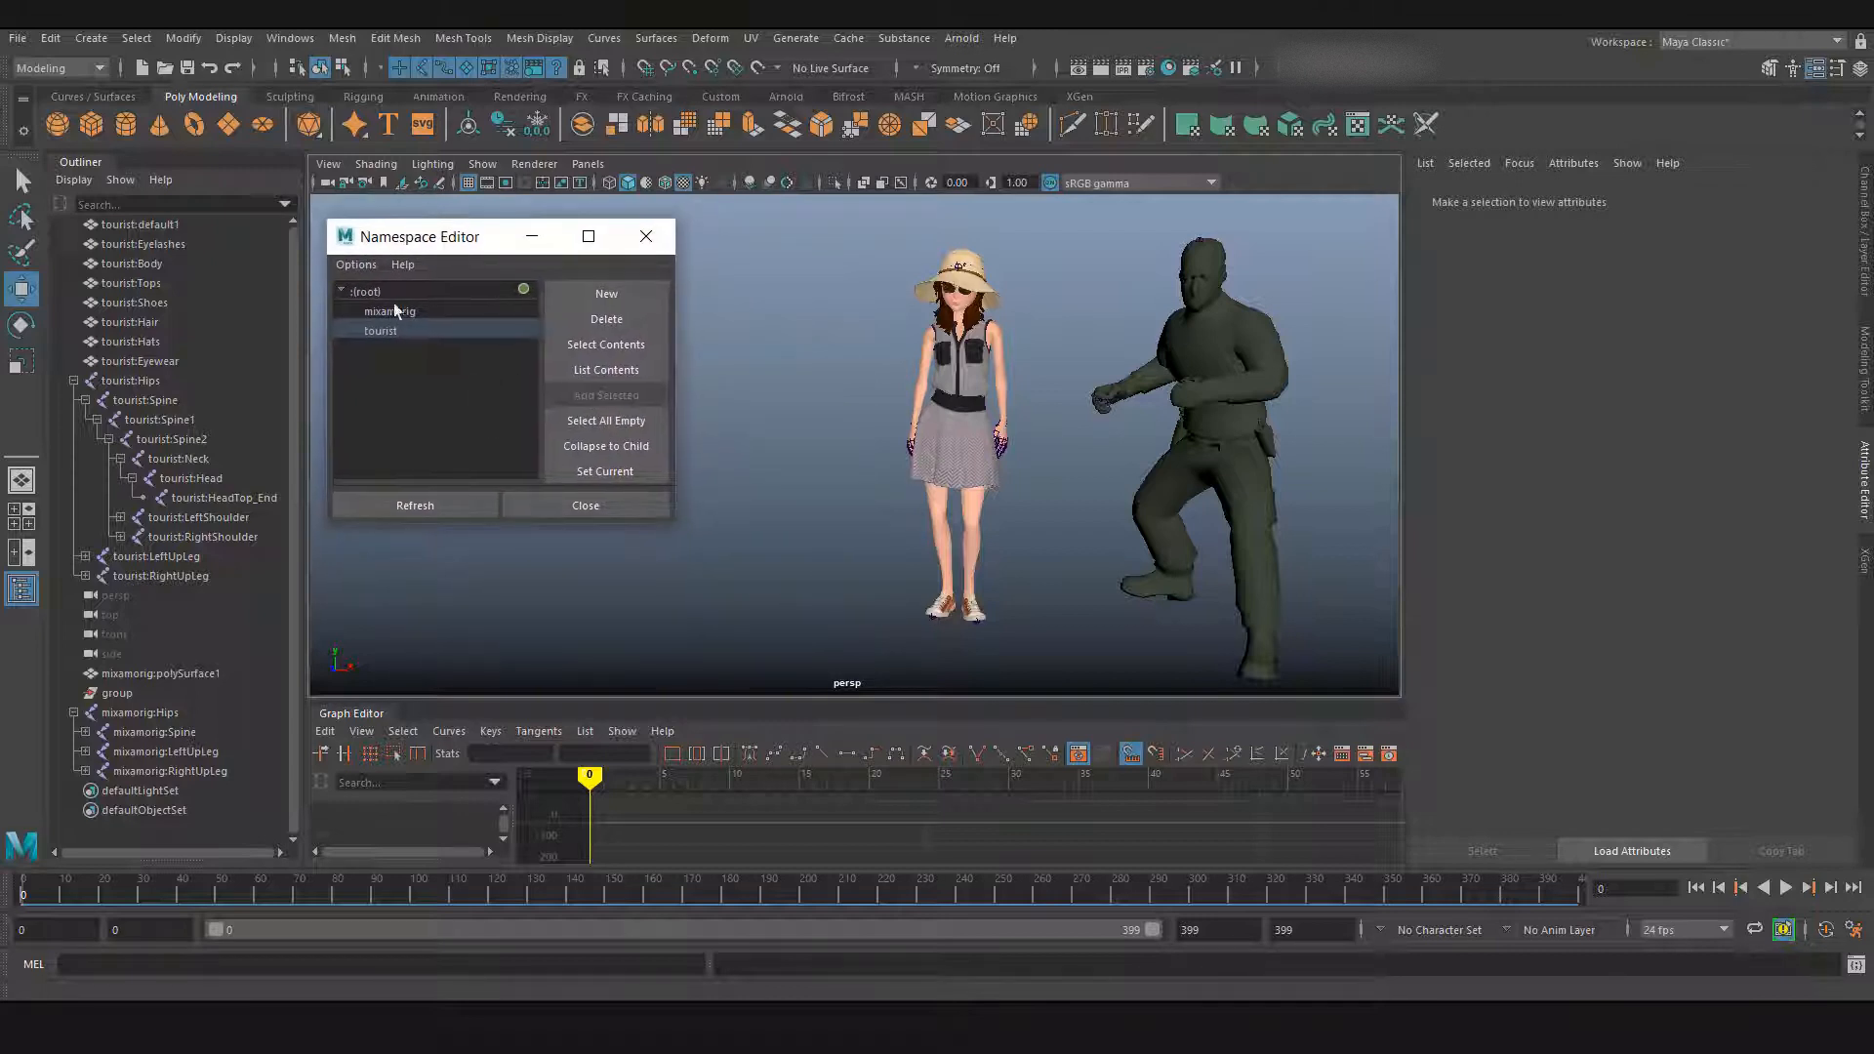
left_click(501, 290)
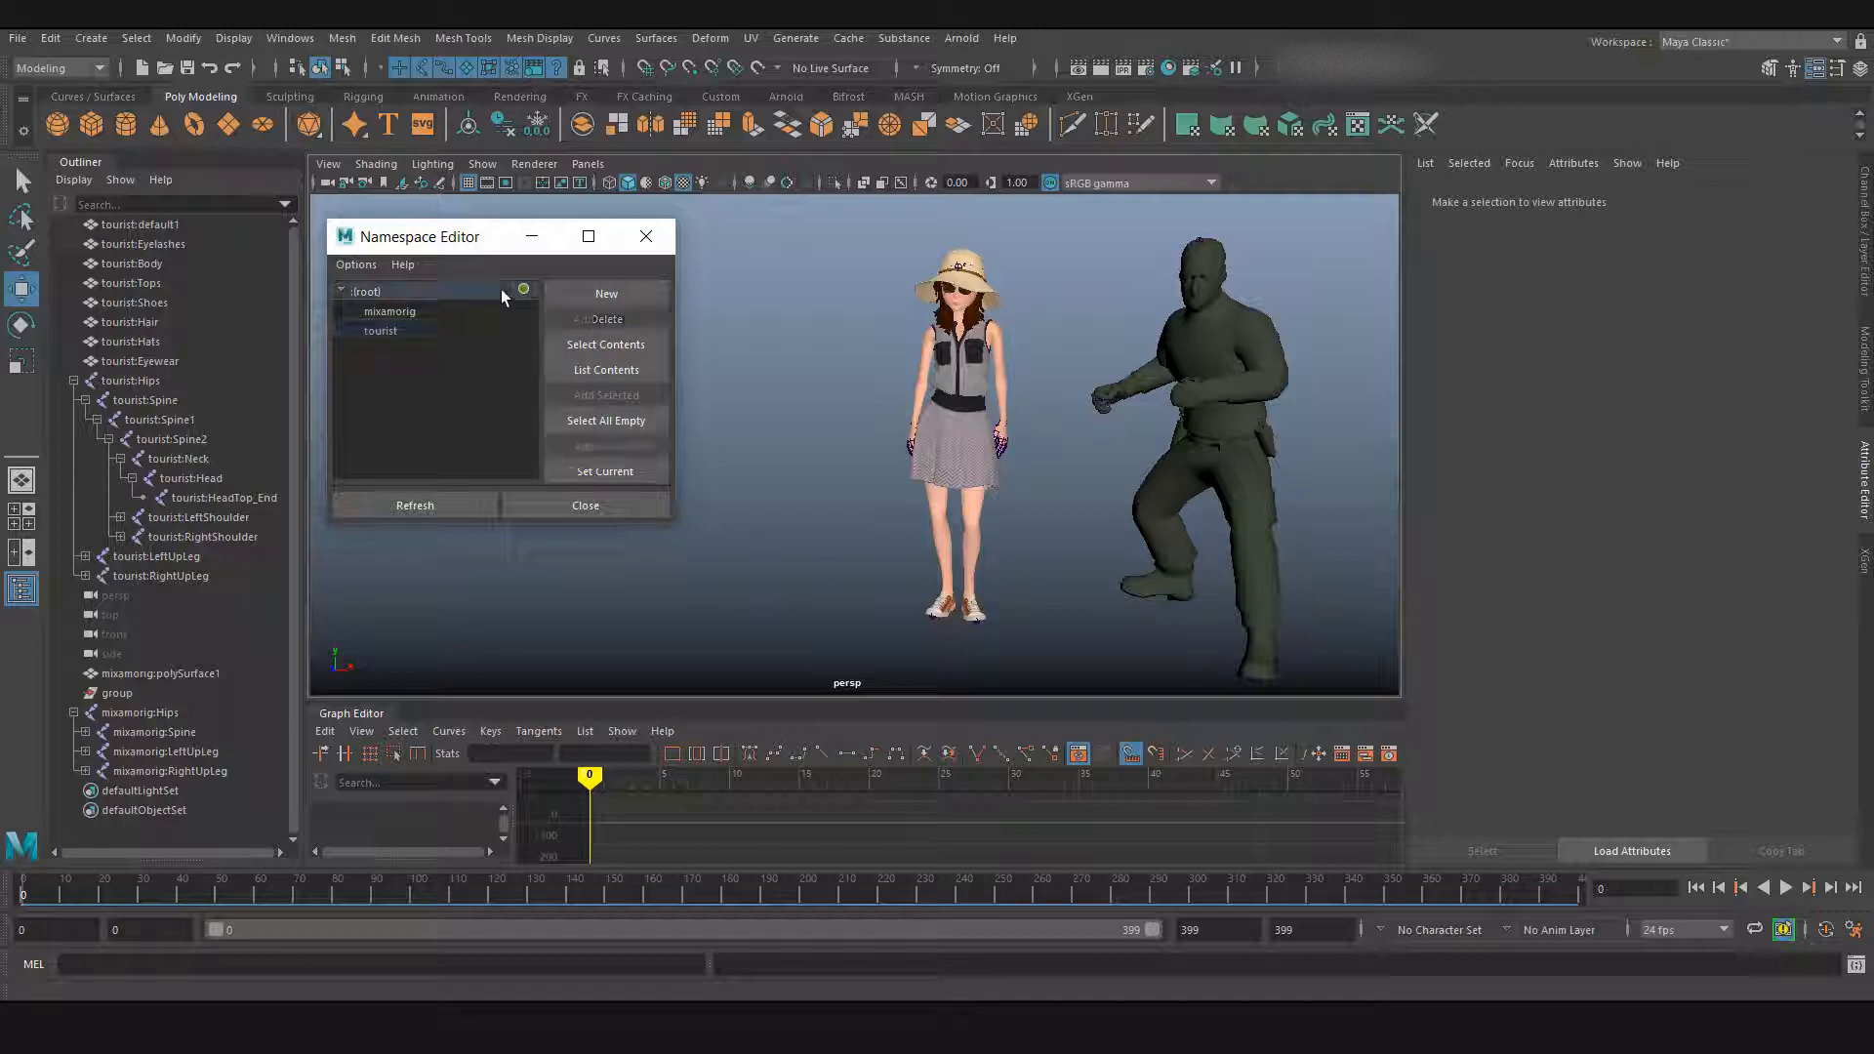
left_click(92, 125)
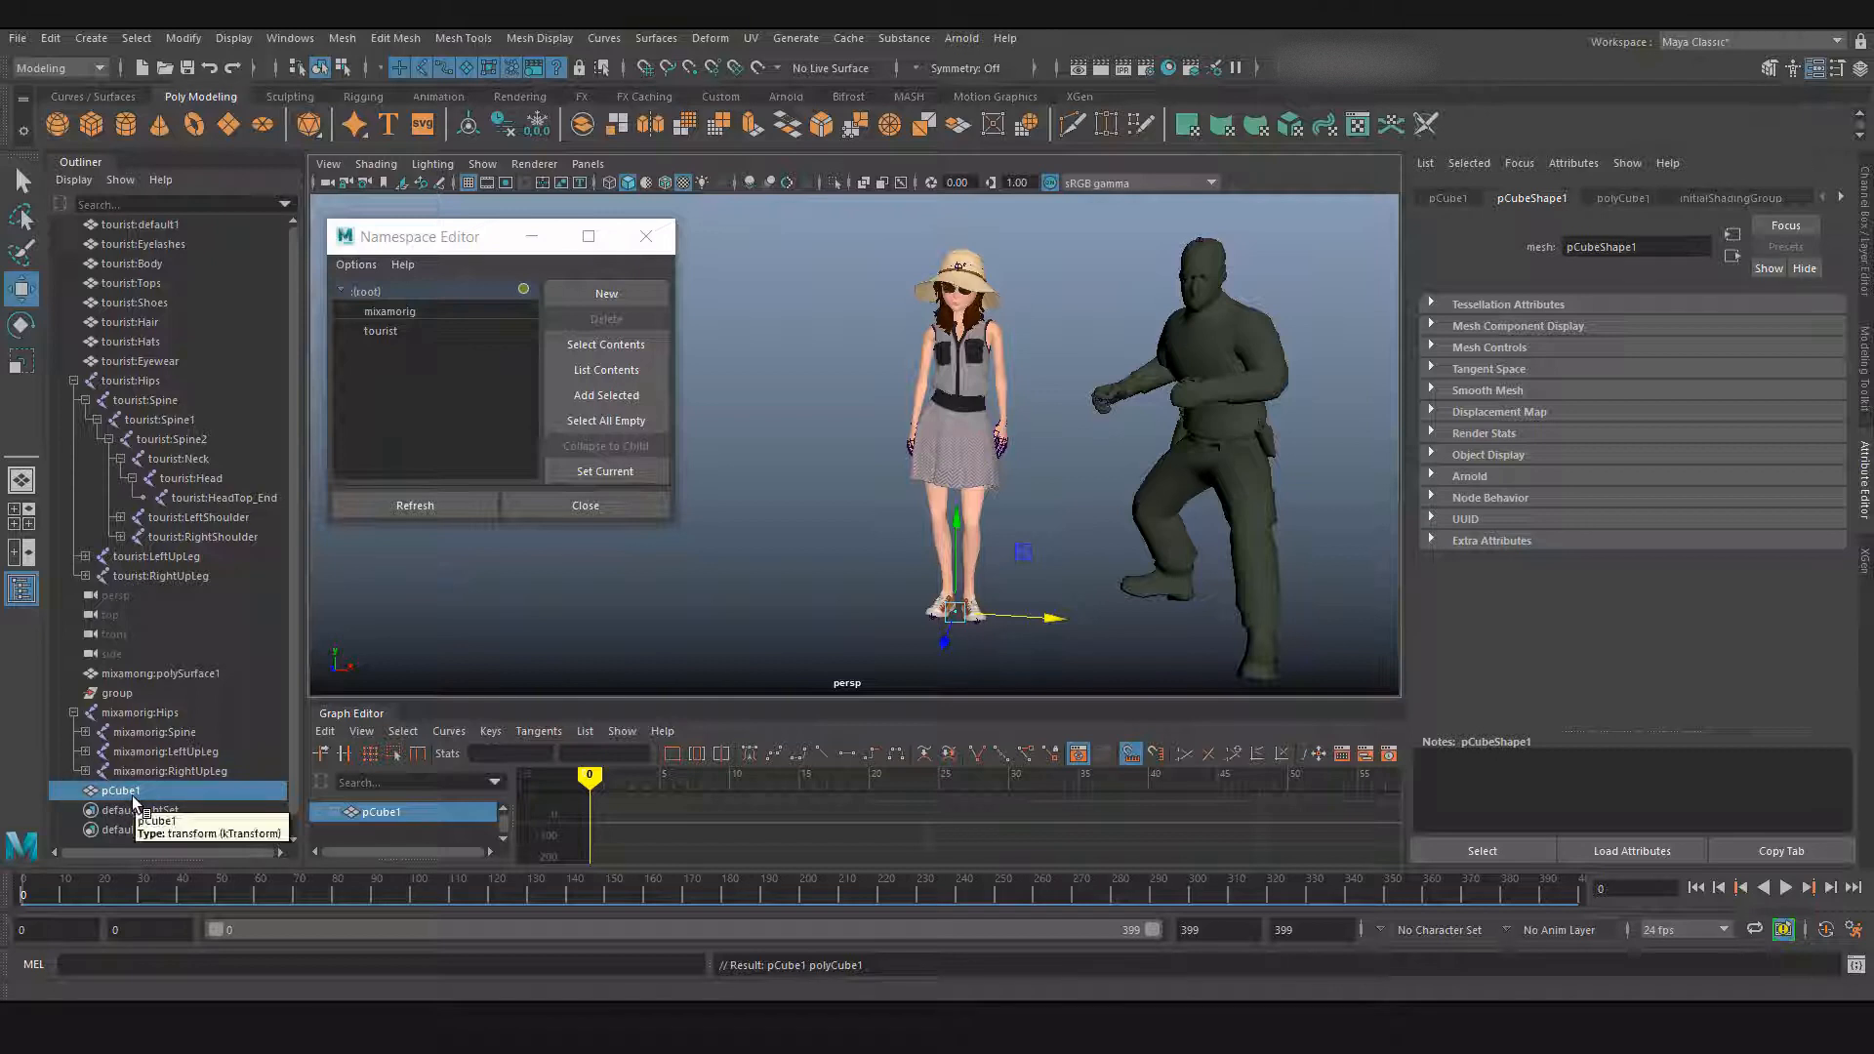
Step: Make mixamorig the current namespace and create a polygon cylinder in it
left_click(400, 310)
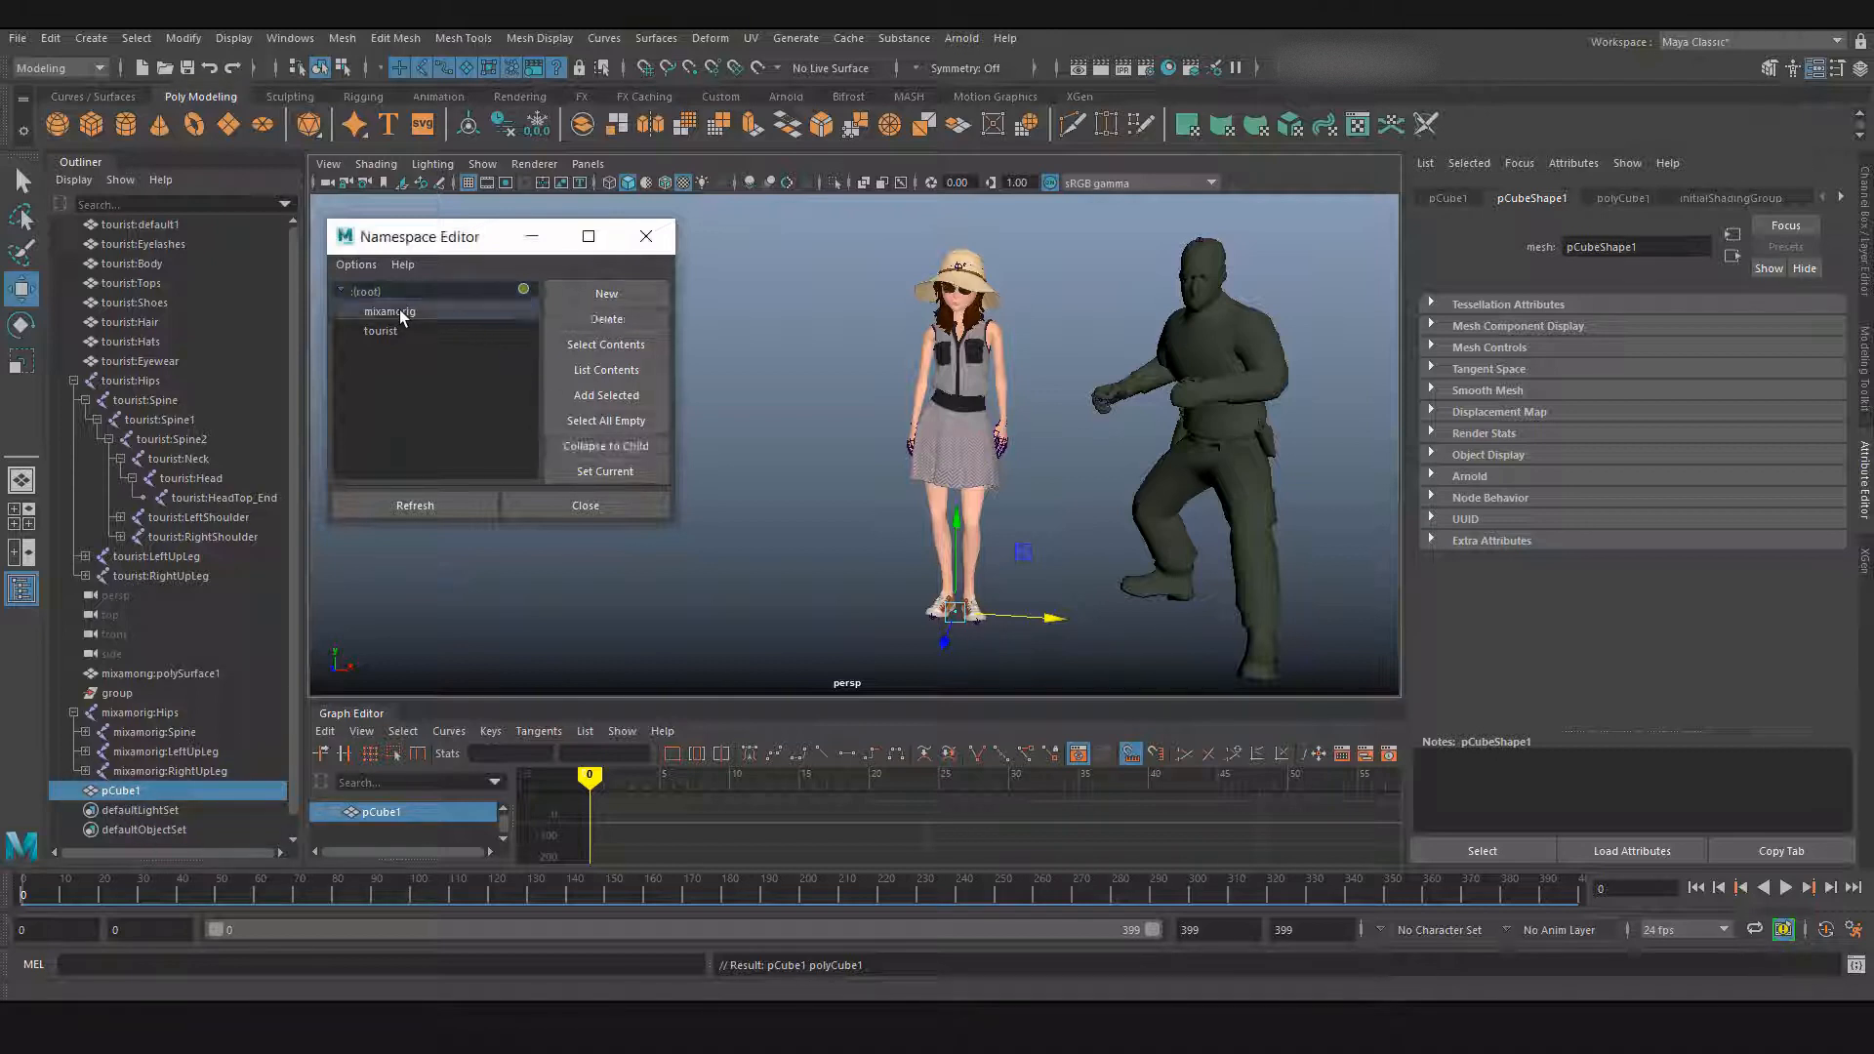
left_click(586, 473)
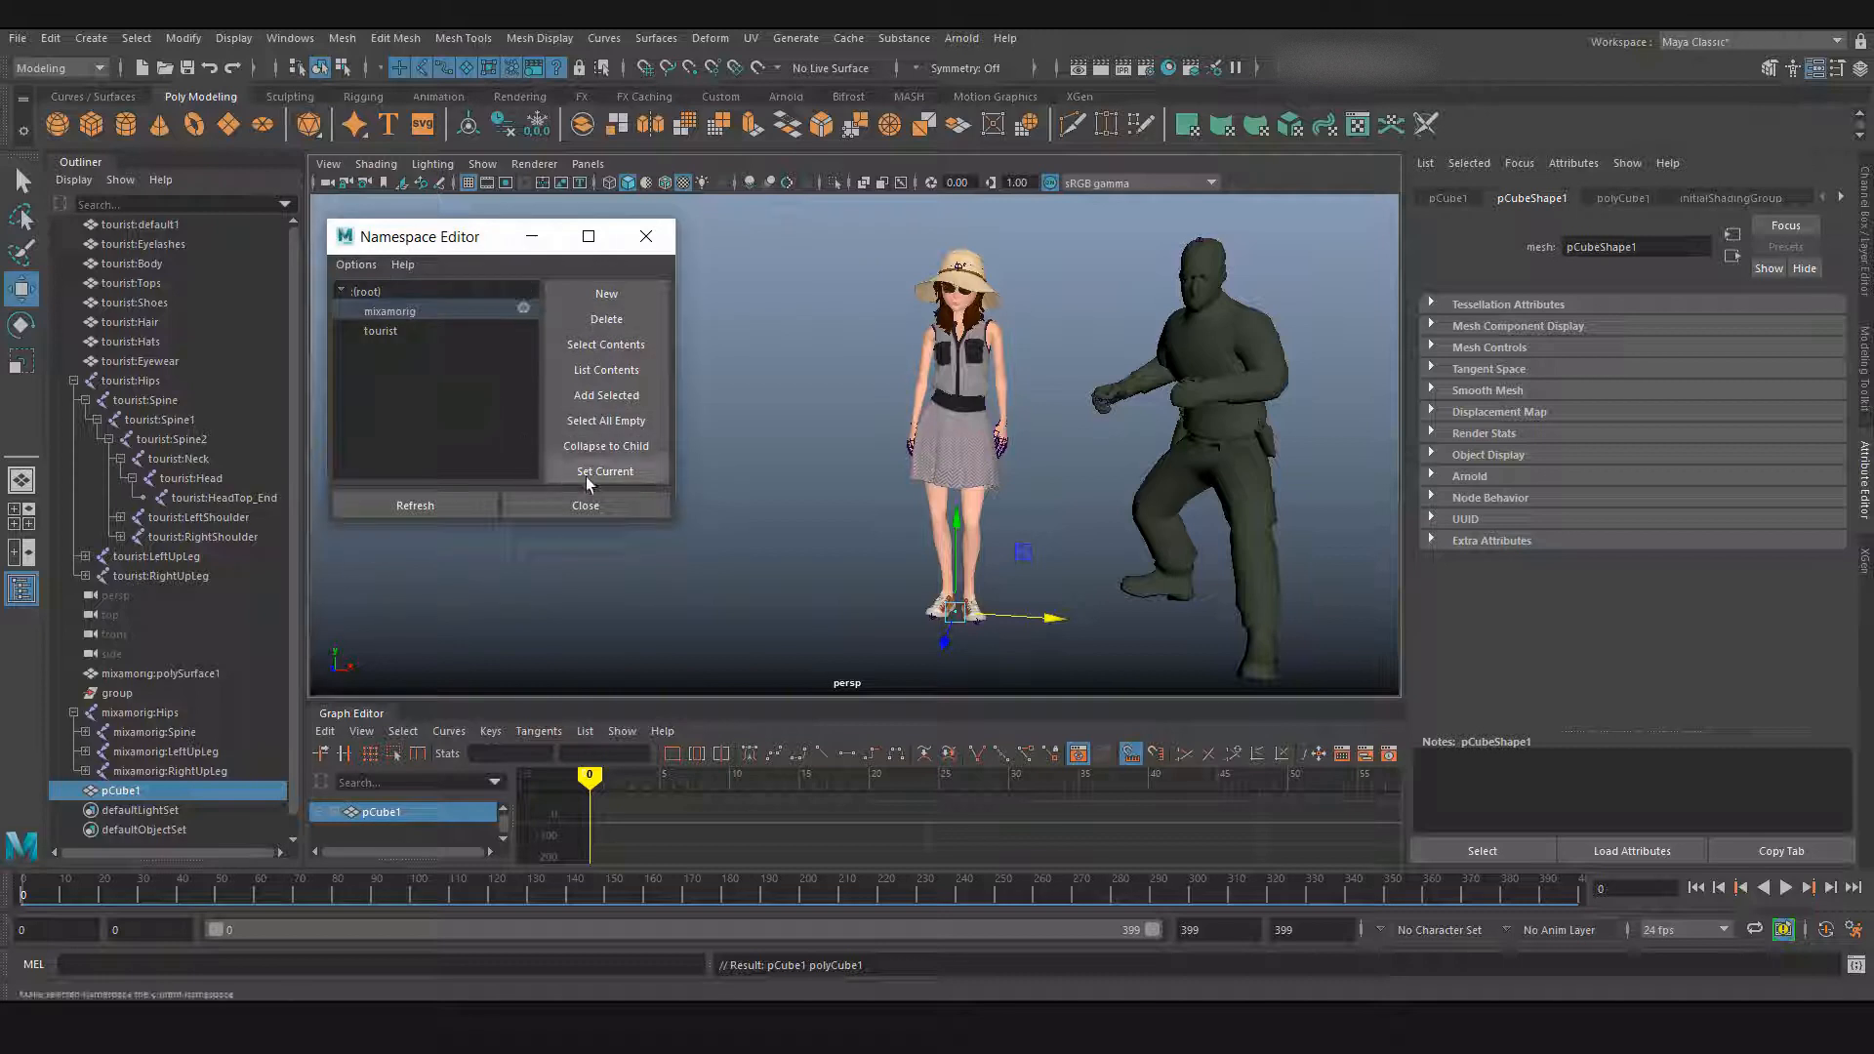
left_click(119, 131)
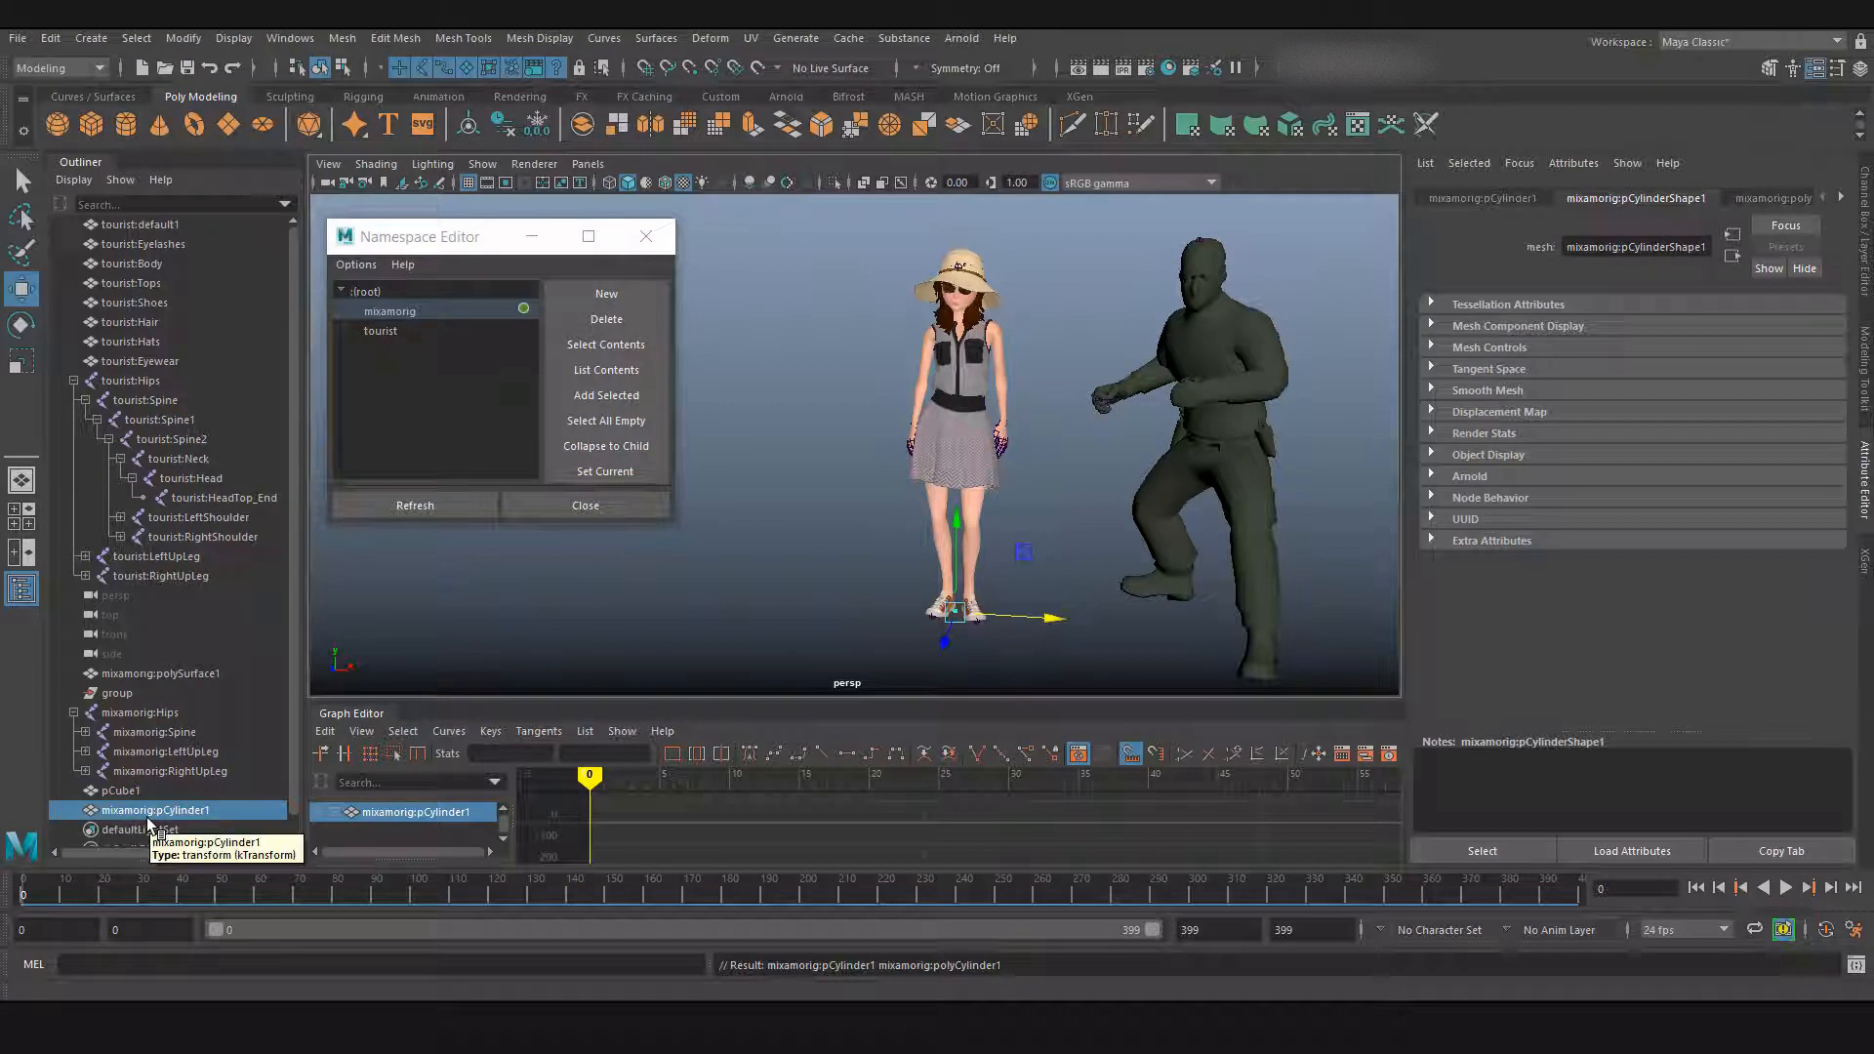
Step: Make tourist the current namespace and create a polygon sphere in it
left_click(389, 334)
left_click(605, 472)
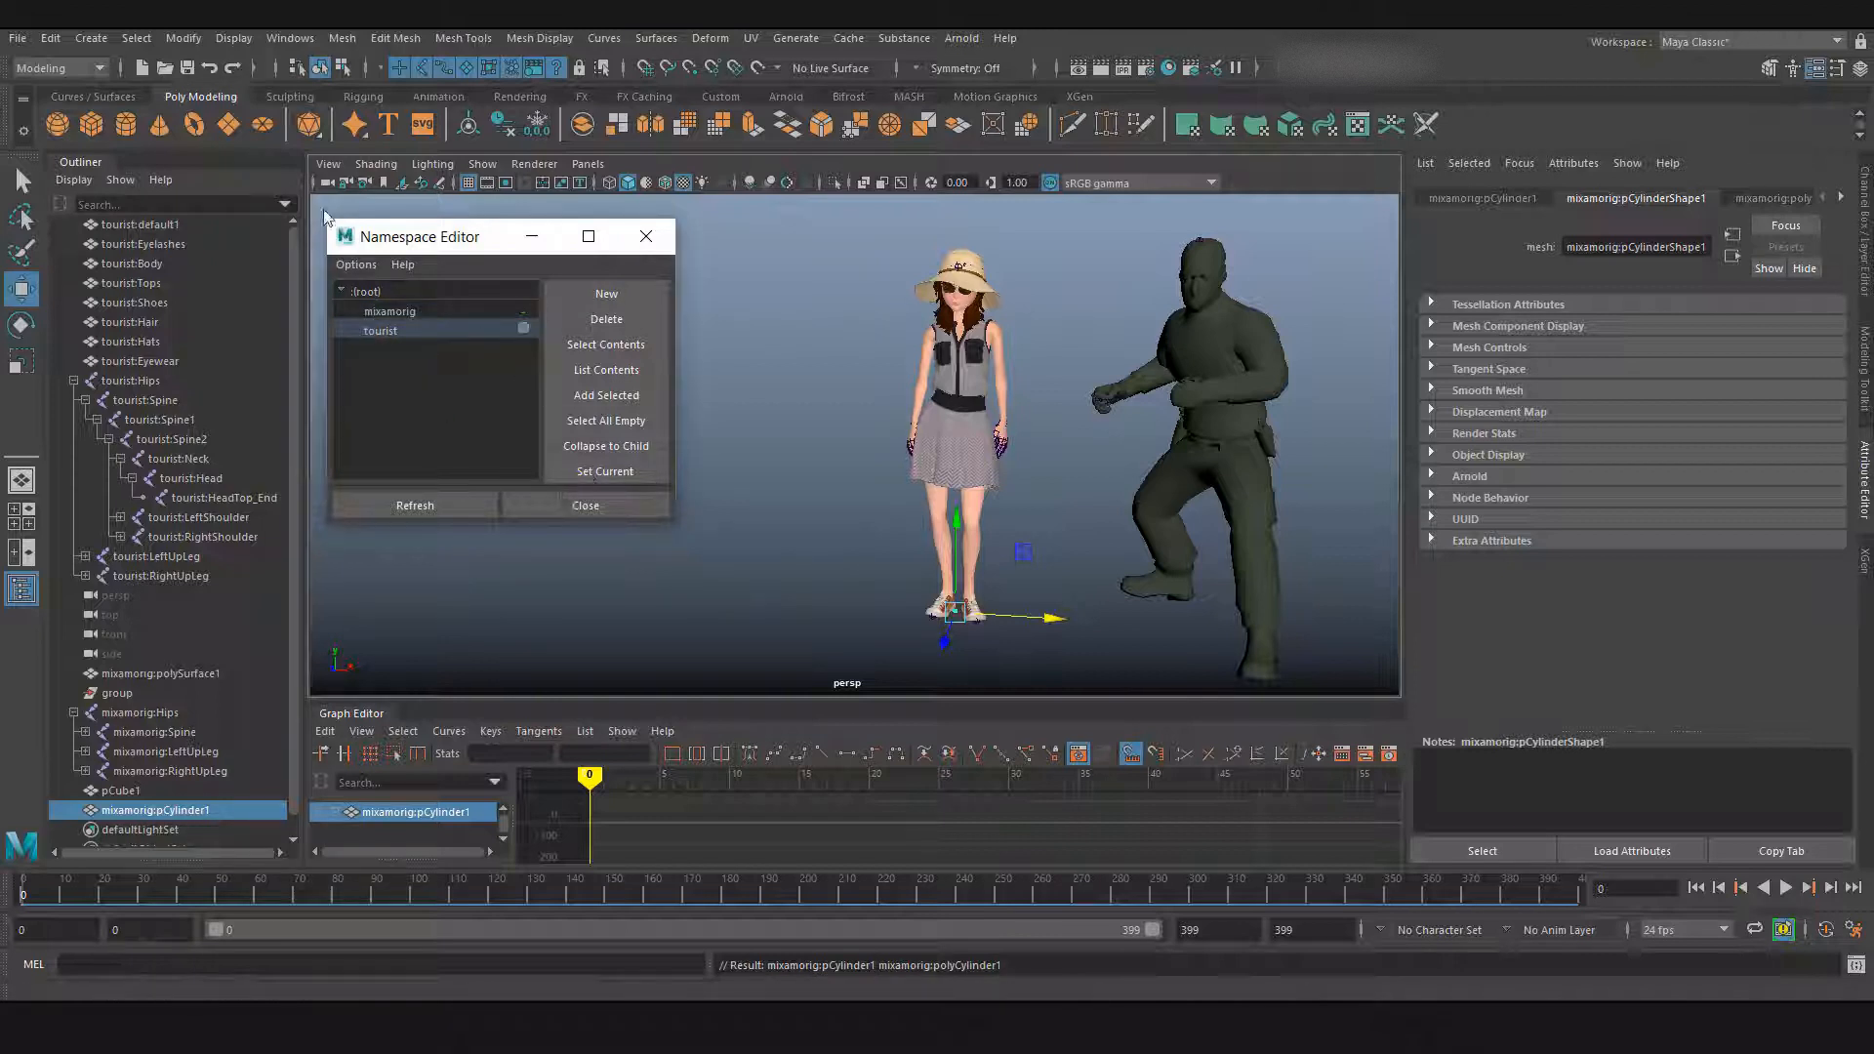
left_click(57, 125)
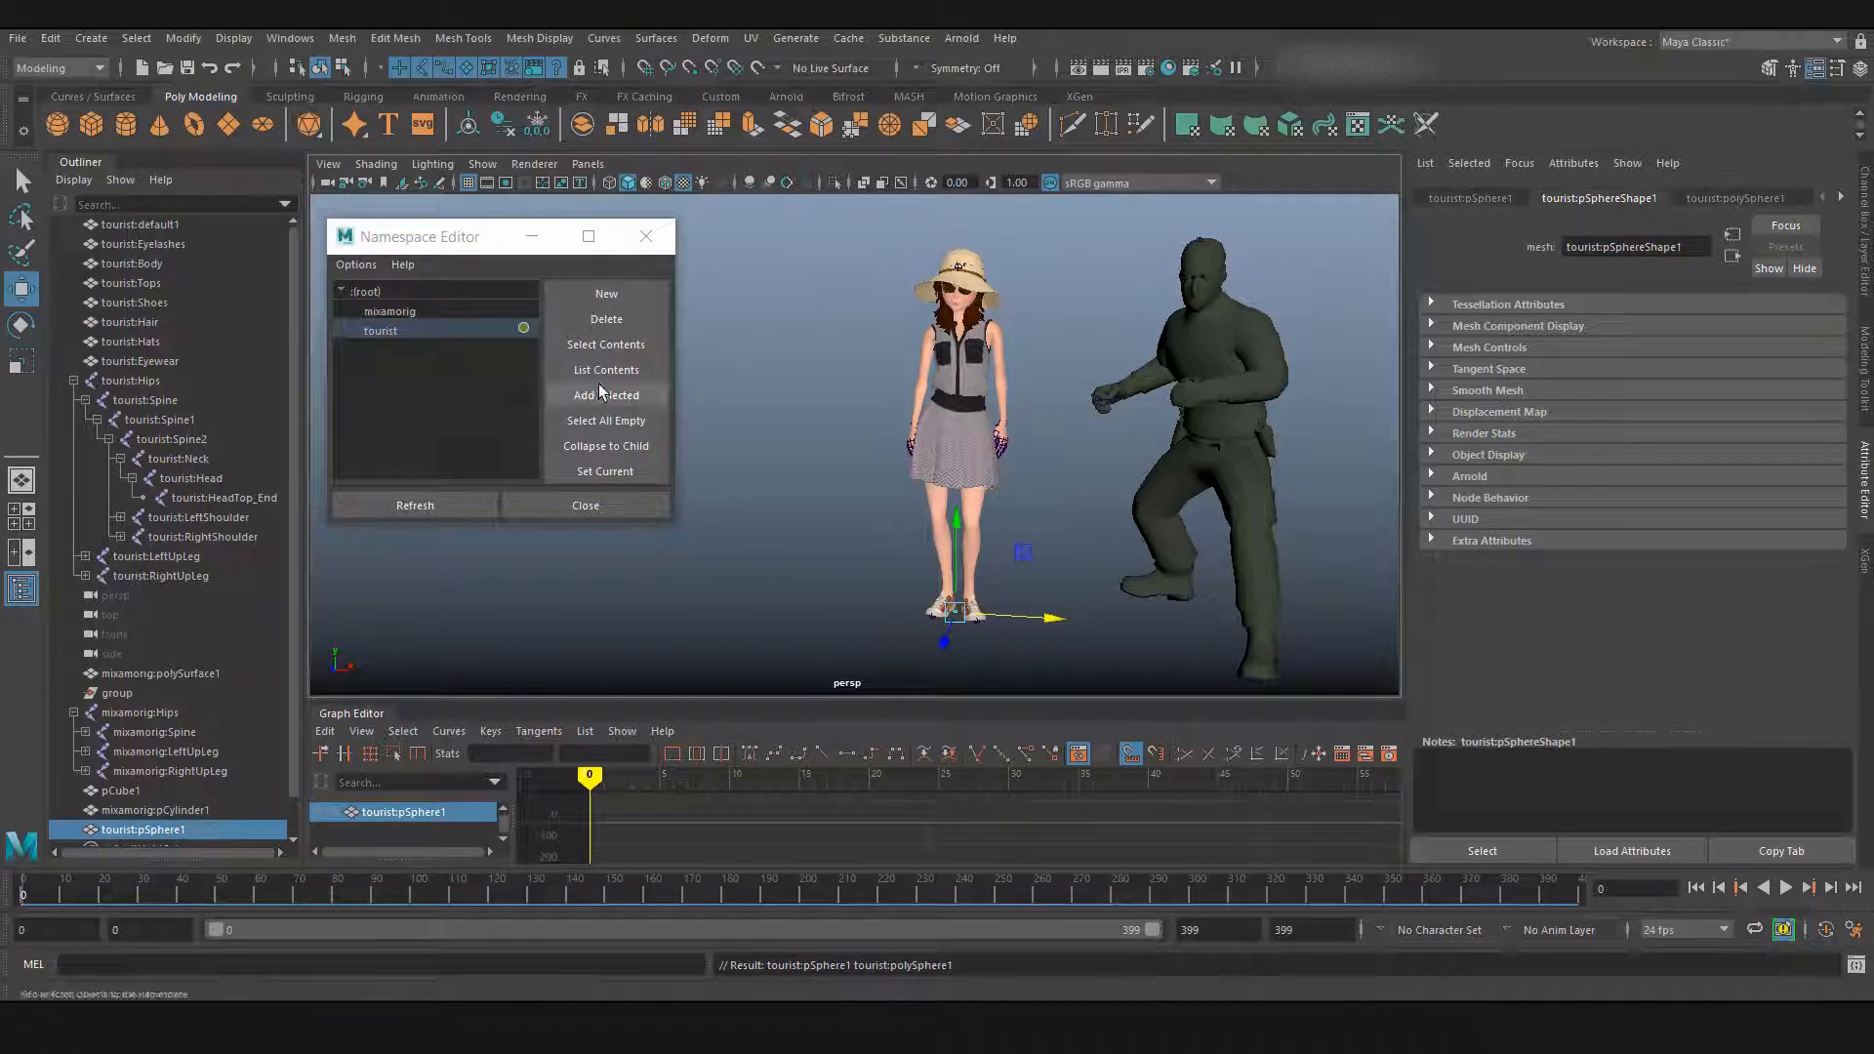
left_click(875, 292)
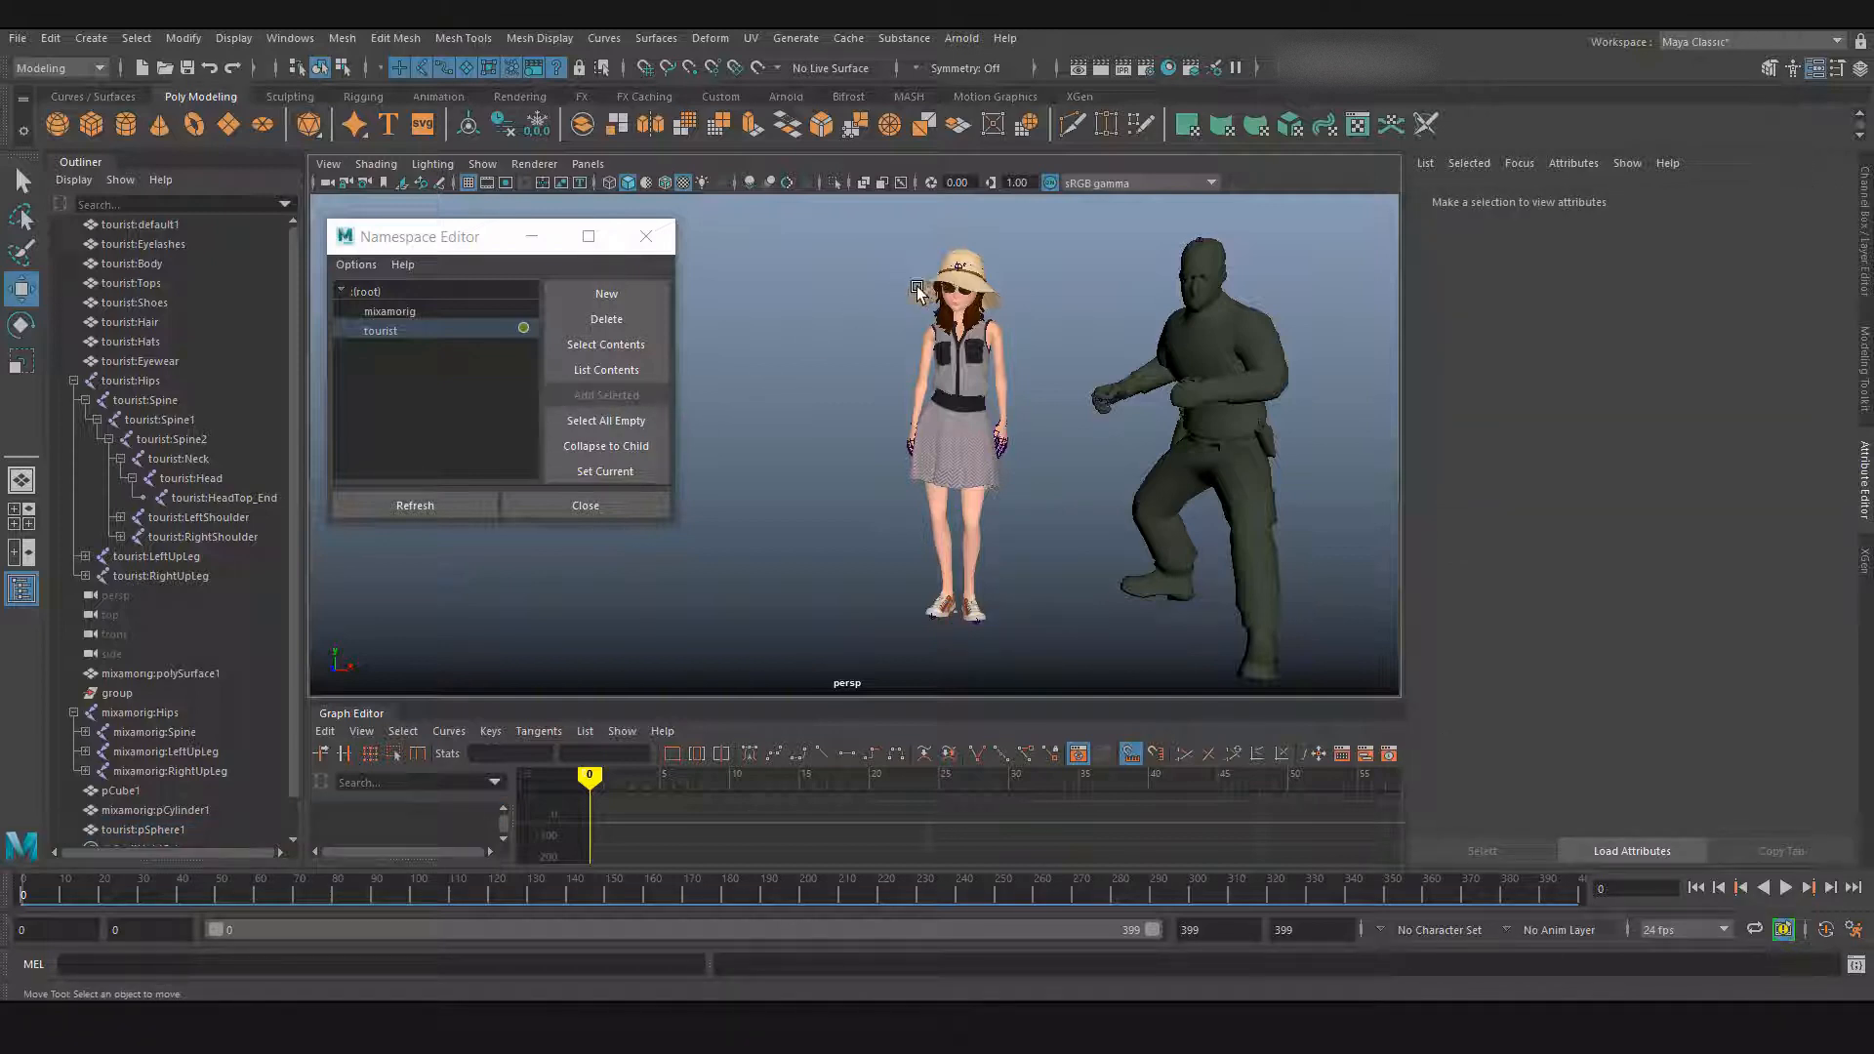
Step: Select the tourist's Hats, Hair, Eyewear, Eyelashes and default1 meshes together
left_click(917, 285)
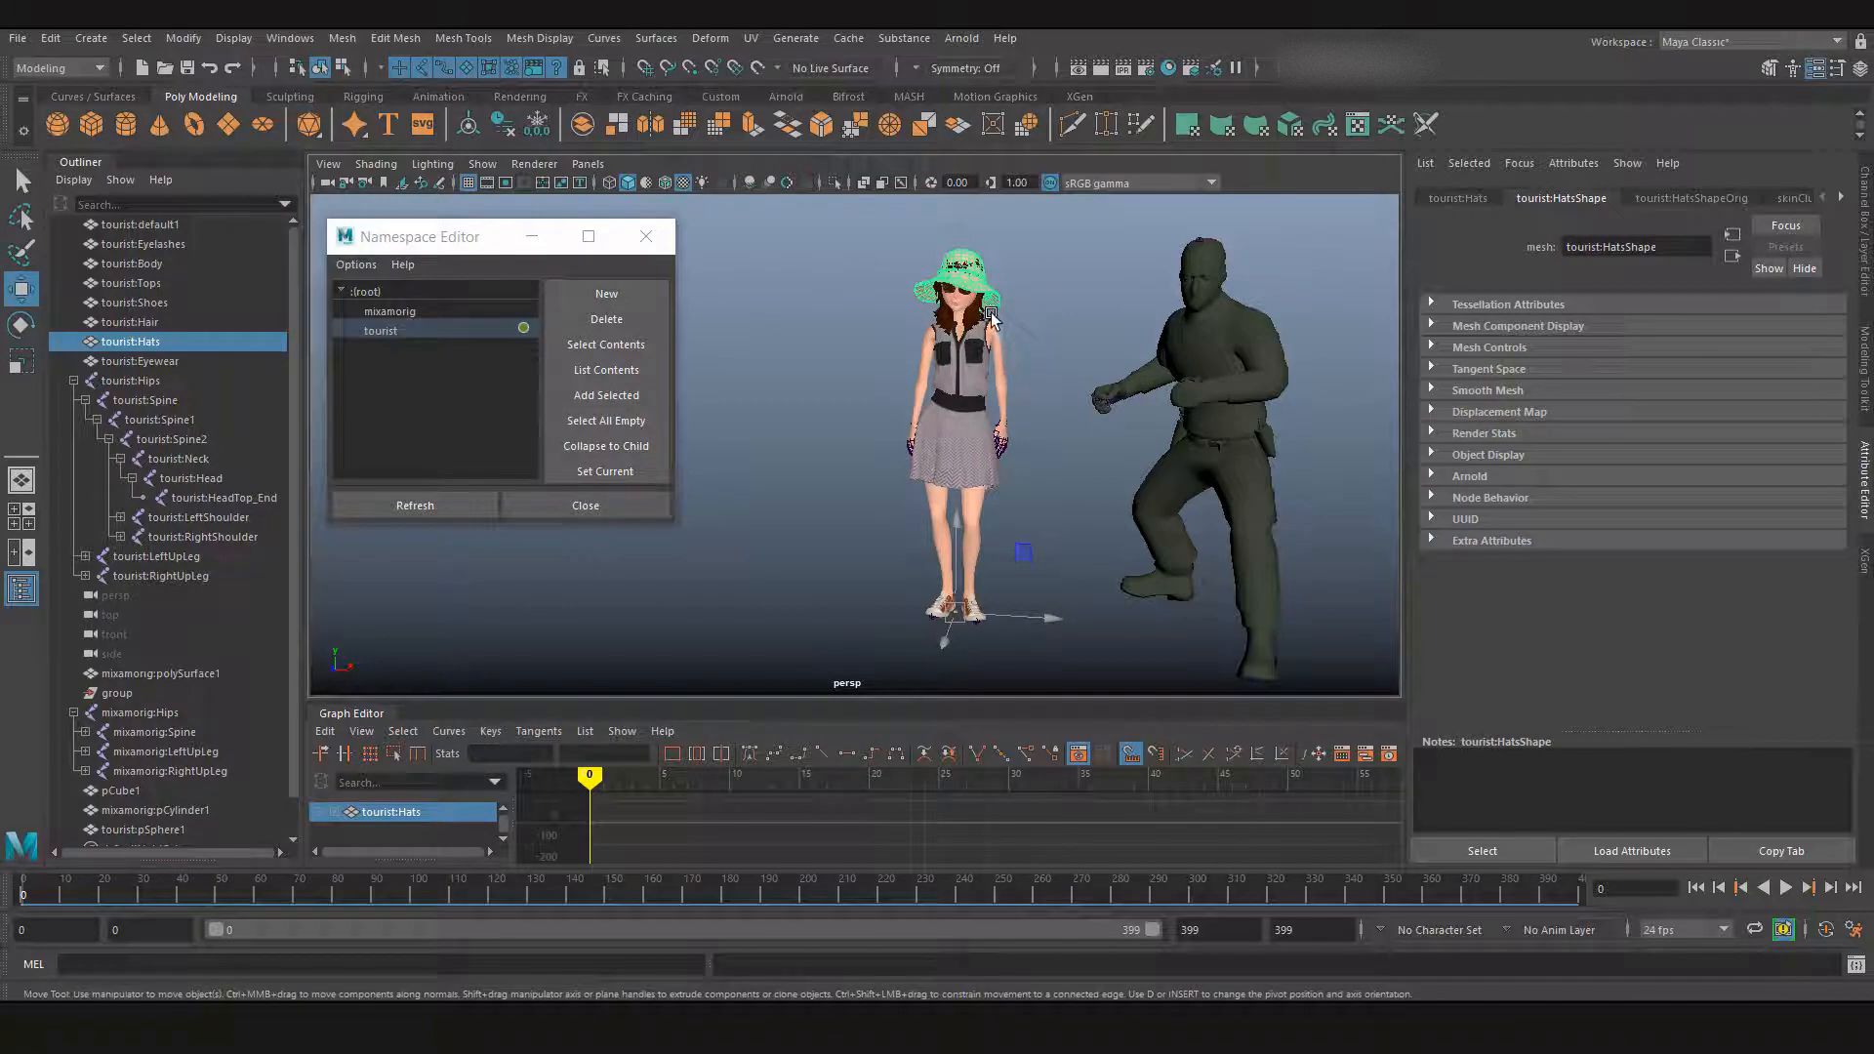
scroll(1028, 363, "up", 3)
scroll(1028, 364, "up", 6)
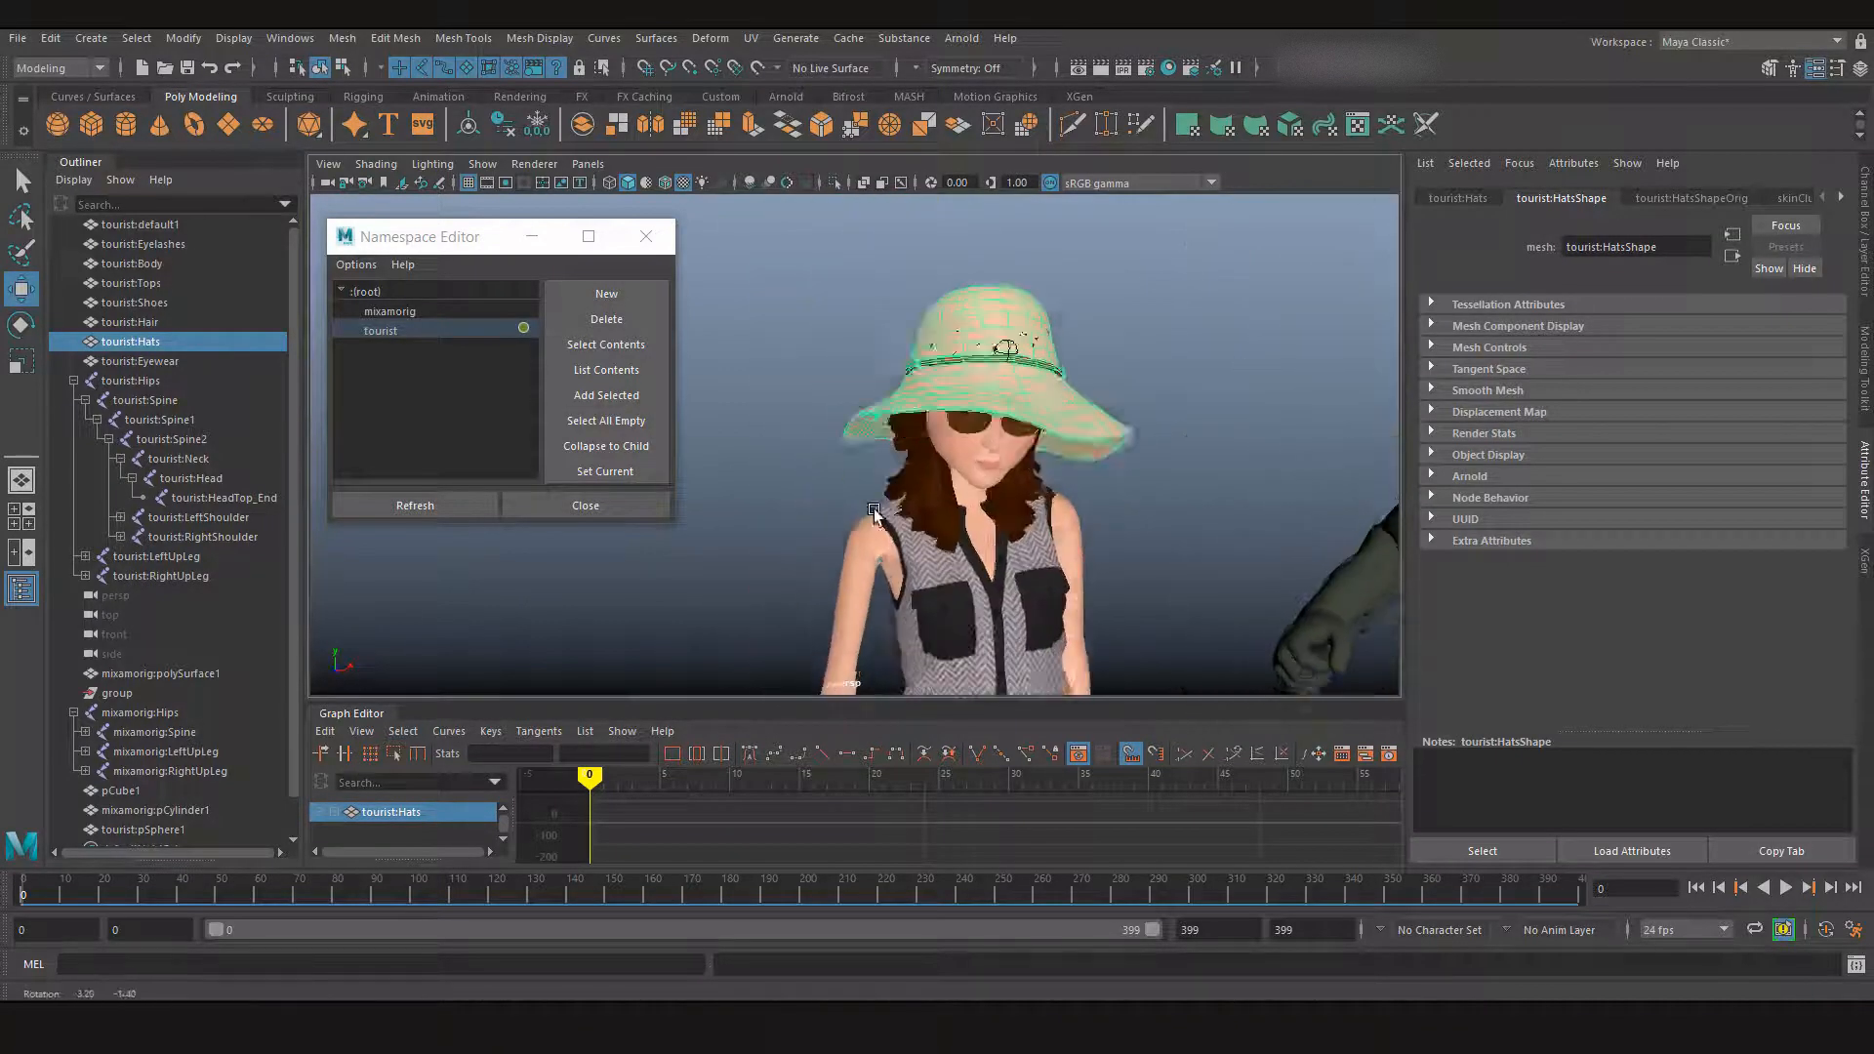
left_click(895, 420, "shift")
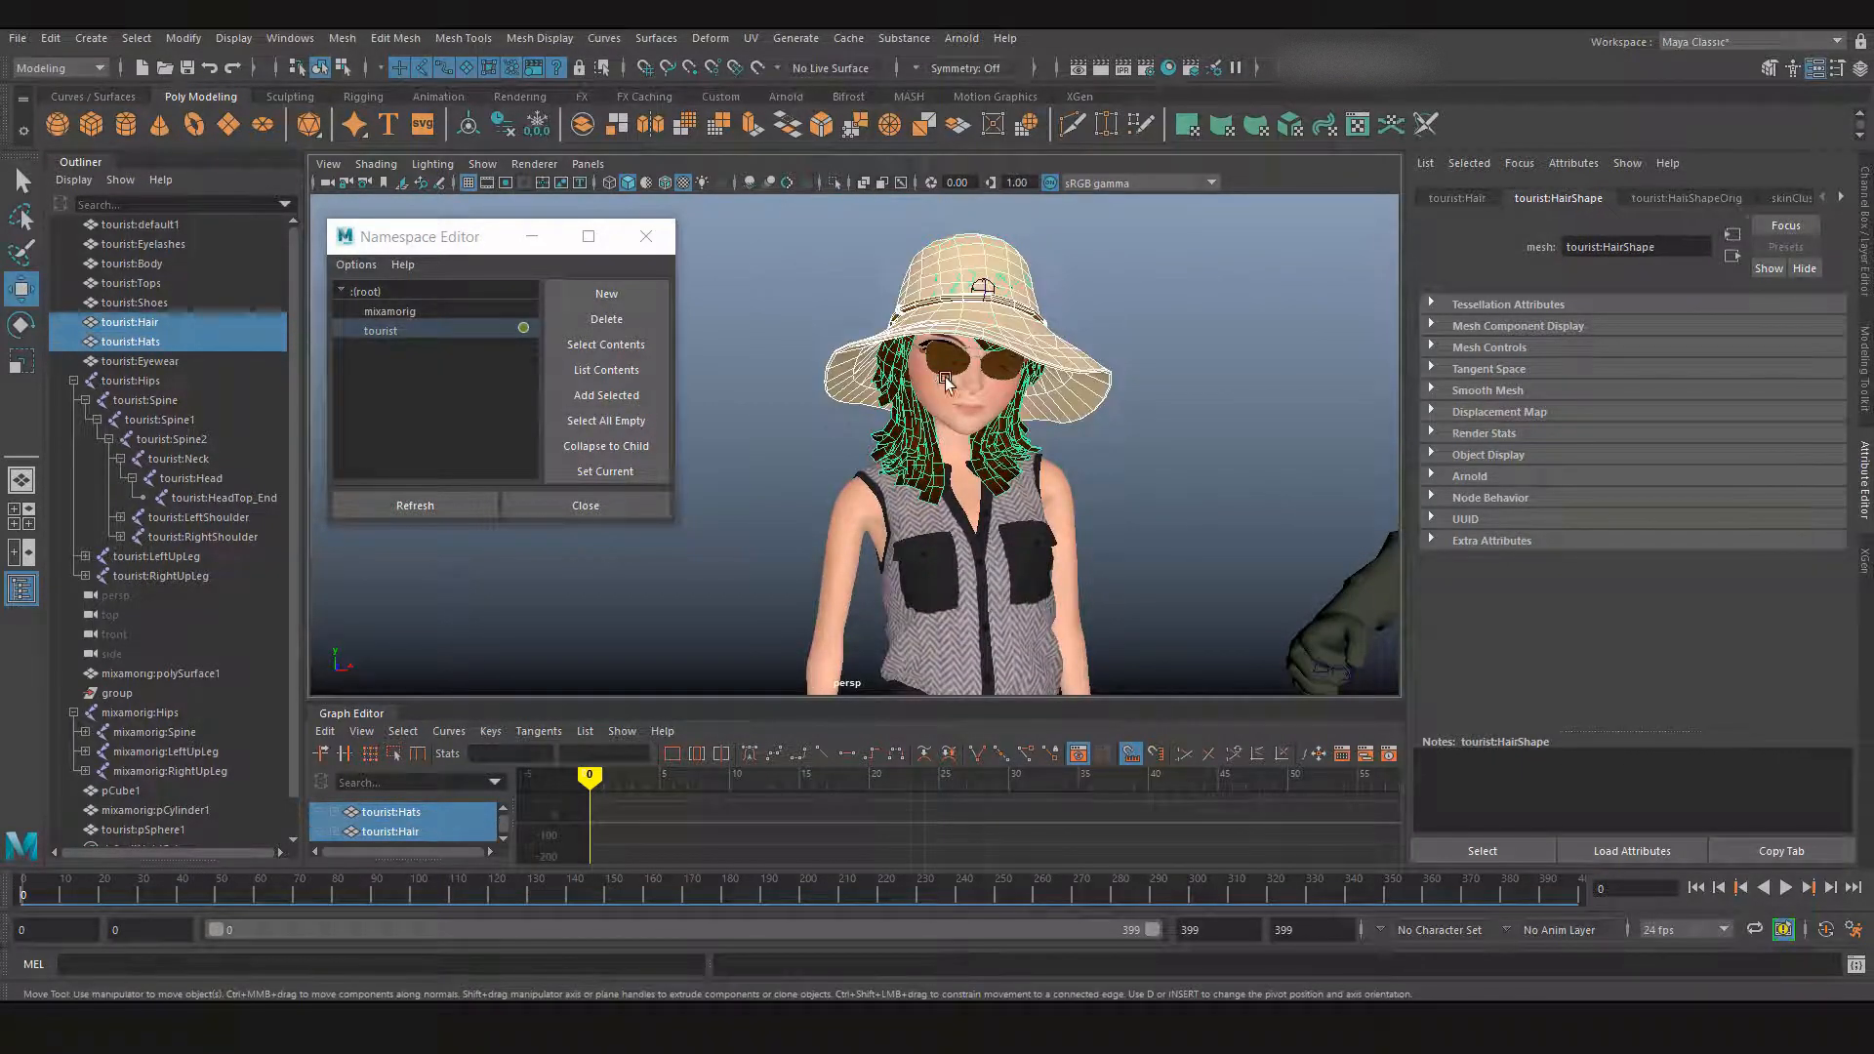
left_click(935, 373, "shift")
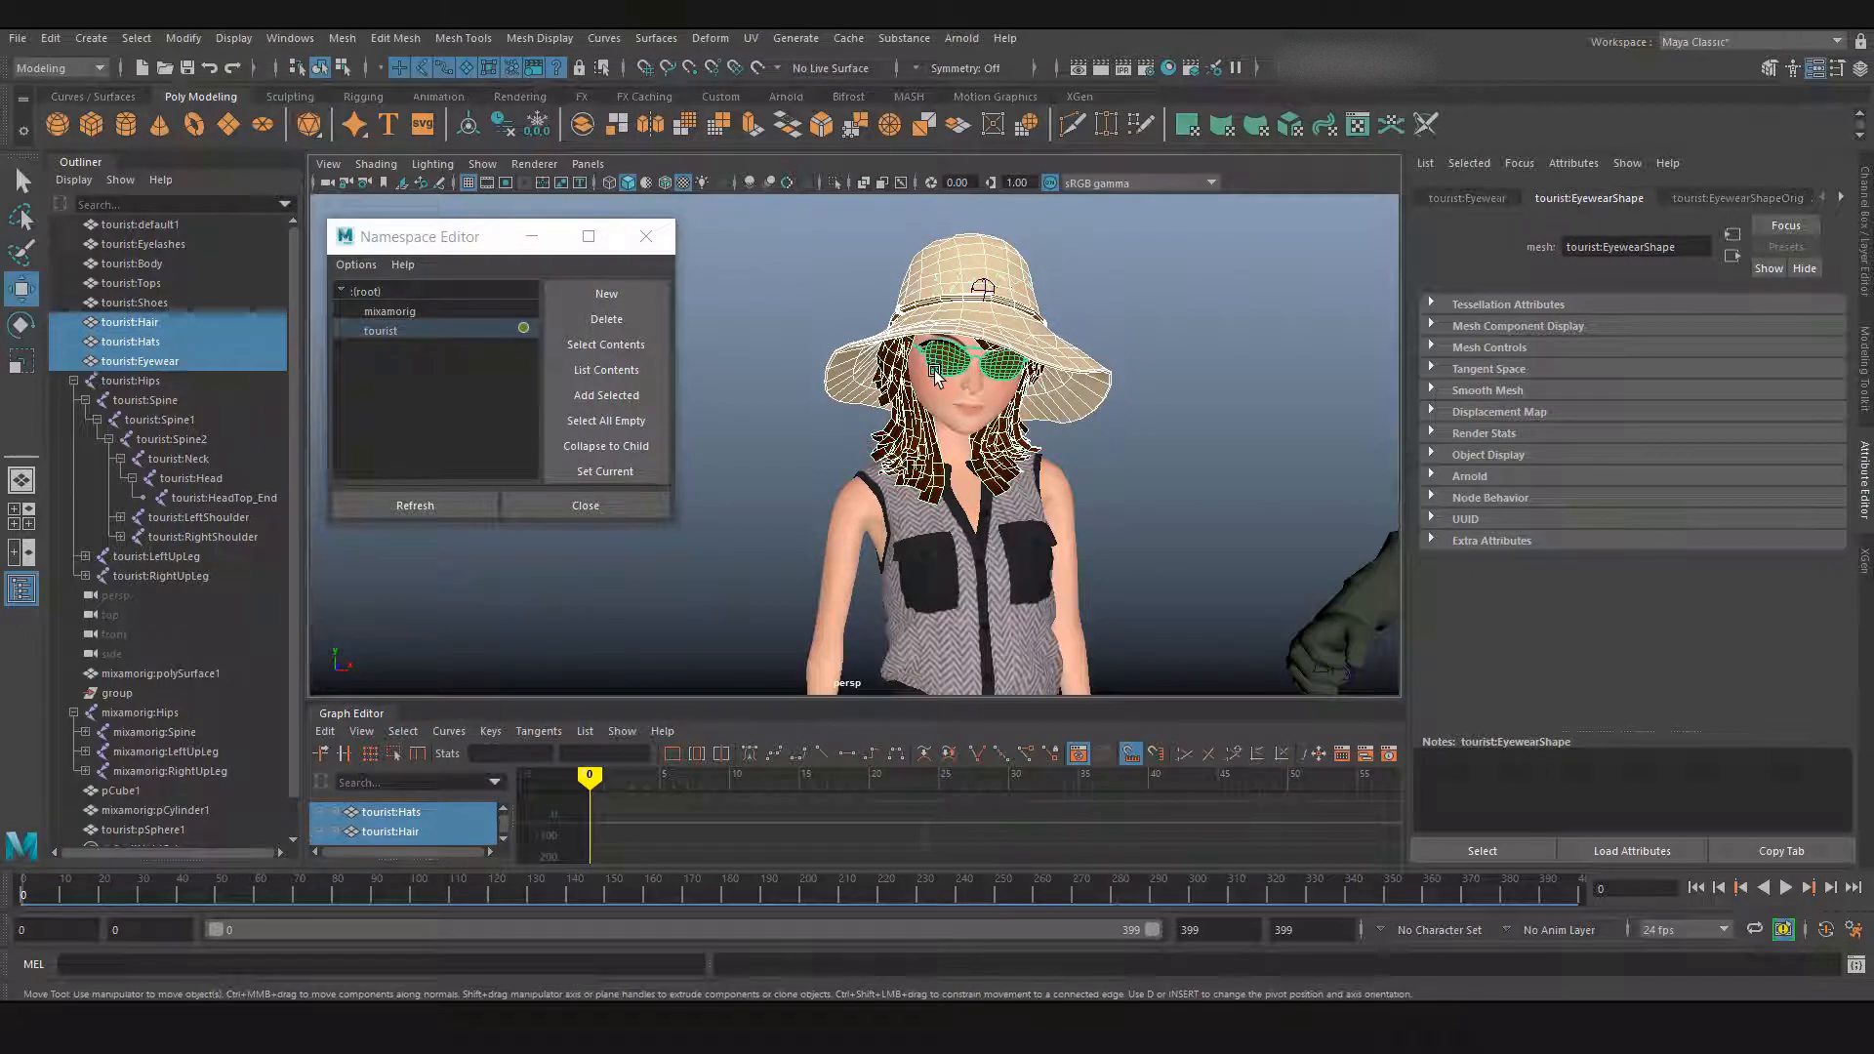
key("f")
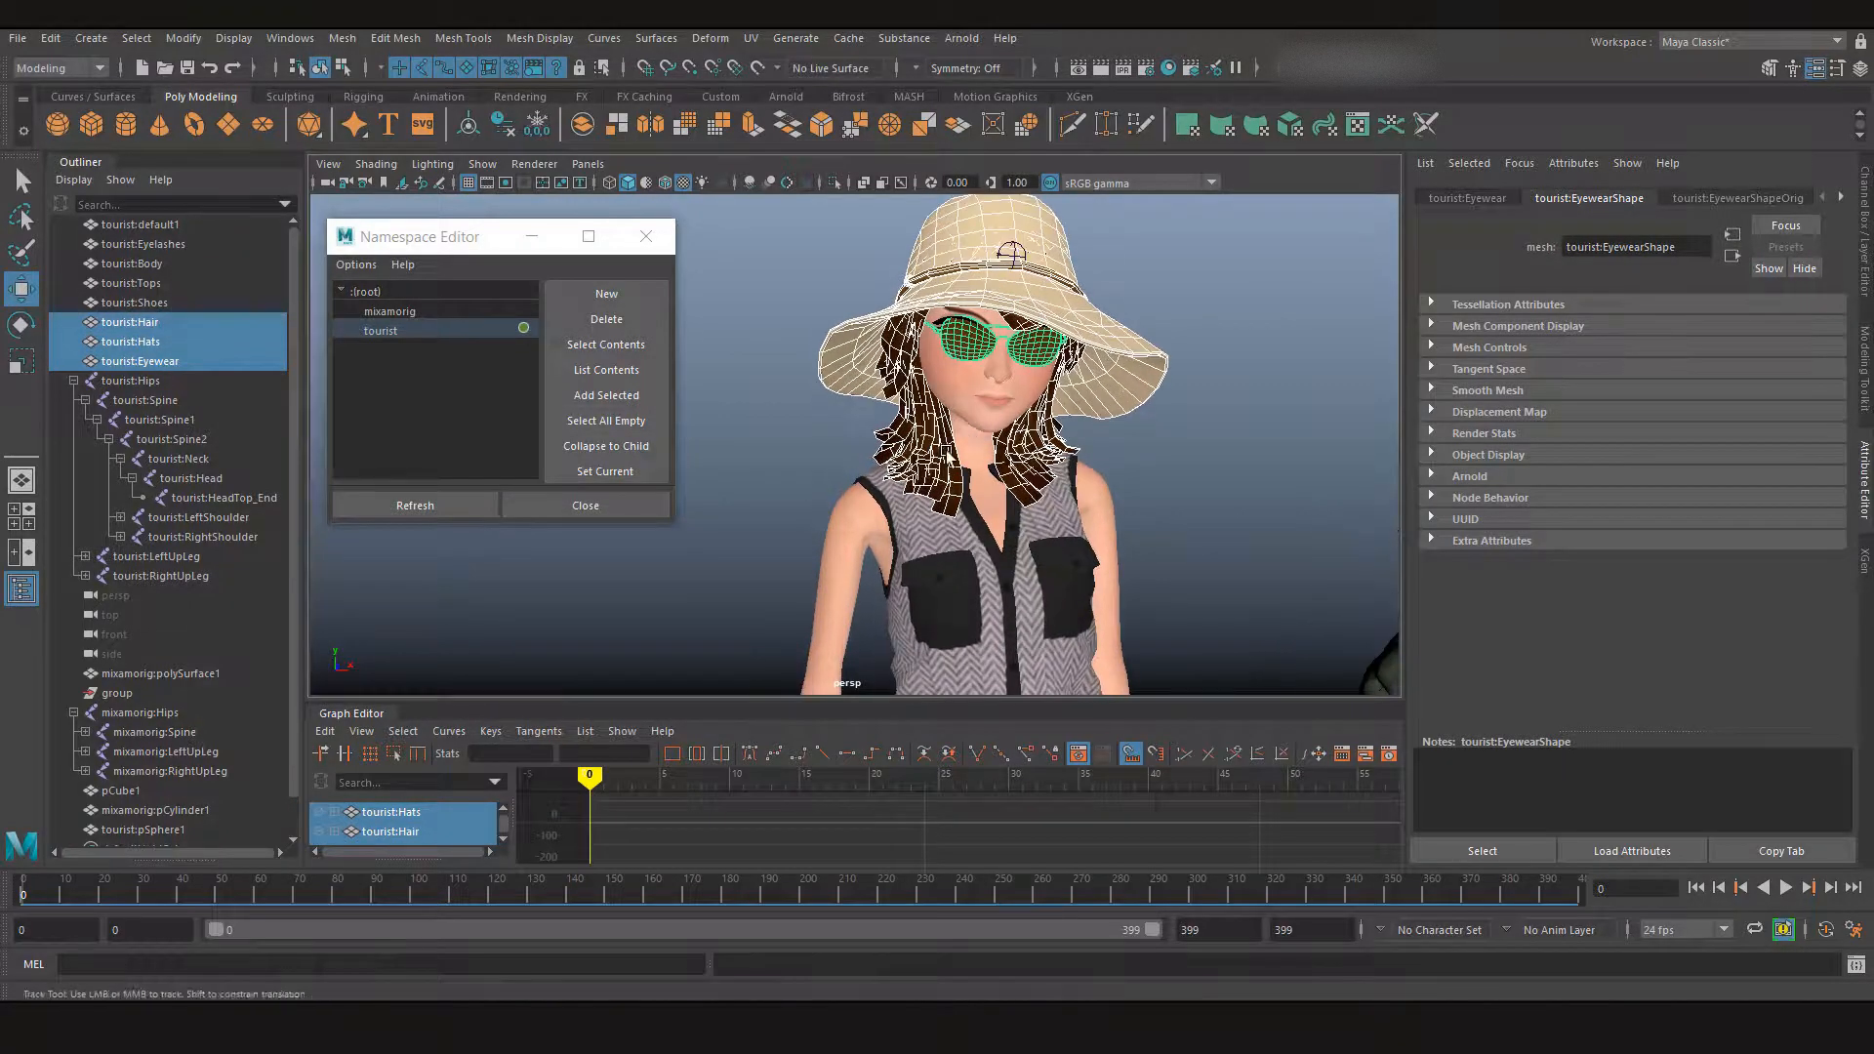
left_click_drag(813, 514, 857, 505, "alt")
right_click_drag(879, 457, 921, 509, "alt")
left_click_drag(920, 509, 939, 480, "alt")
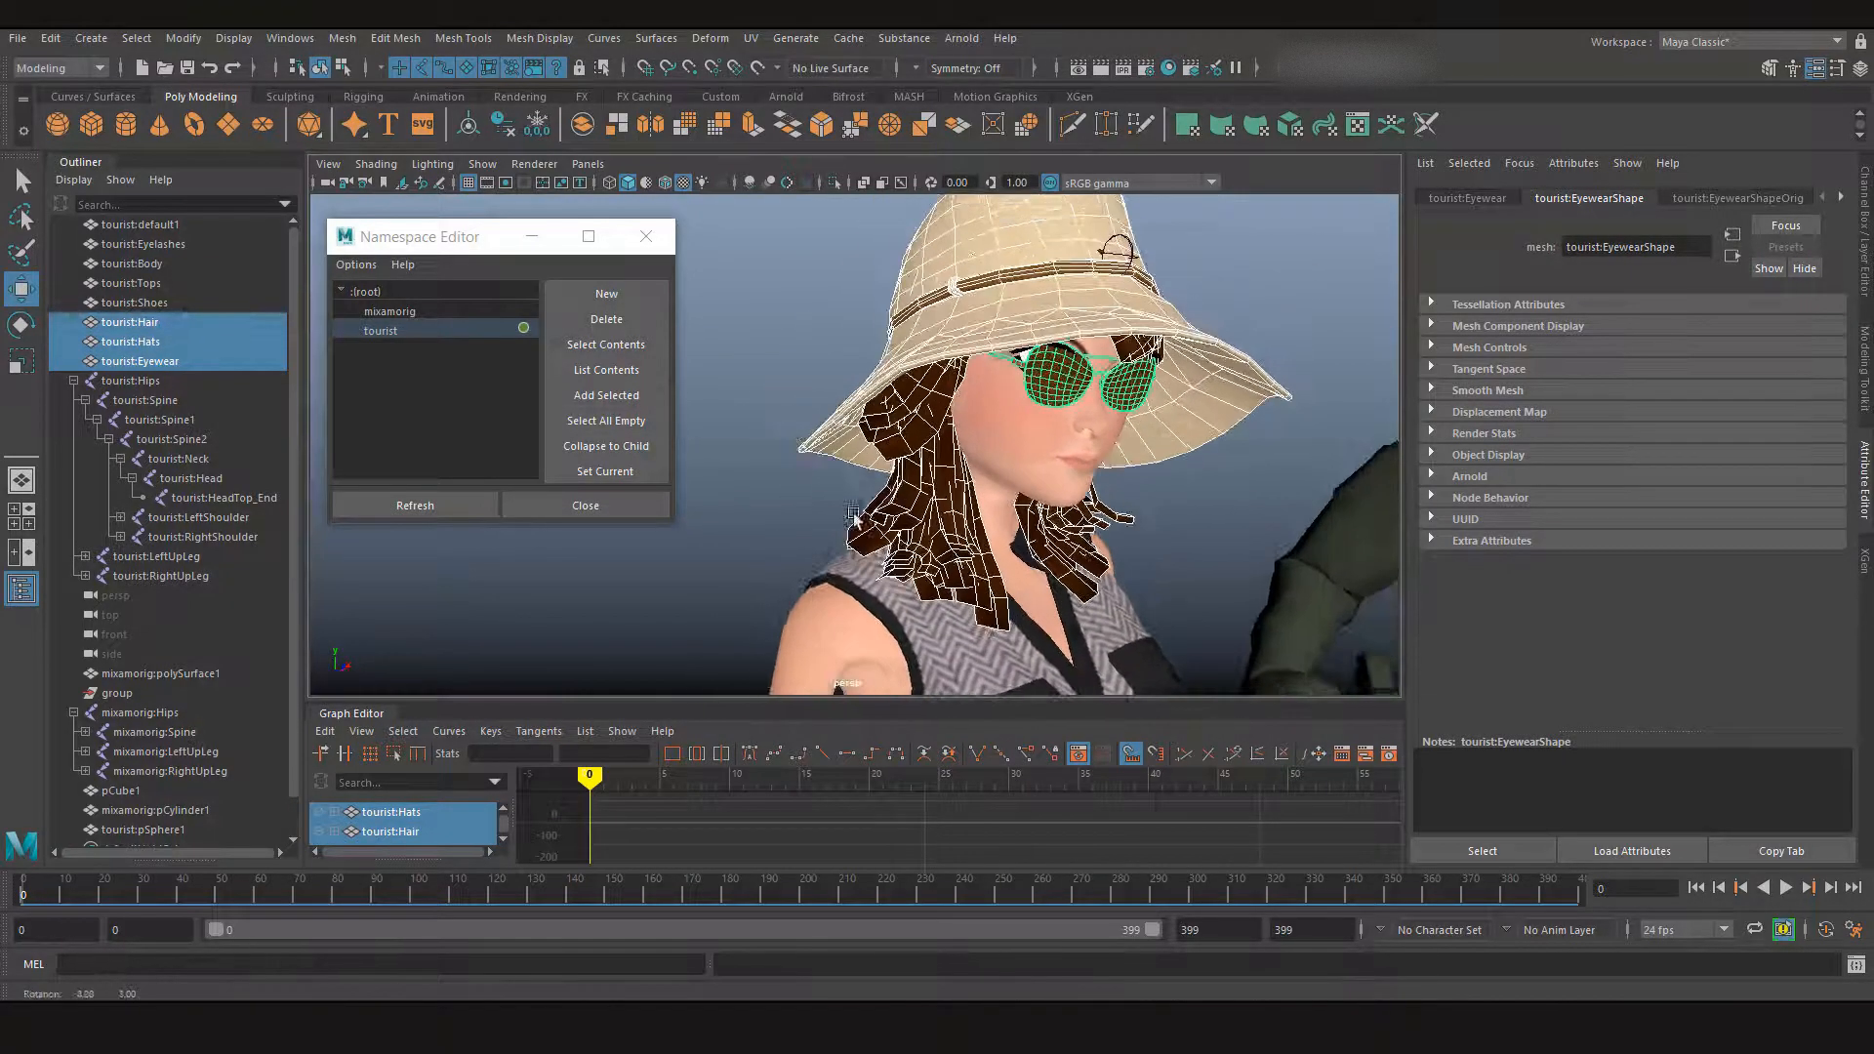
left_click(142, 244, "ctrl")
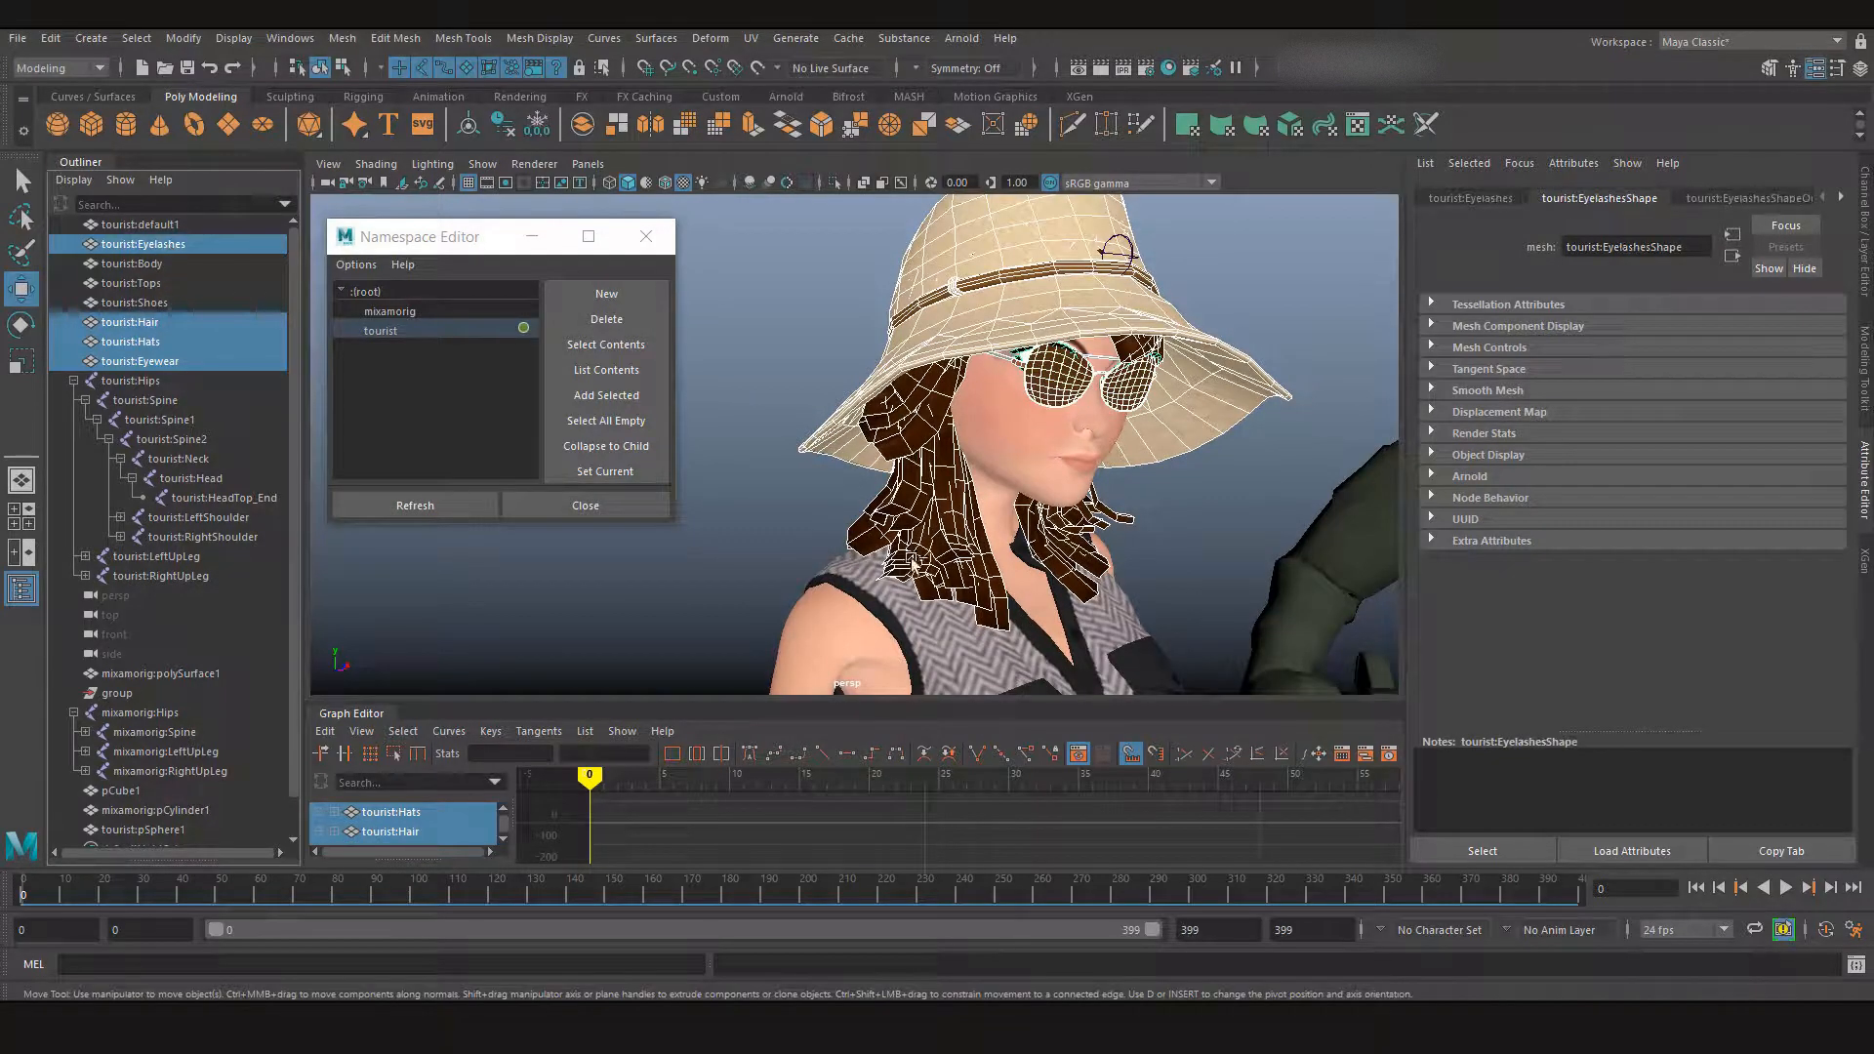
left_click_drag(850, 556, 913, 578, "alt")
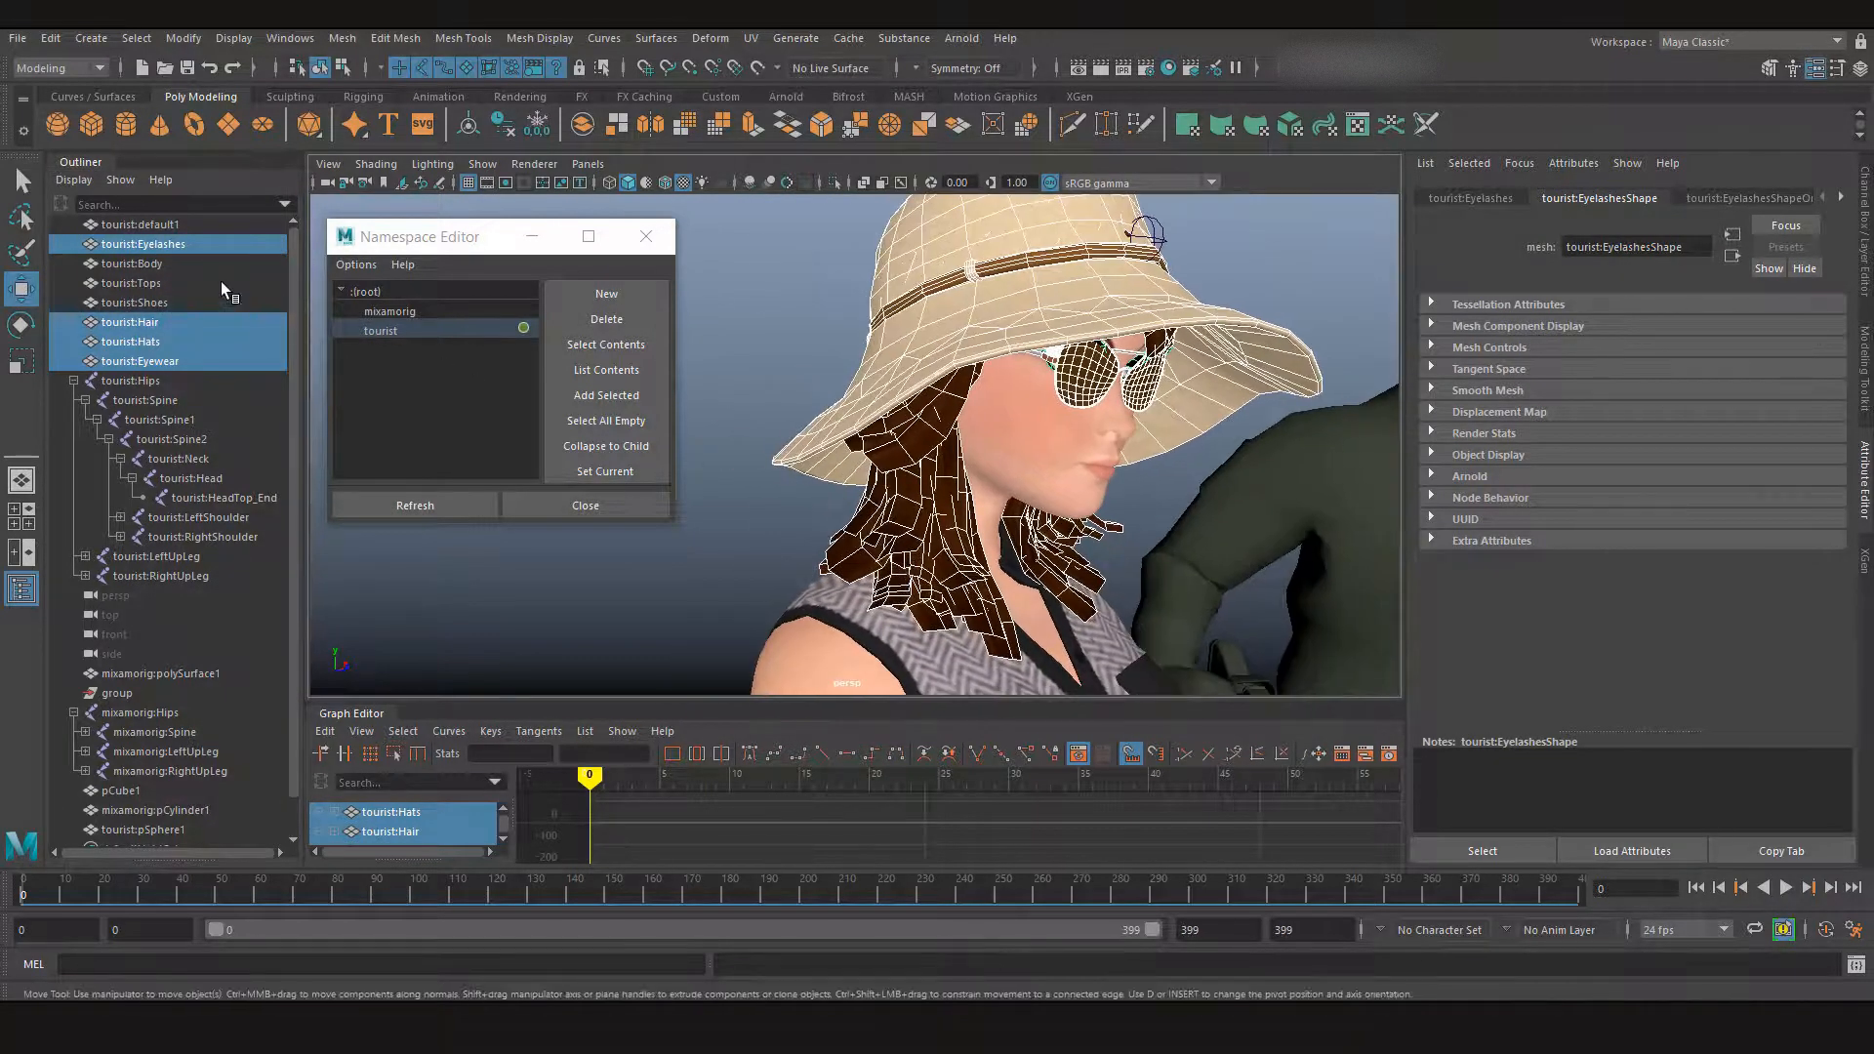
left_click(152, 226, "ctrl")
scroll(962, 533, "down", 6)
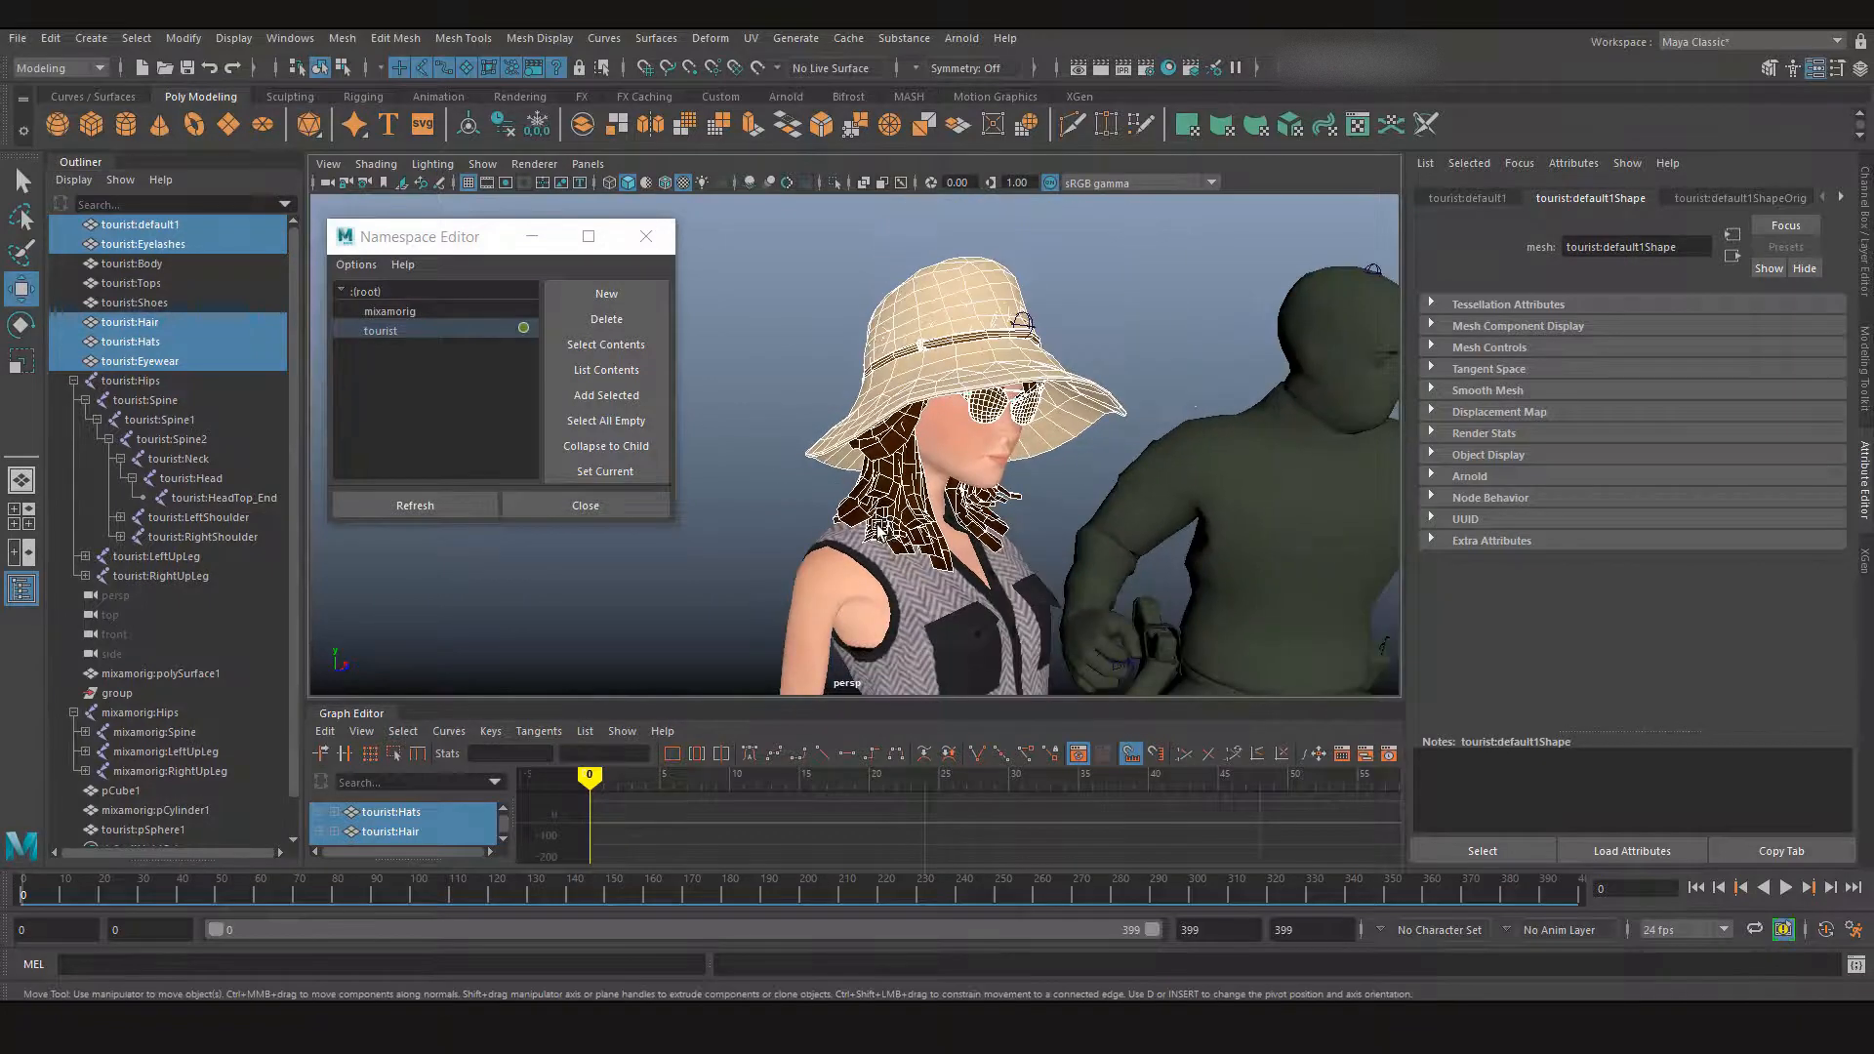
left_click_drag(1006, 537, 940, 541, "alt")
middle_click_drag(939, 540, 990, 542, "alt")
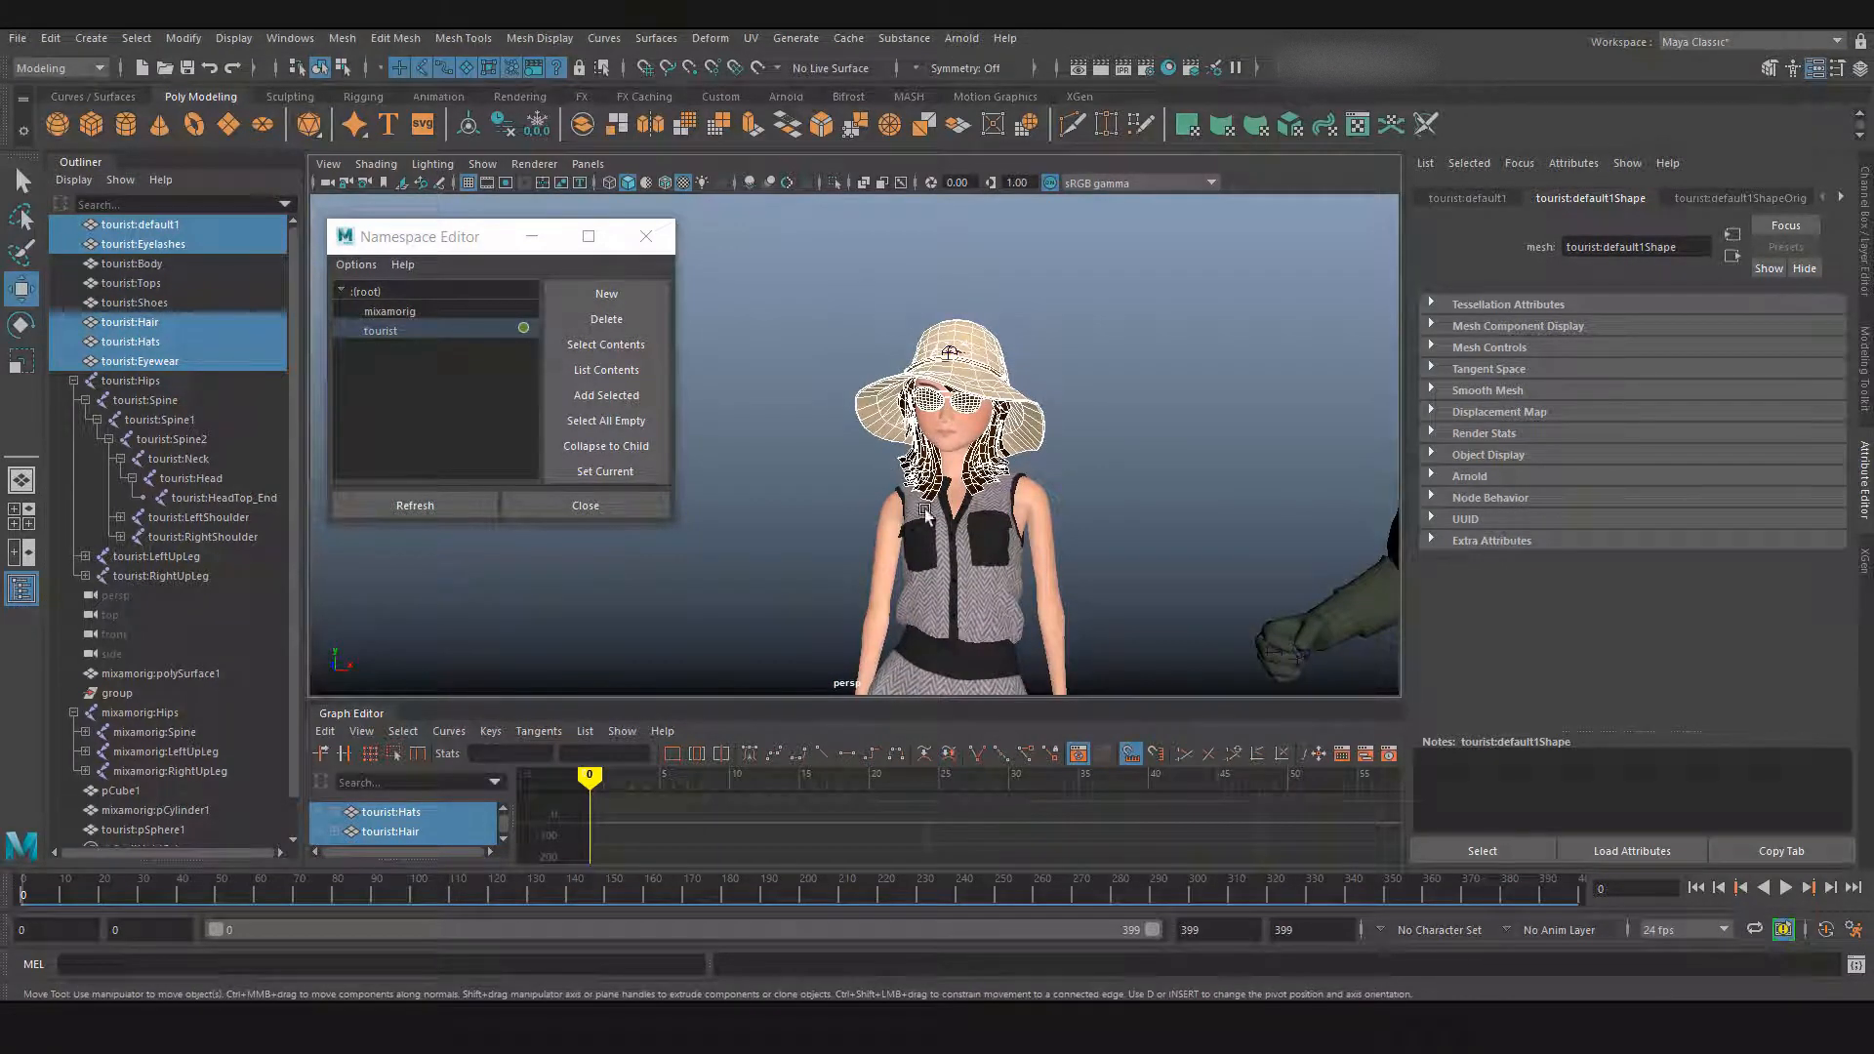
Step: Open the Script Editor and isolate the selected head meshes in the viewport
left_click(1856, 964)
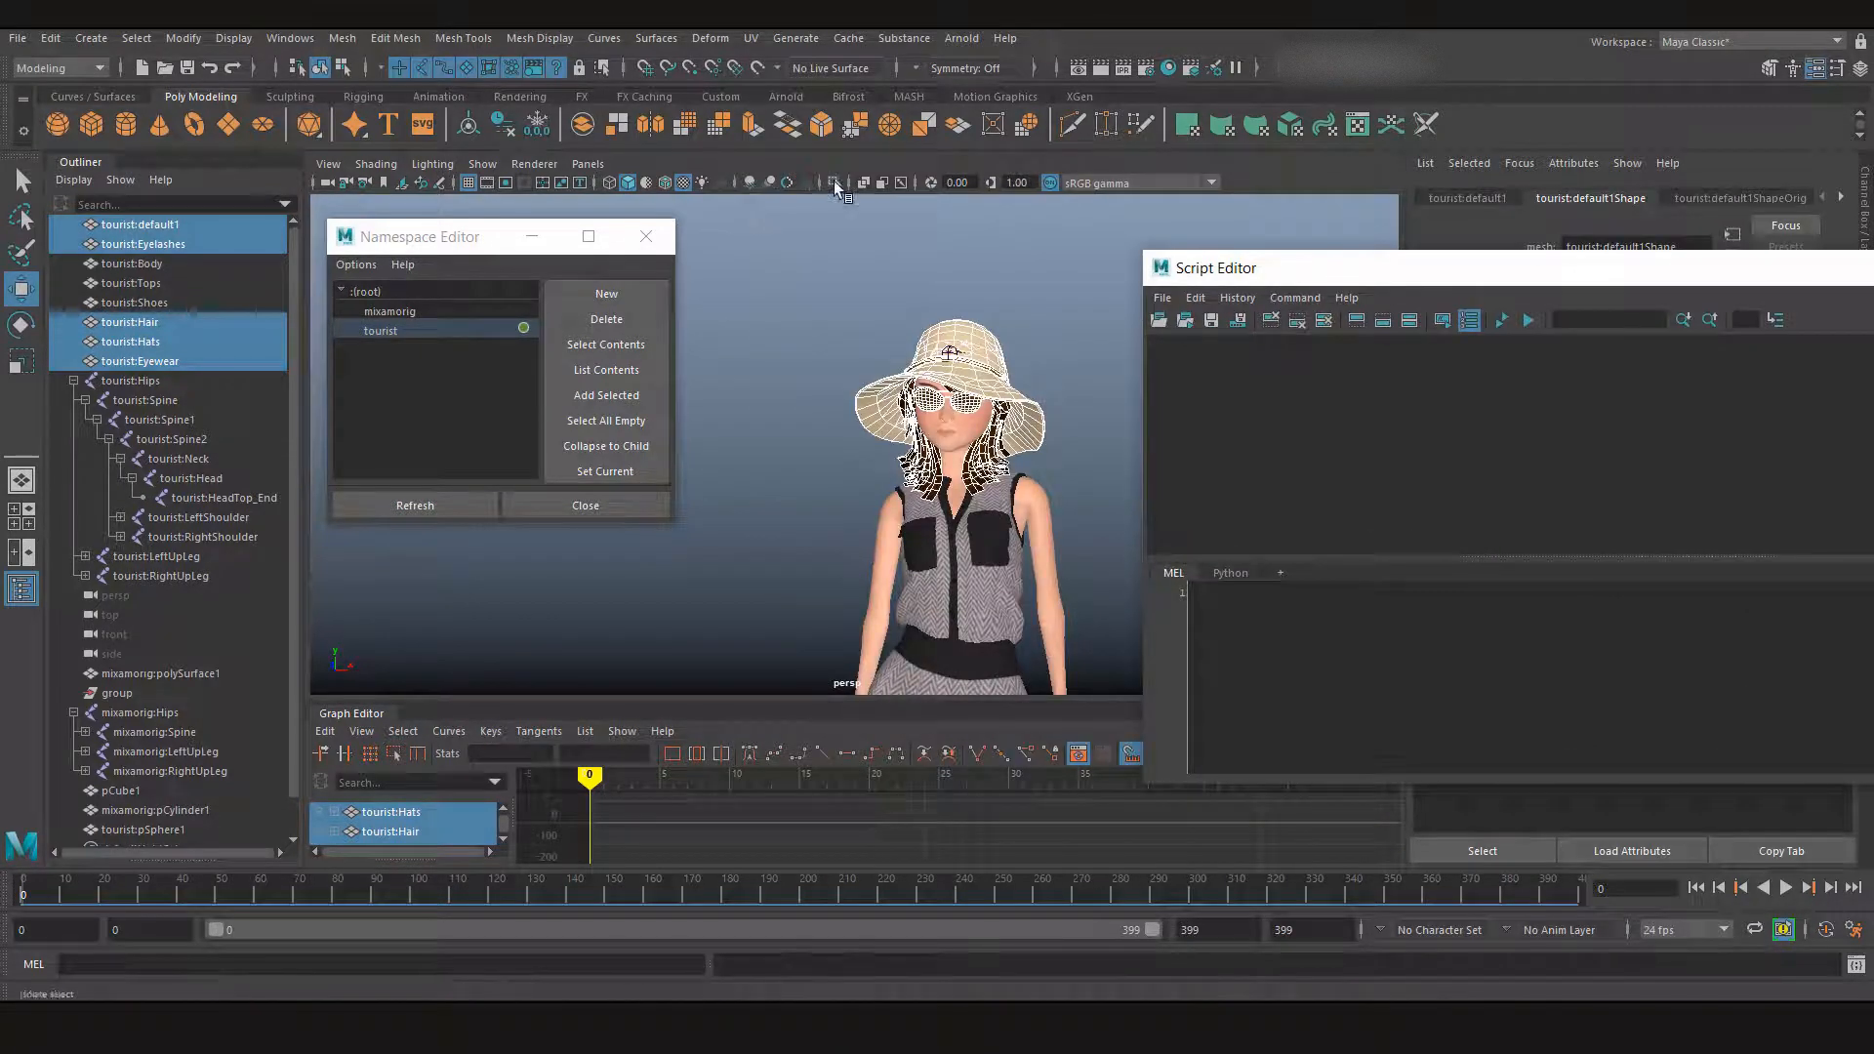
left_click(834, 184)
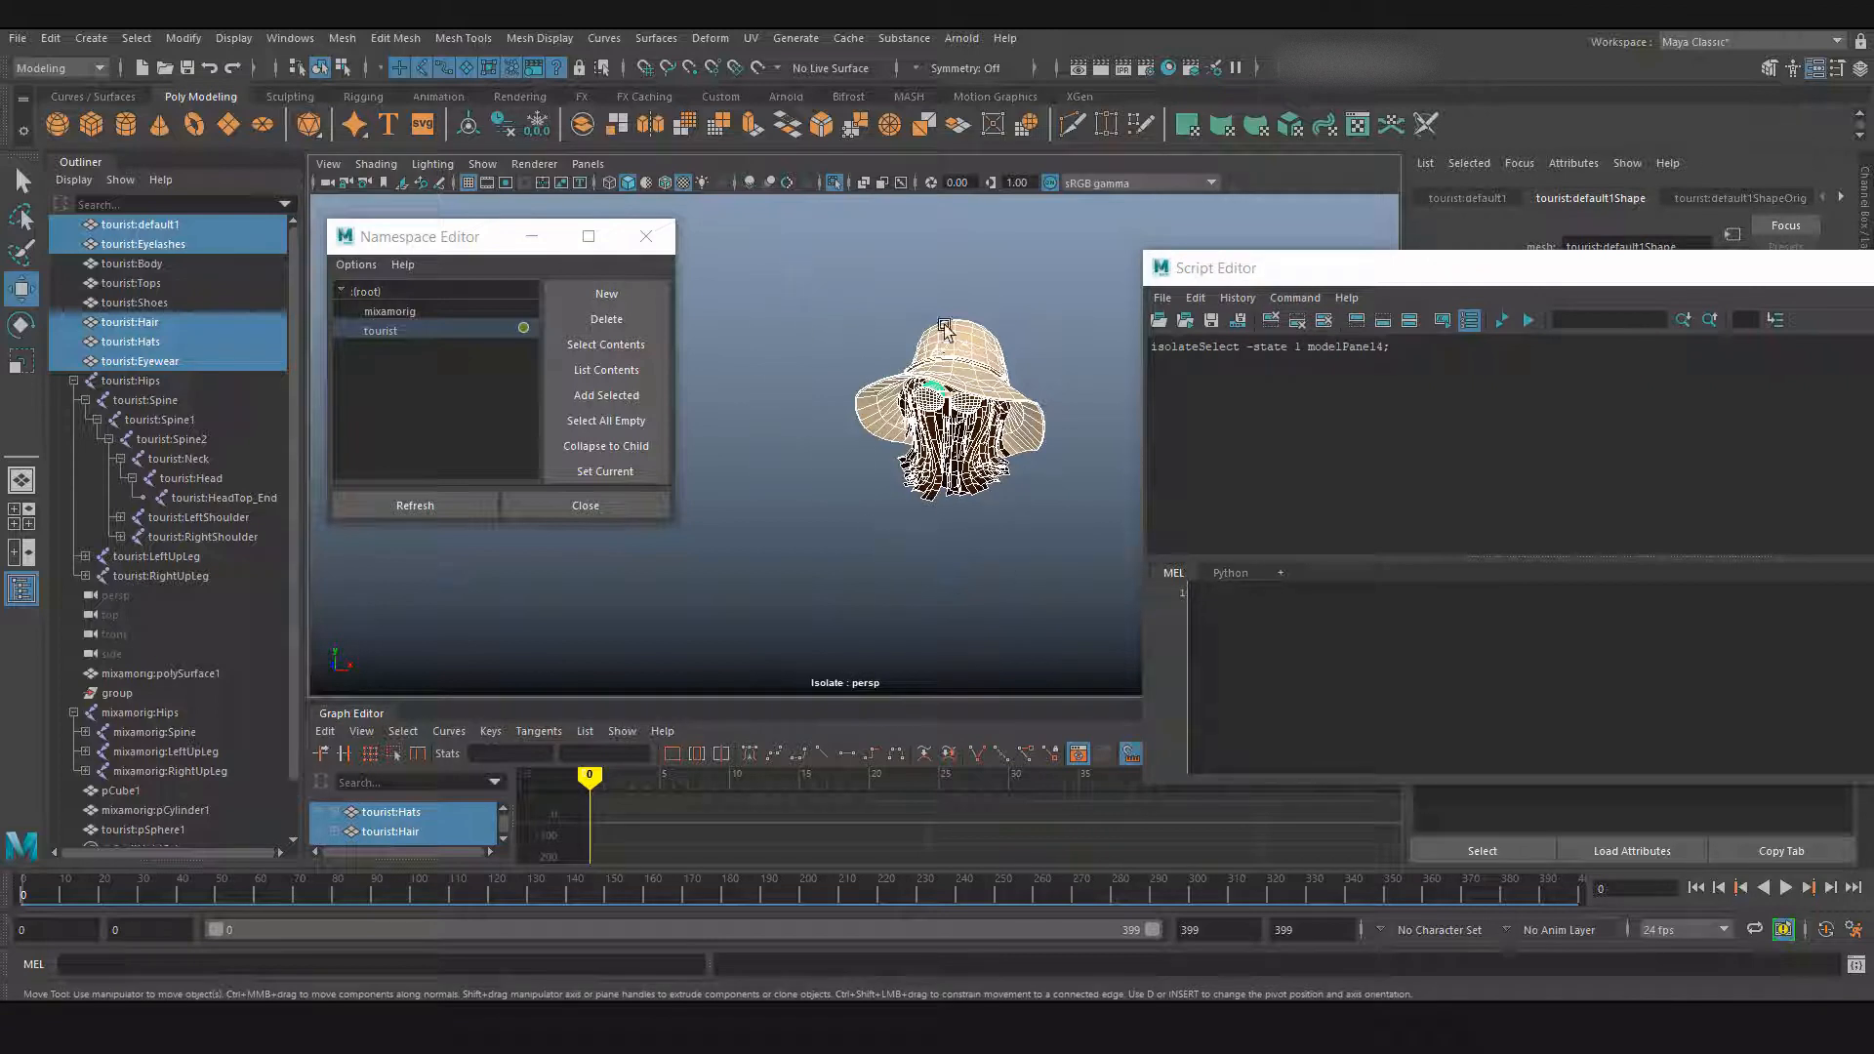
left_click(890, 317)
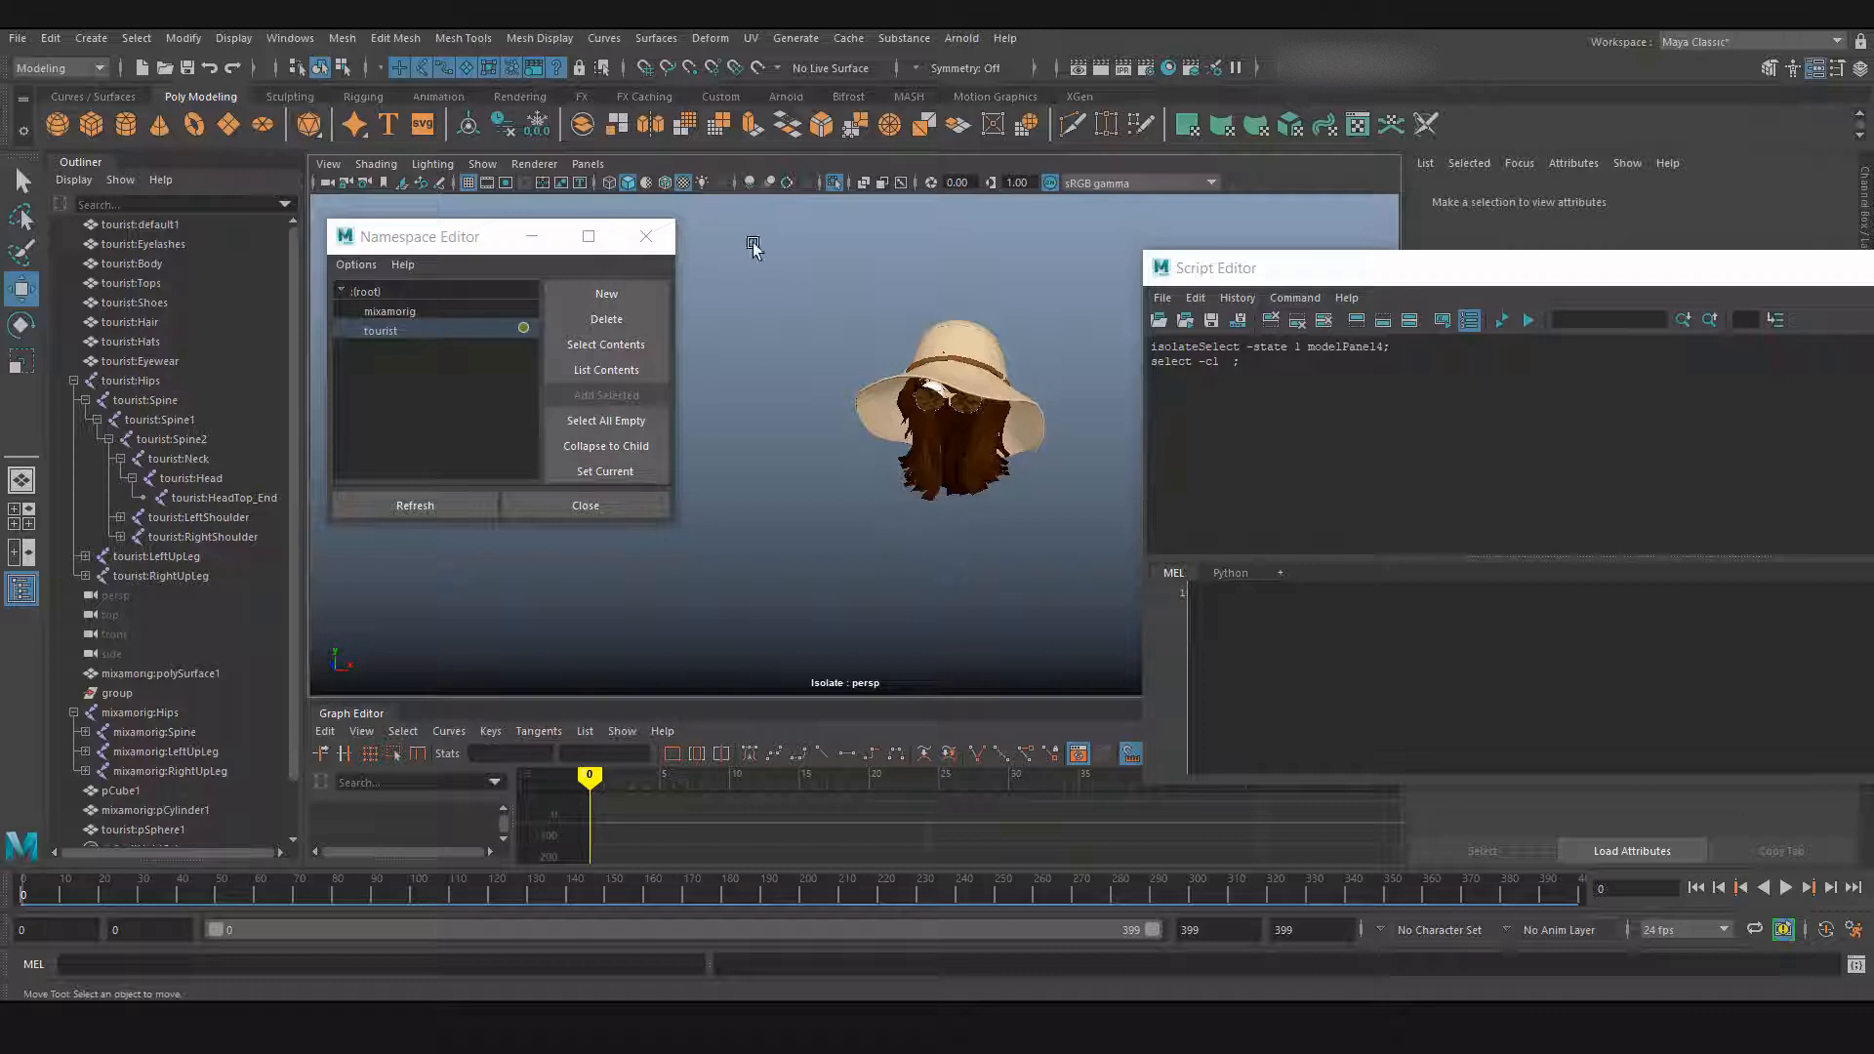
Step: Clear the Script Editor history and box-select all the isolated head meshes to log their selection command
left_click_drag(749, 242, 1082, 598)
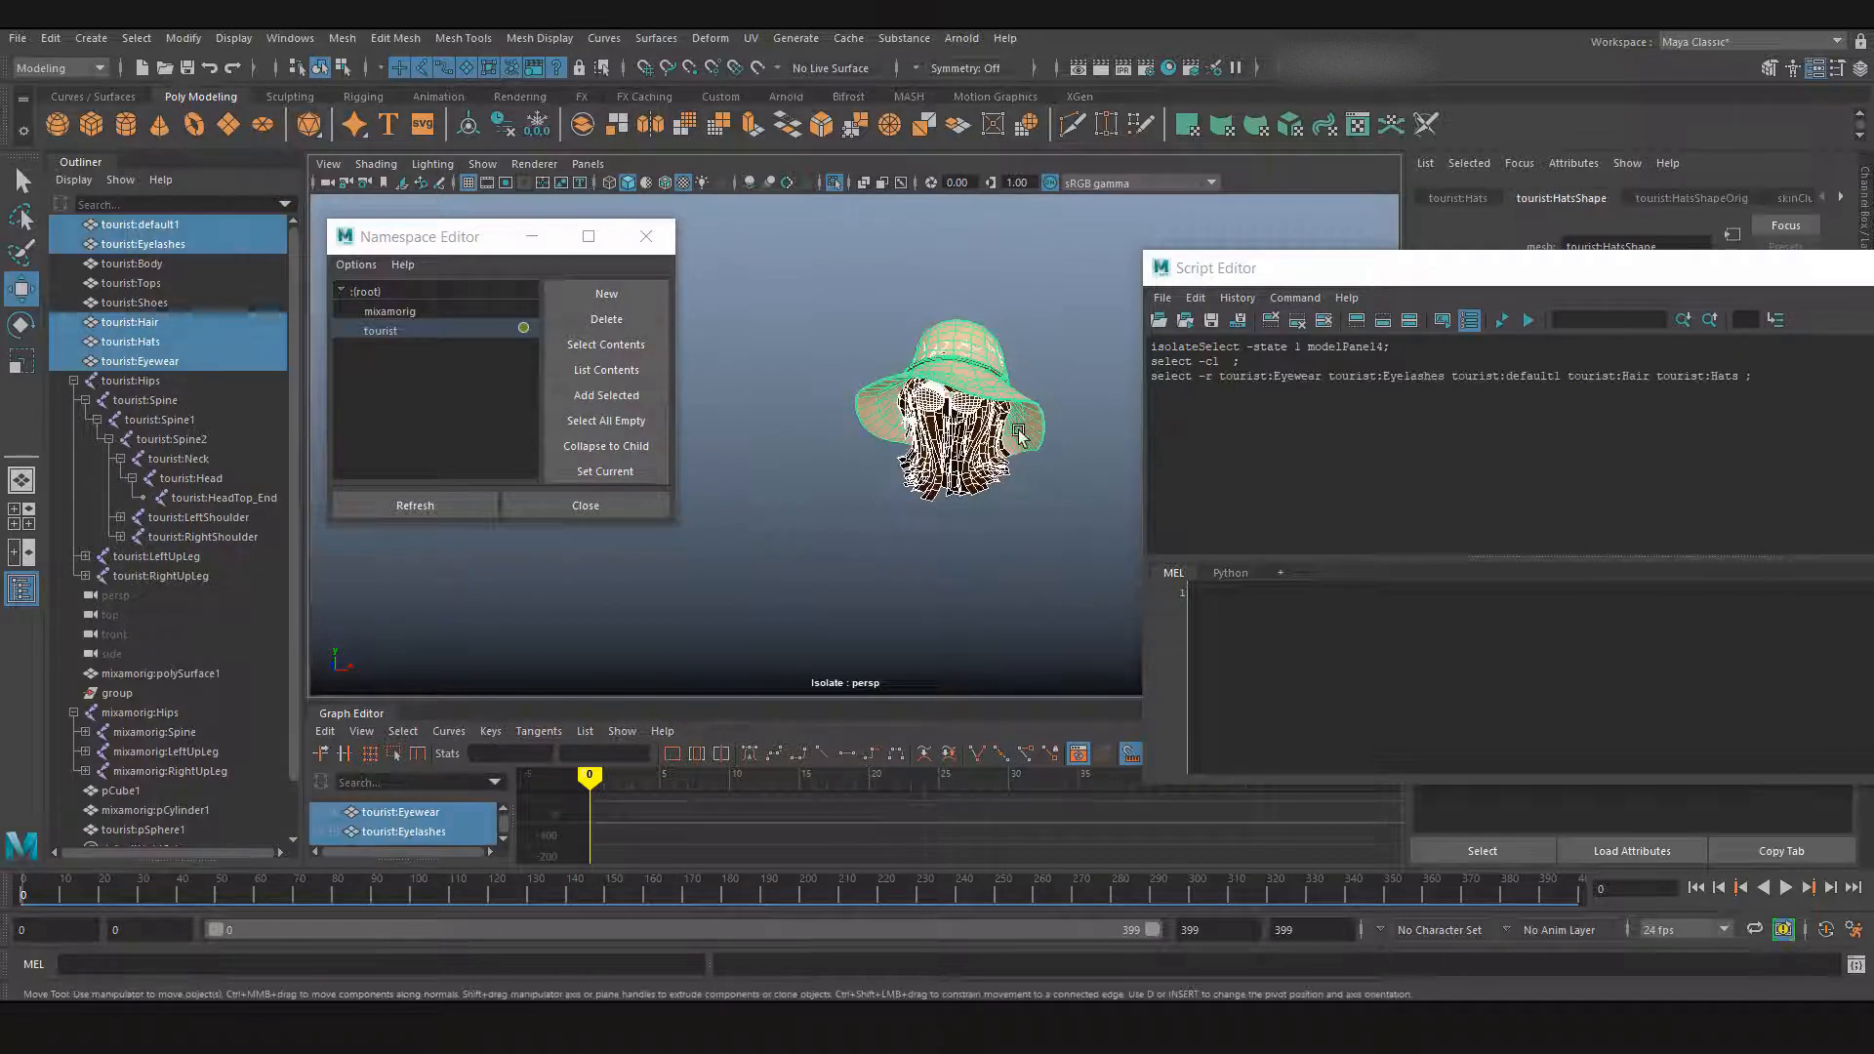
left_click(1083, 369)
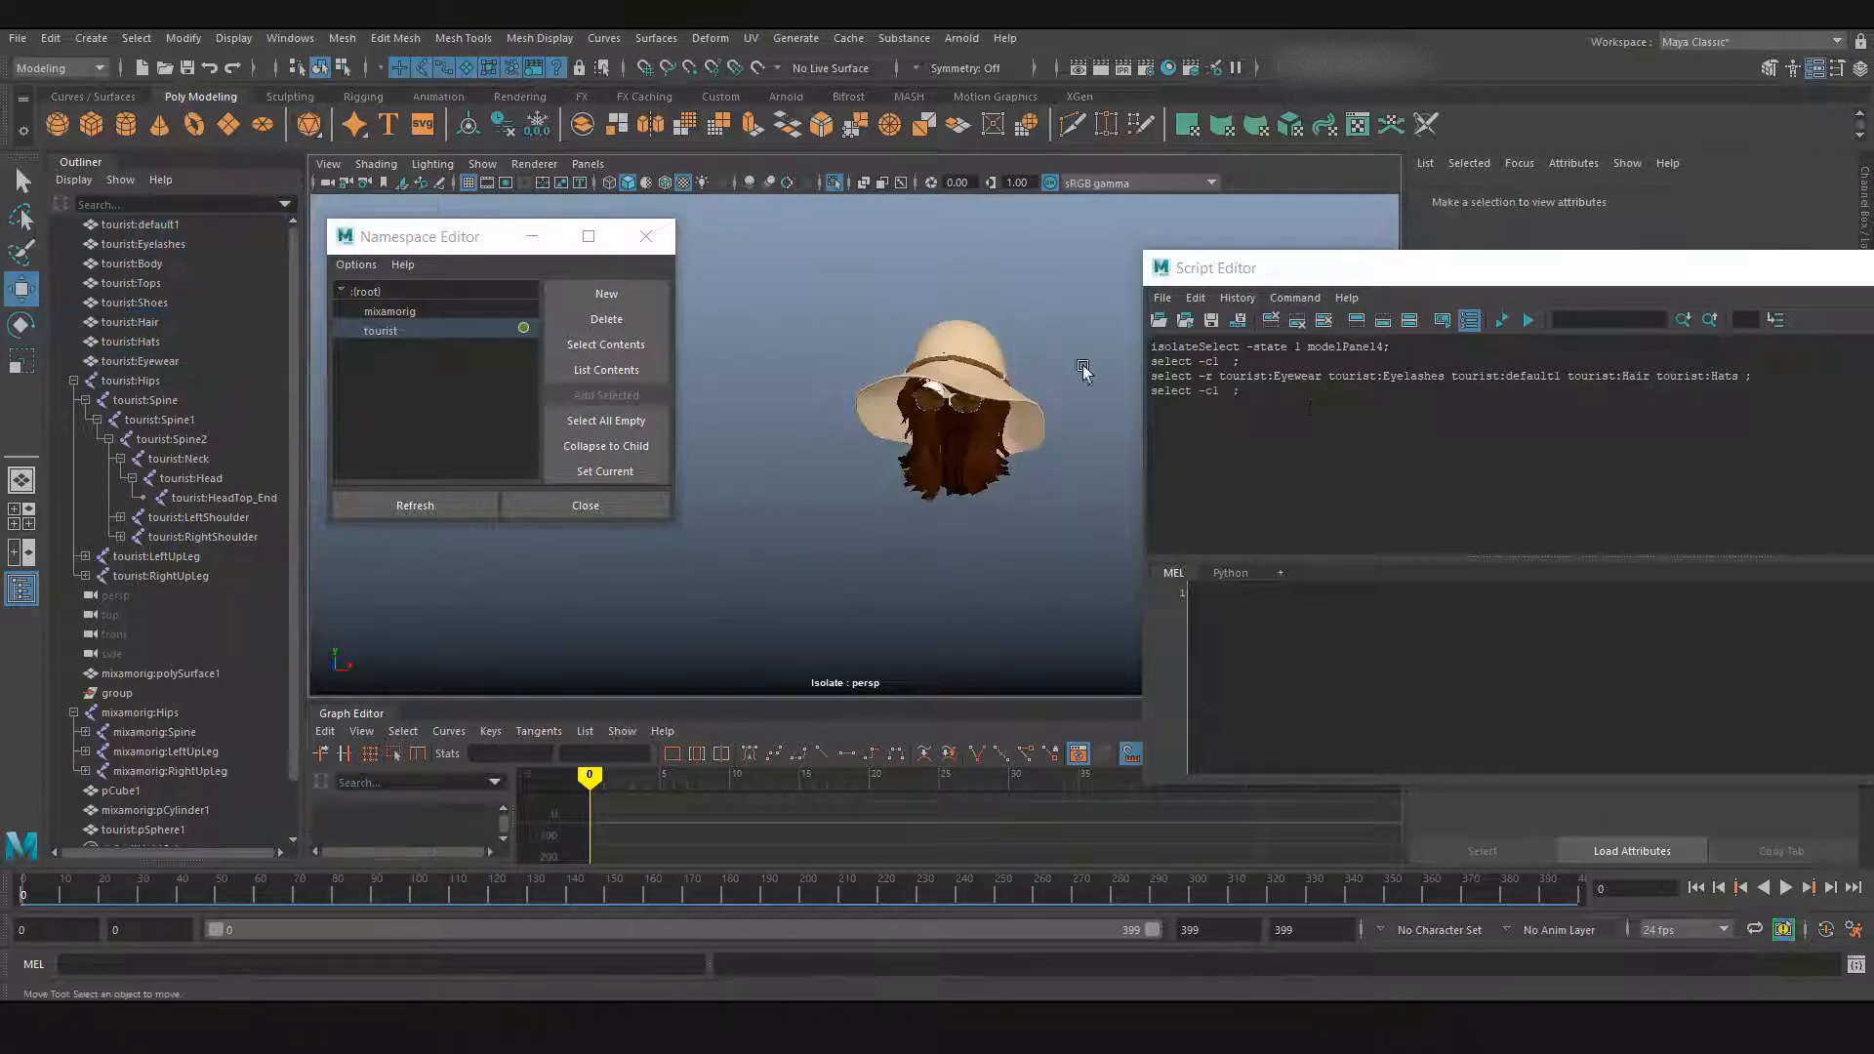
left_click(1324, 321)
left_click_drag(759, 242, 1074, 581)
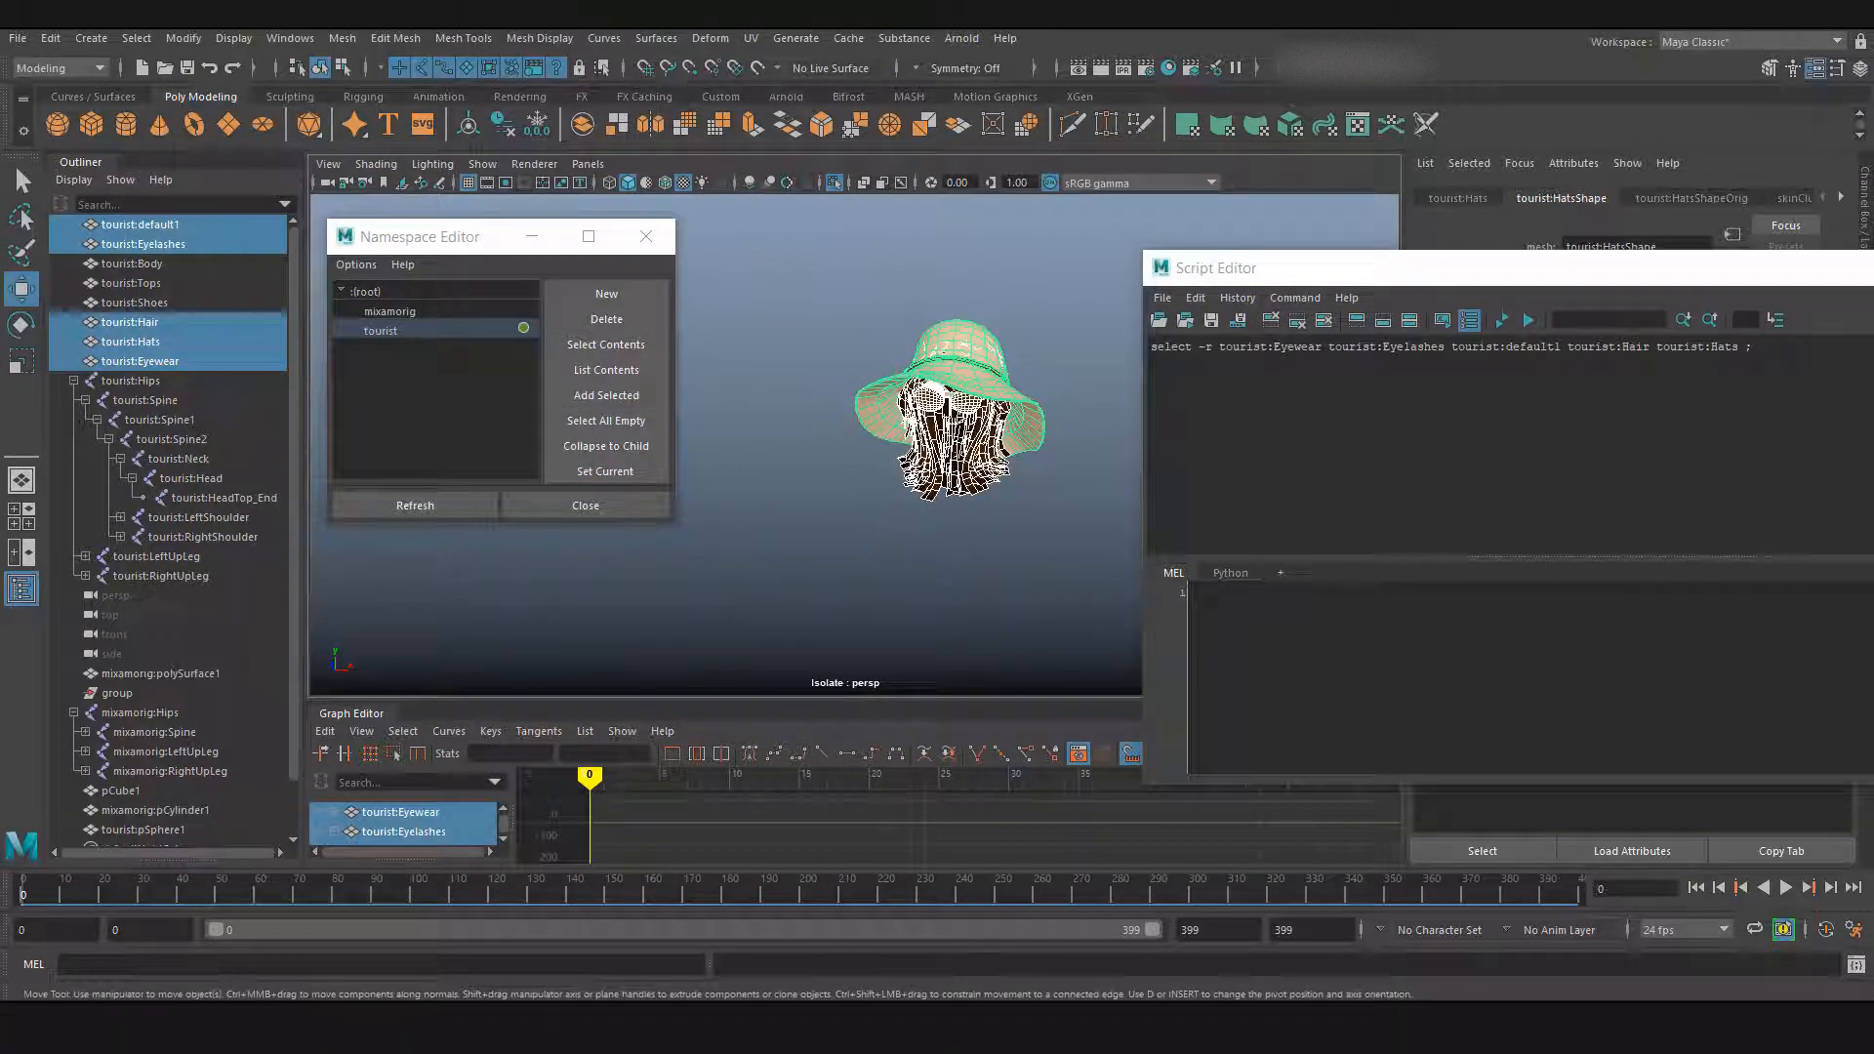
Step: Save the logged select command to the shelf as a MEL item named head
left_click_drag(1151, 346, 1217, 358)
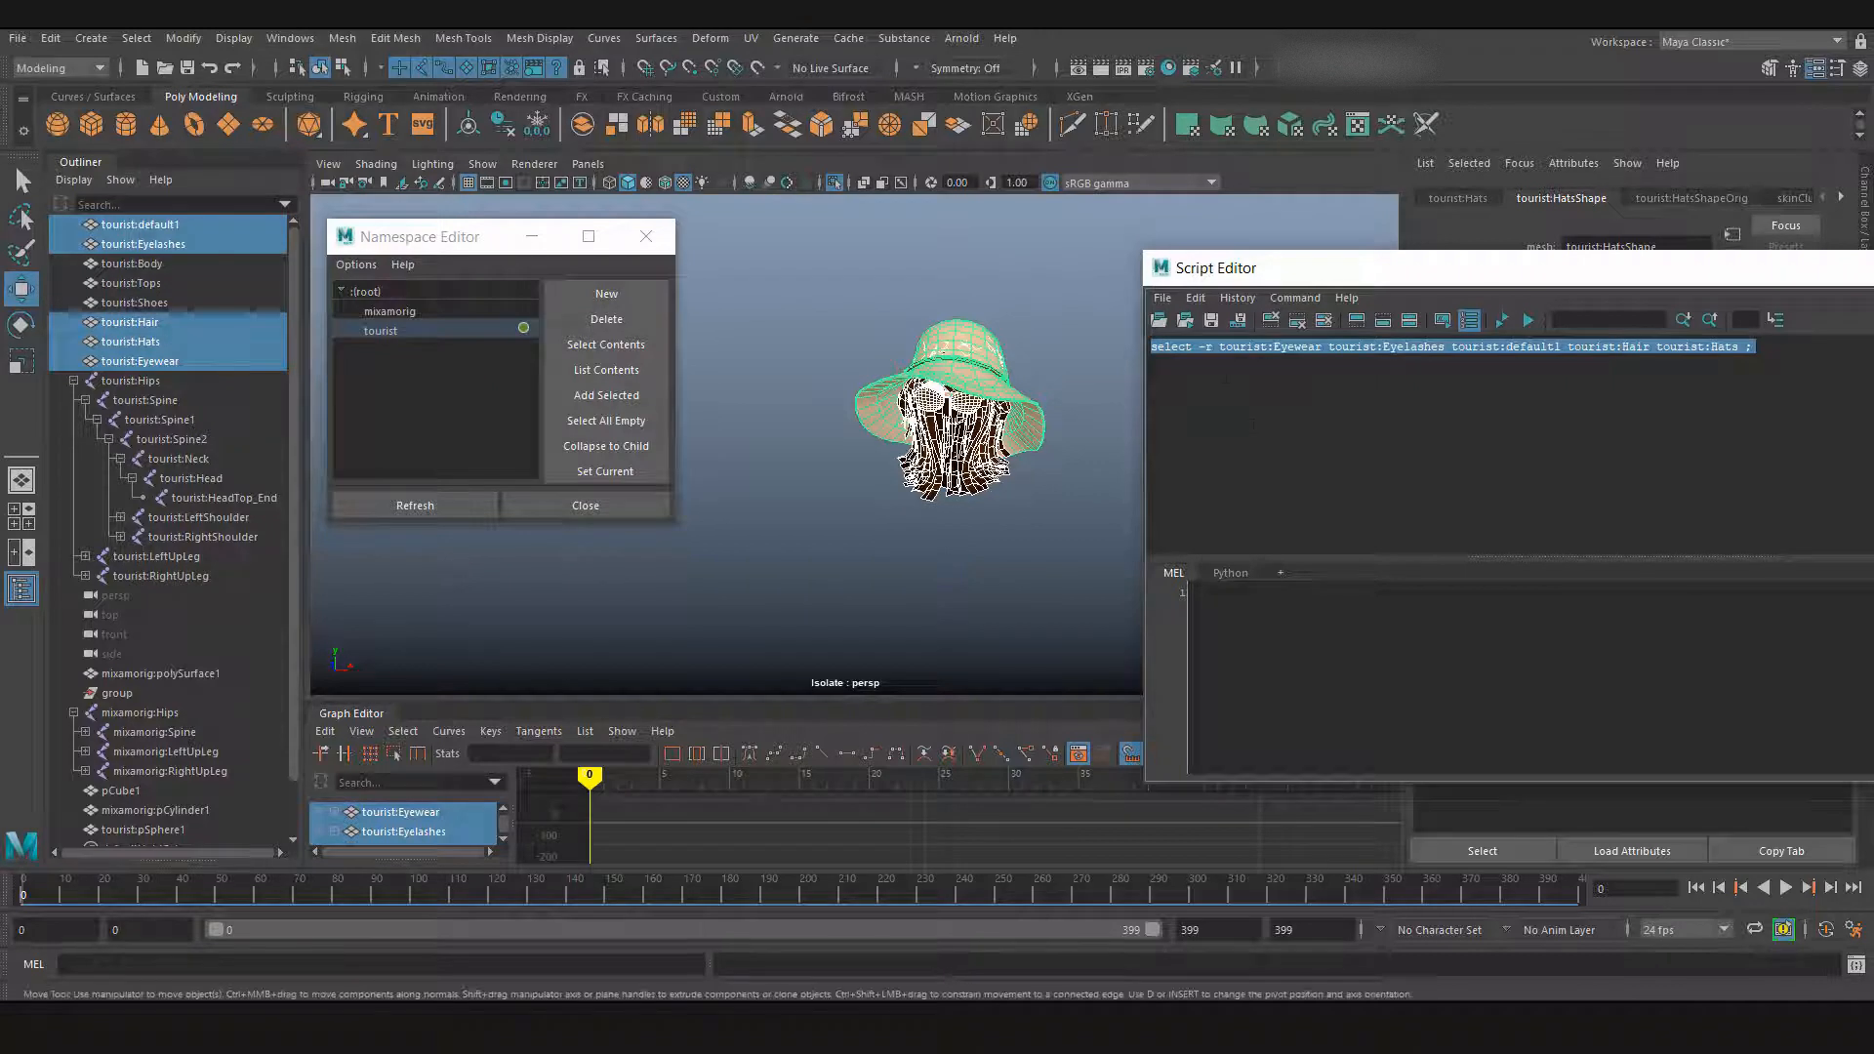
left_click(1238, 322)
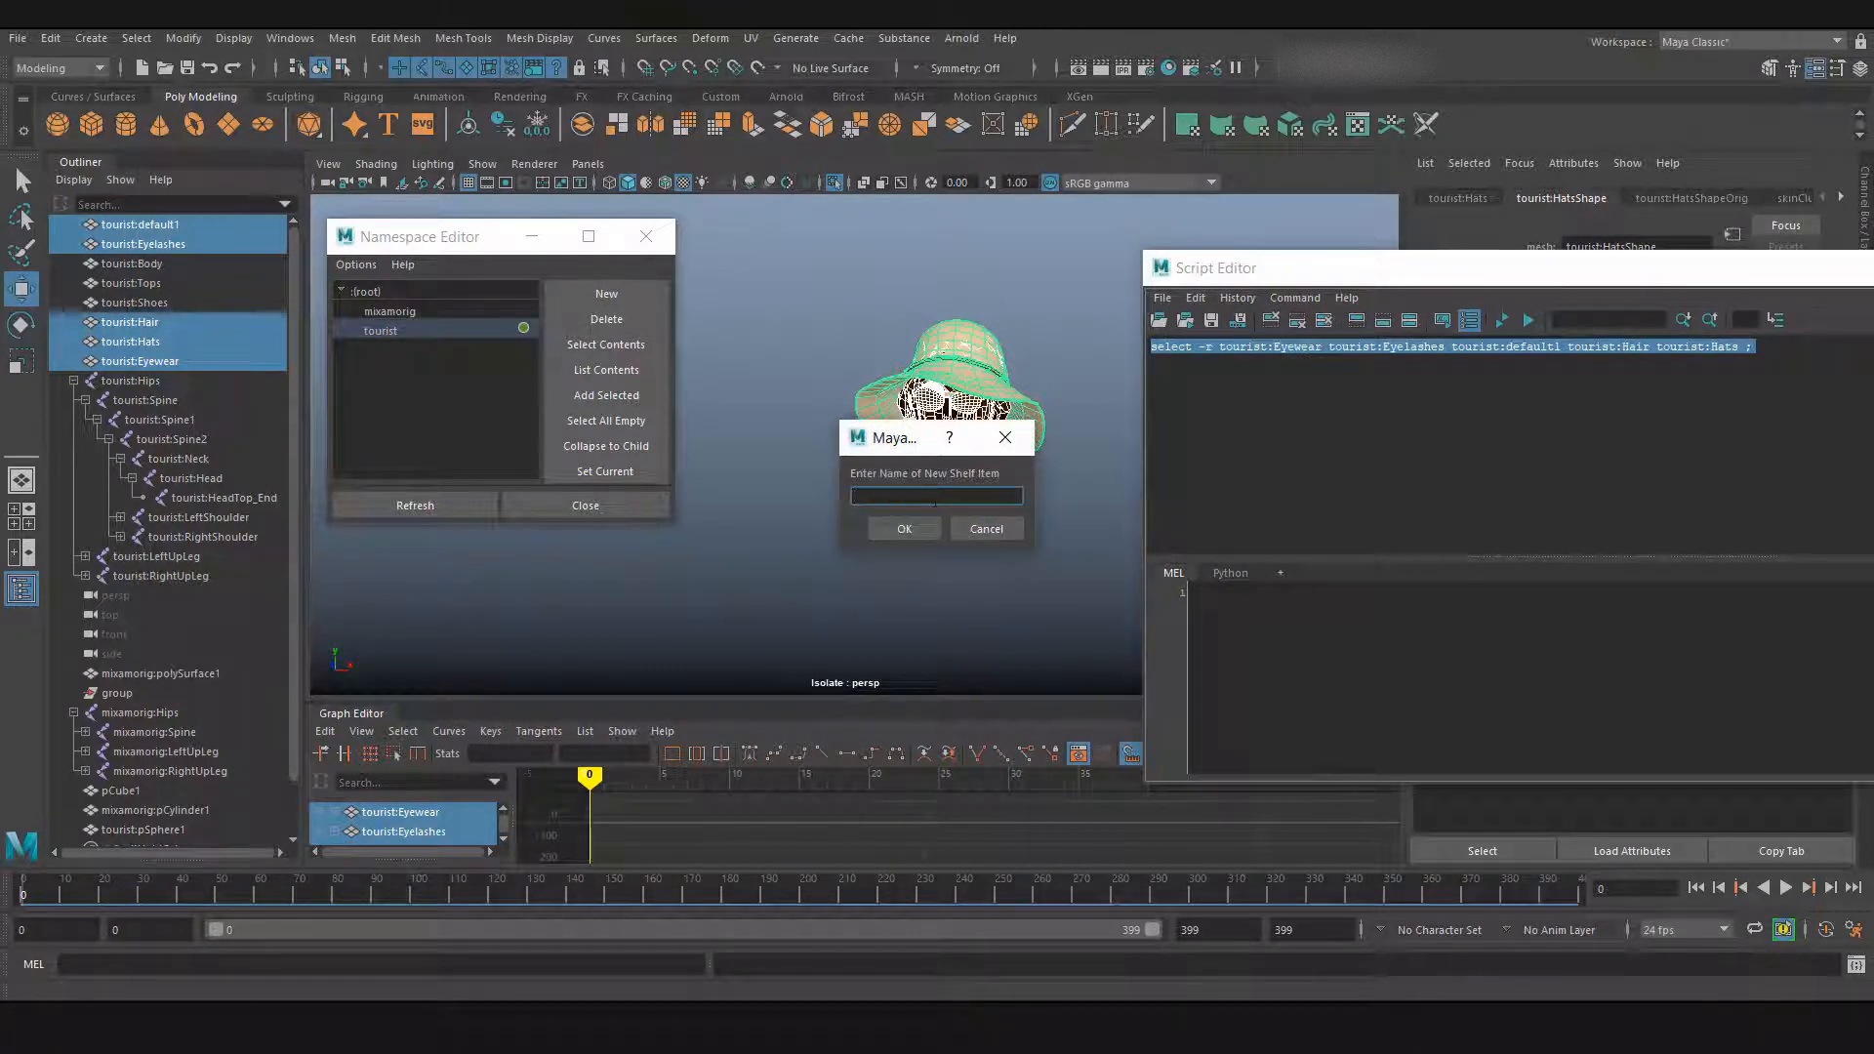
type("head")
left_click(900, 533)
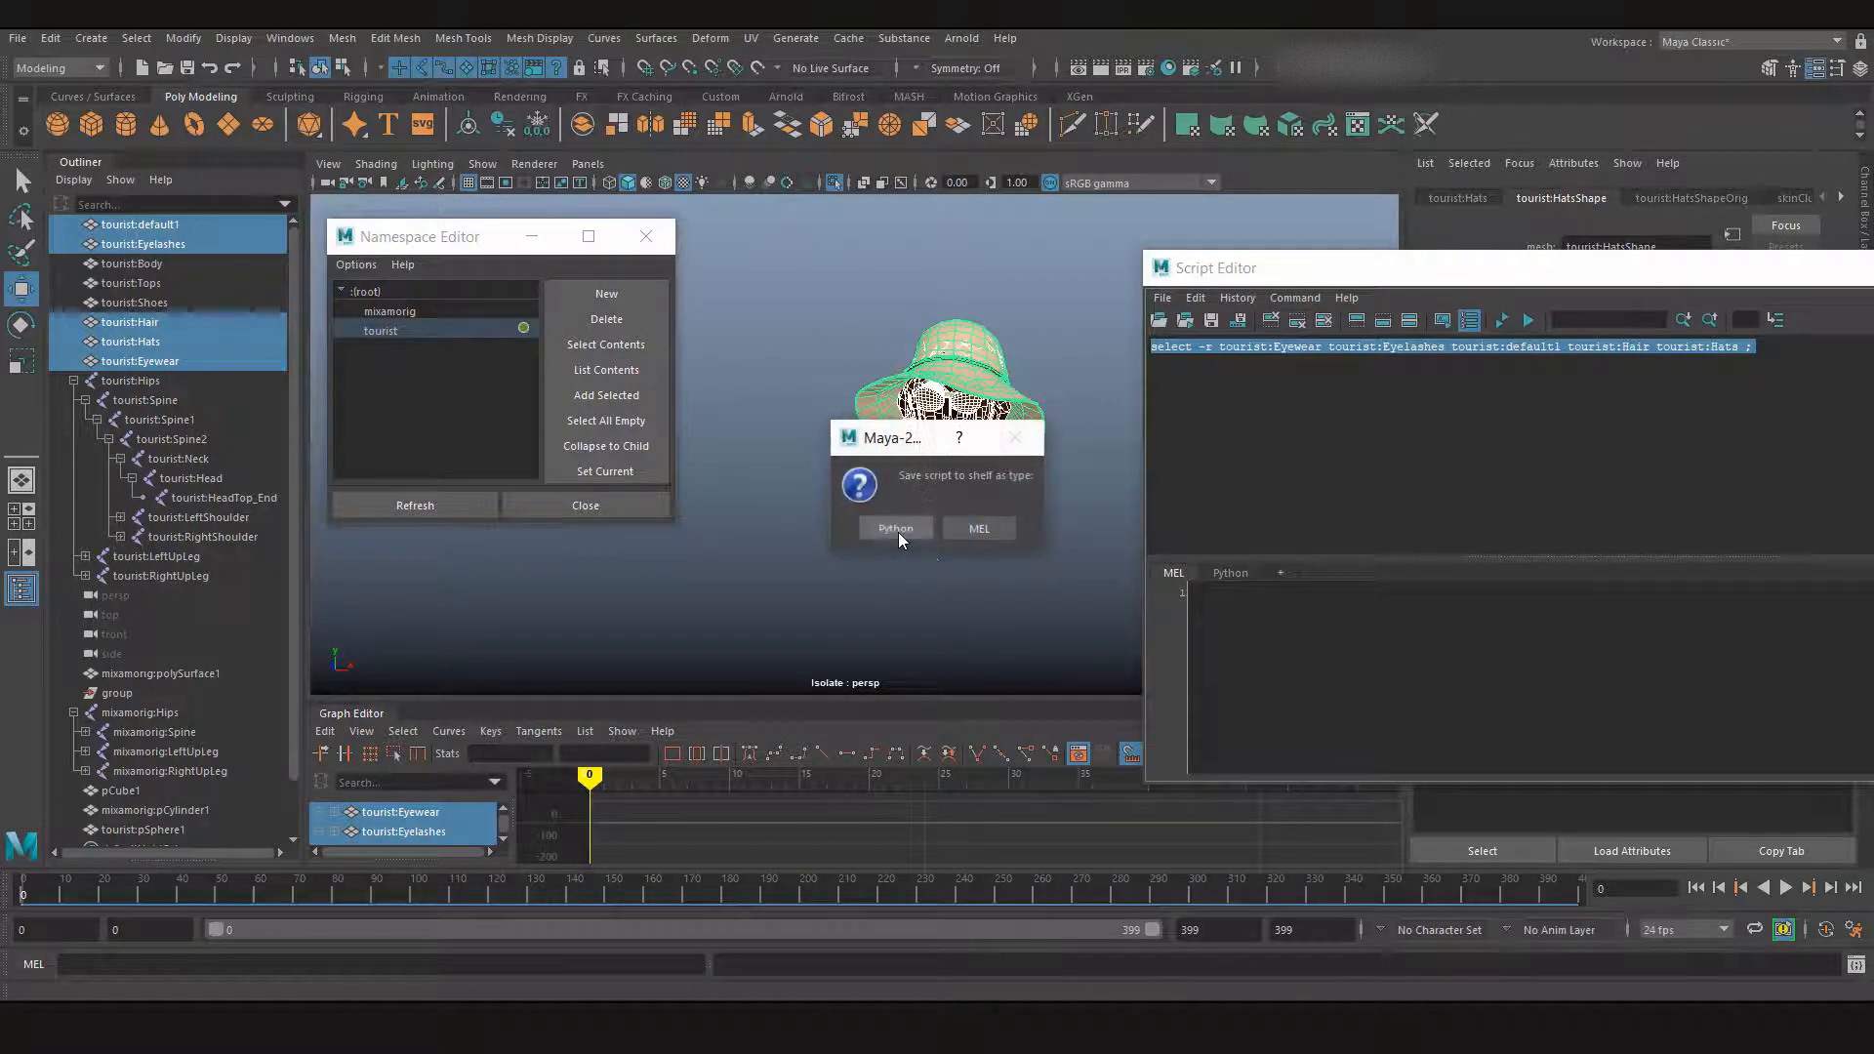
left_click(956, 533)
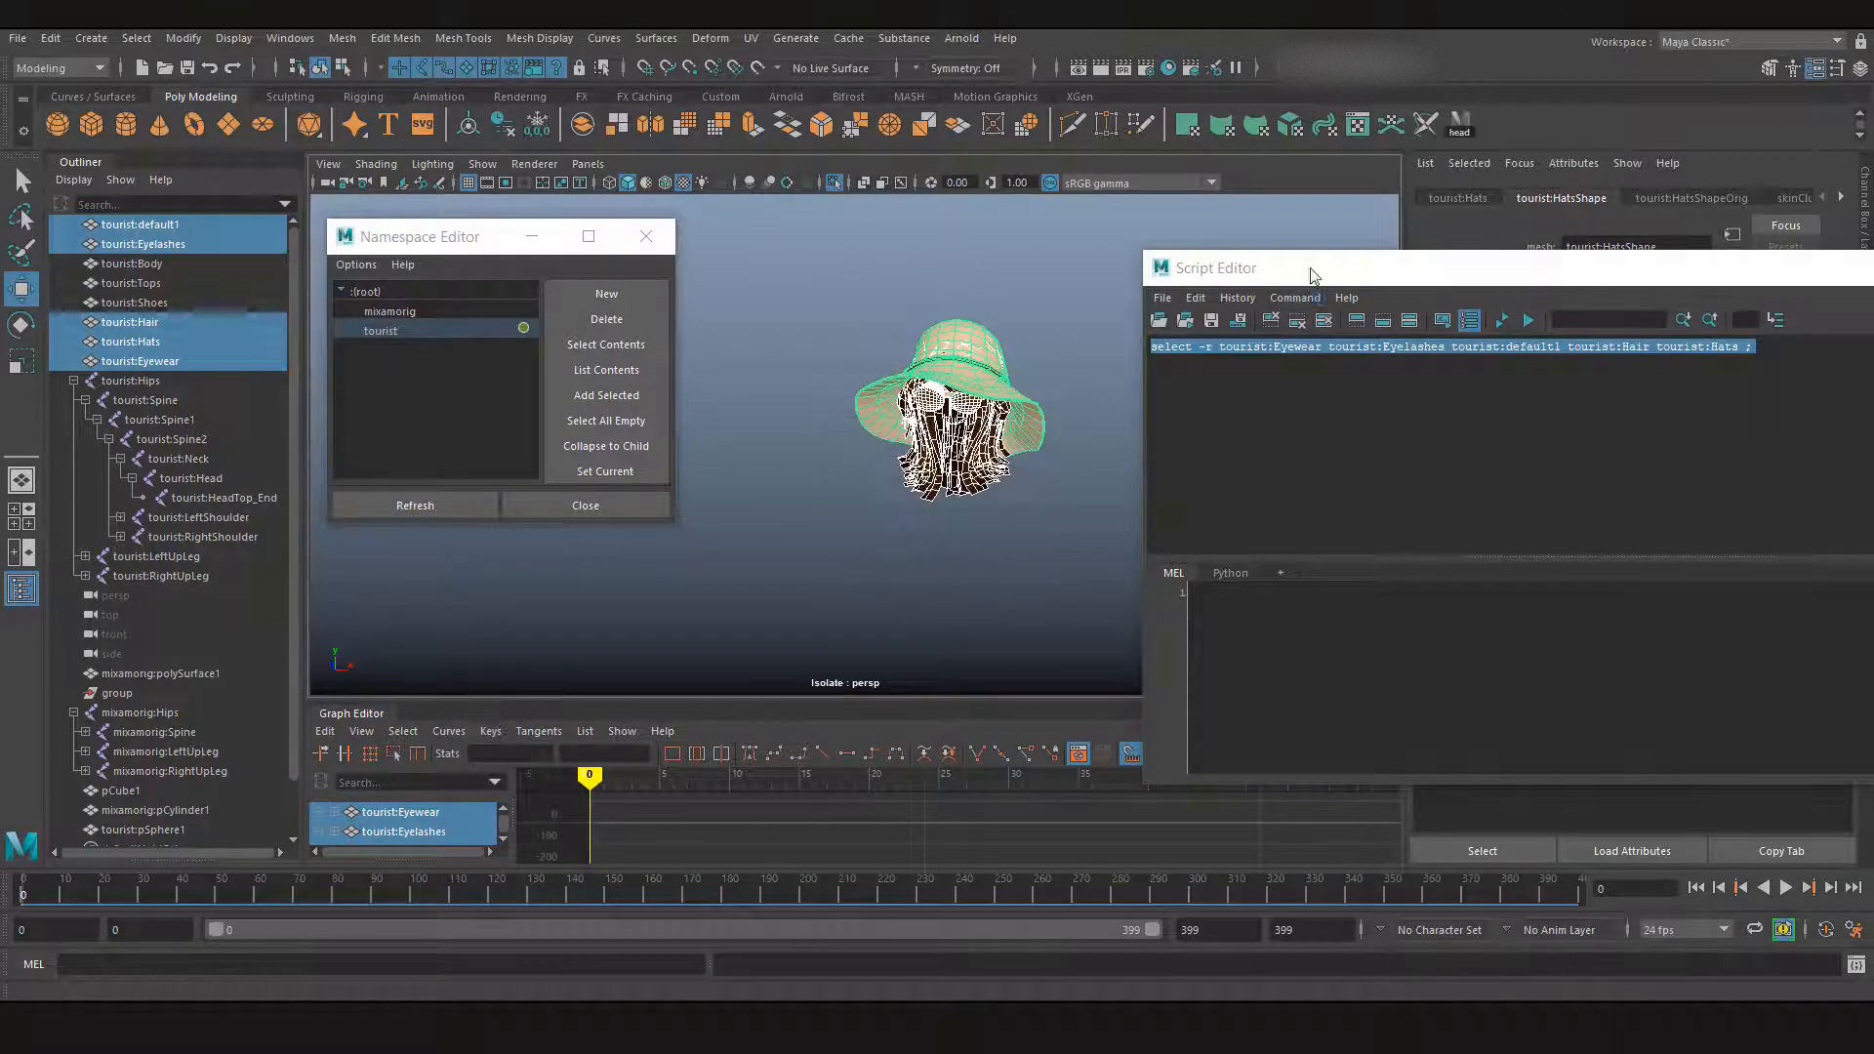
Step: Close the Script Editor and test the head shelf item by reselecting the isolated meshes from an empty selection
left_click_drag(1708, 283, 1370, 235)
left_click(1734, 215)
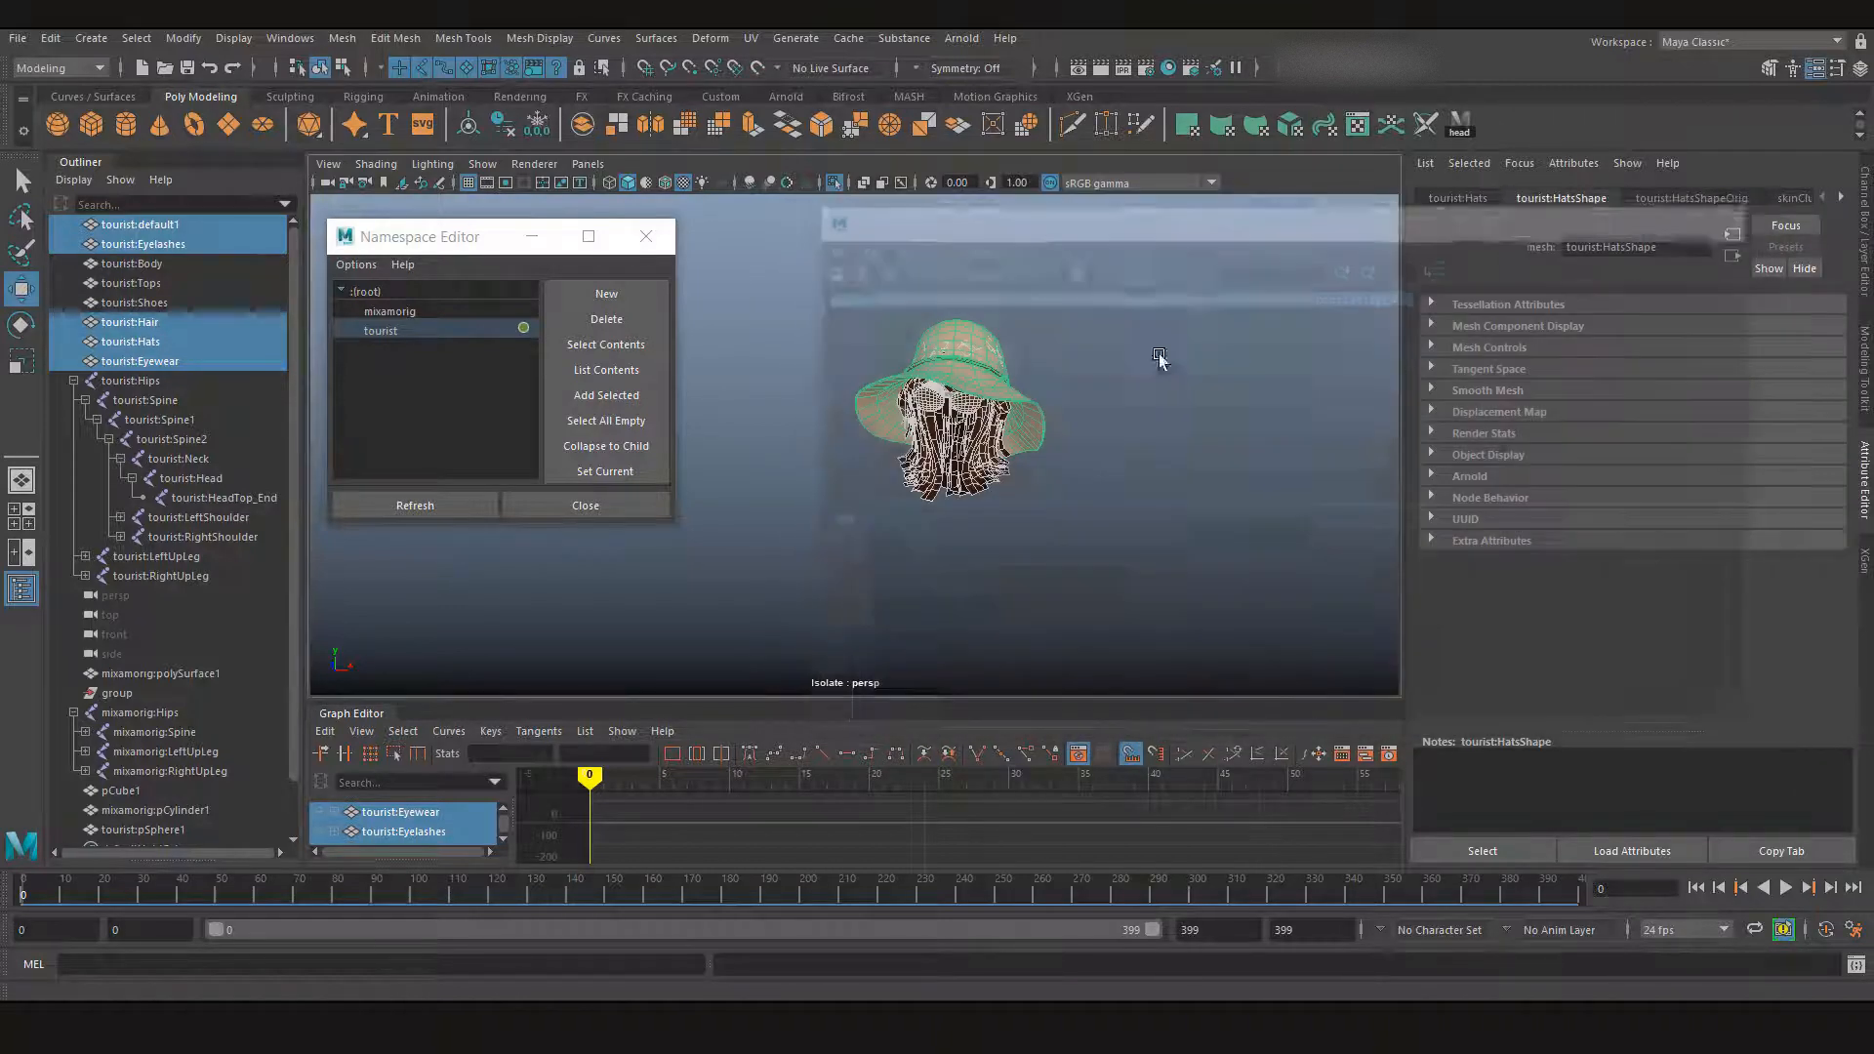
left_click(1113, 323)
left_click(1461, 132)
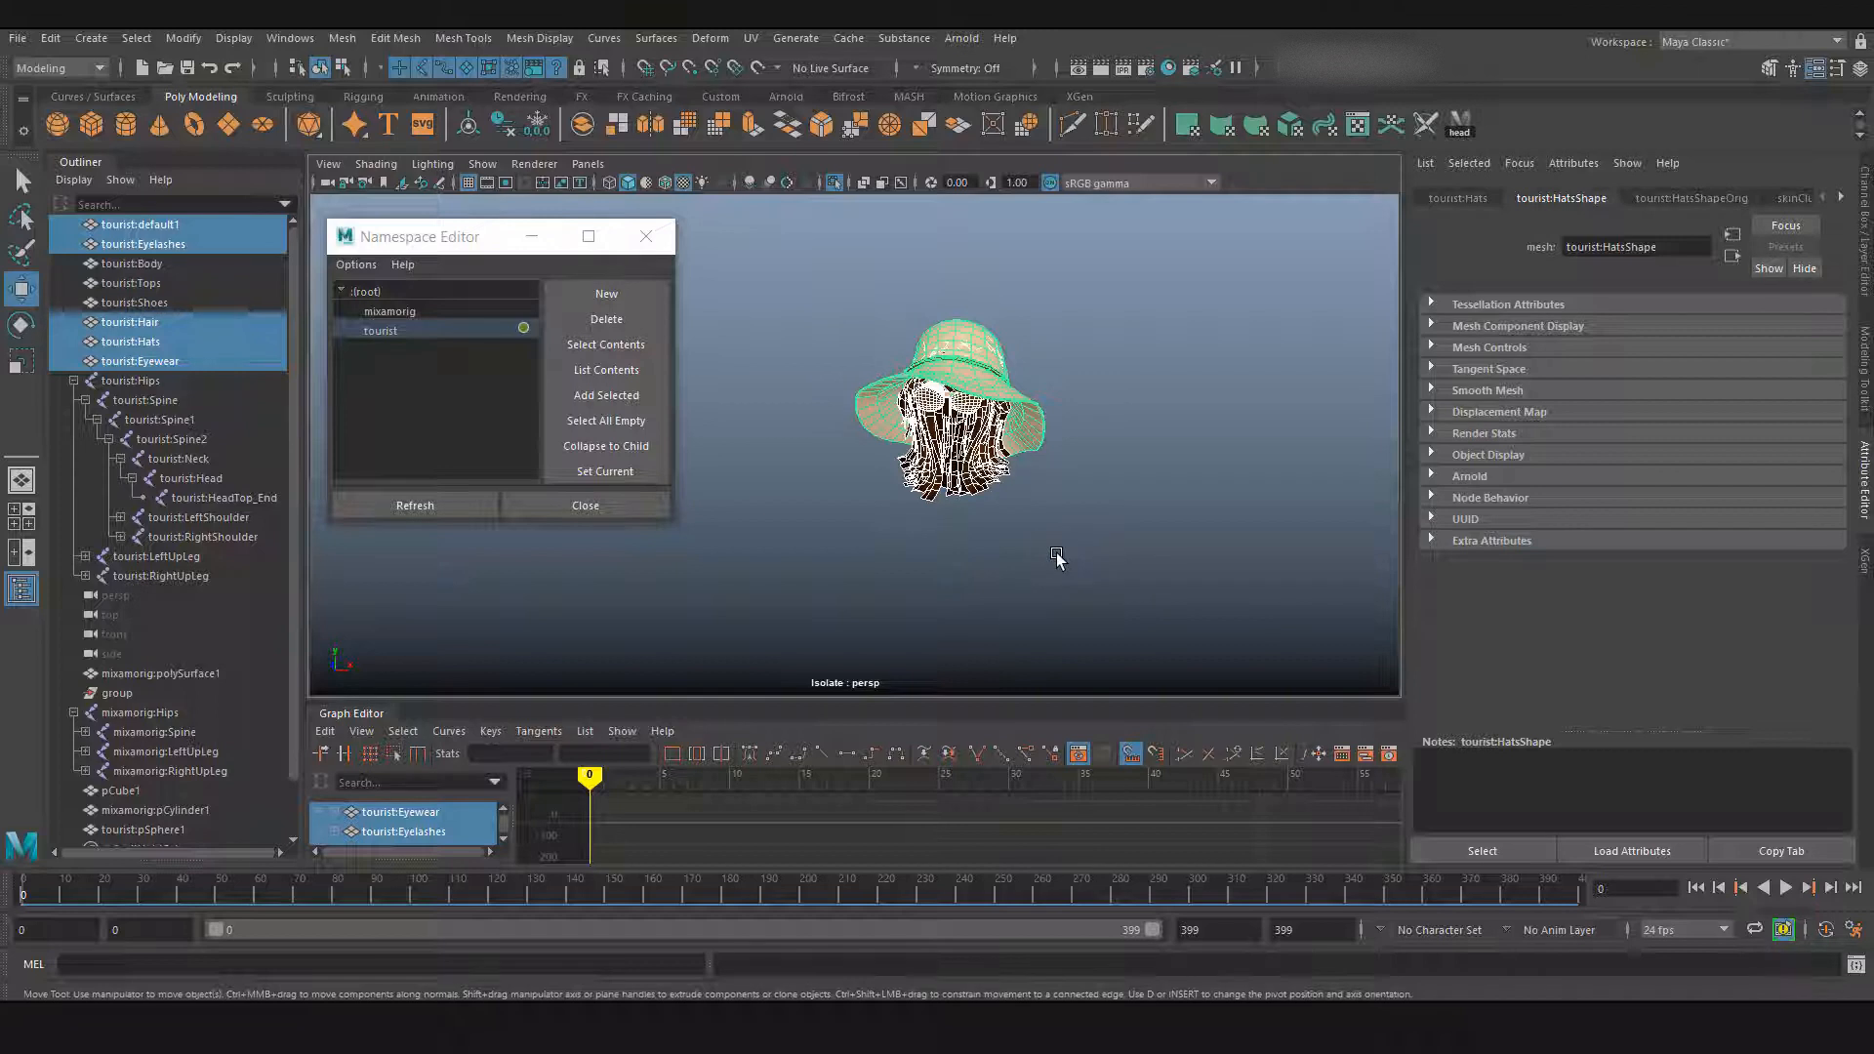
left_click(1084, 331)
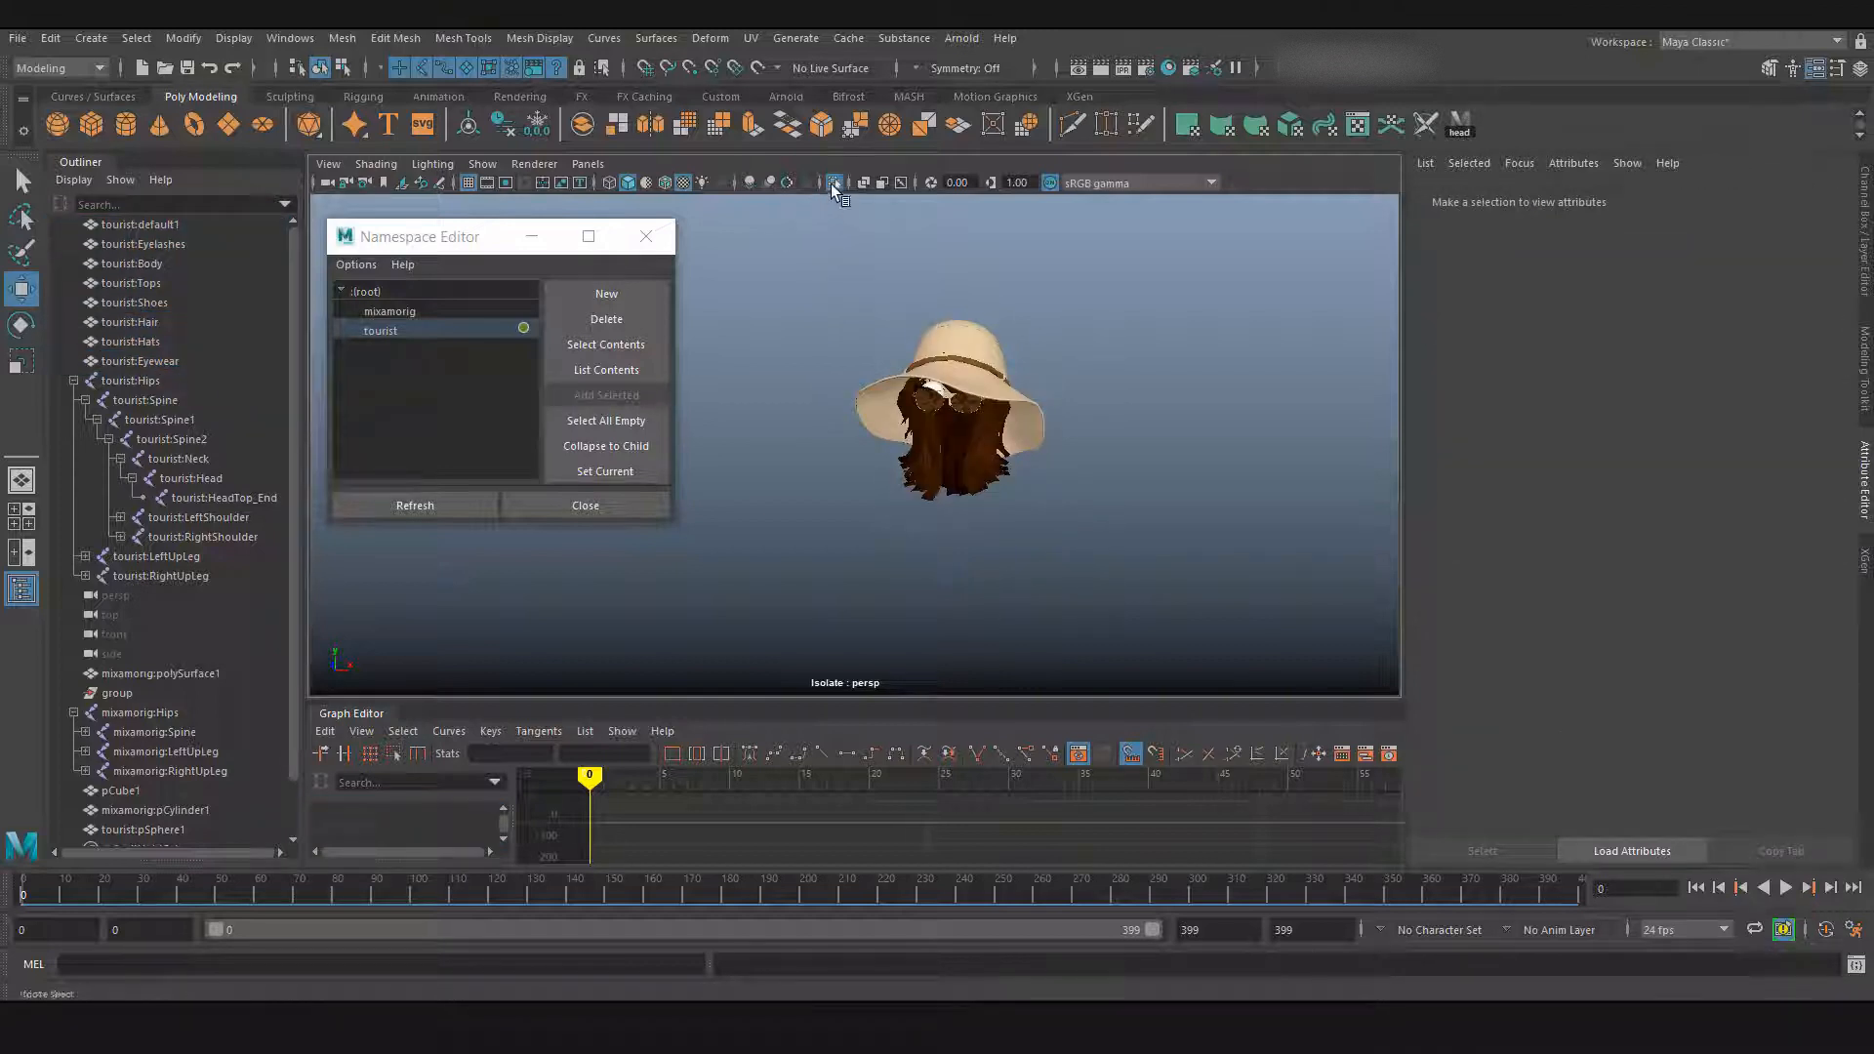
Step: Turn off viewport isolation and bring both full characters into view
left_click(834, 183)
left_click_drag(925, 513, 1025, 571, "alt")
right_click_drag(1025, 571, 765, 457, "alt")
middle_click_drag(857, 582, 784, 495, "alt")
right_click_drag(784, 495, 754, 557, "alt")
left_click_drag(754, 556, 793, 585, "alt")
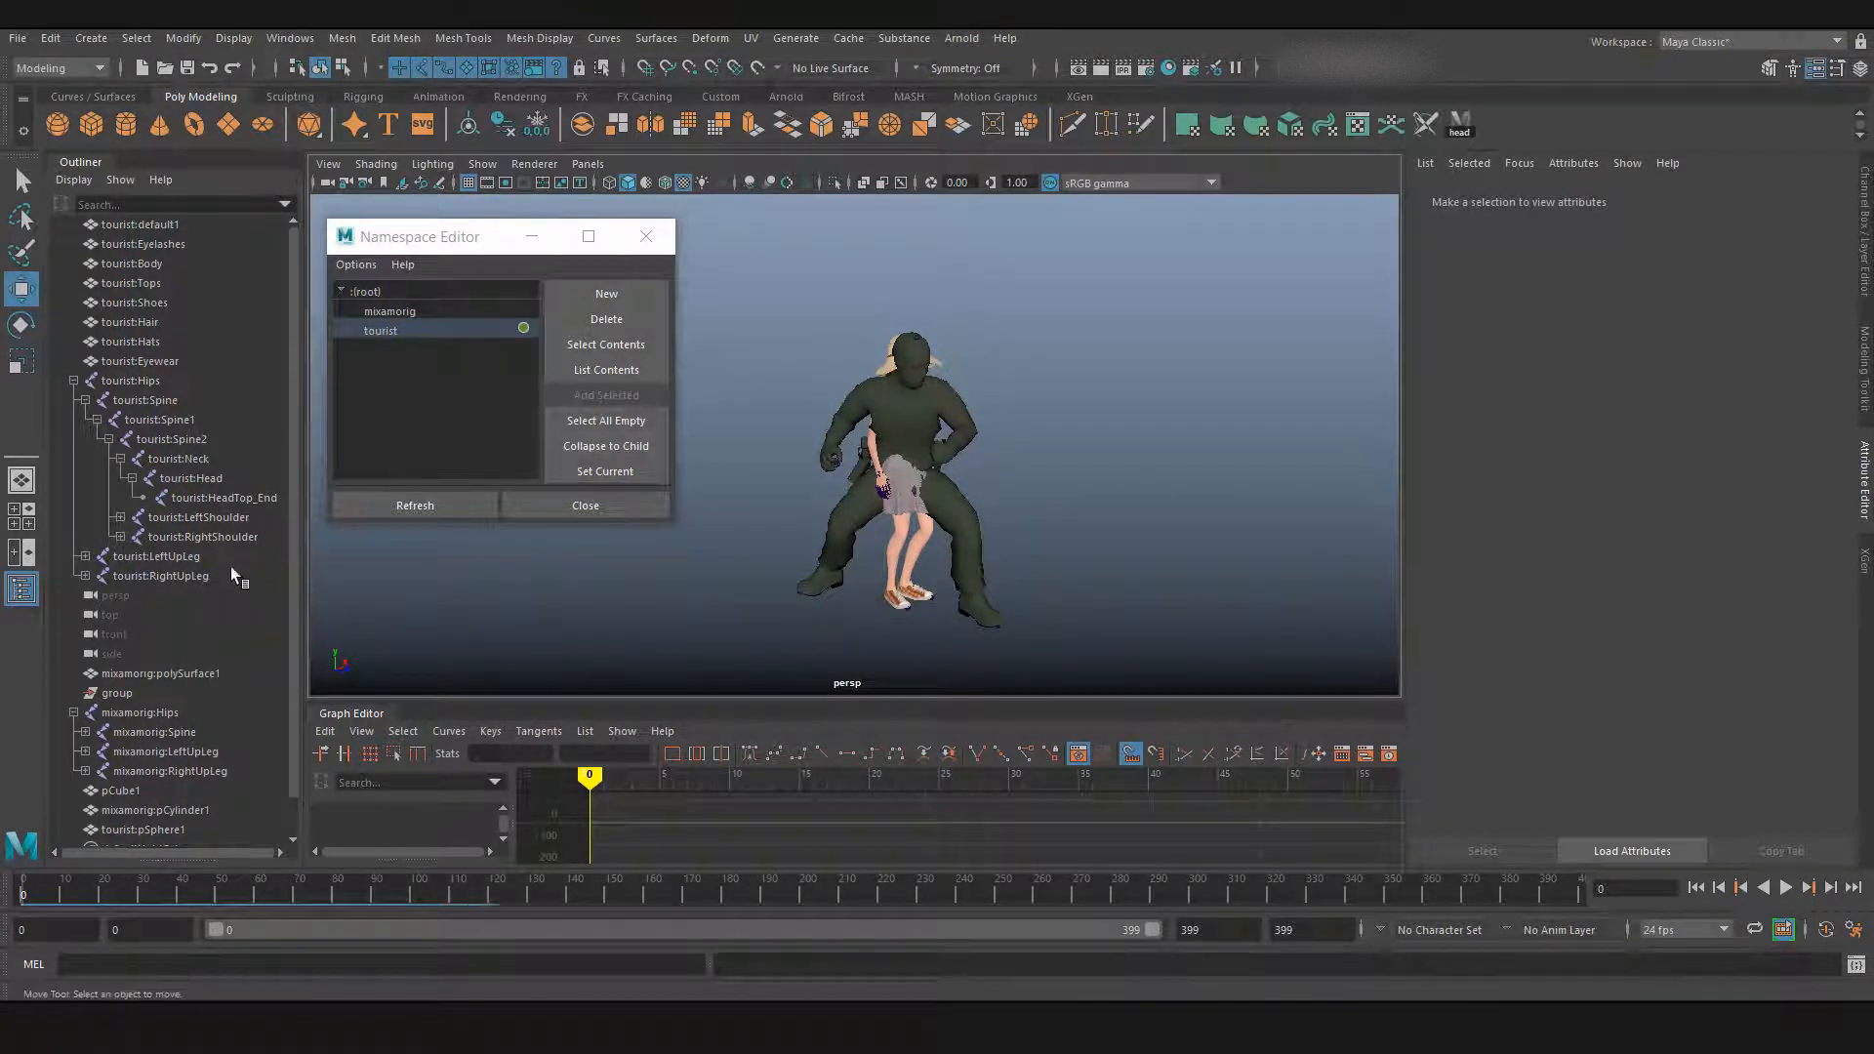
Step: Group the mixamorig:Hips joint and move the group so the dark character stands clear of the tourist
left_click(137, 717)
key("ctrl+g")
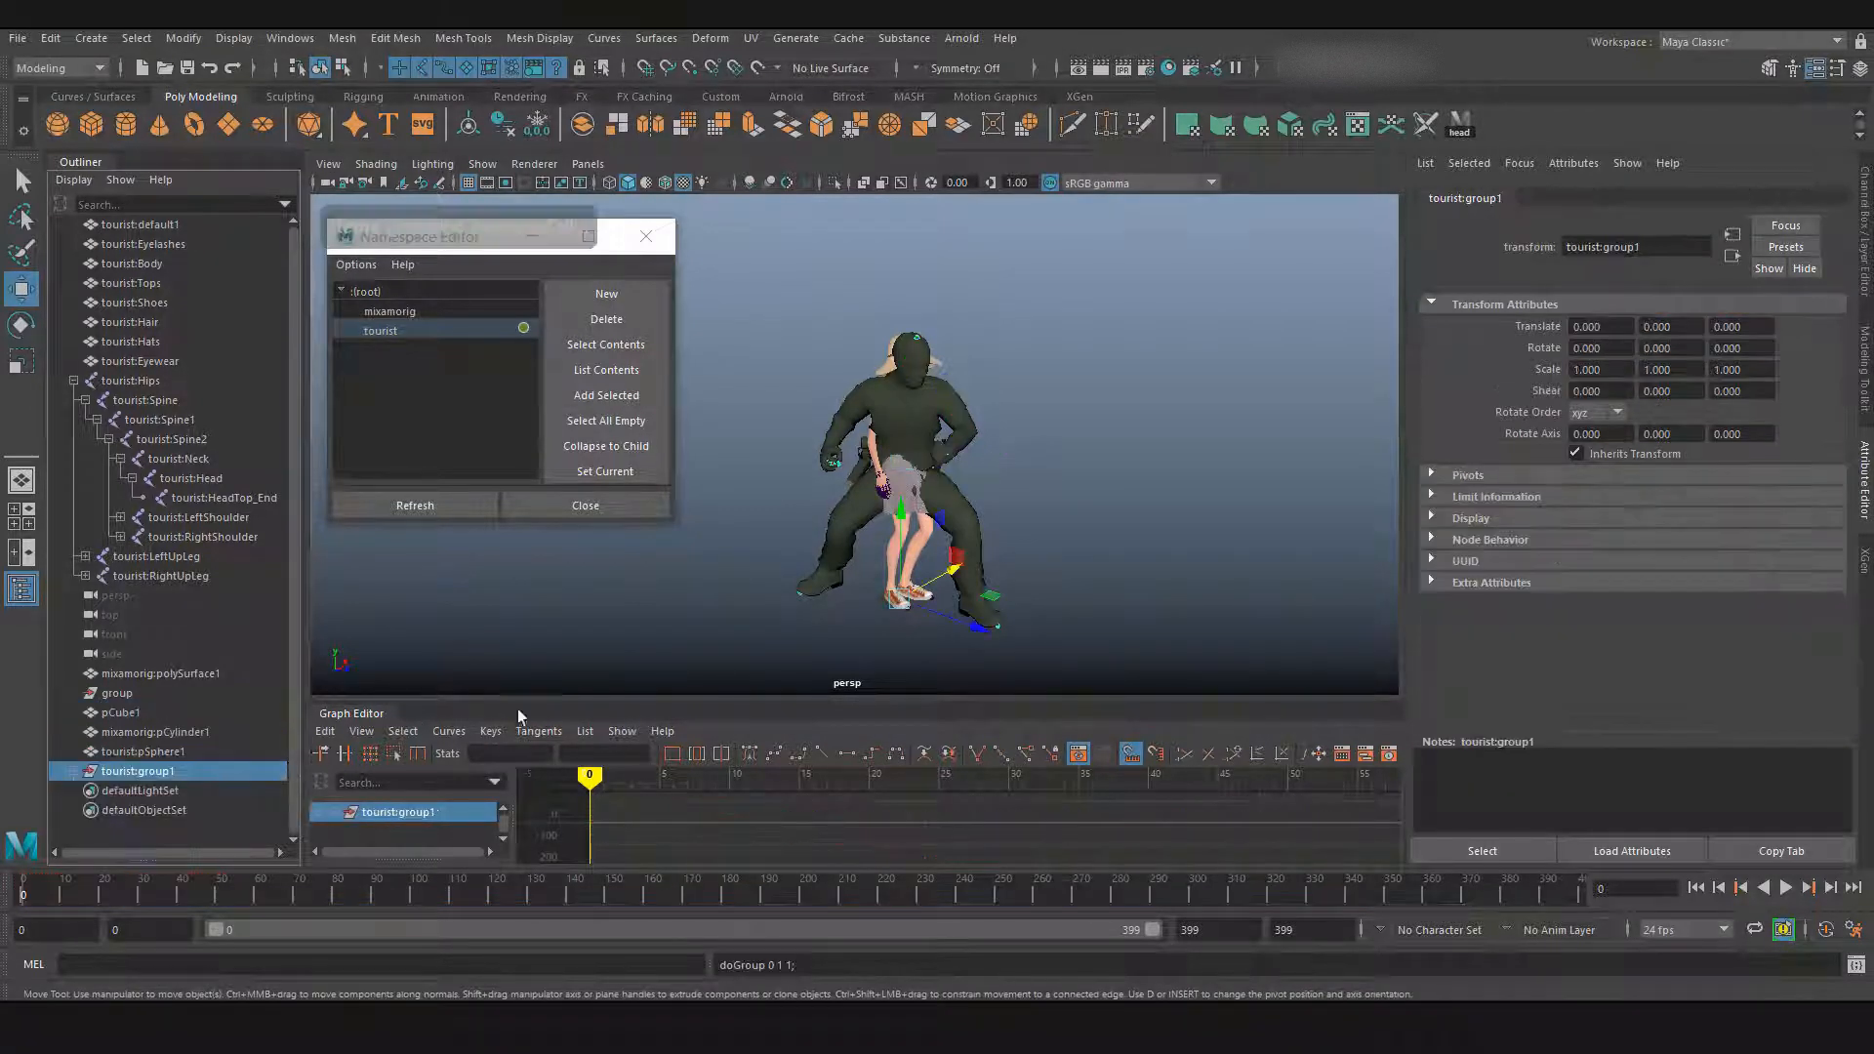
left_click_drag(972, 572, 1137, 577)
left_click(849, 321)
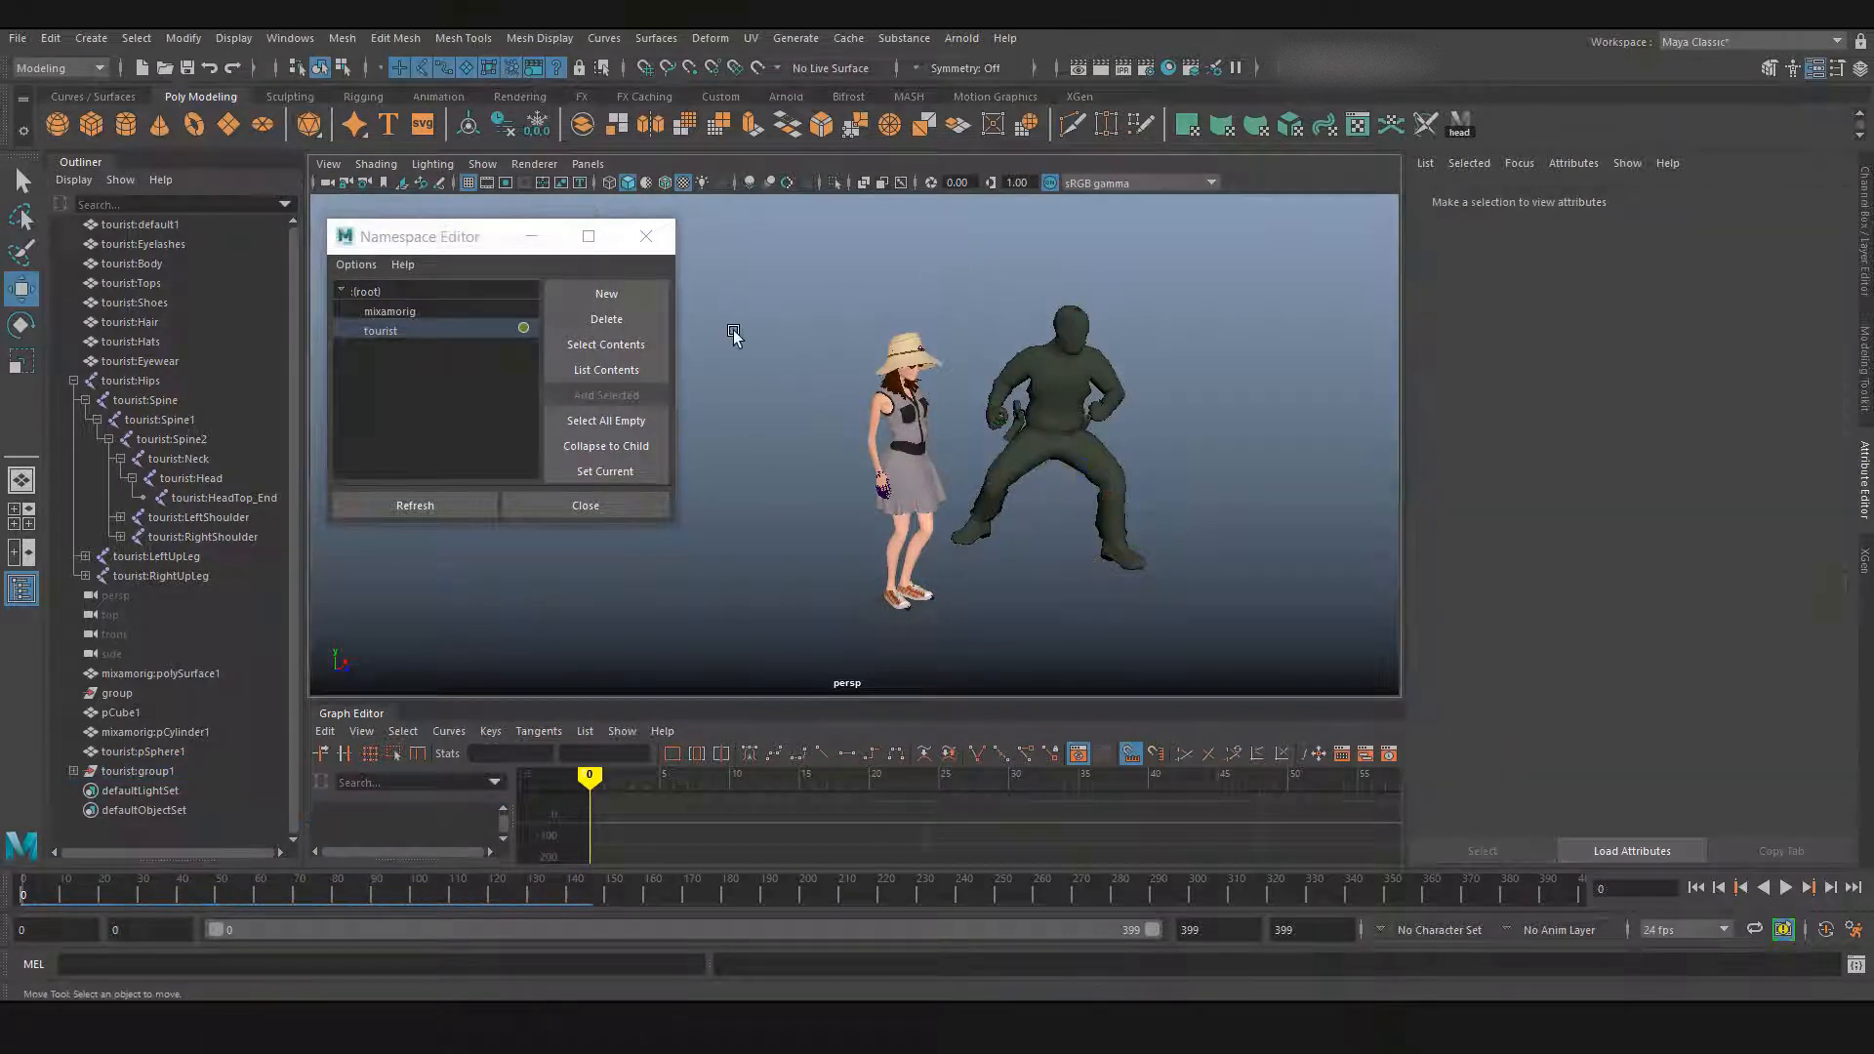
Step: Select the tourist's head meshes with the head shelf item, hide them and show them again
right_click_drag(734, 335, 844, 430, "alt")
left_click_drag(844, 429, 688, 452, "alt")
middle_click_drag(899, 448, 700, 378, "alt")
right_click_drag(699, 378, 827, 485, "alt")
middle_click_drag(828, 485, 980, 595, "alt")
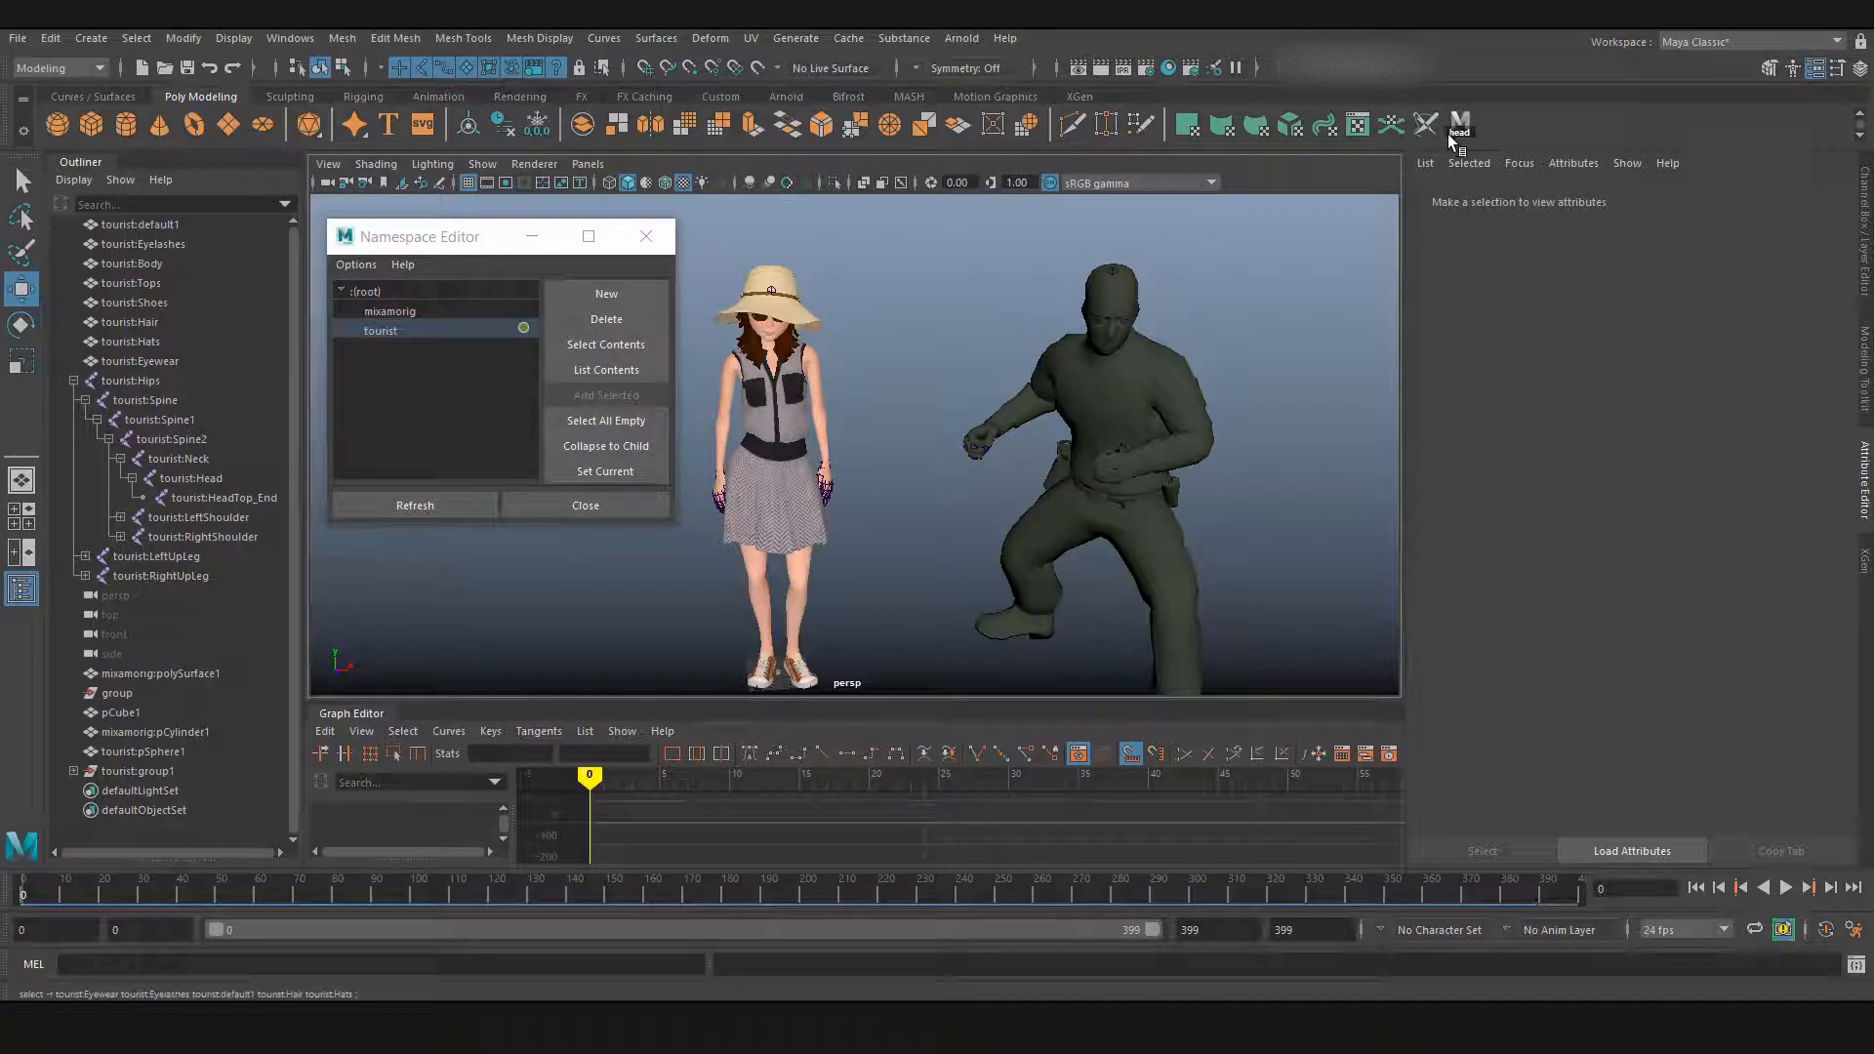
left_click(1450, 134)
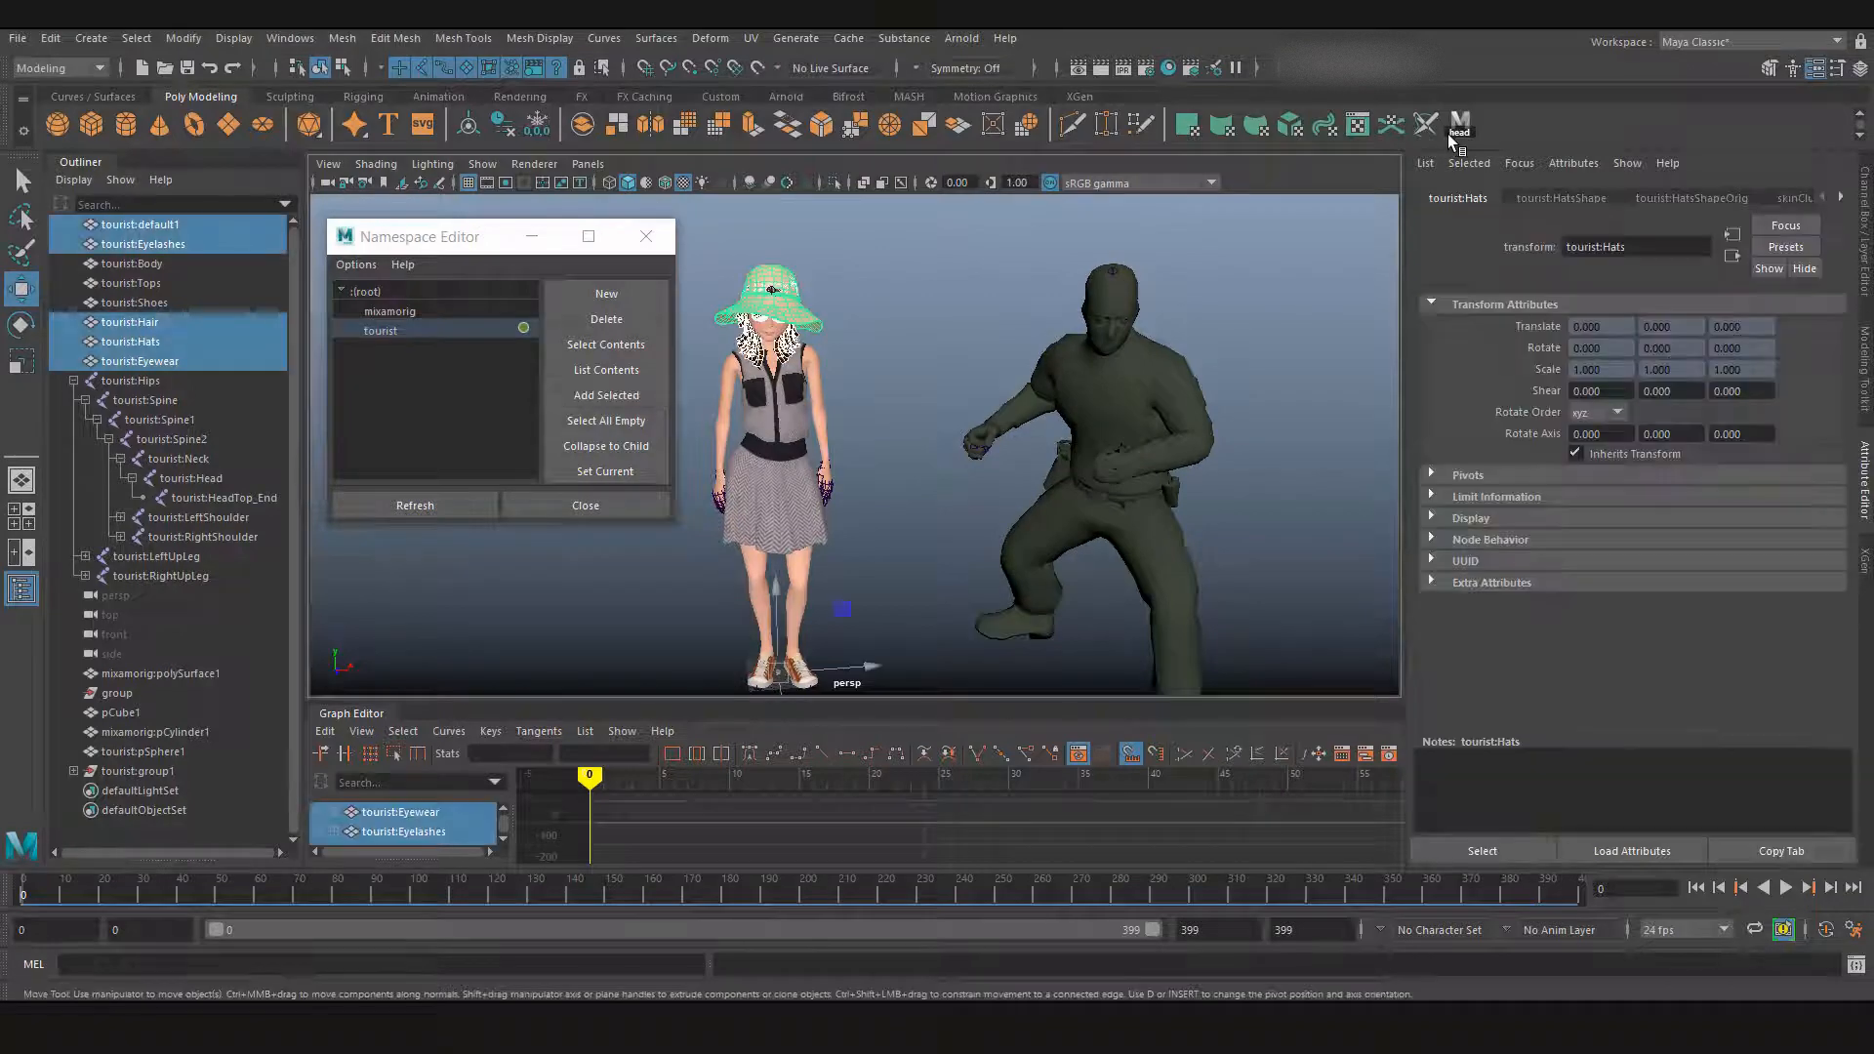
right_click_drag(908, 415, 1035, 503, "alt")
middle_click_drag(742, 375, 1020, 504, "alt")
left_click_drag(1019, 504, 1062, 484, "alt")
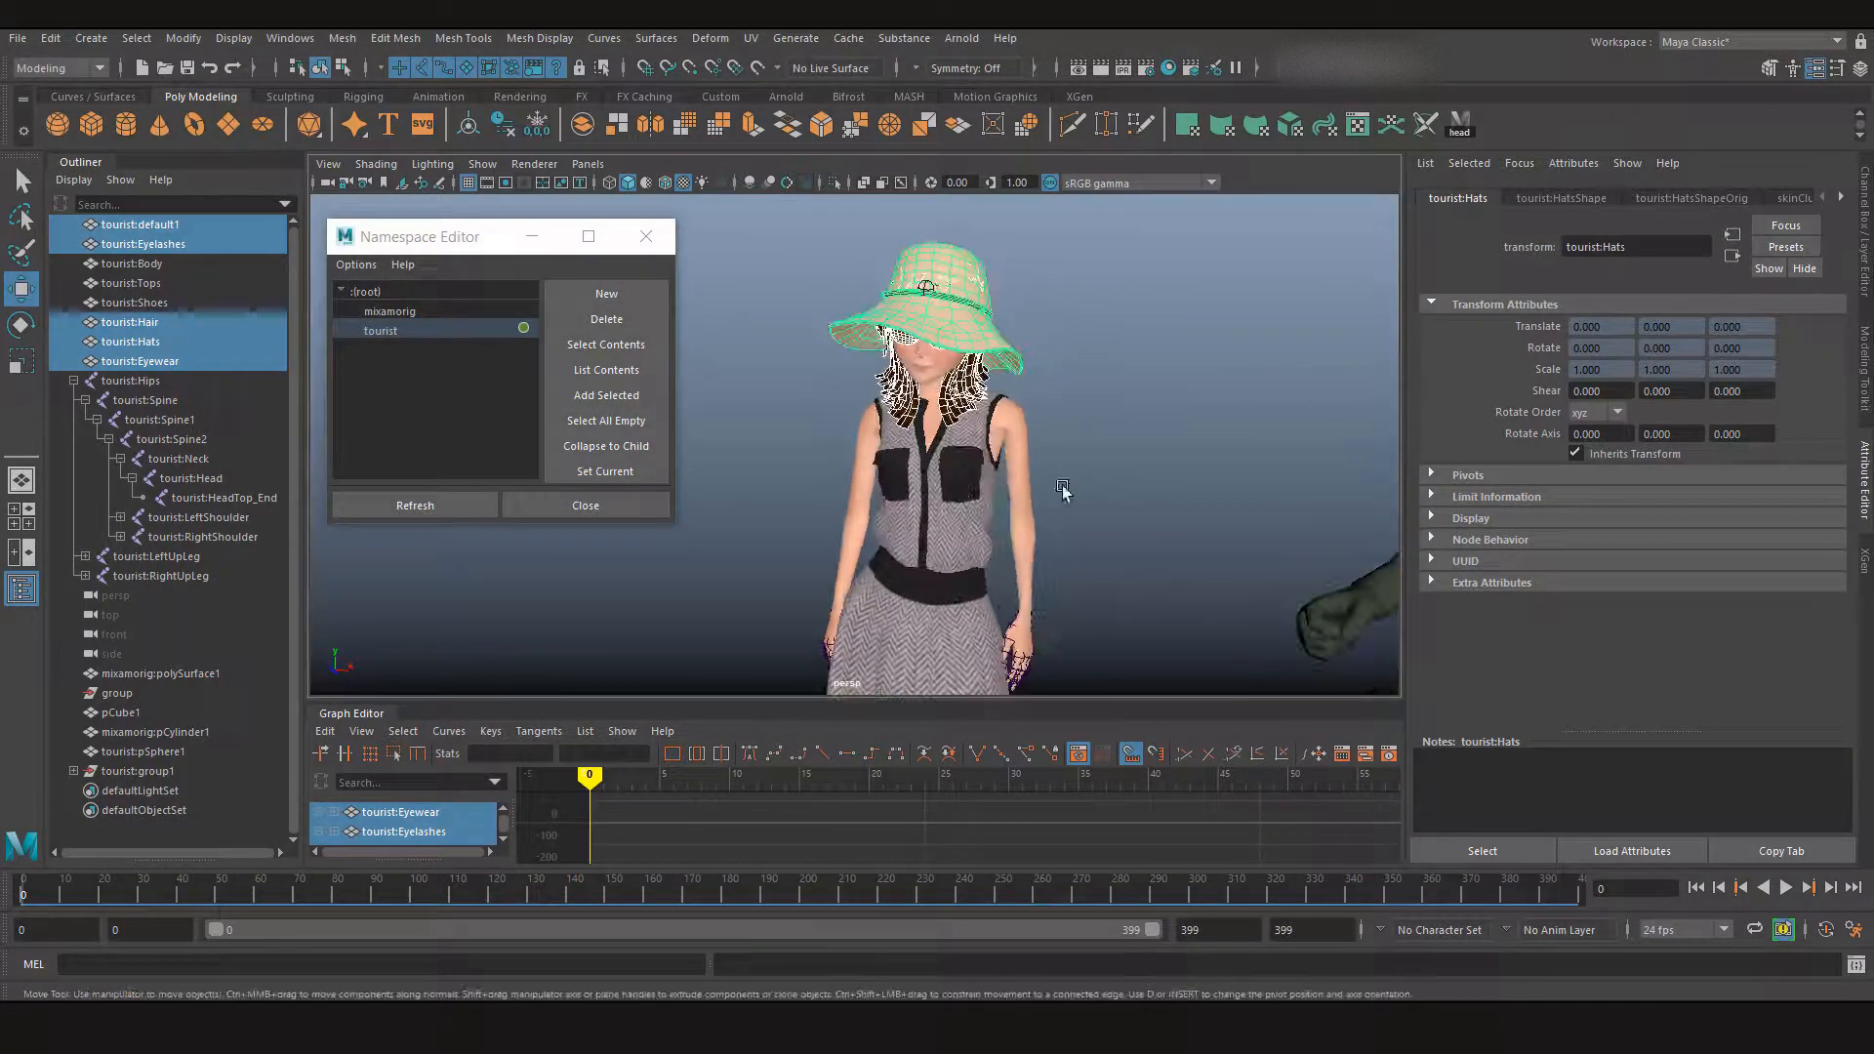
key("ctrl+h")
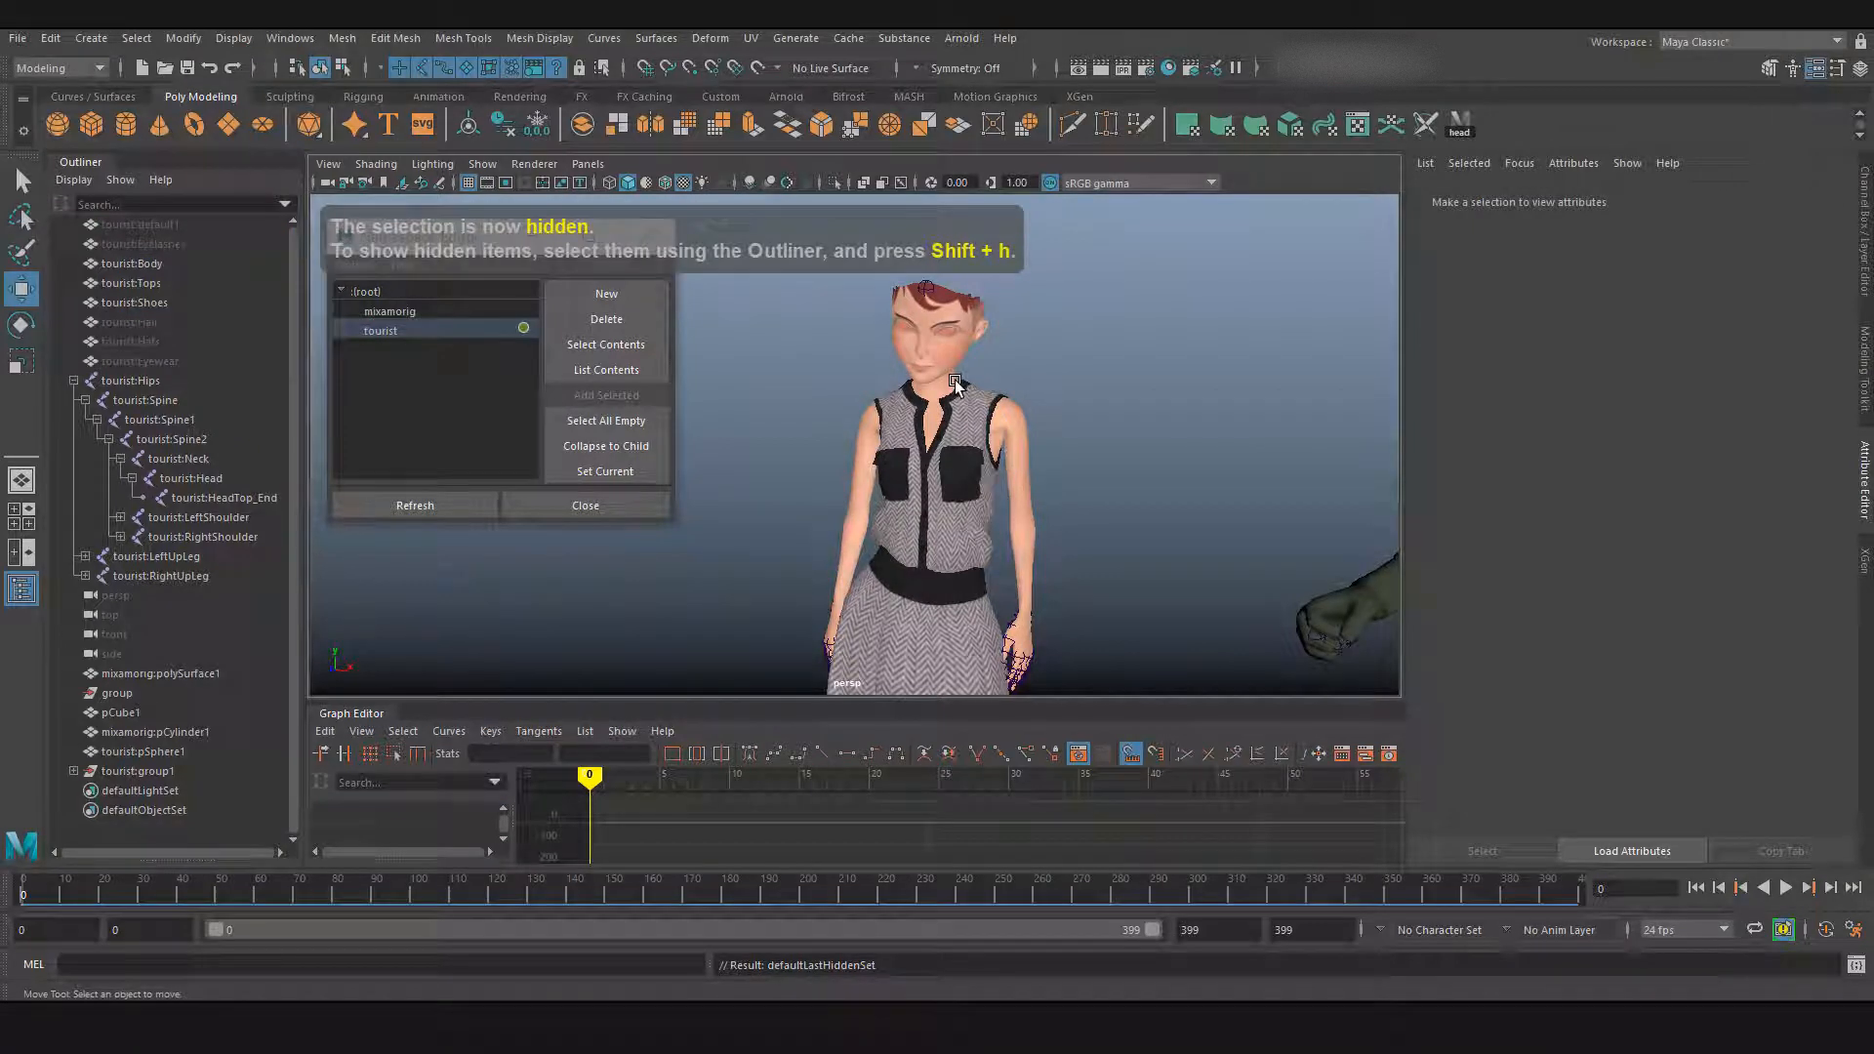
key("shift+h")
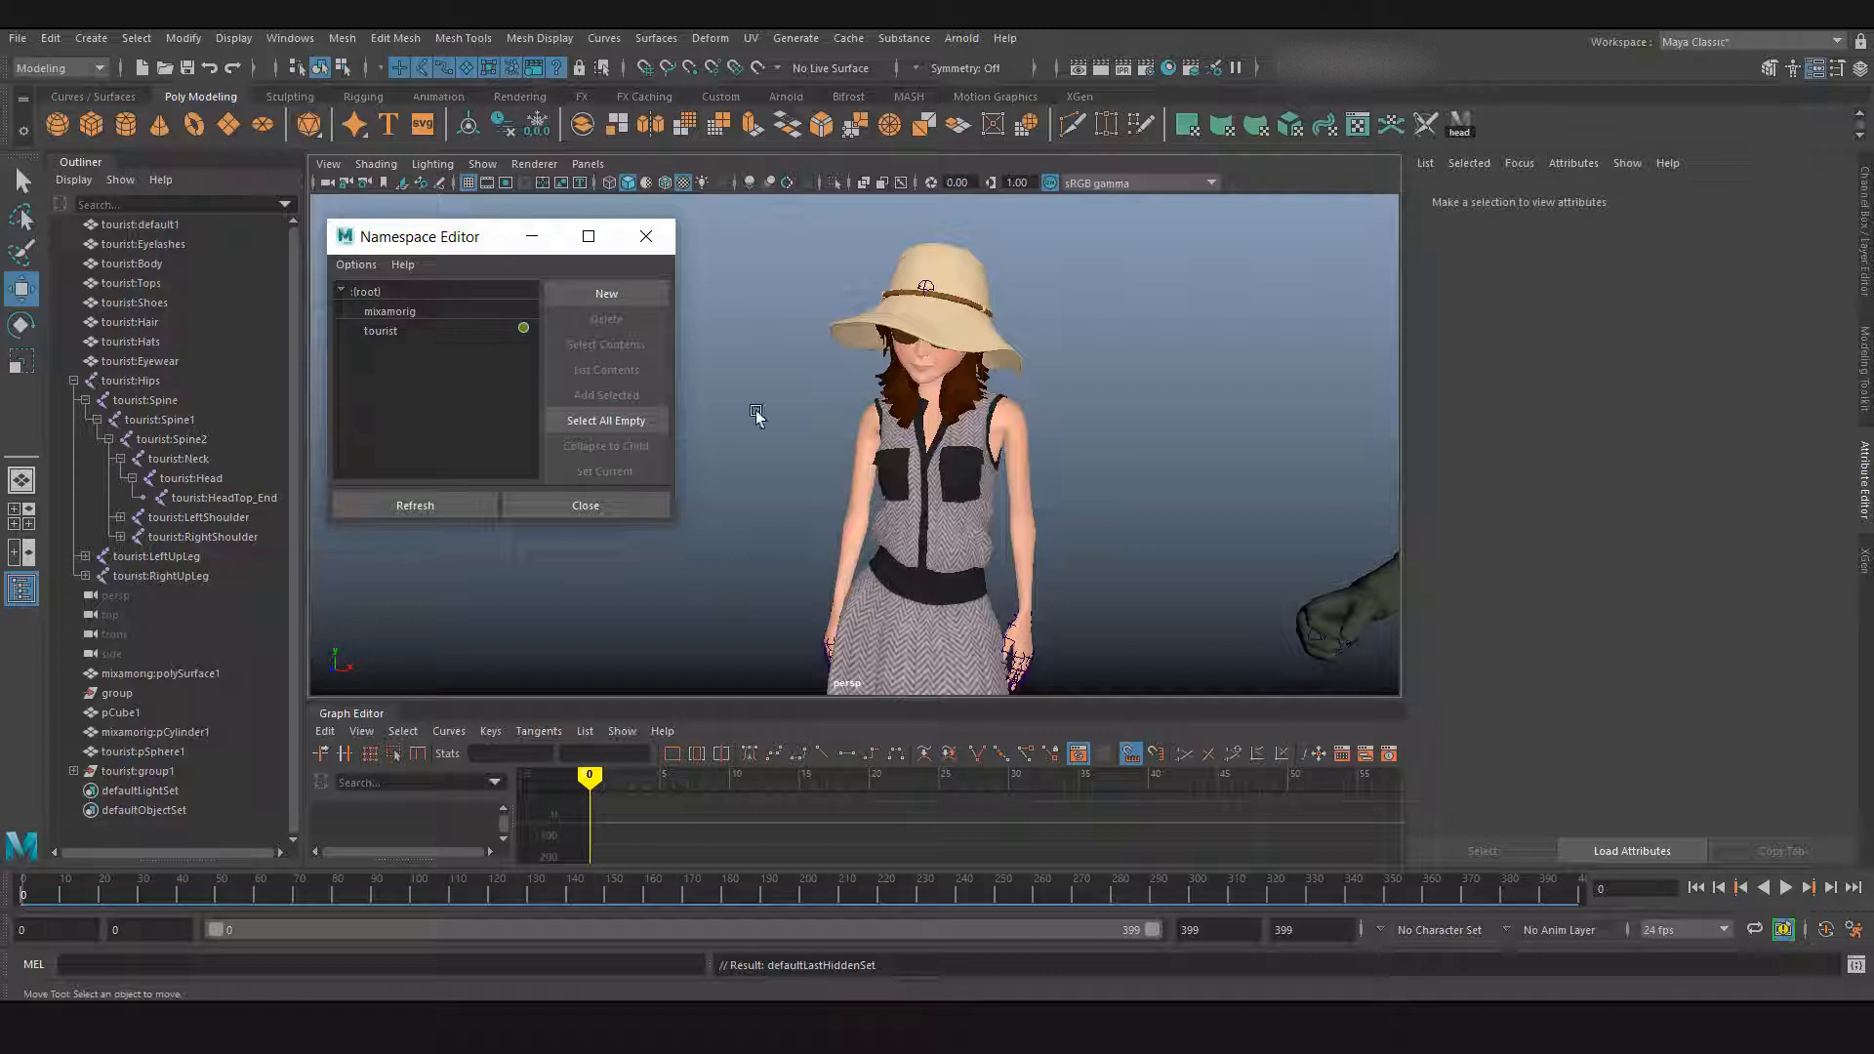
Step: Delete the tourist namespace, merging its contents into the root namespace
left_click_drag(838, 373, 1091, 590)
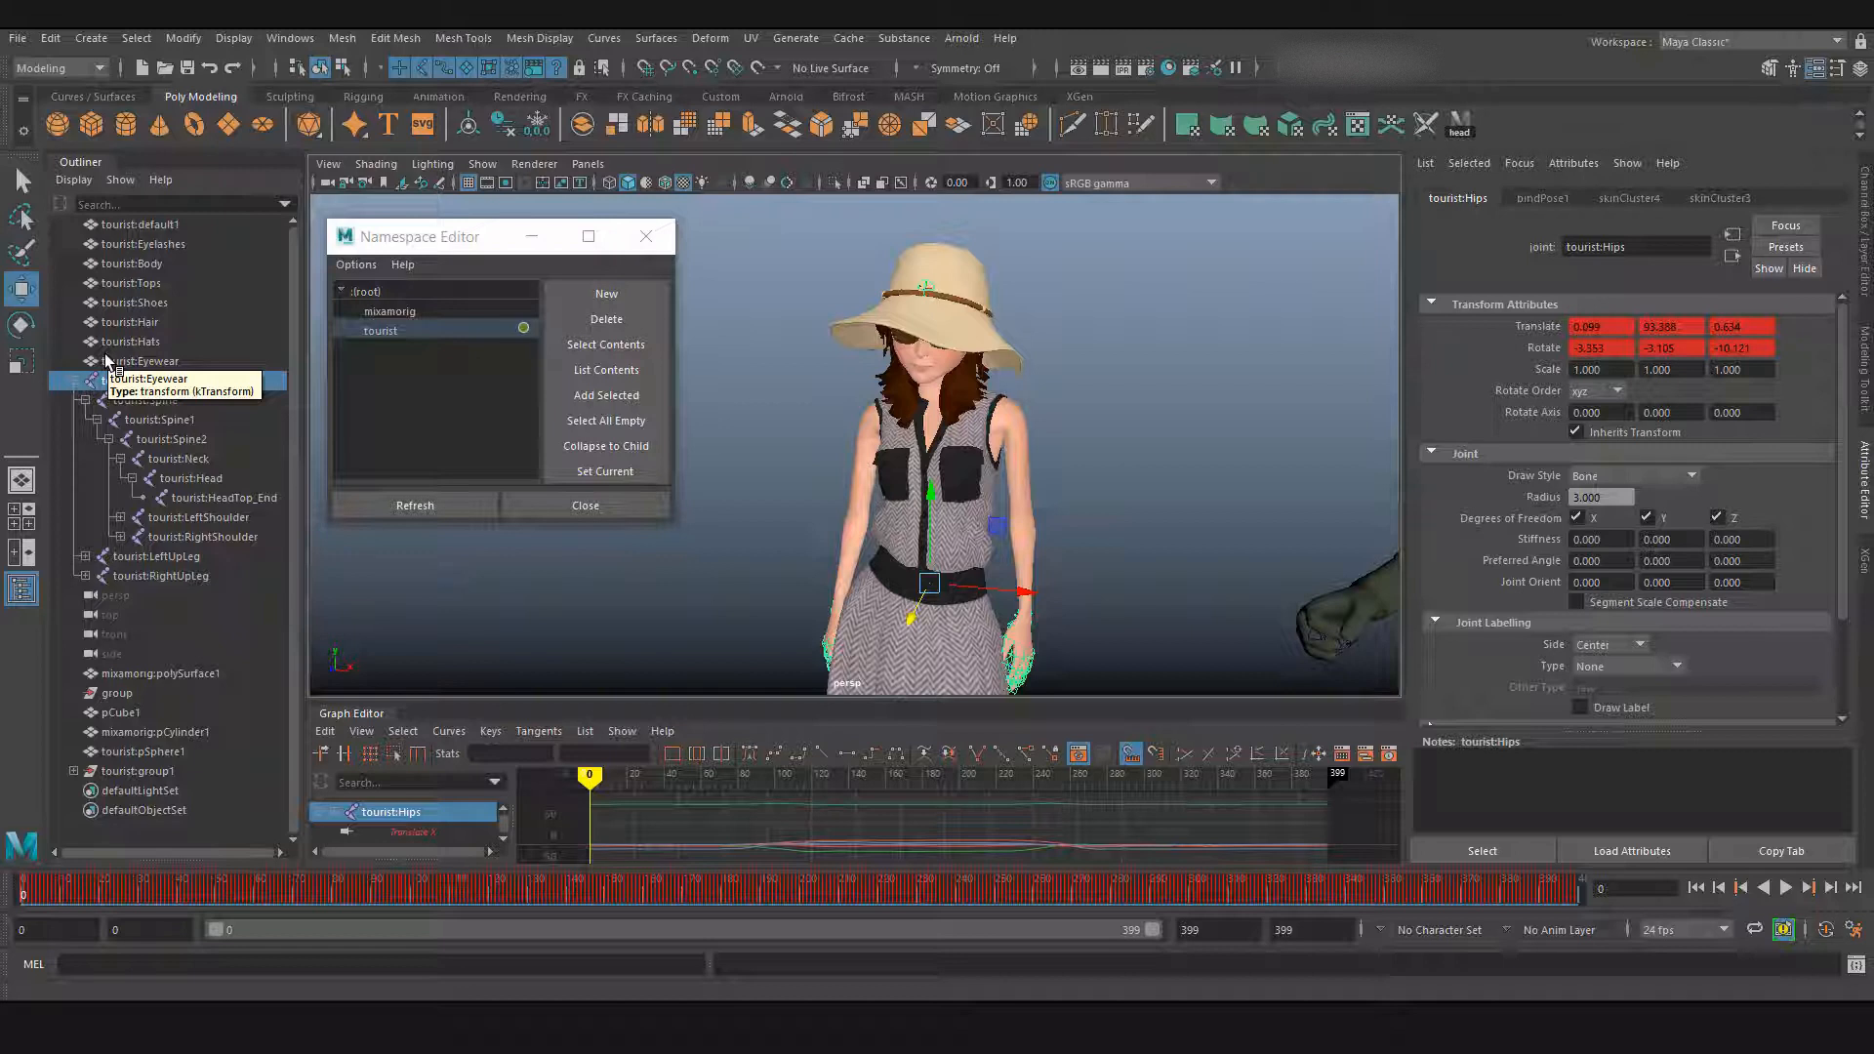
left_click(407, 329)
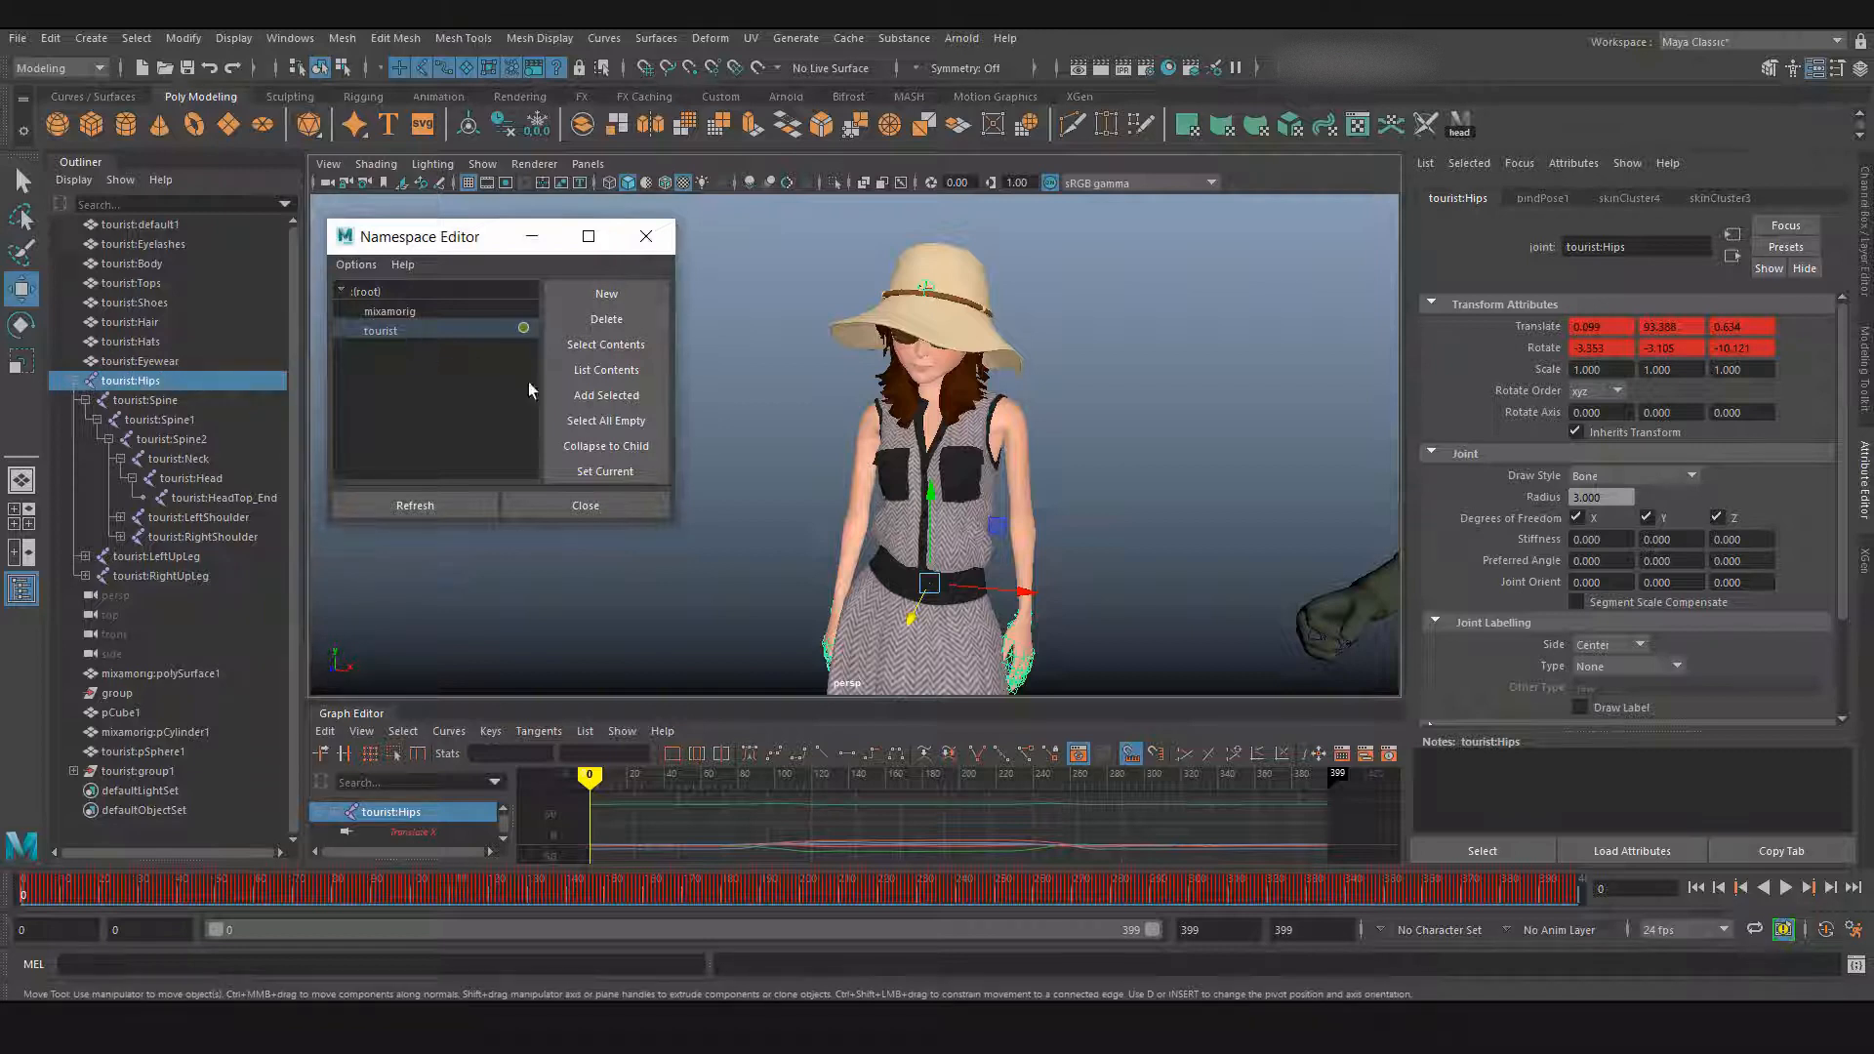
left_click(609, 319)
left_click(798, 515)
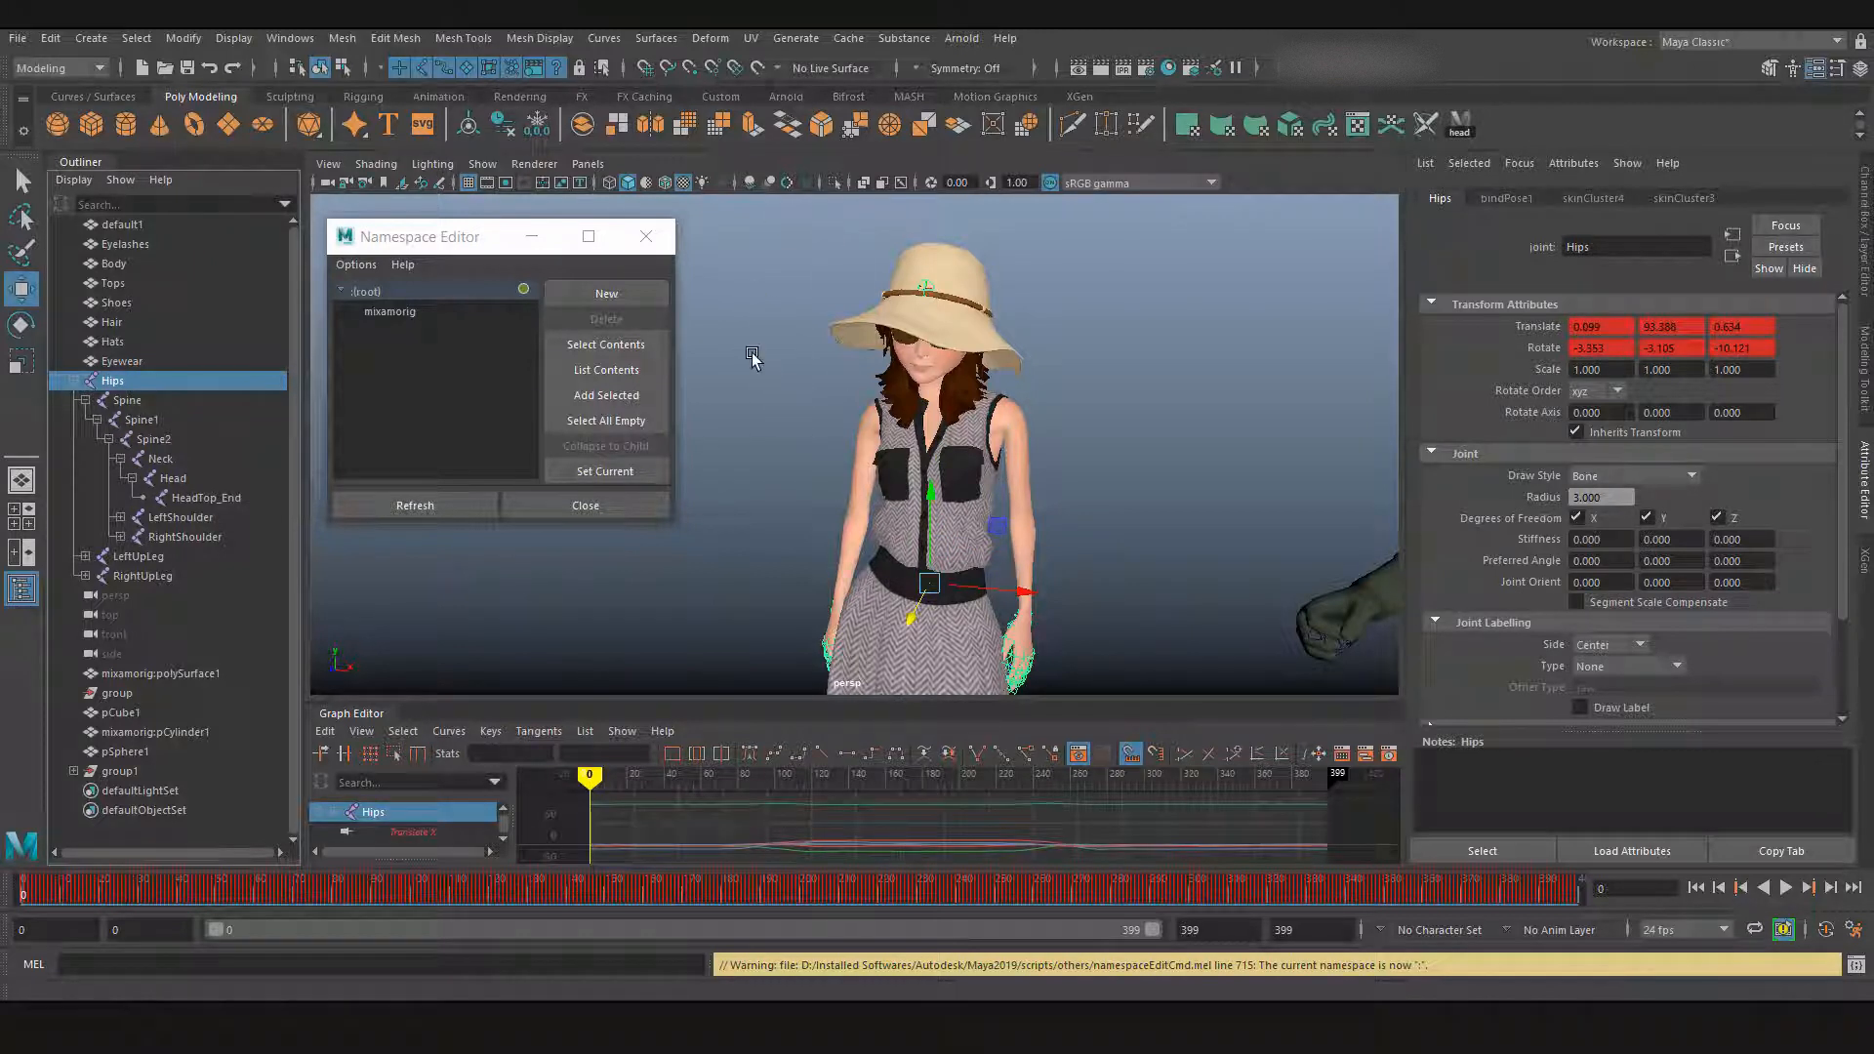
Step: Move the Namespace Editor slightly within the viewport and select the unprefixed Hips joint
left_click(339, 322)
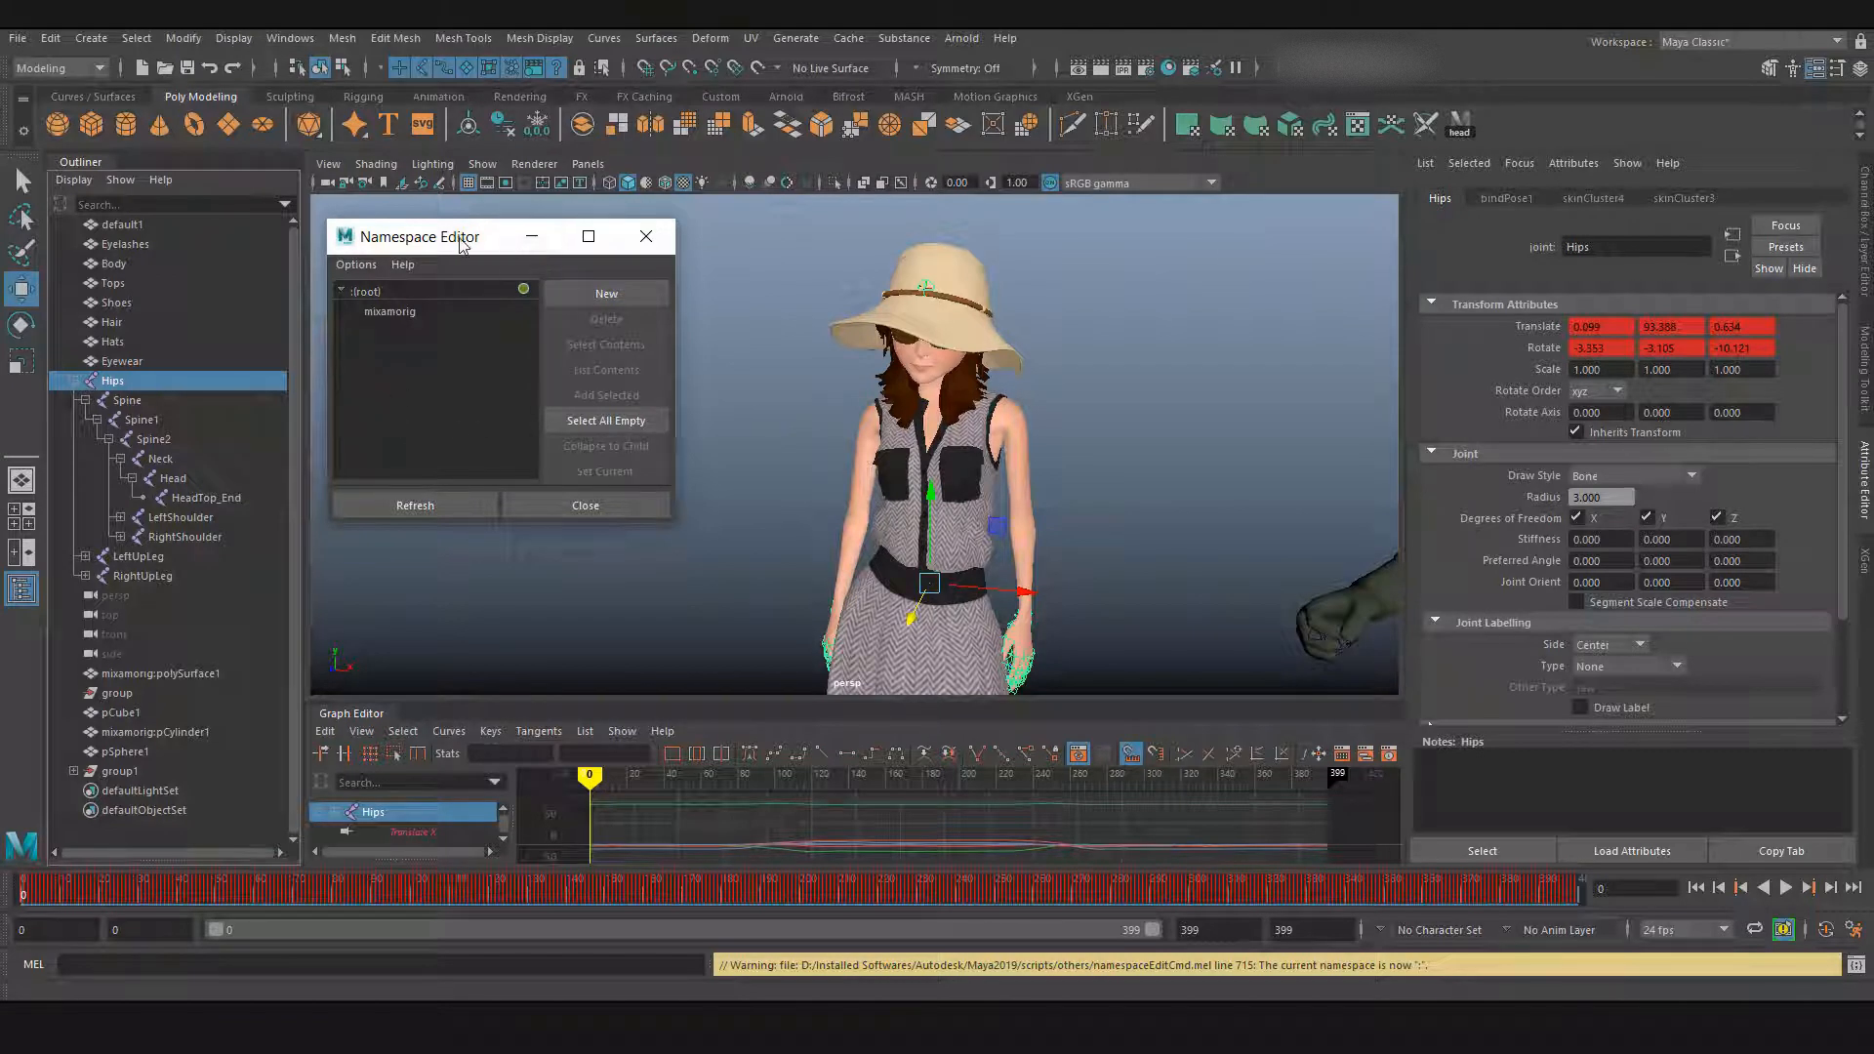
left_click_drag(465, 239, 482, 208)
left_click_drag(774, 228, 1055, 752)
left_click(797, 379)
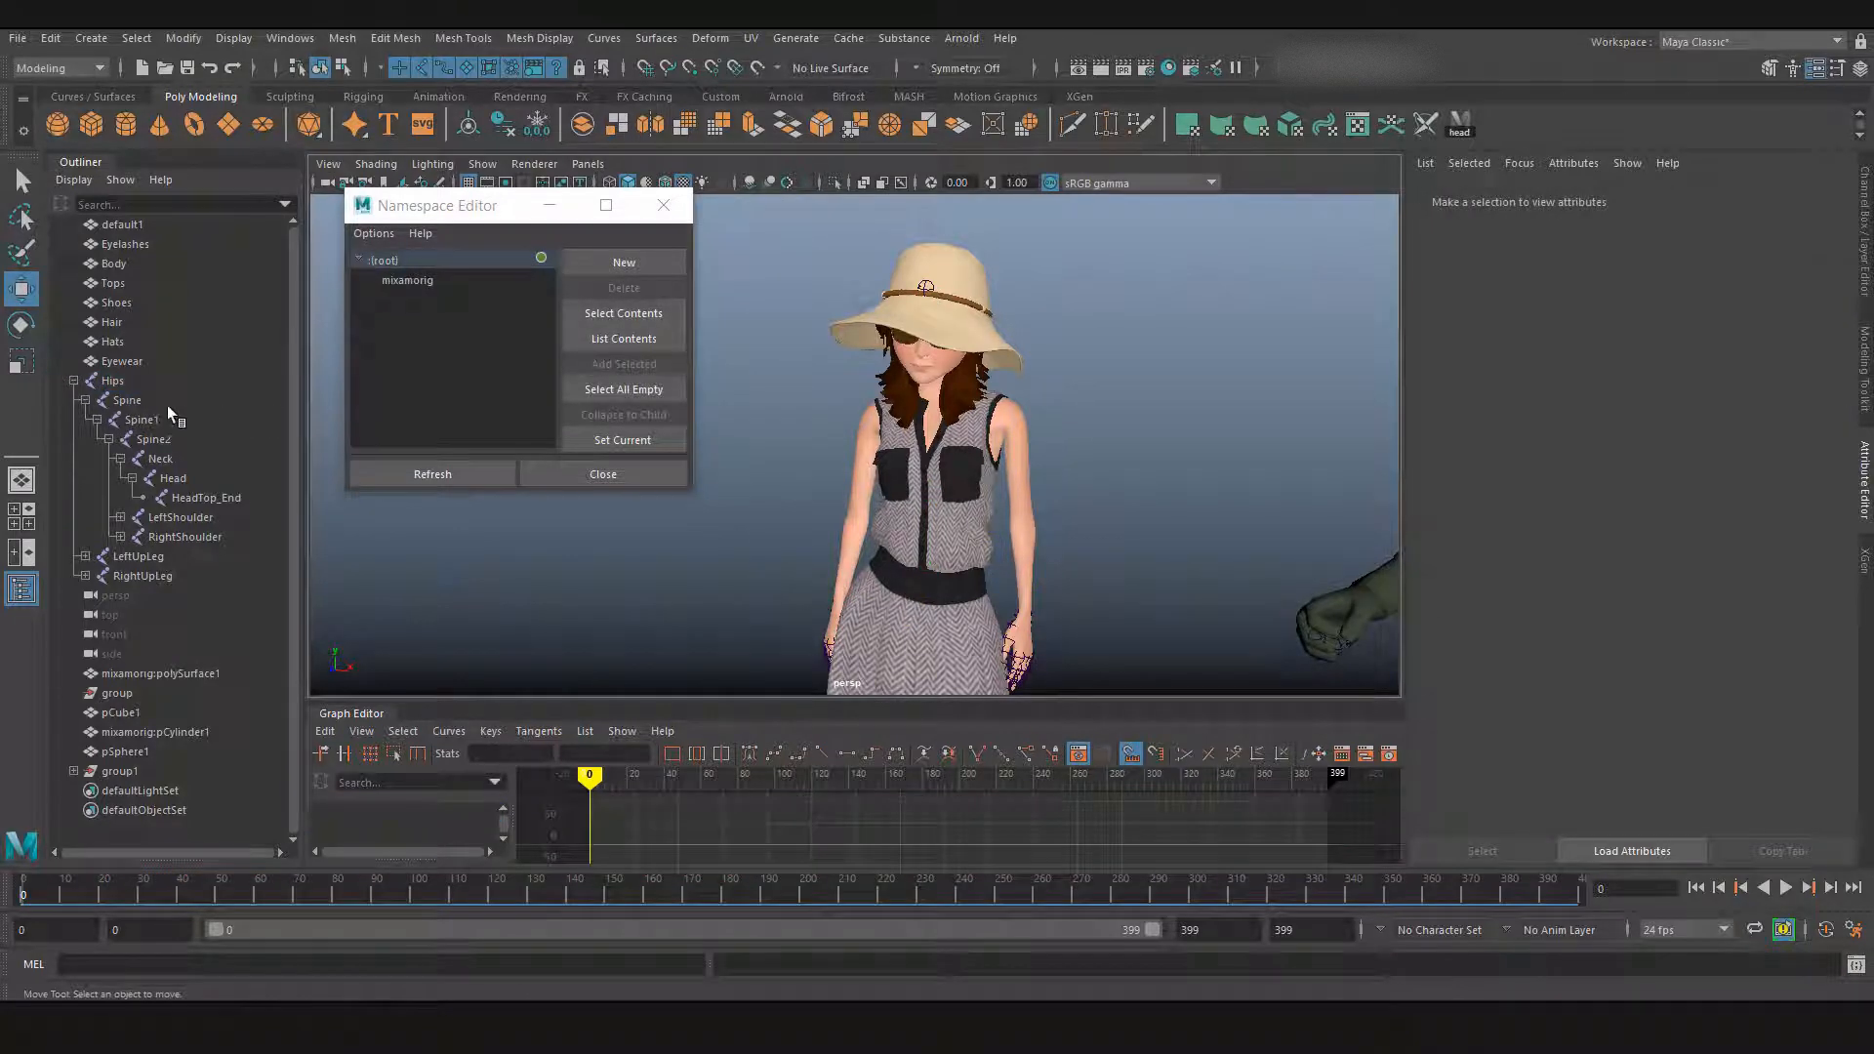
left_click(115, 381)
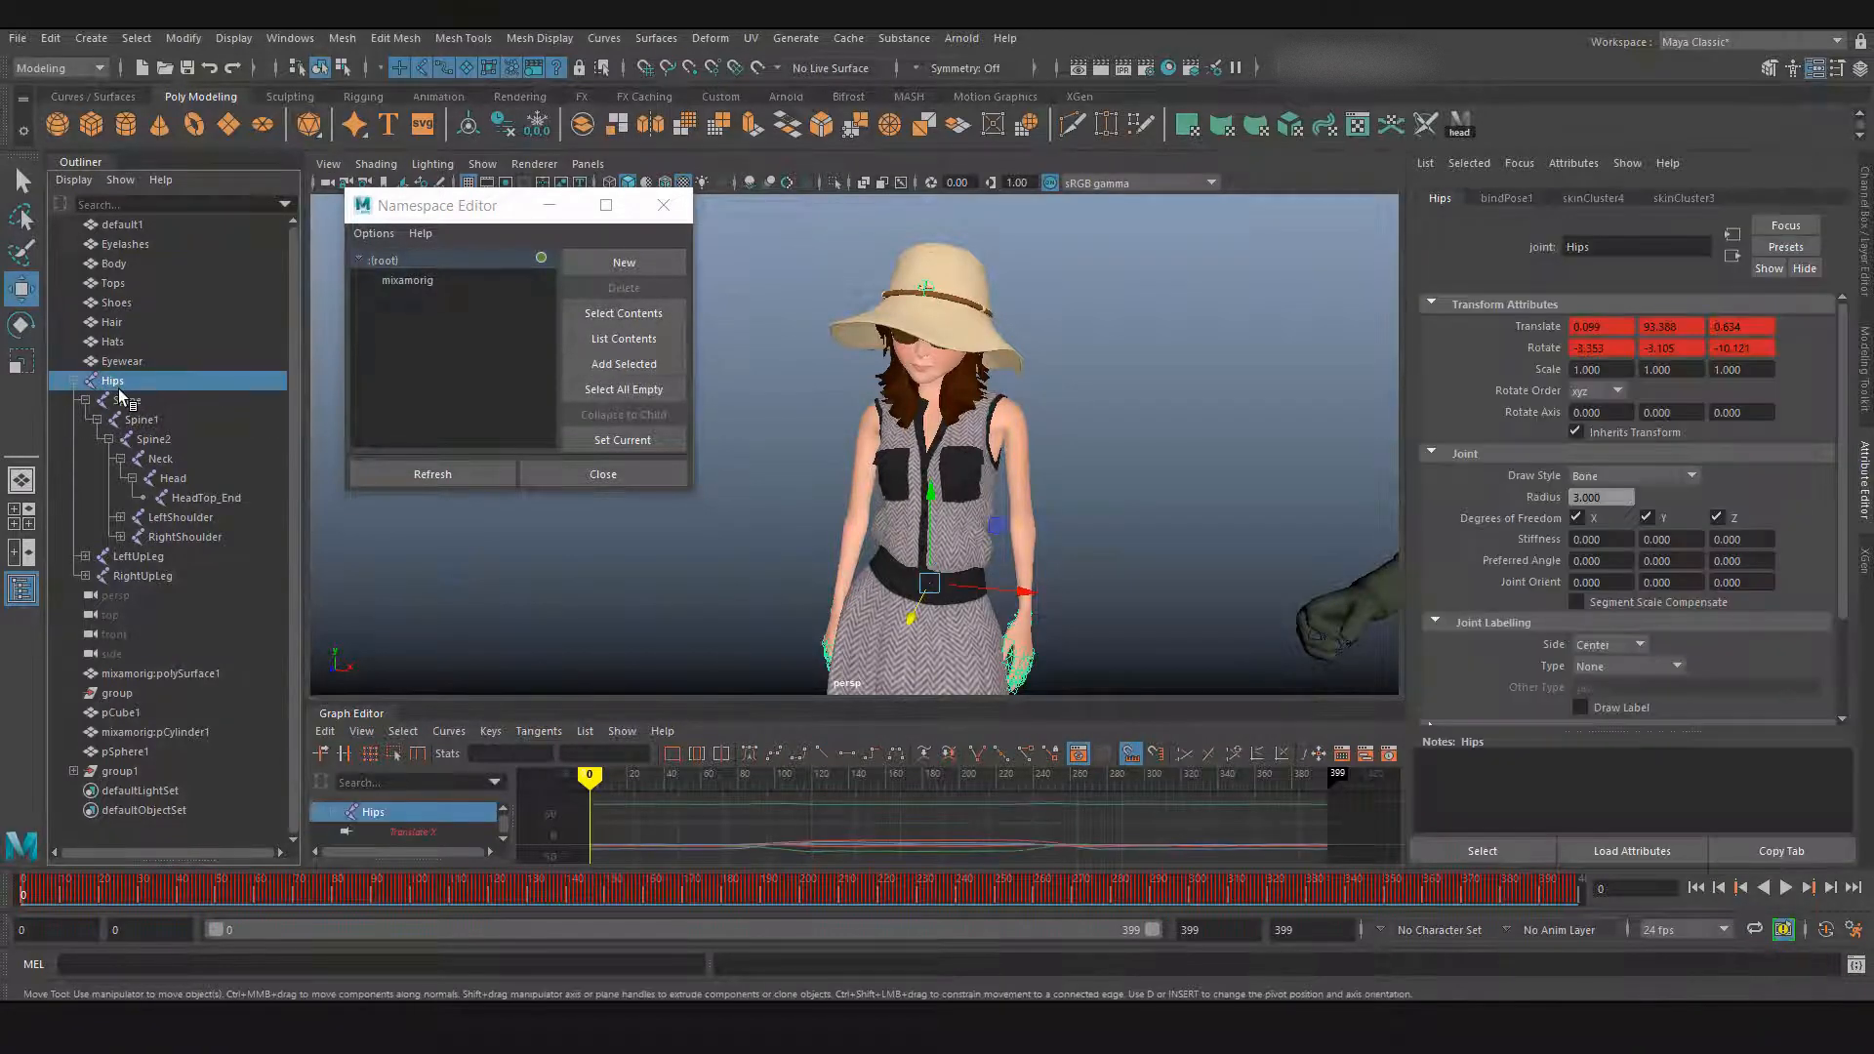